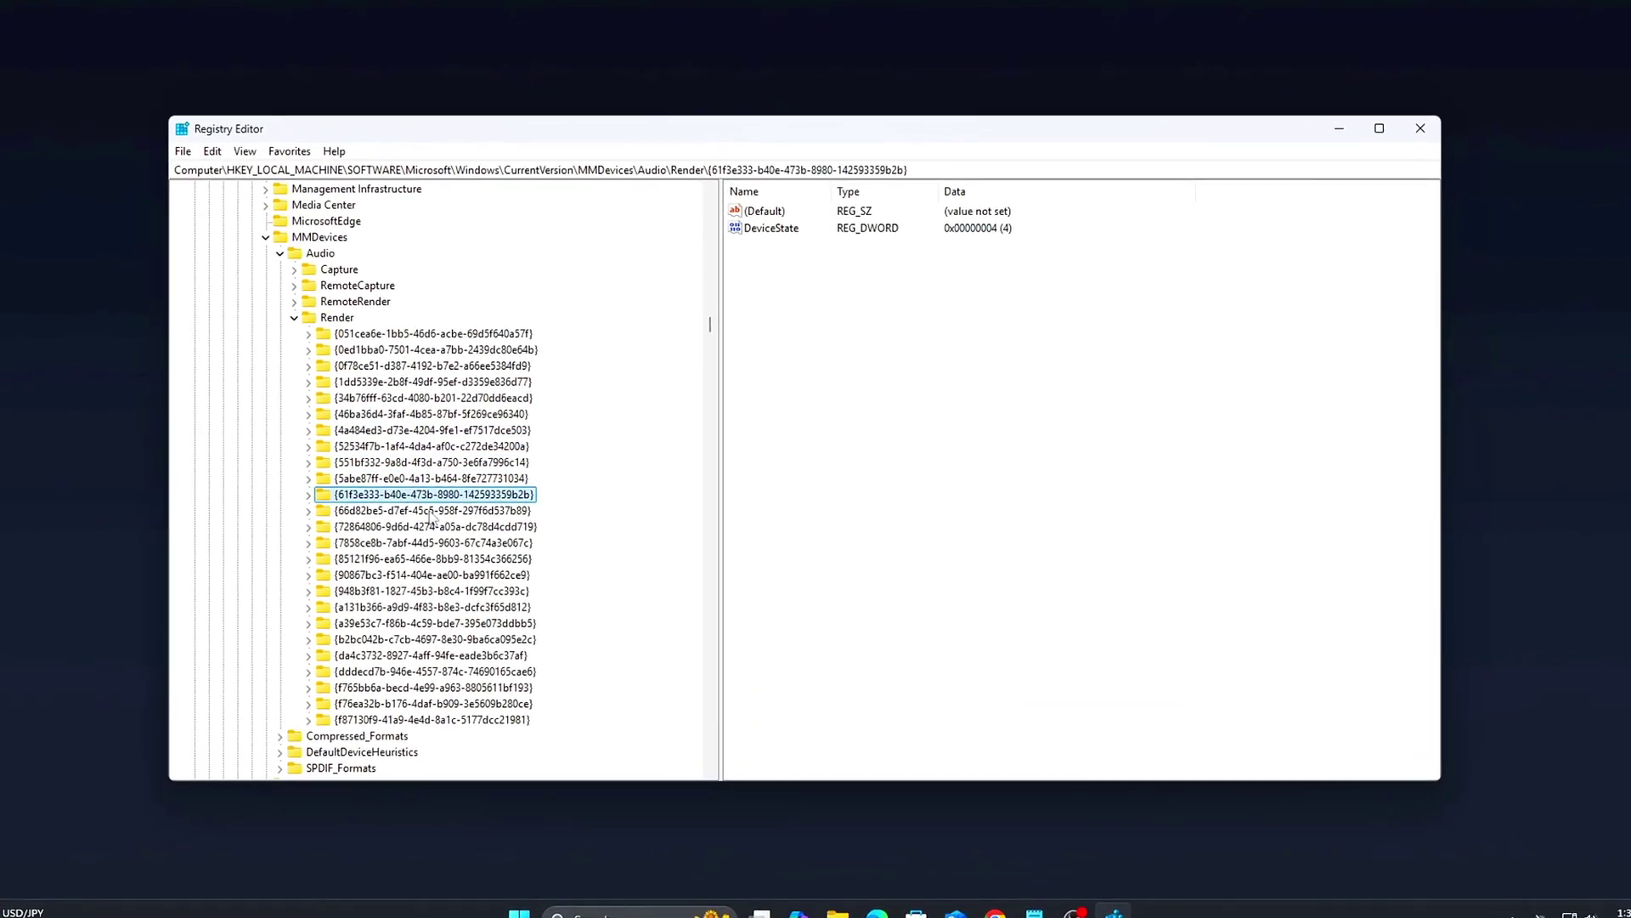
Open the properties of the Realtek PCIe Ethernet Controller under Network adapters.
key("Down")
key("Down")
key("Down")
key("Down")
key("Down")
key("Down")
key("Down")
key("Down")
key("Down")
key("Down")
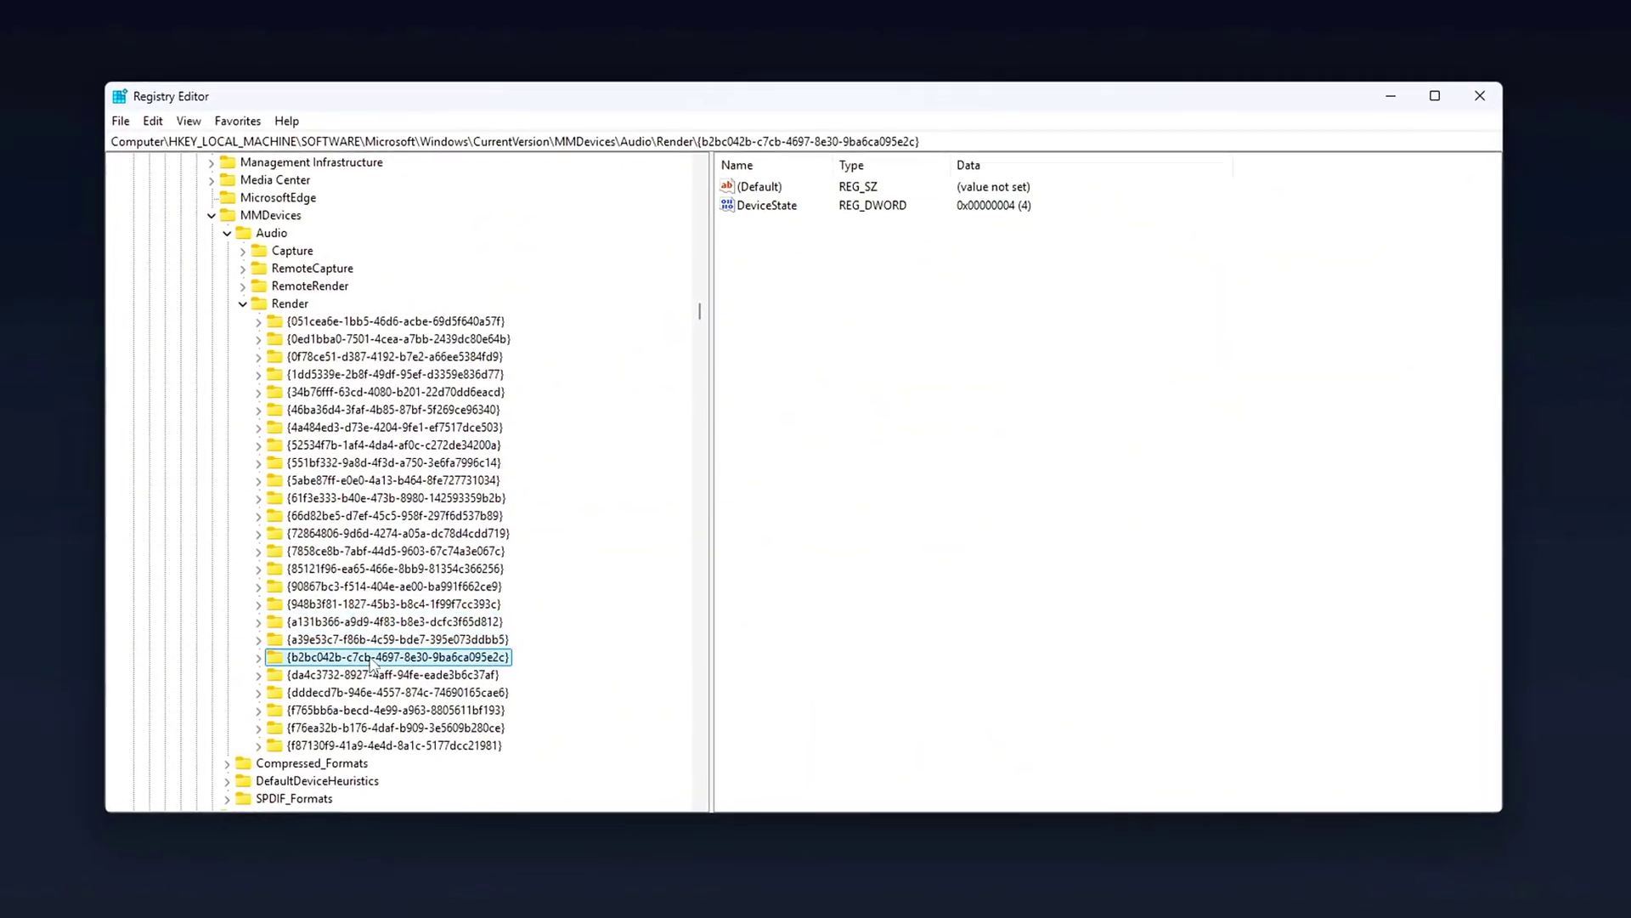
key("Down")
key("Down")
key("Down")
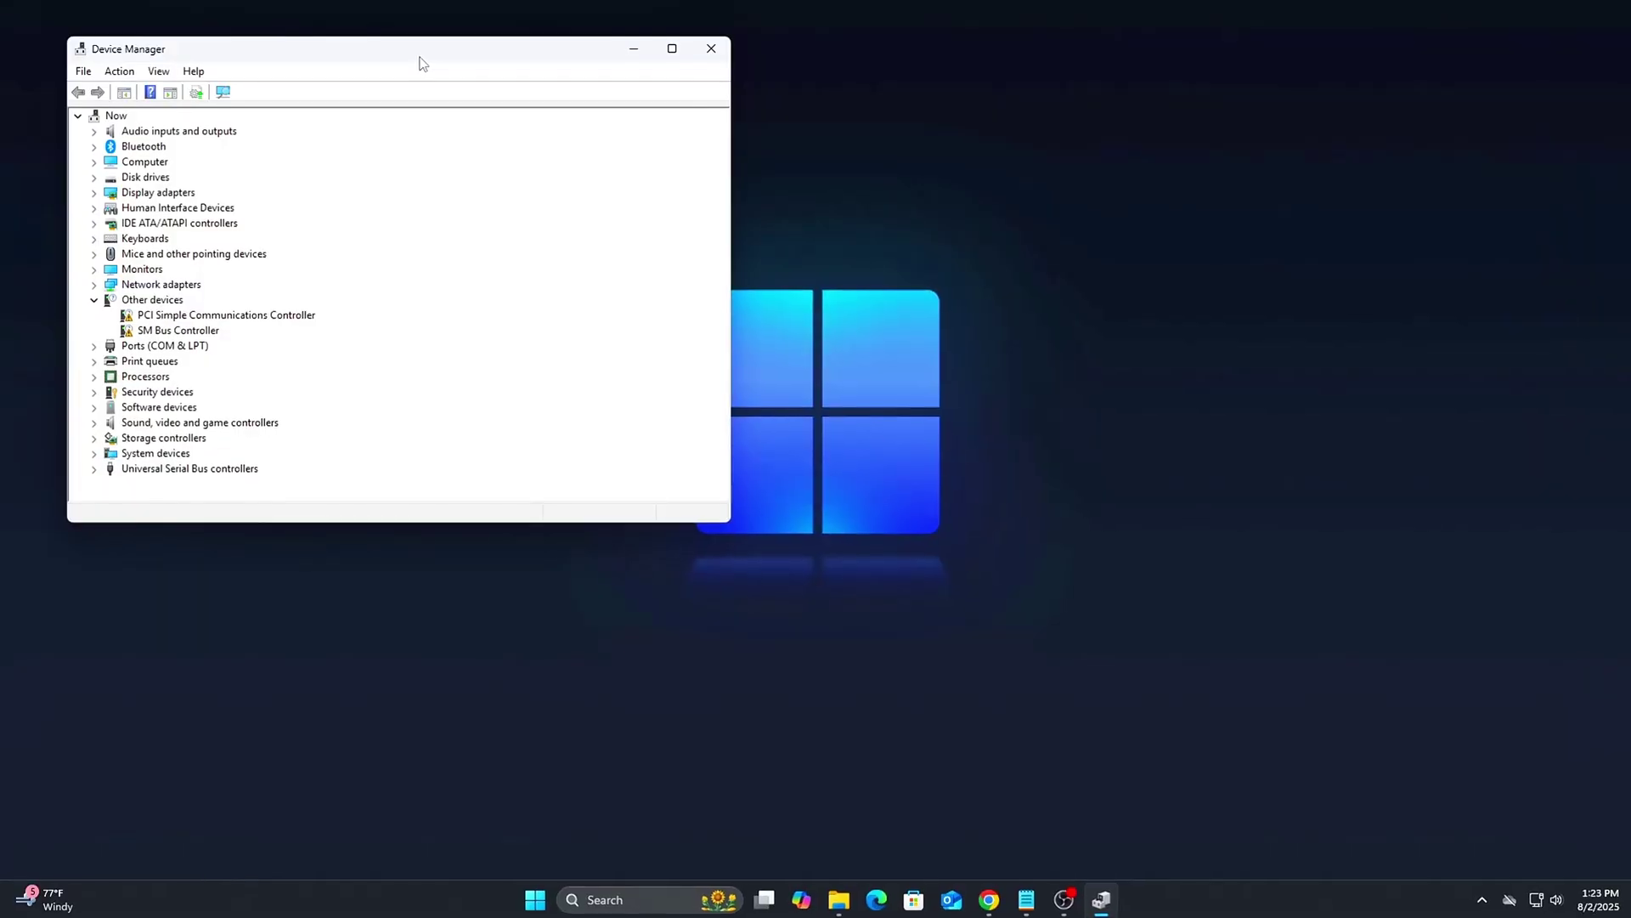
left_click(94, 284)
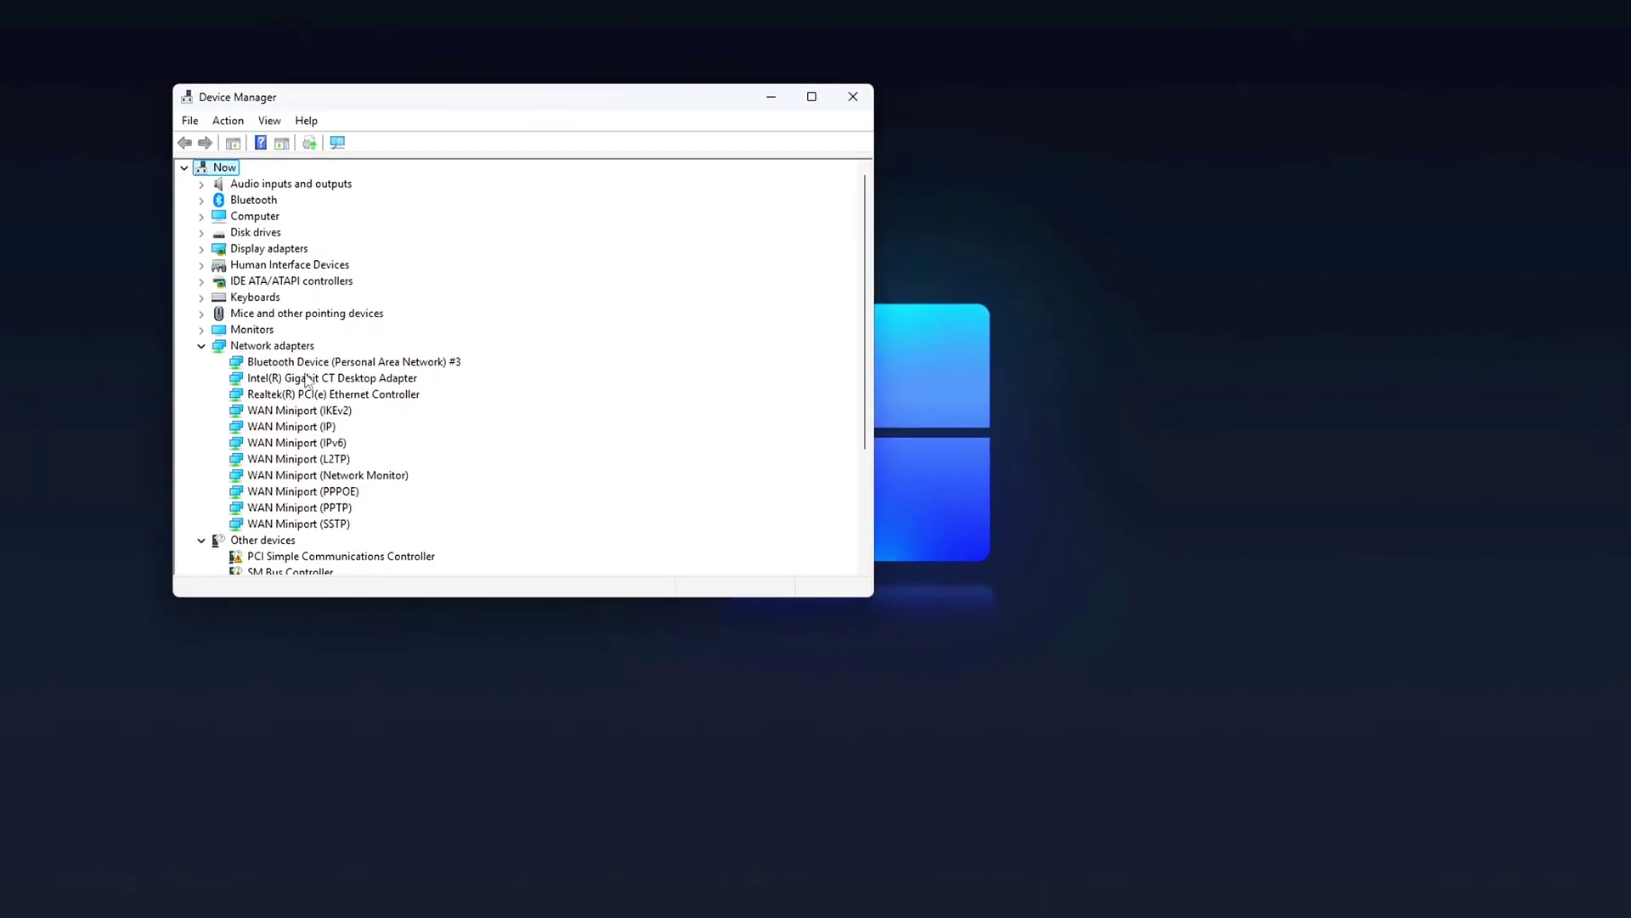
left_click(306, 362)
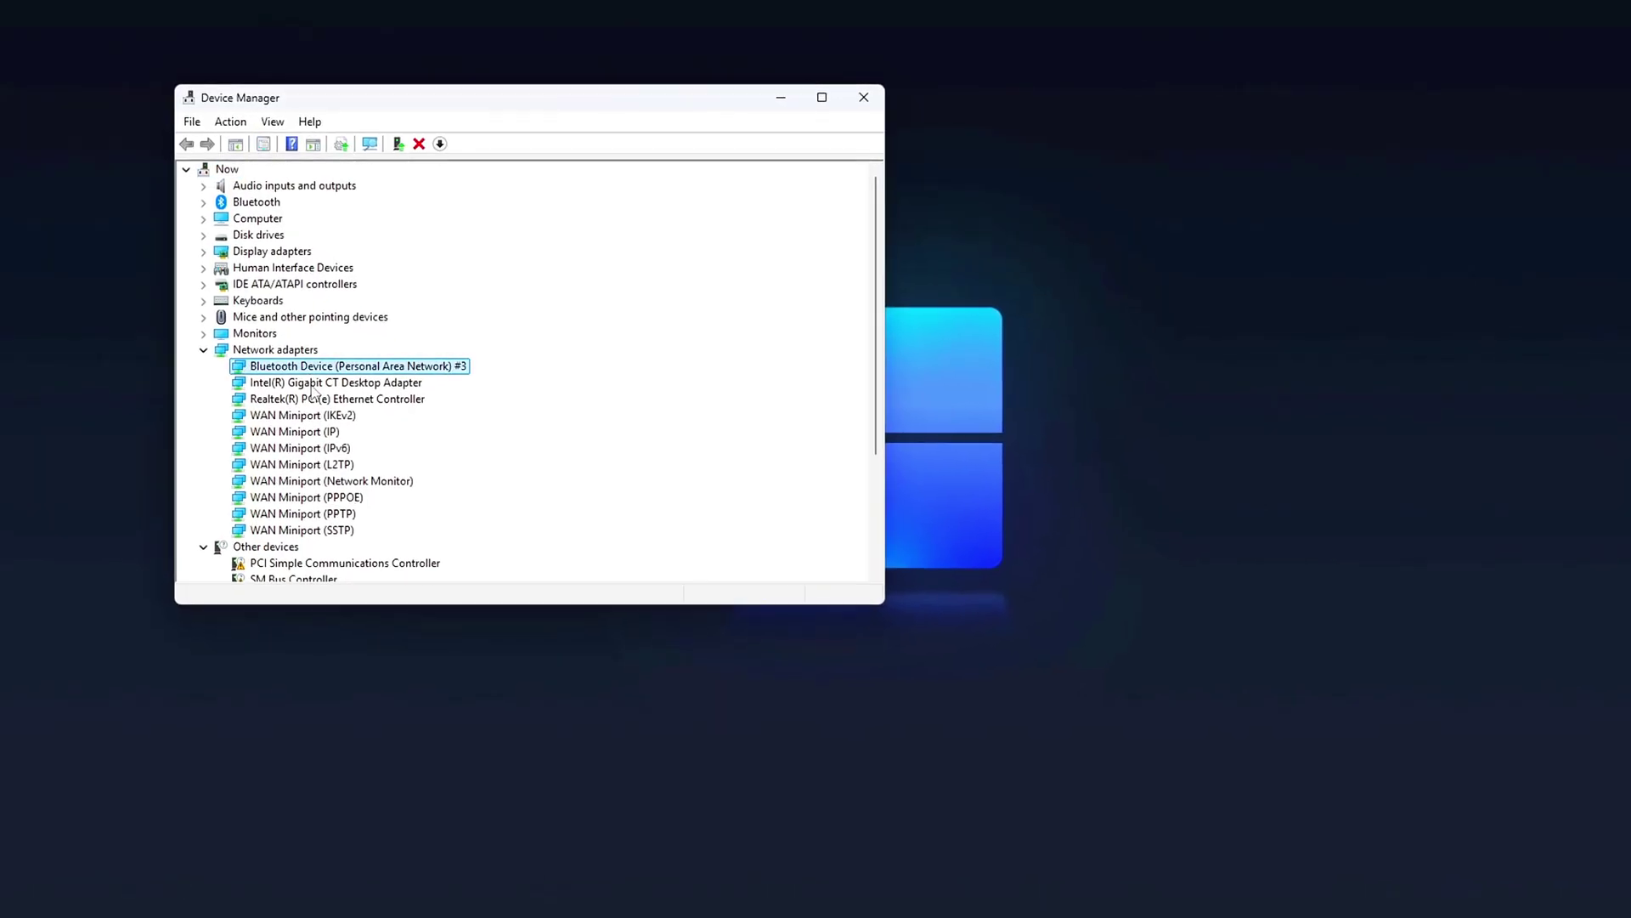
key("Down")
key("Down")
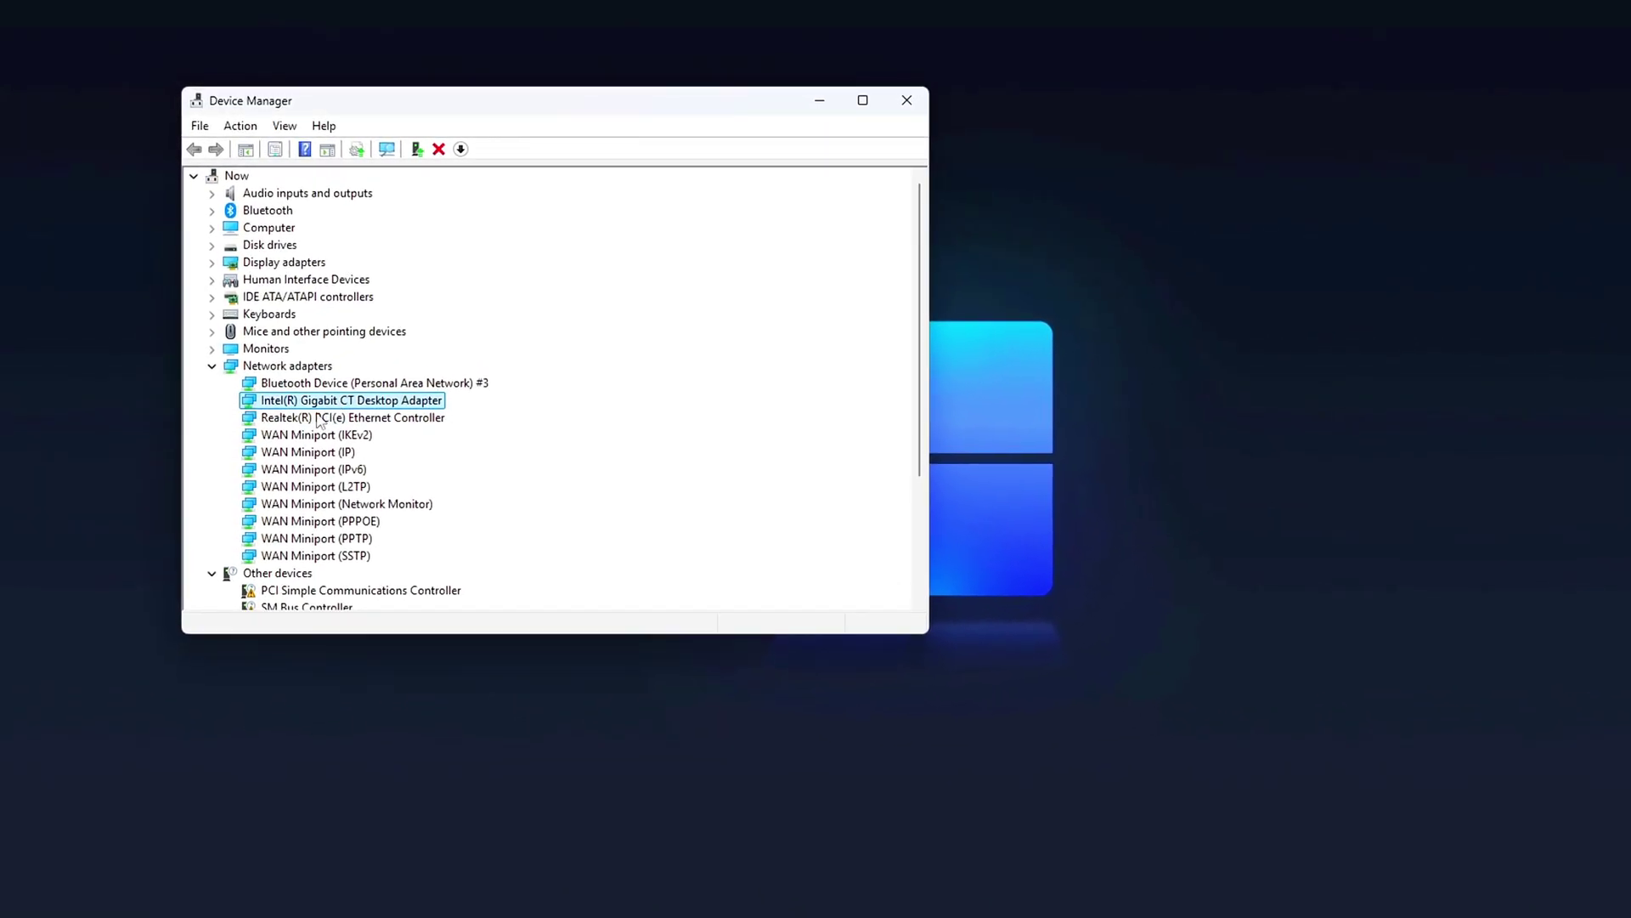
right_click(344, 413)
left_click(357, 519)
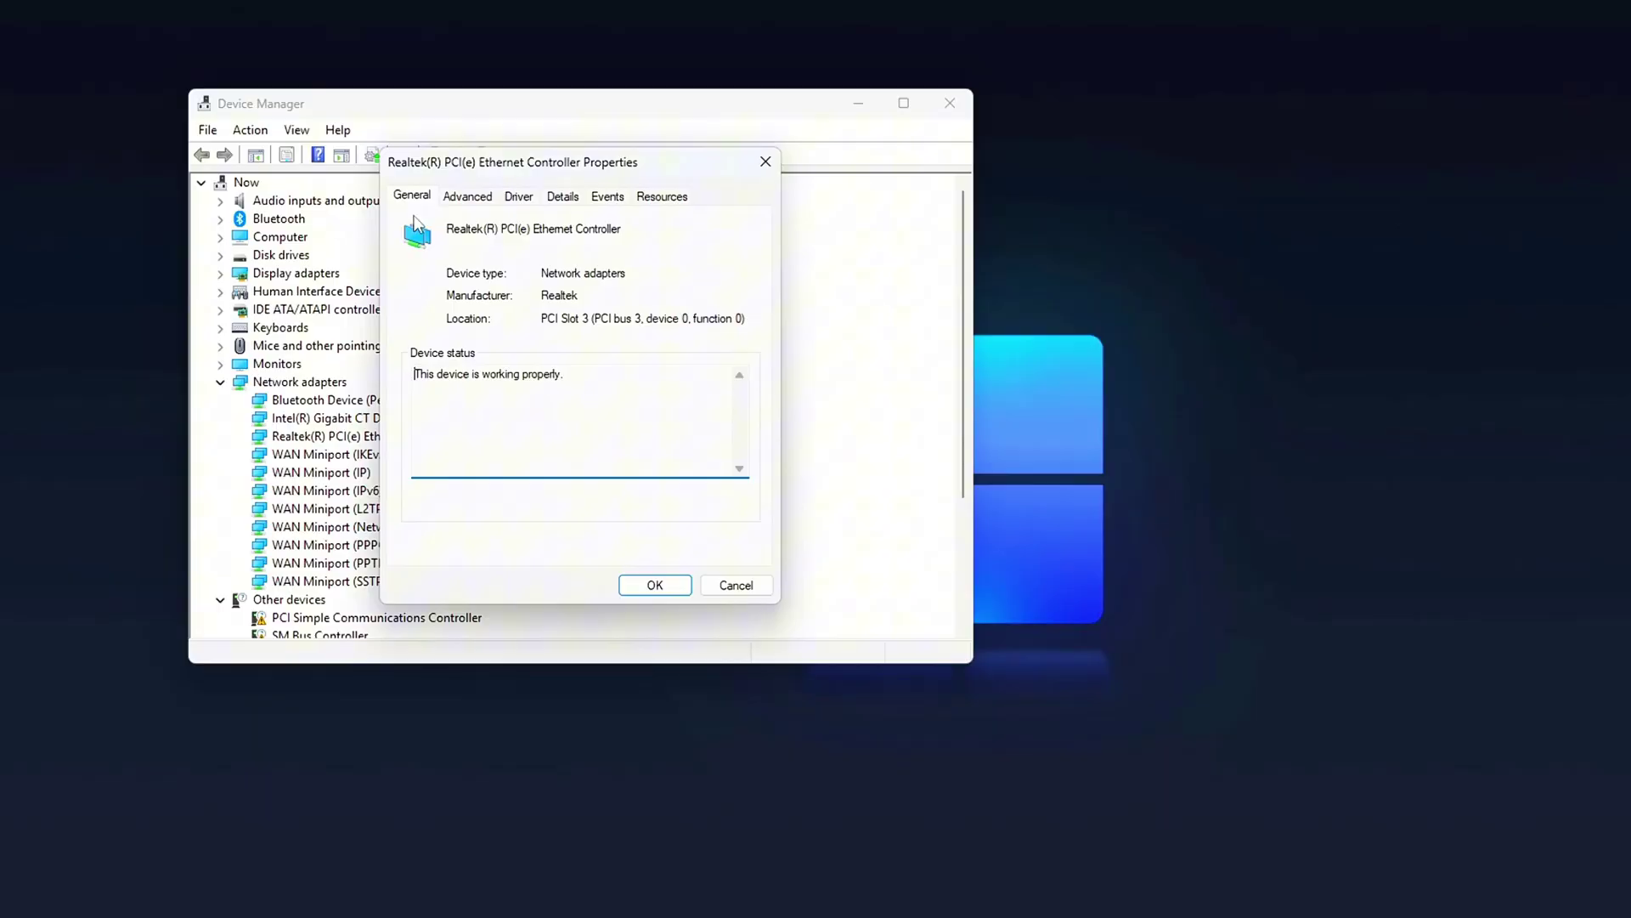
Set the adapter's Interrupt Moderation property to Disabled.
left_click_drag(548, 183, 736, 200)
left_click(527, 215)
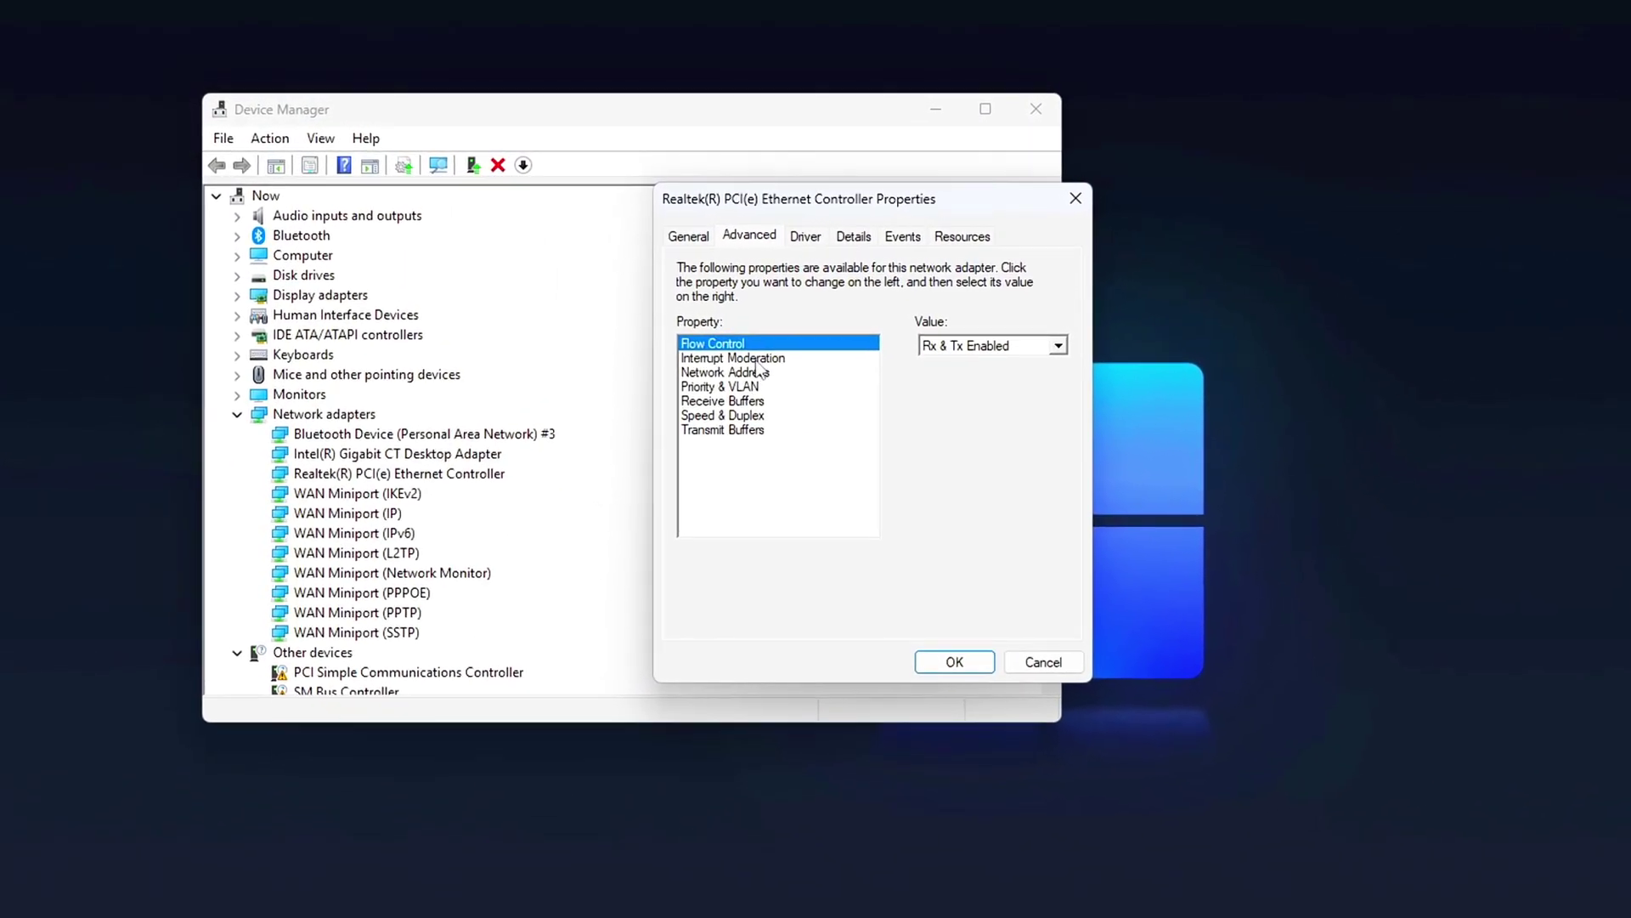
left_click(725, 355)
left_click(960, 341)
left_click(973, 376)
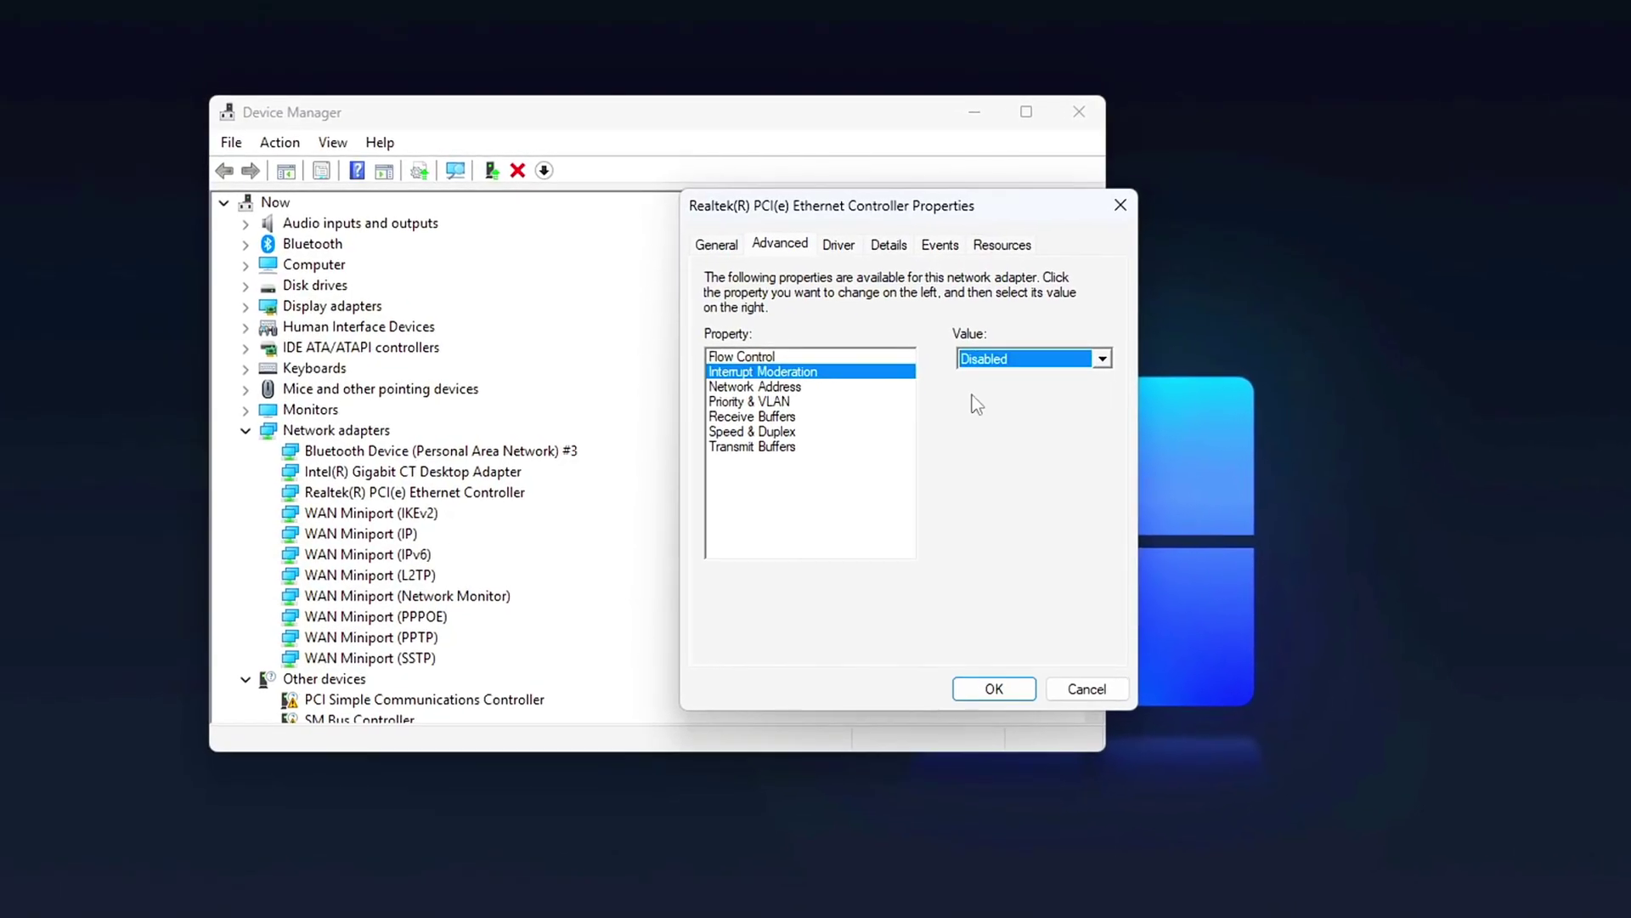
Raise the adapter's Transmit Buffers value from 128 to 1000.
left_click(773, 459)
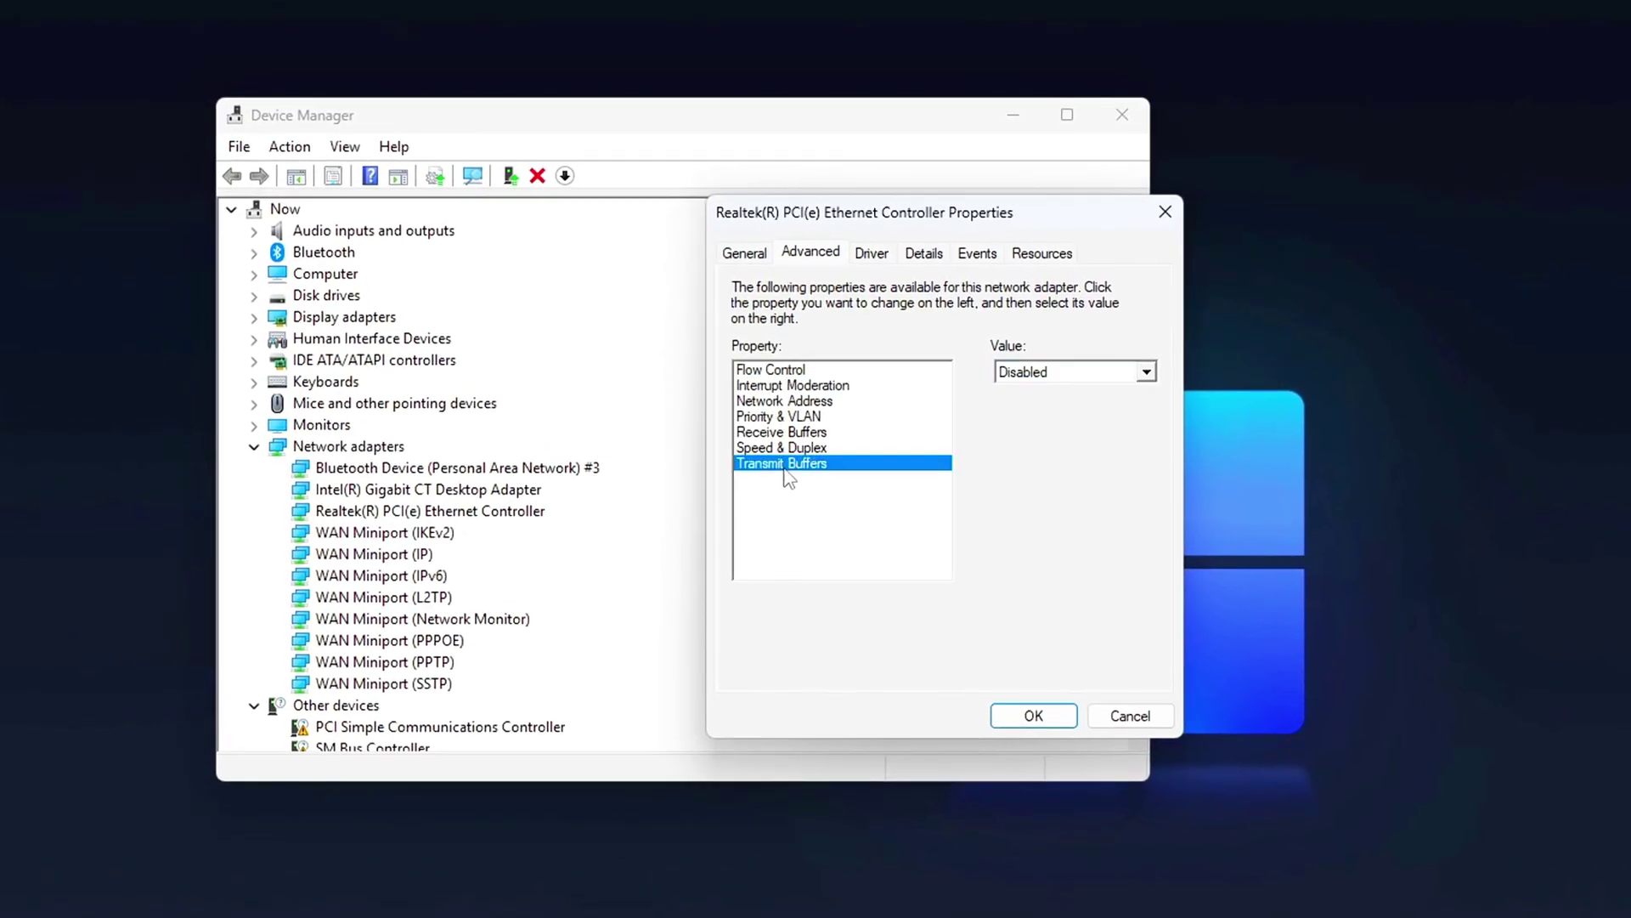
left_click(770, 412)
left_click(774, 427)
left_click(773, 459)
double_click(1051, 387)
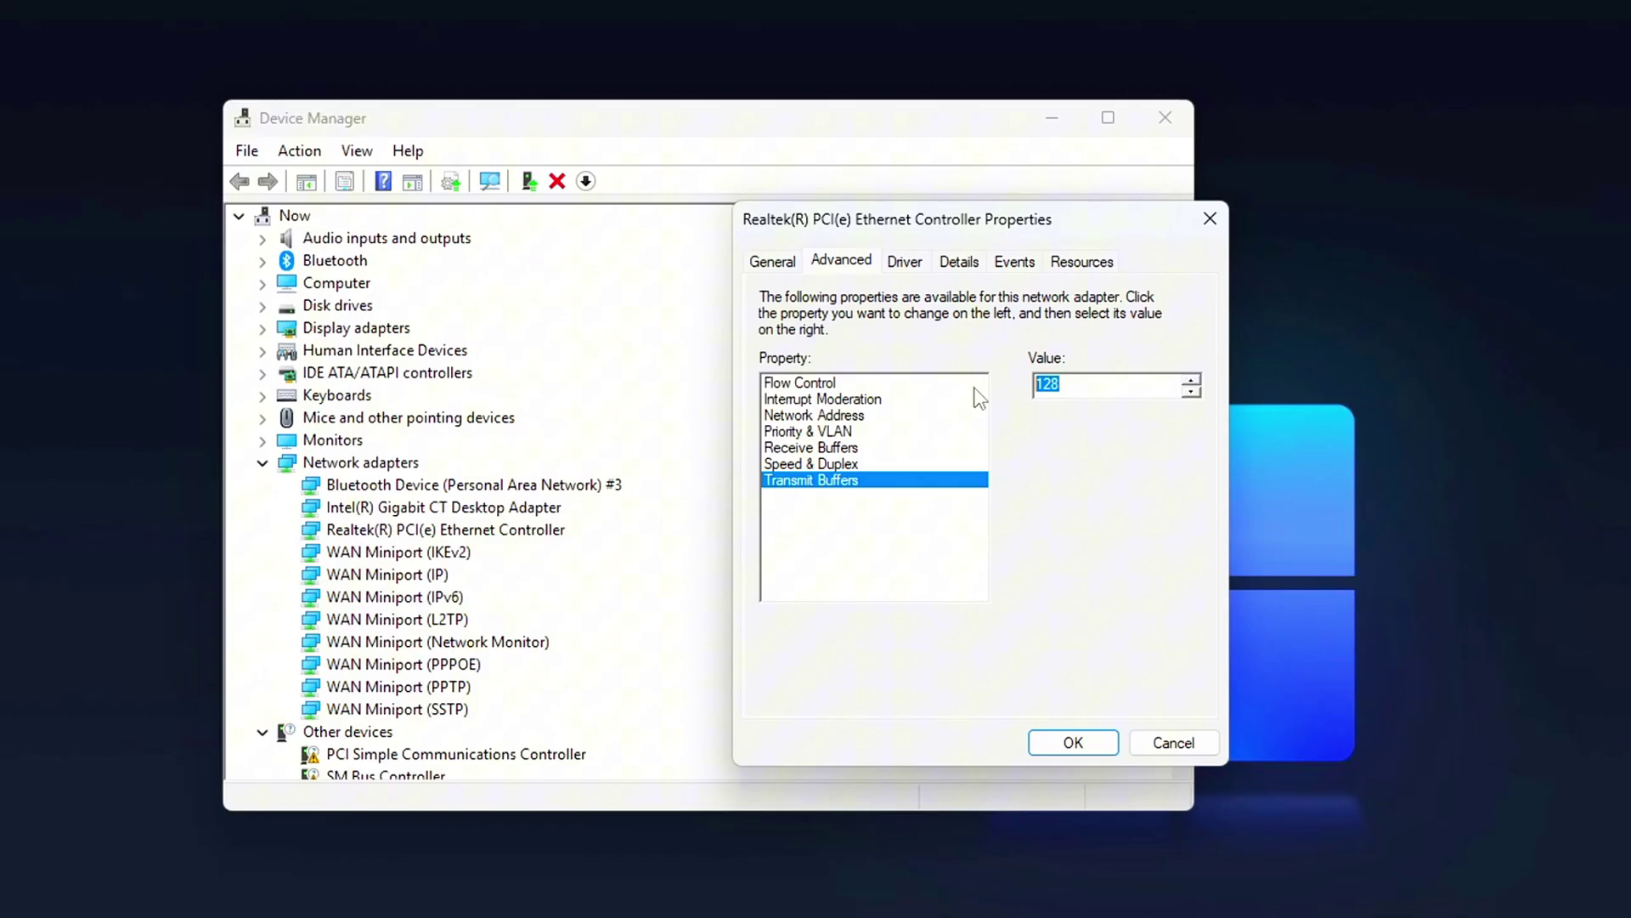
type("1000")
left_click(948, 404)
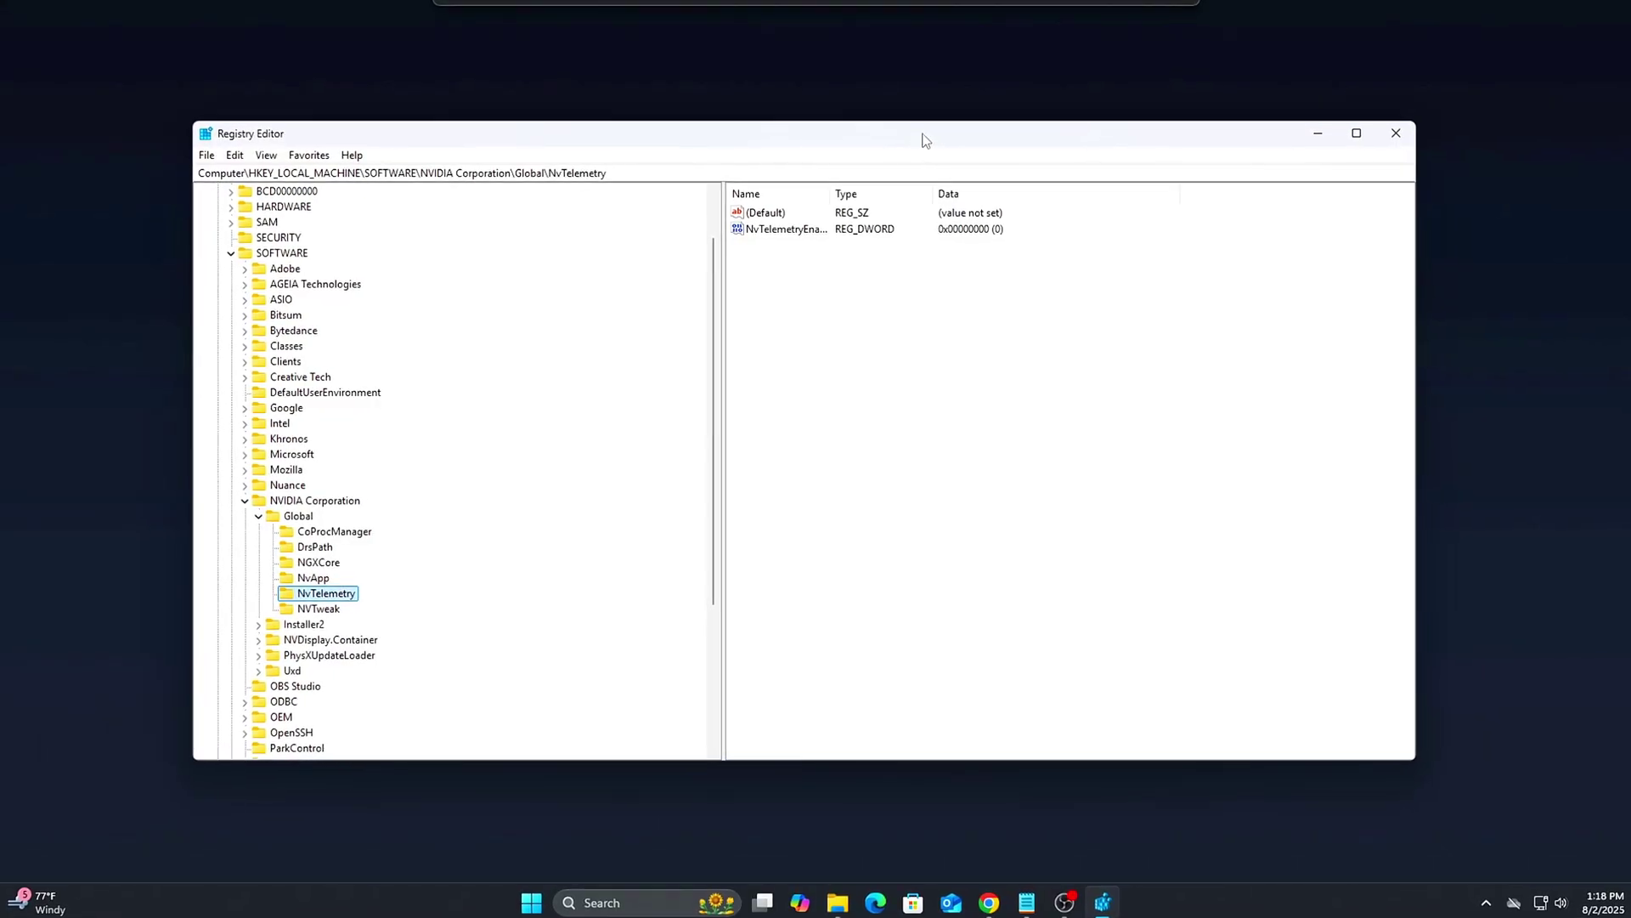
Jump to the Control\Power key by path and add a new subkey under it.
left_click(910, 167)
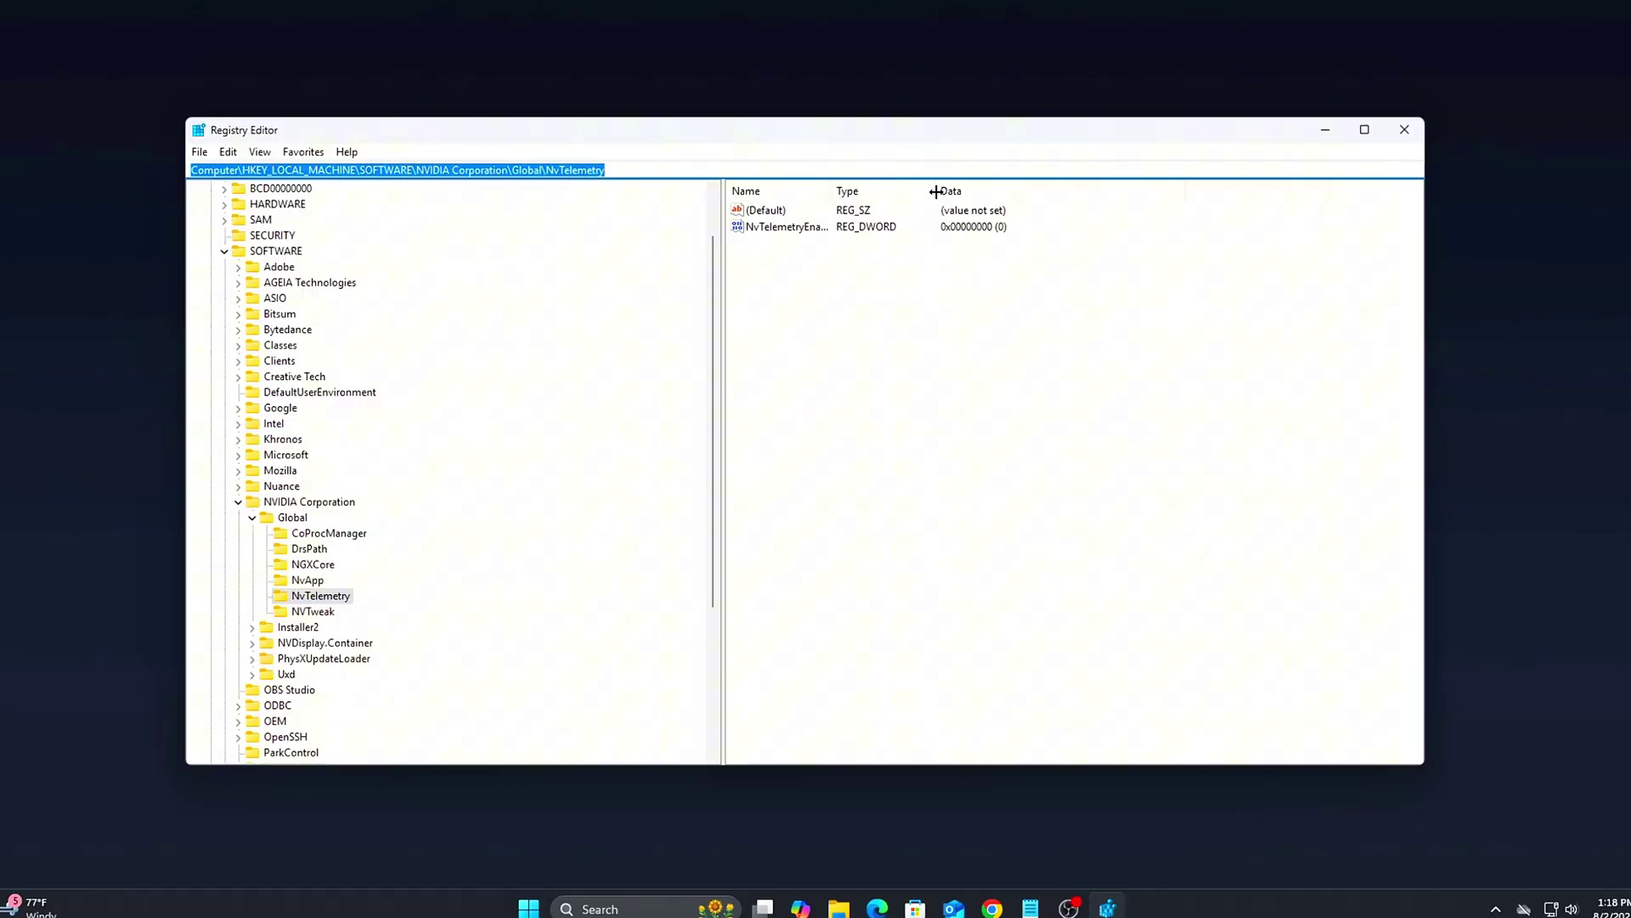
type("HKEY_LOCAL_MACHINE\\SYSTEM\\CurrentControlSet\\Control\\Power\\PowerThrottling")
key("Return")
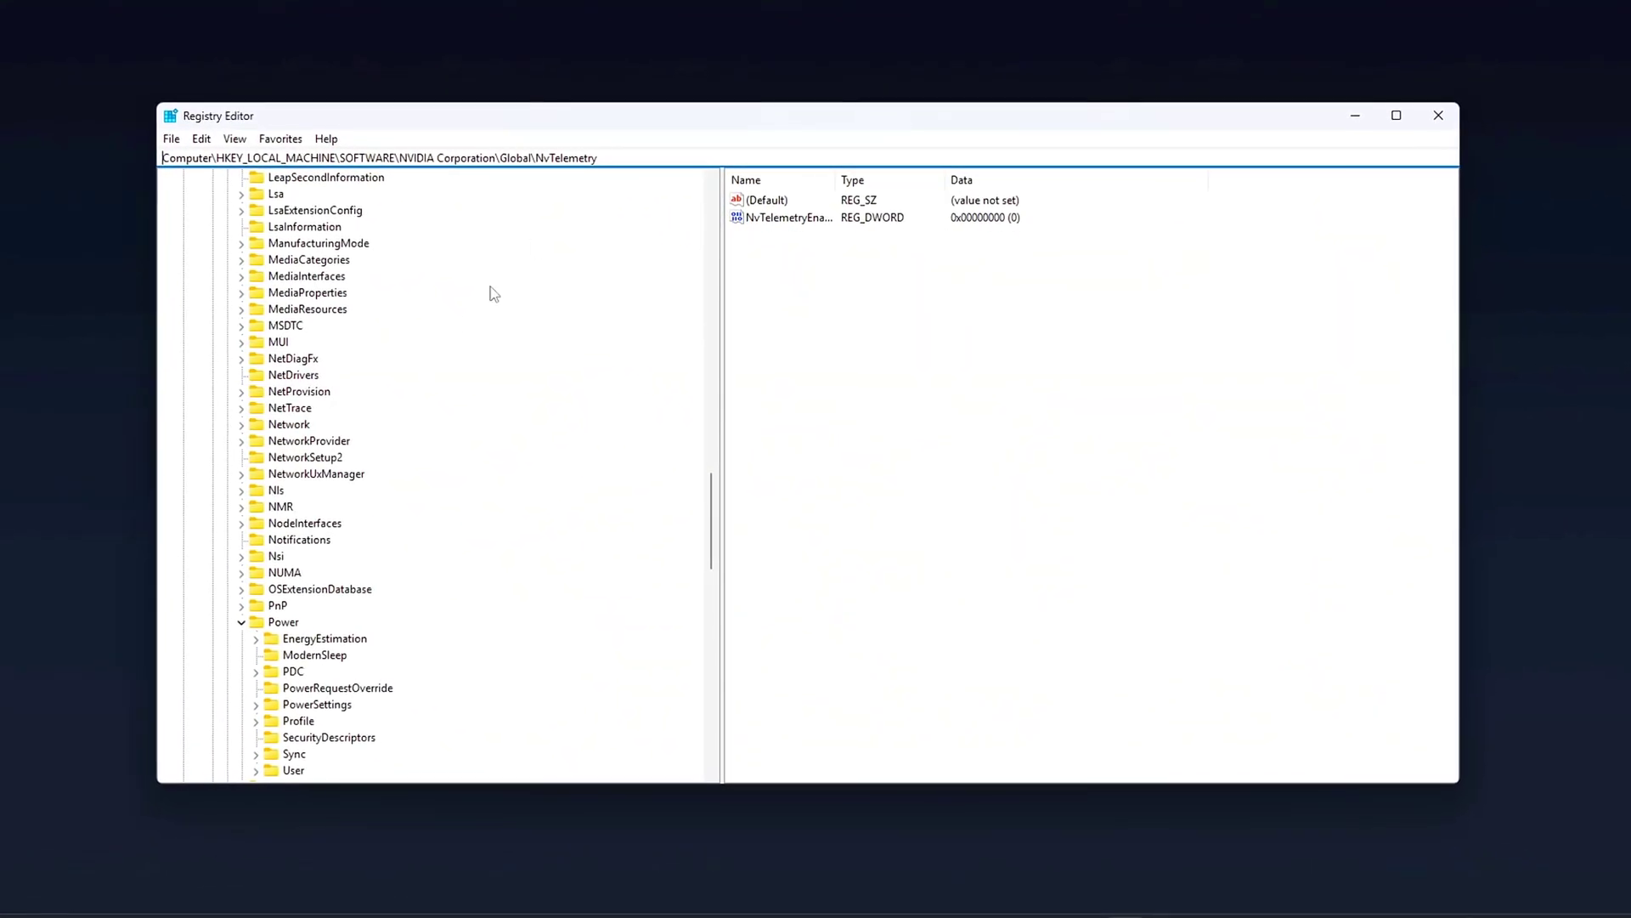
right_click(277, 575)
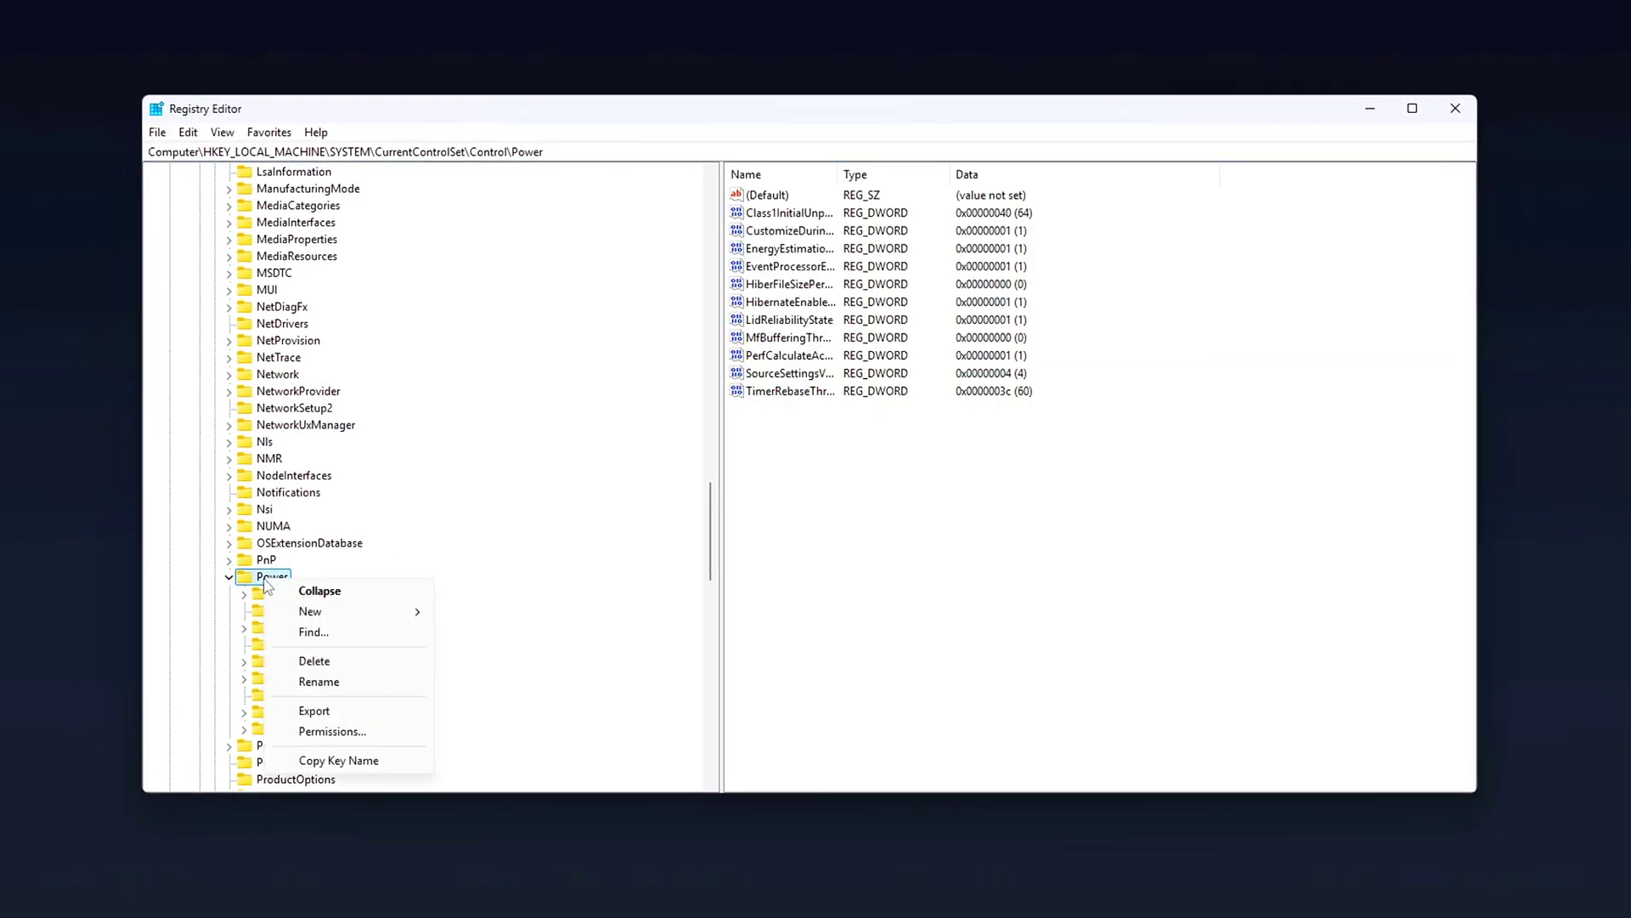
mouse_move(390, 614)
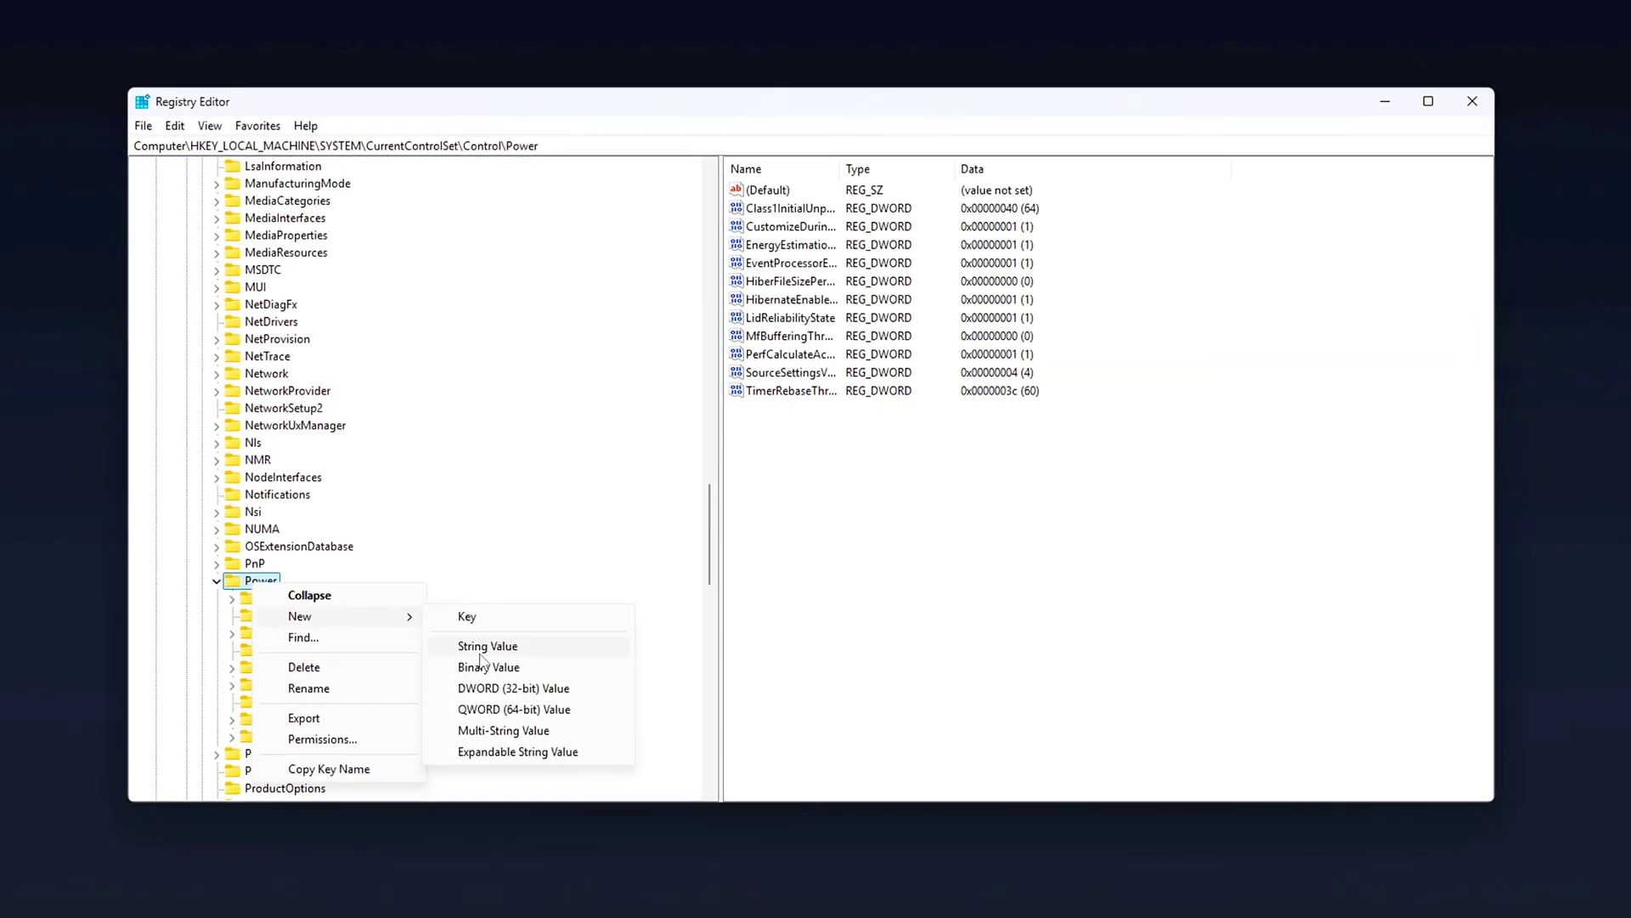
left_click(467, 616)
Rename the new key to PowerThrottling.
left_click(629, 139)
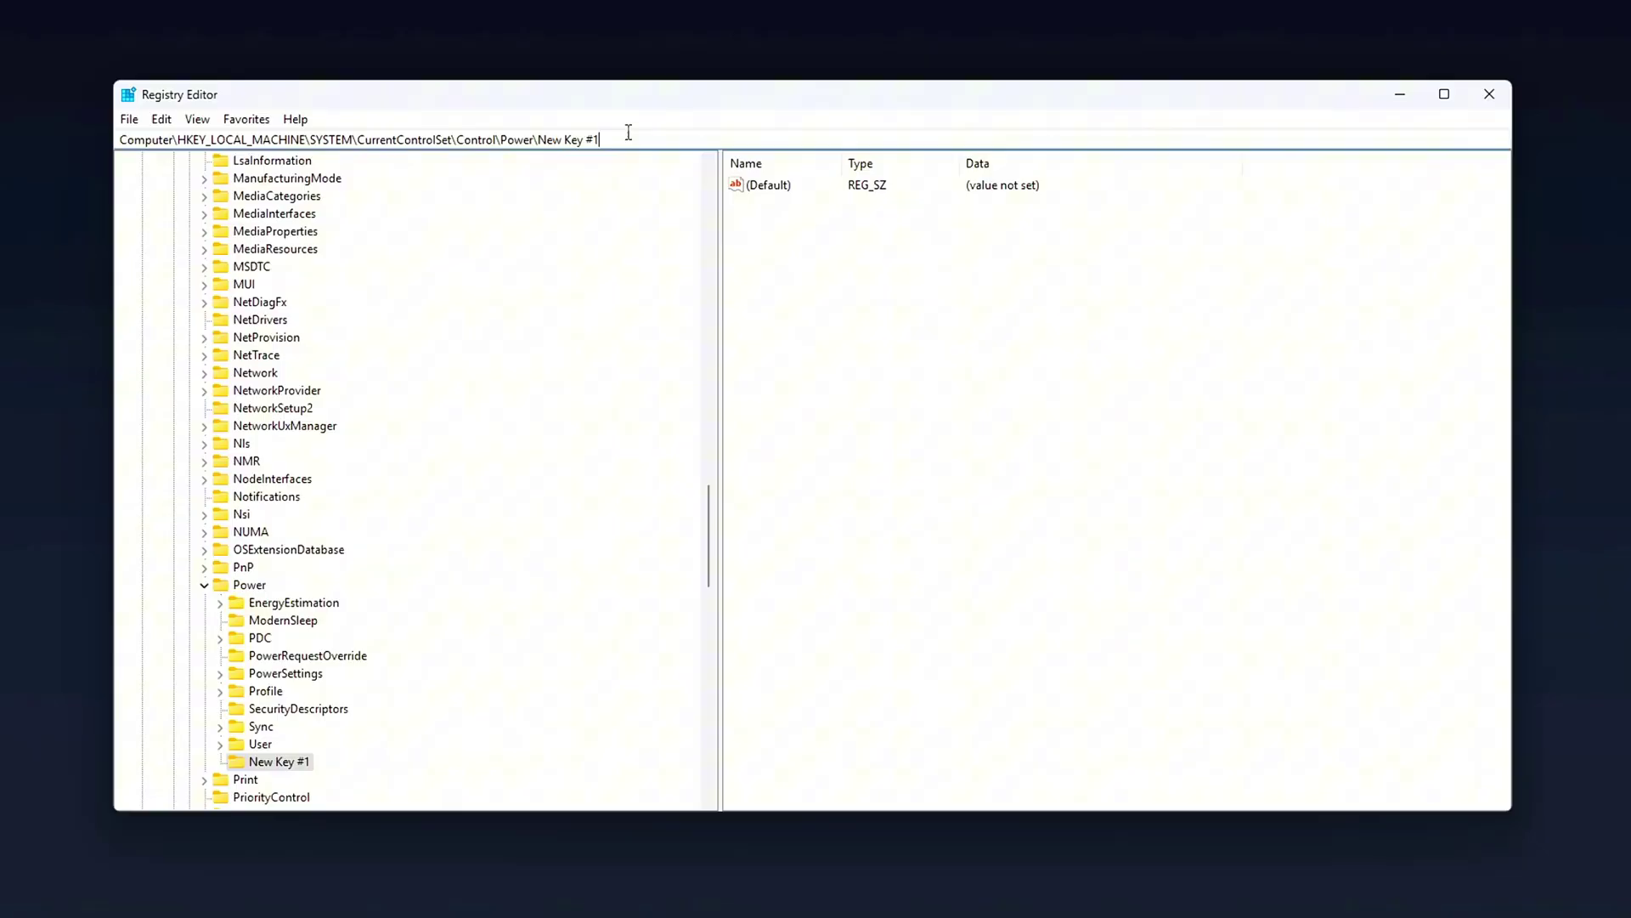
key("ctrl+a")
type("HKEY_LOCAL_MACHINE\\SYSTEM\\CurrentControlSet\\Control\\Power\\PowerThrottling")
double_click(483, 140)
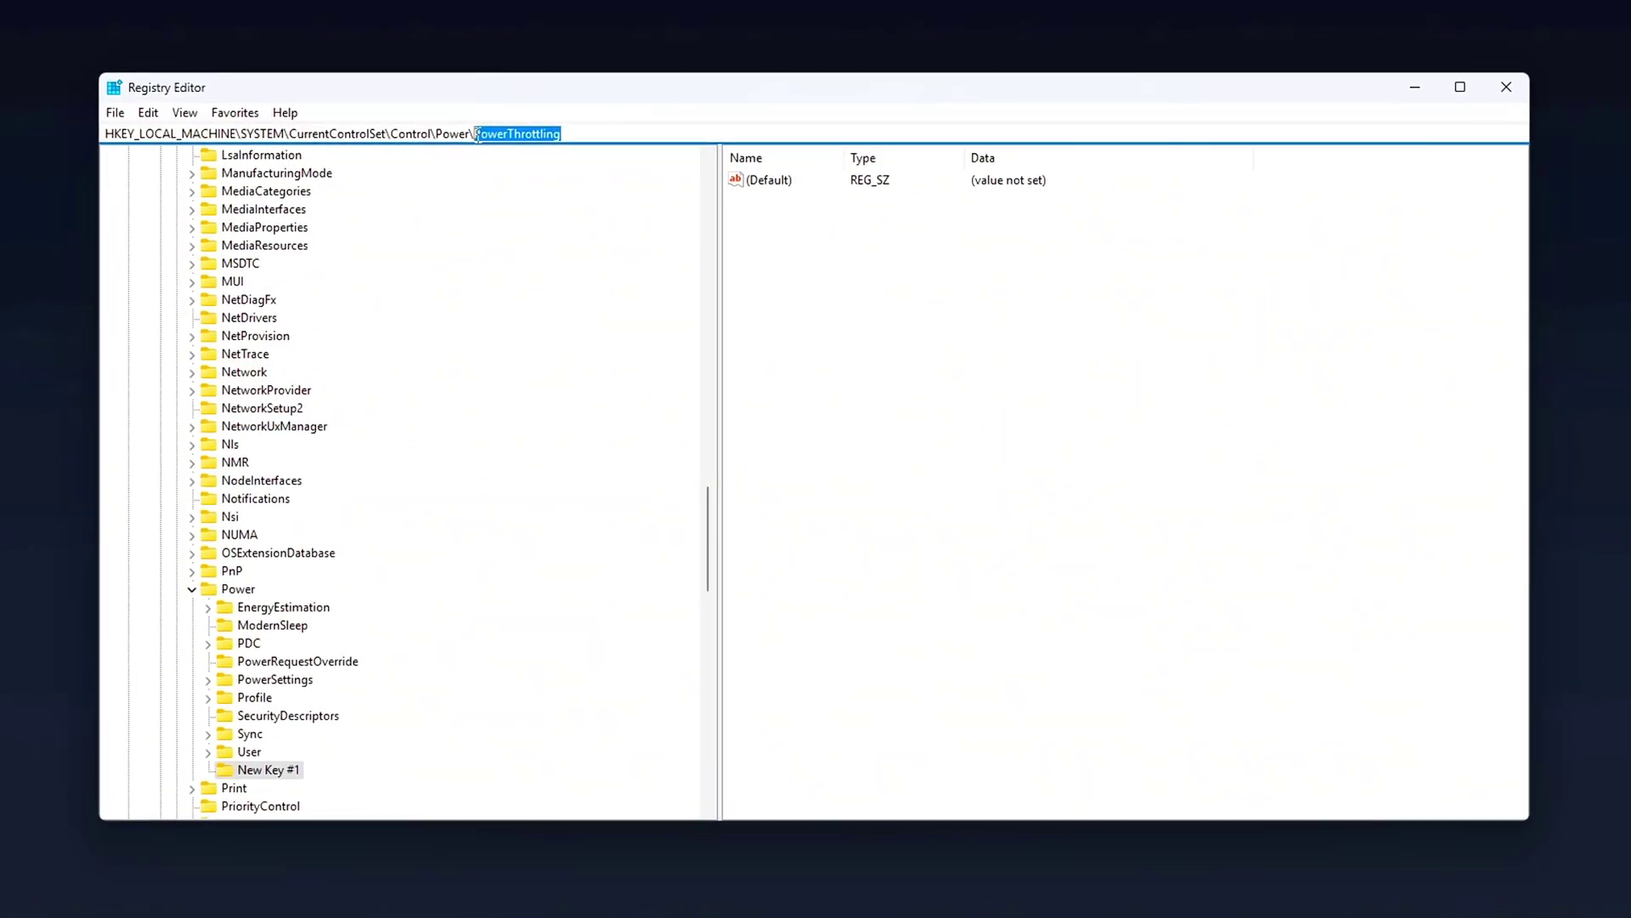
left_click(277, 771)
right_click(281, 771)
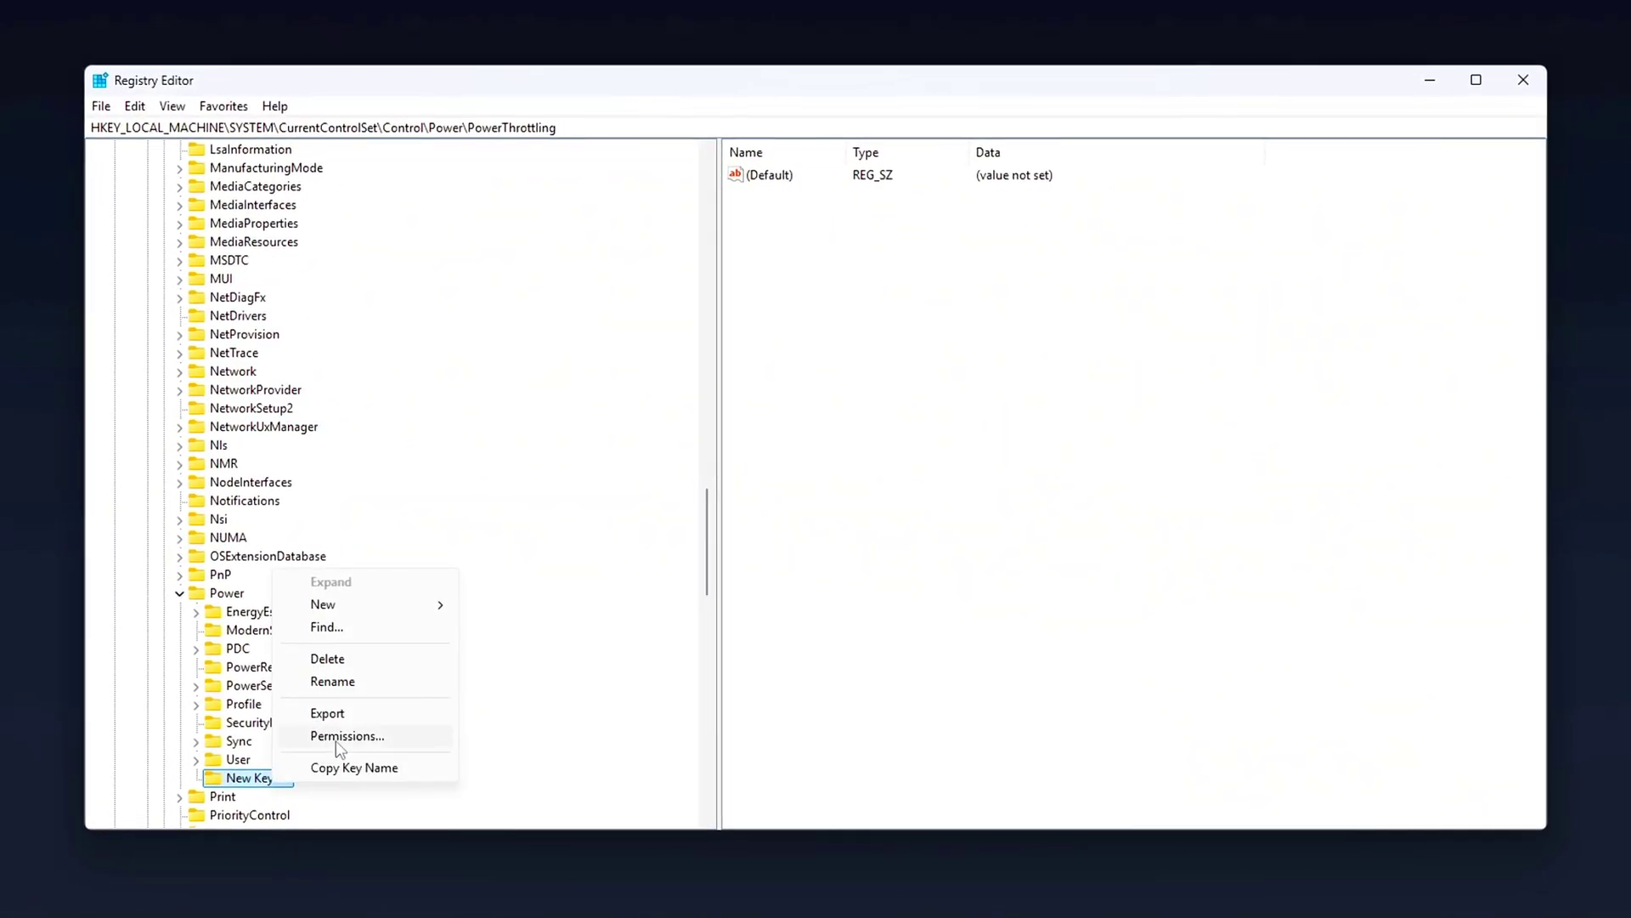
left_click(332, 681)
type("PowerThrottling")
key("Return")
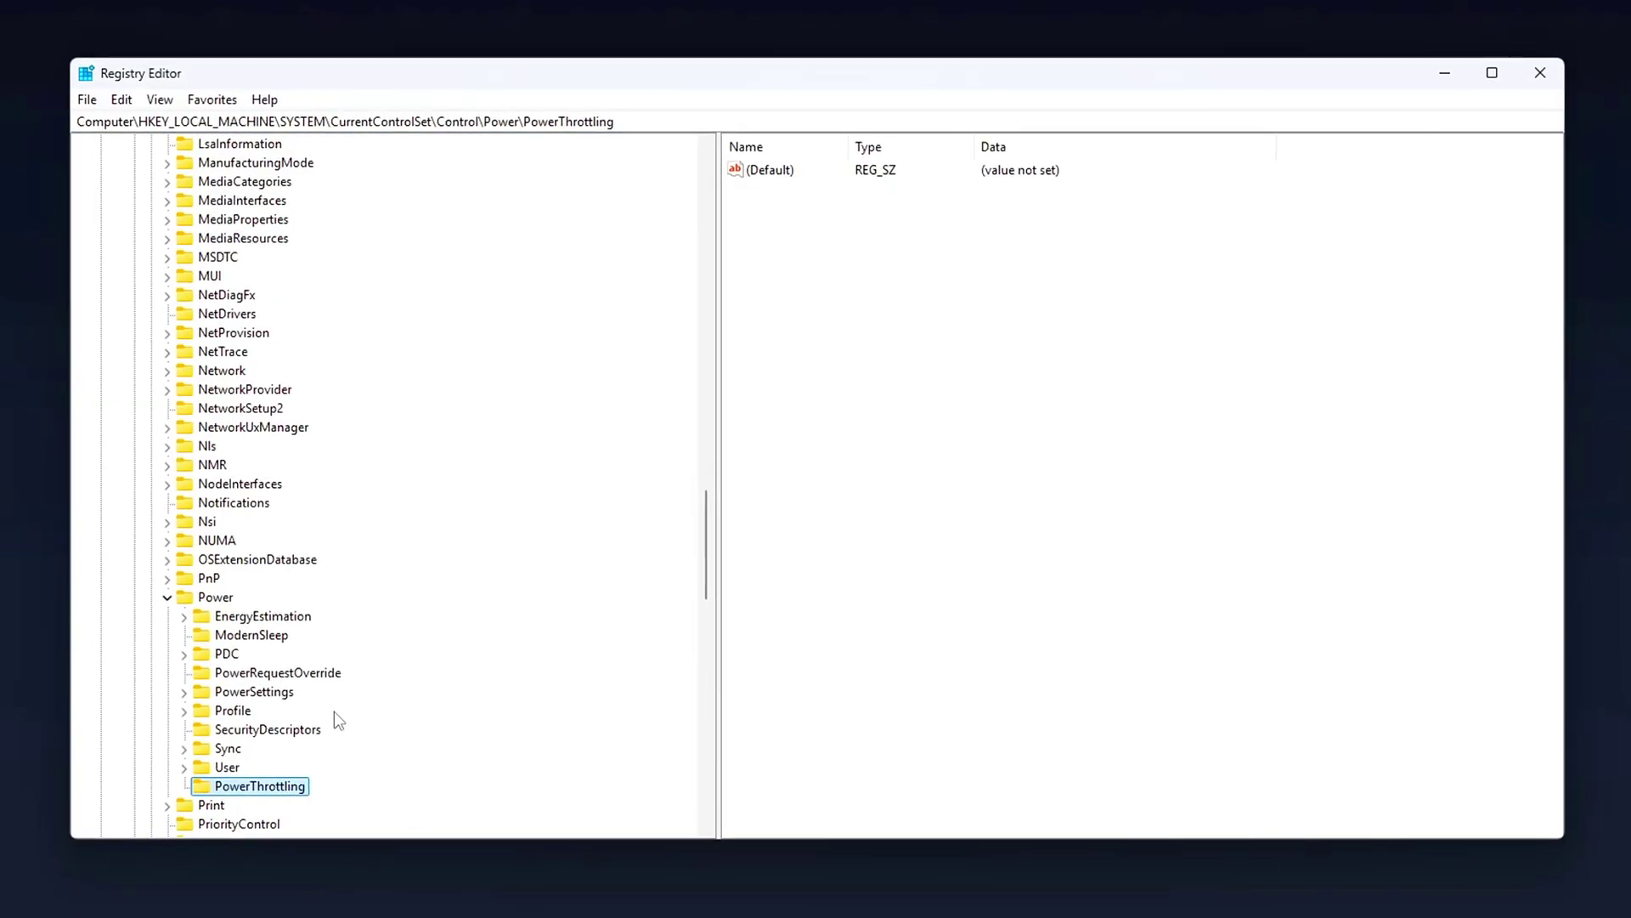
Create a DWORD (32-bit) value named PowerThrottling inside the new key.
left_click(1001, 526)
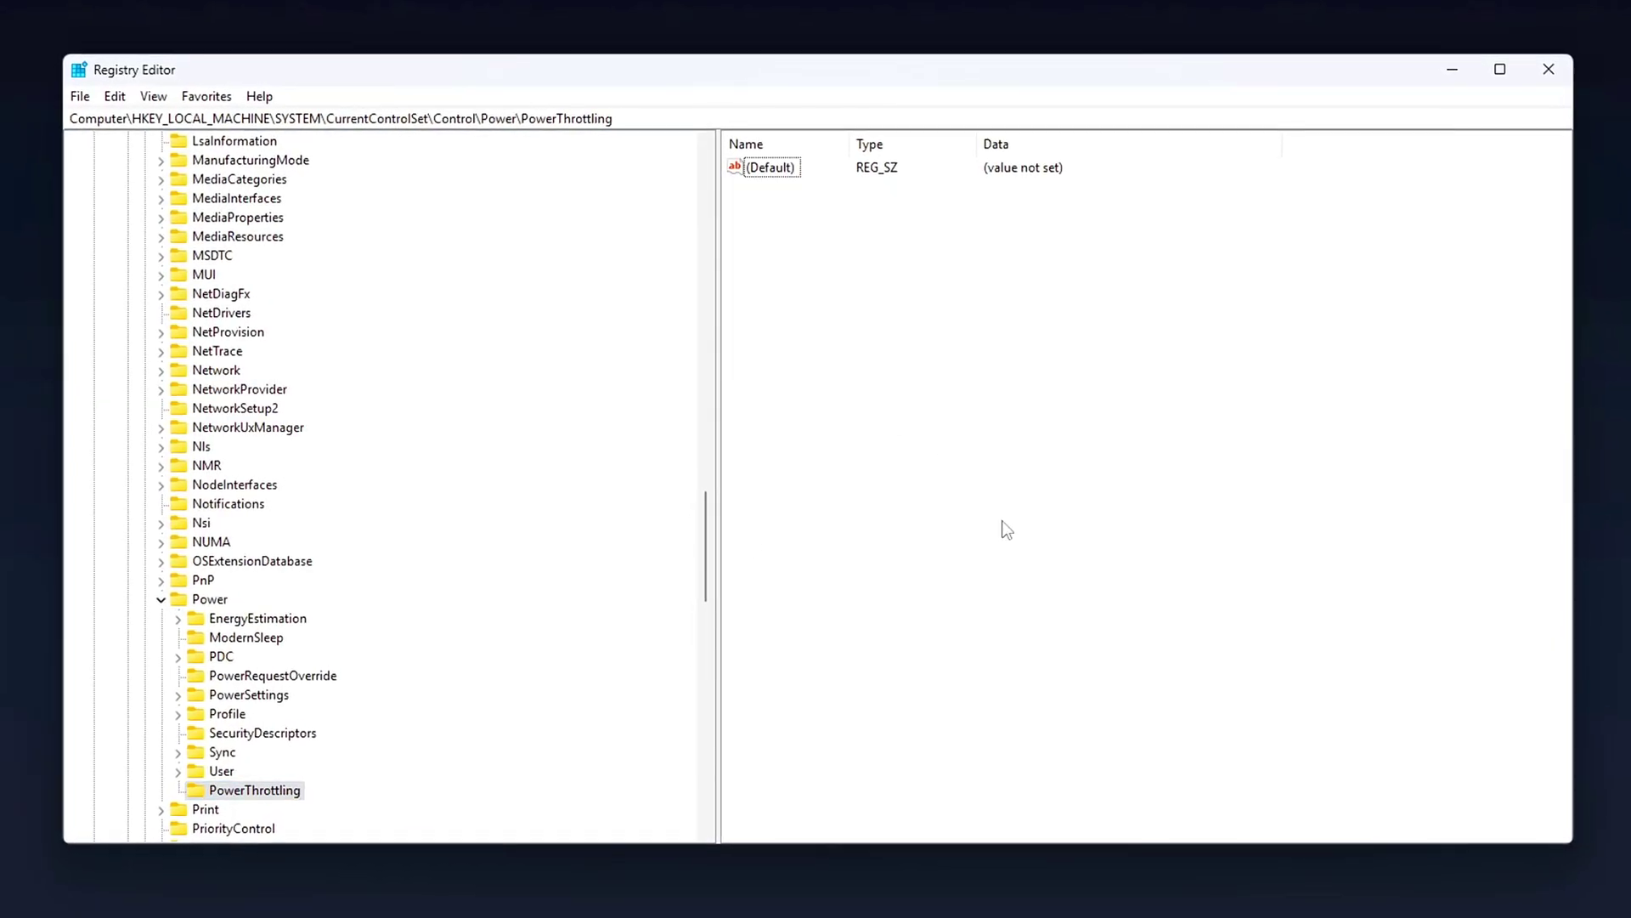
right_click(886, 392)
mouse_move(916, 403)
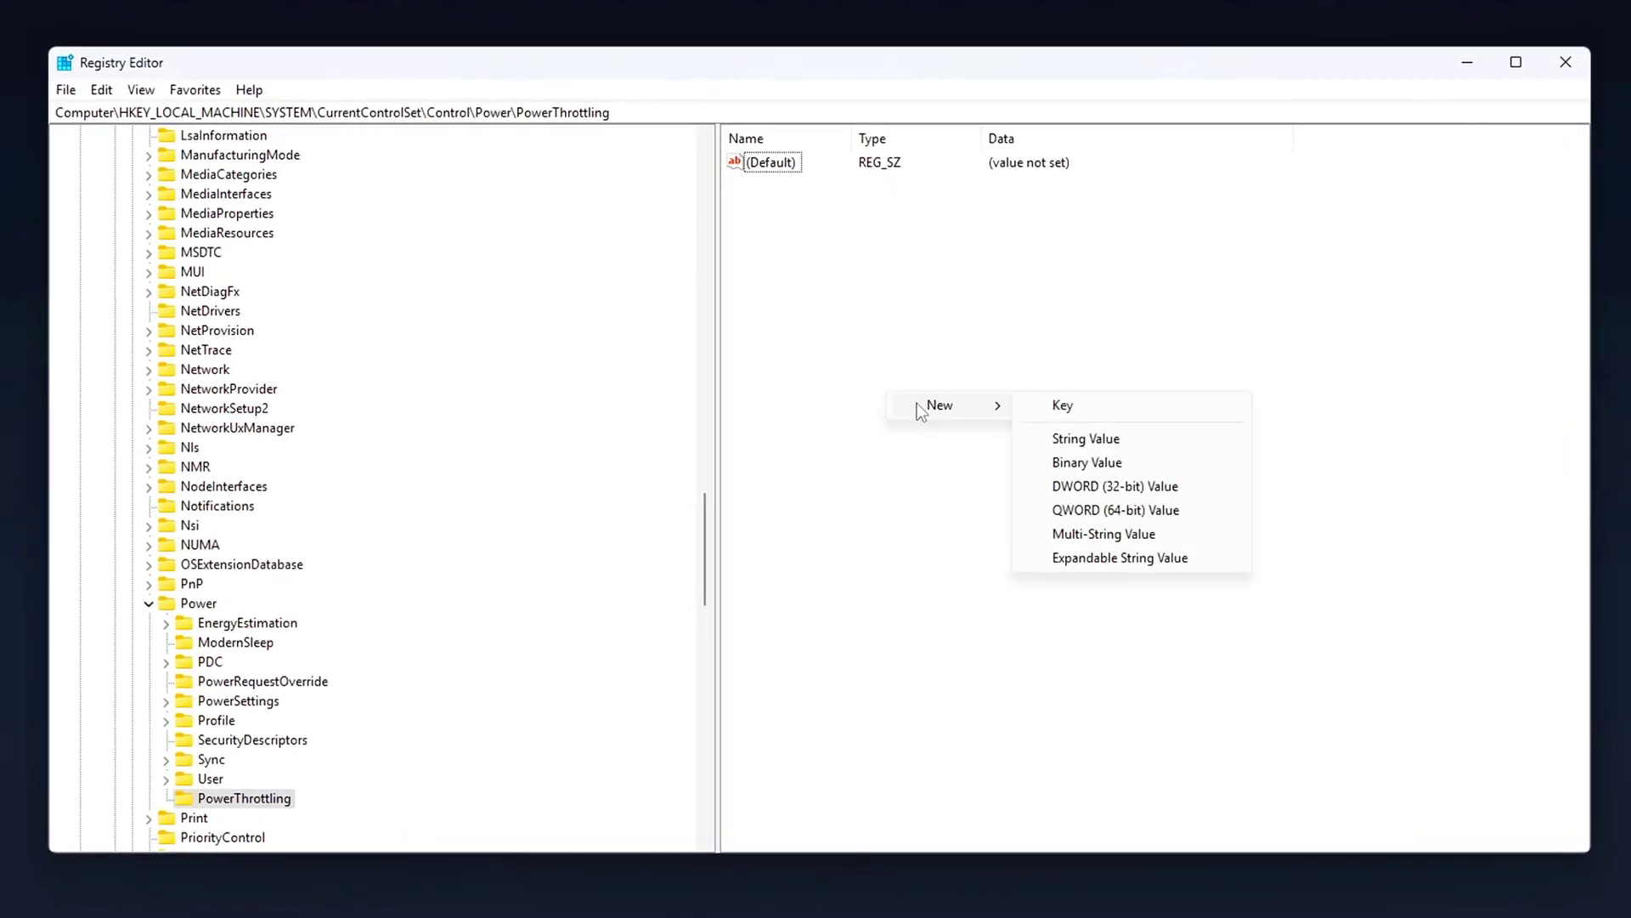
left_click(1162, 489)
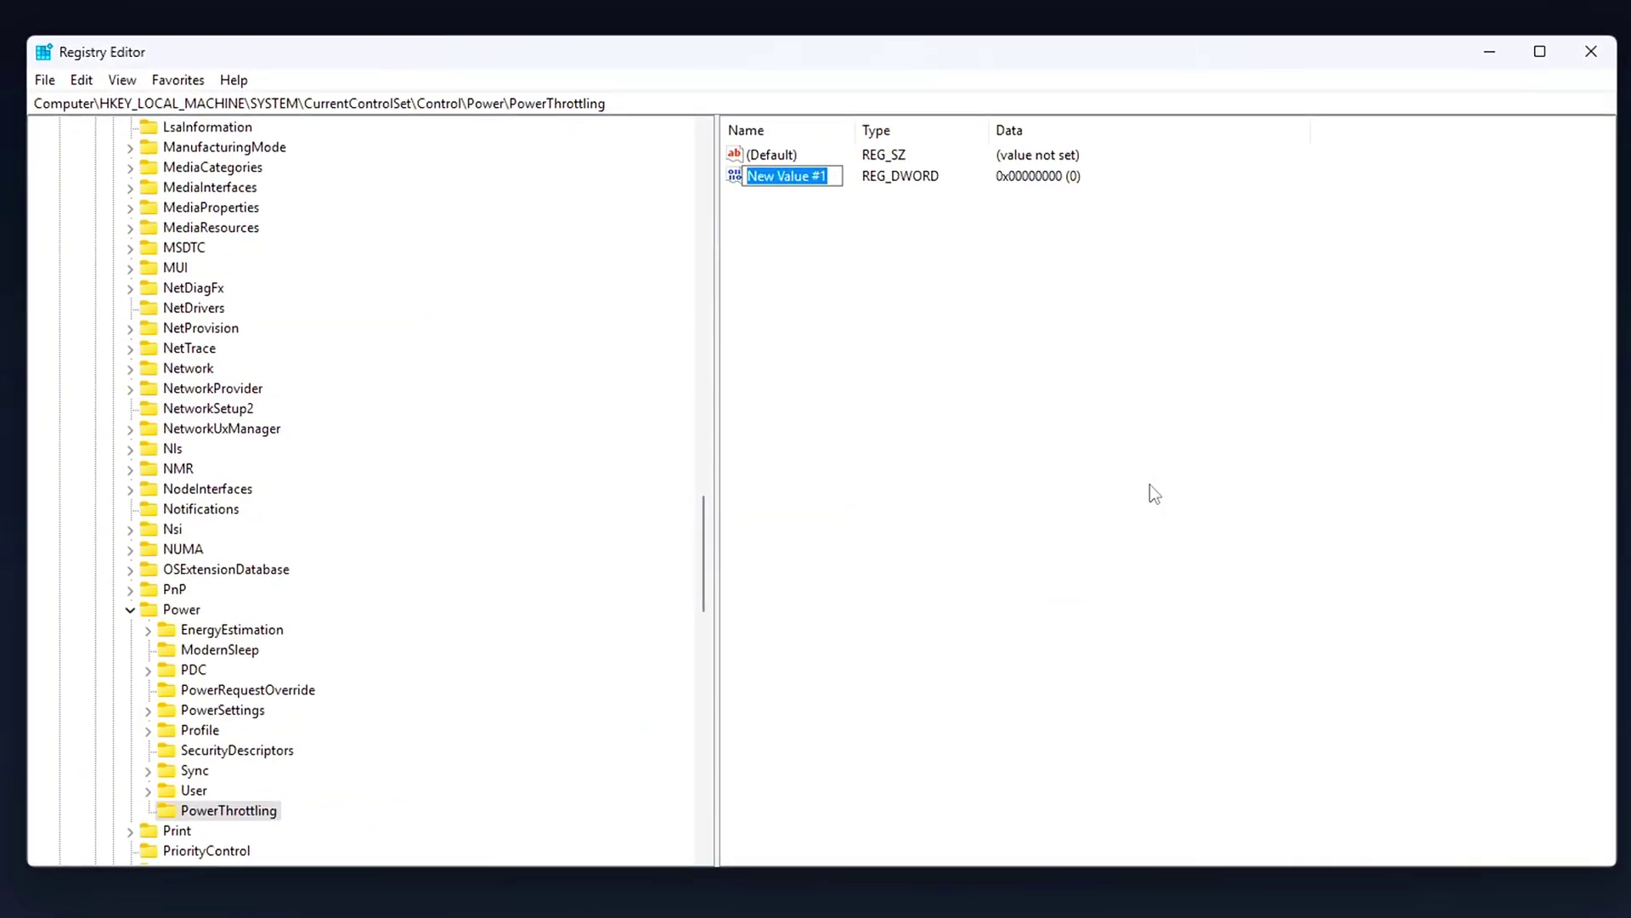
type("PowerThrottling")
key("Return")
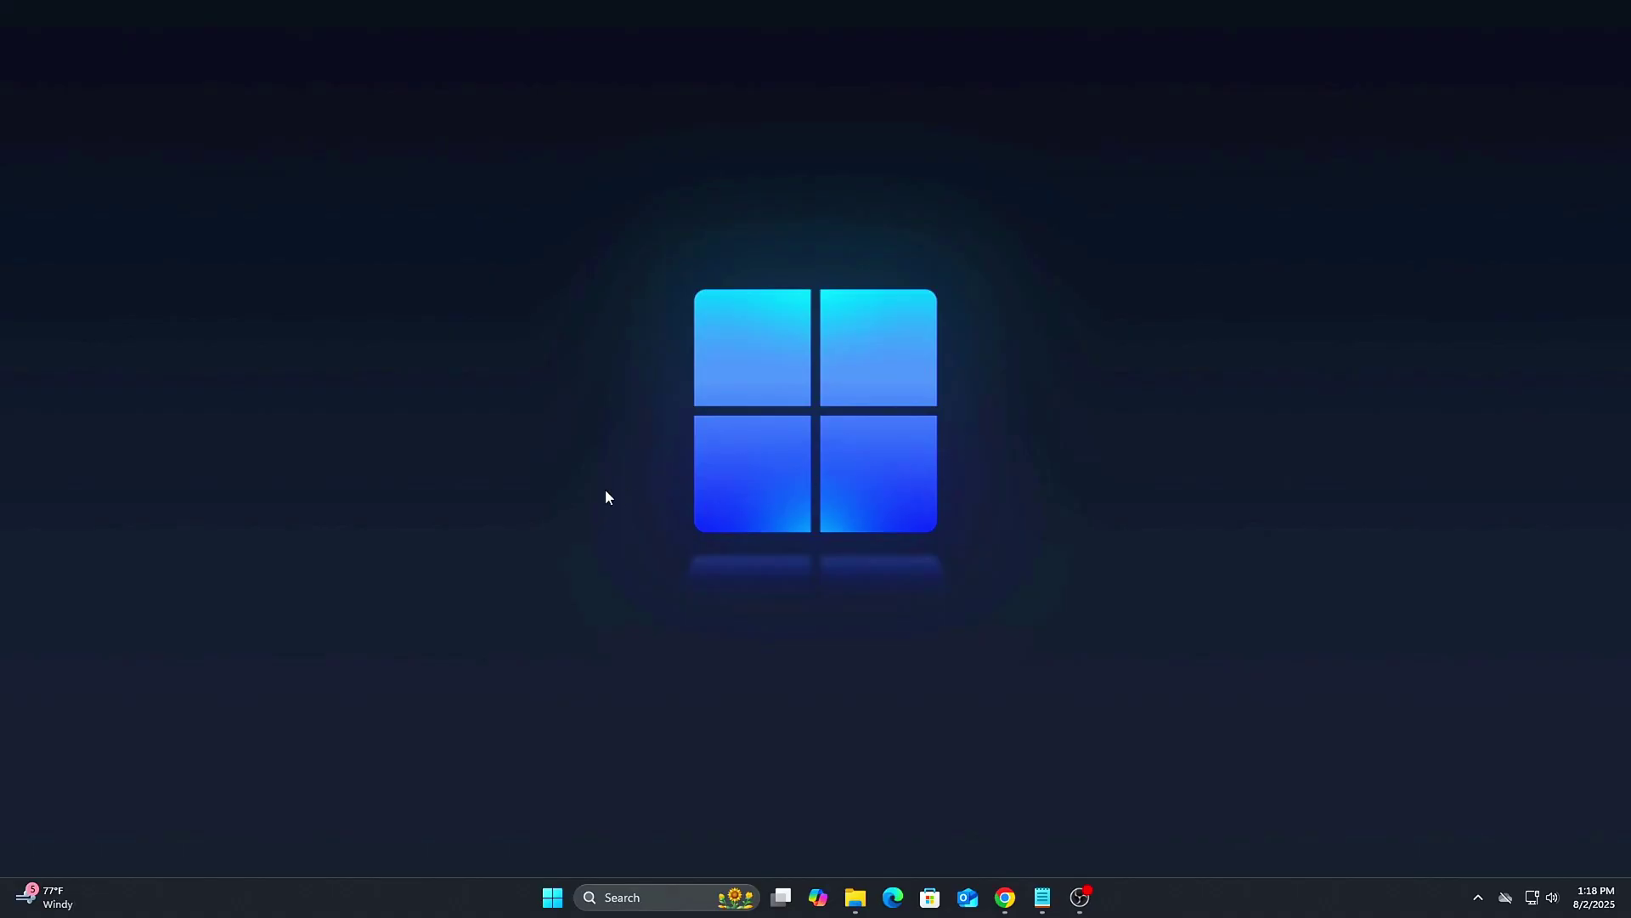
Relaunch regedit from Win+R and go to the Control\Power key.
key("super+r")
left_click_drag(191, 710, 823, 330)
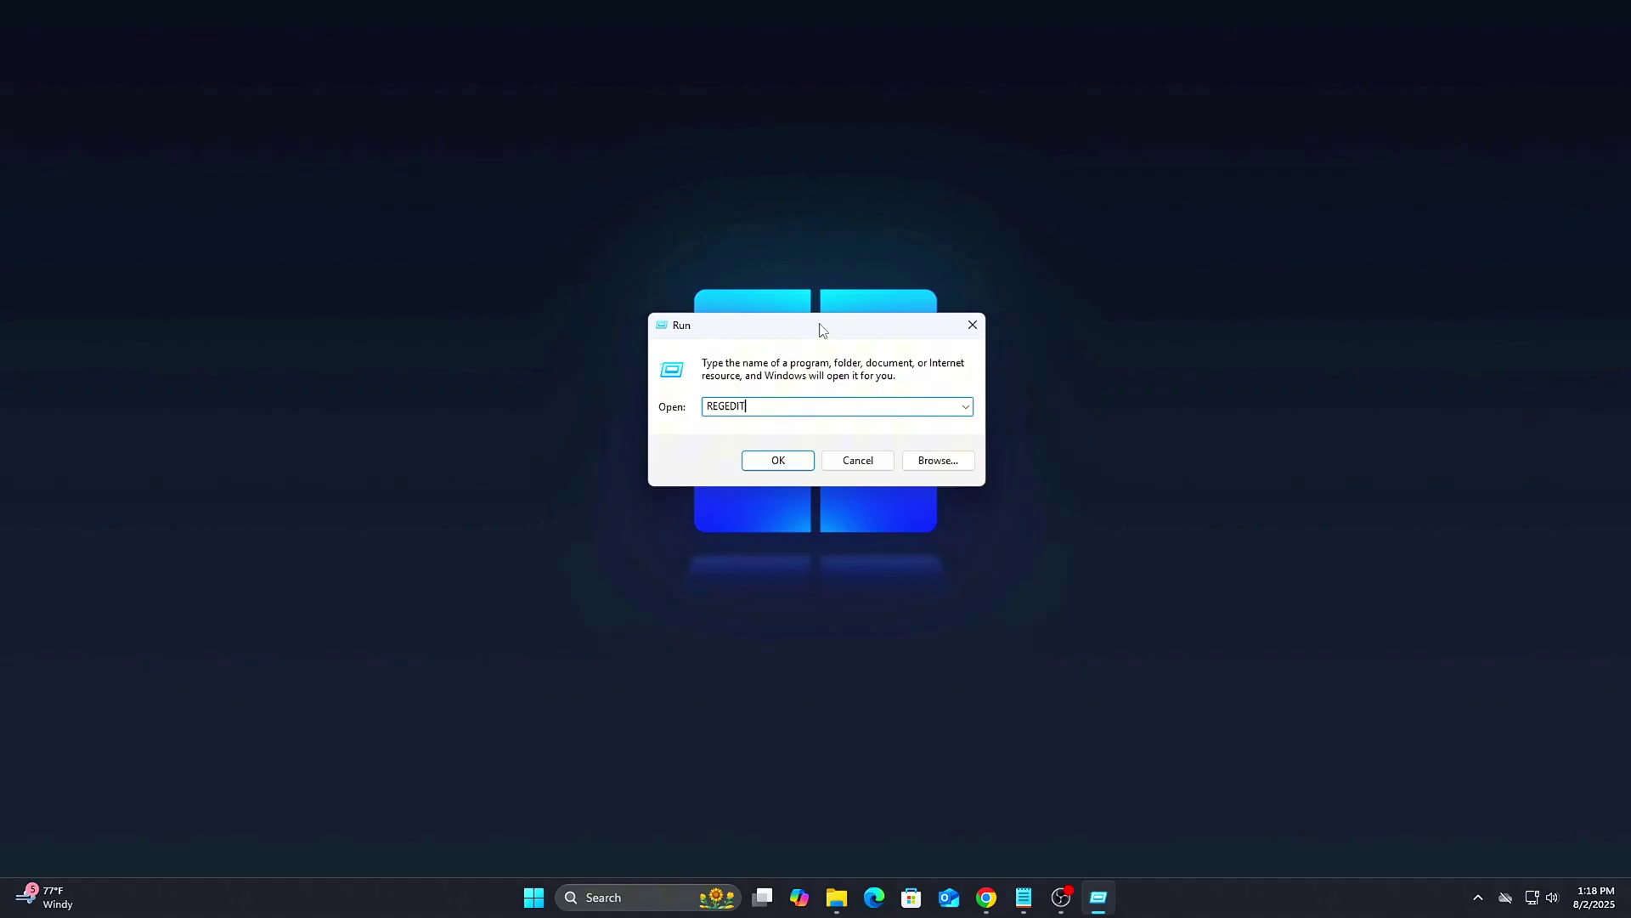
key("Return")
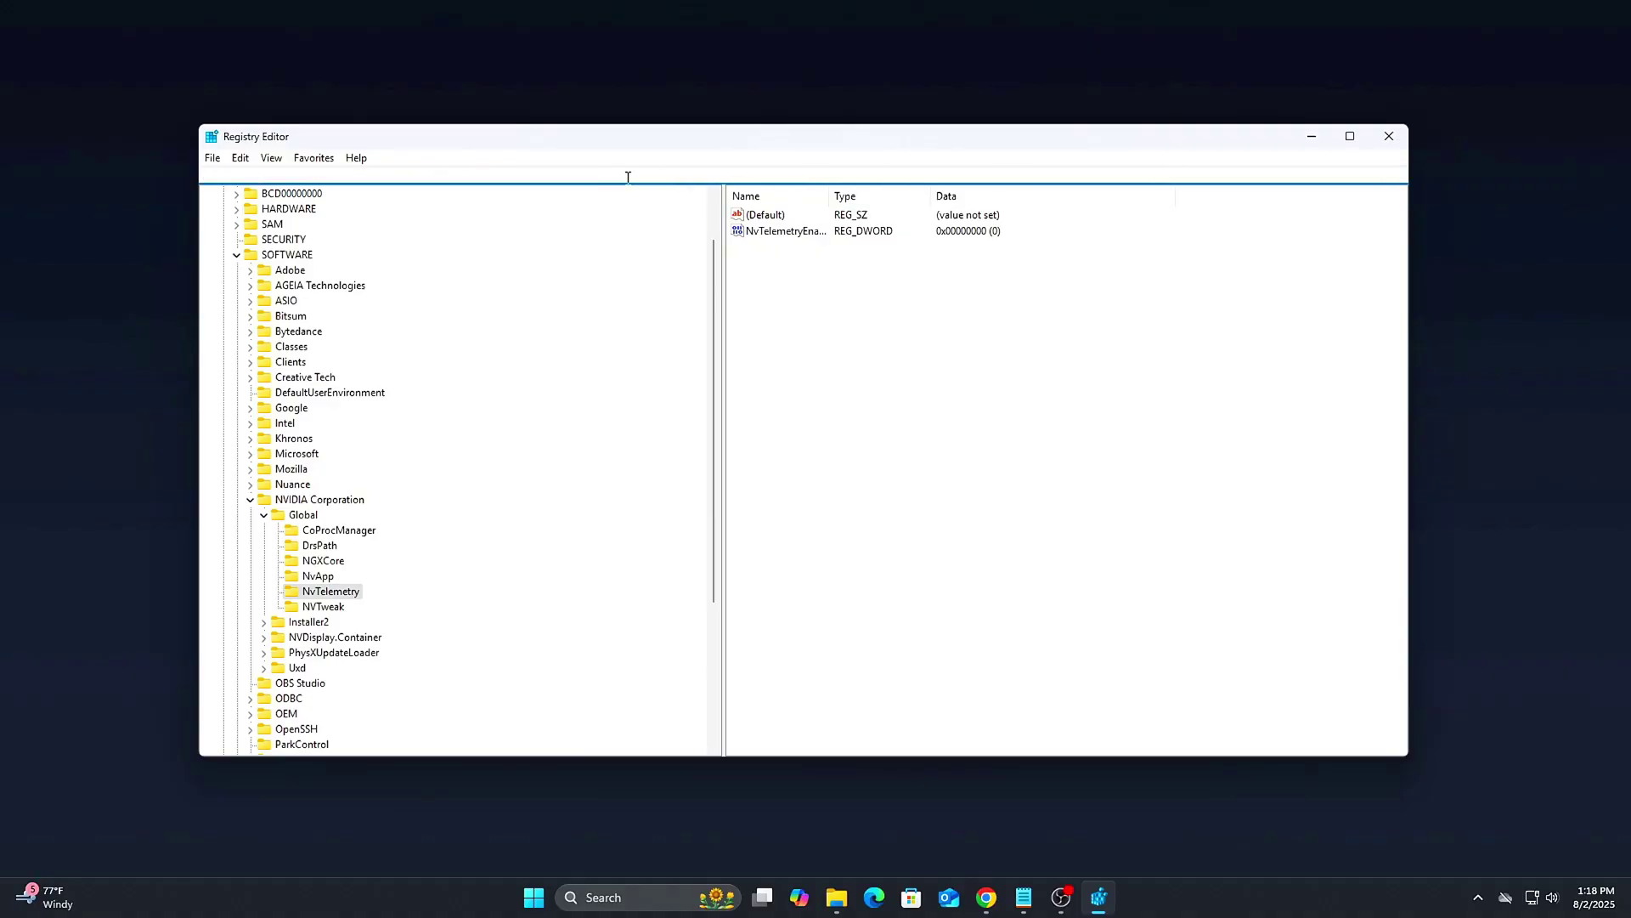
key("Return")
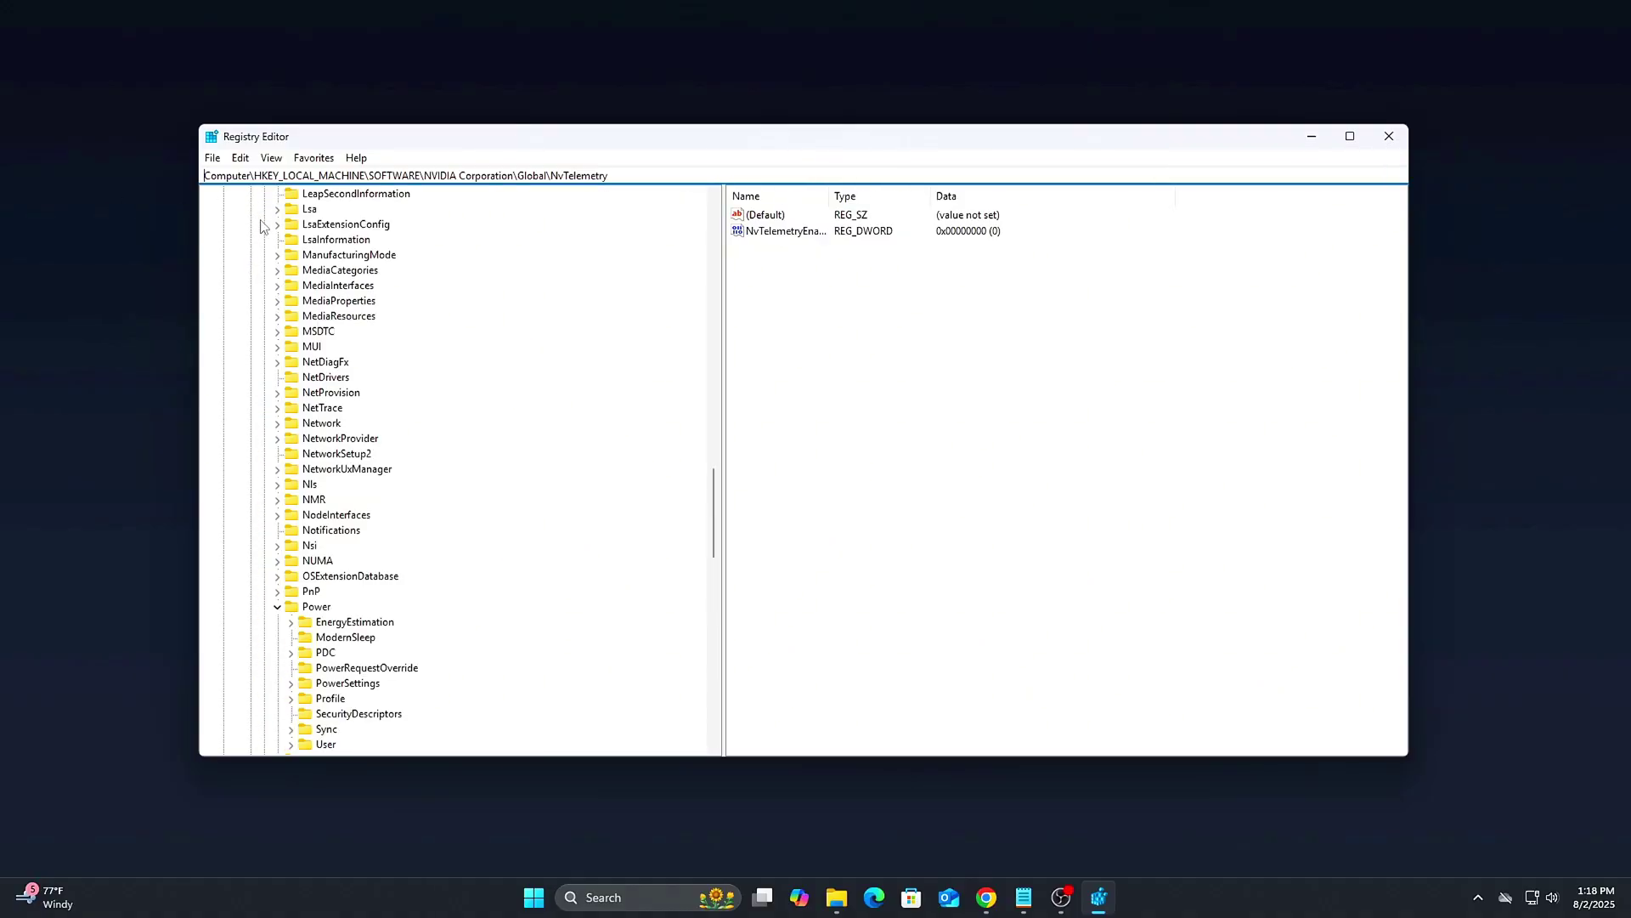
Add a subkey named PowerThrottling under Power.
left_click(312, 606)
right_click(312, 607)
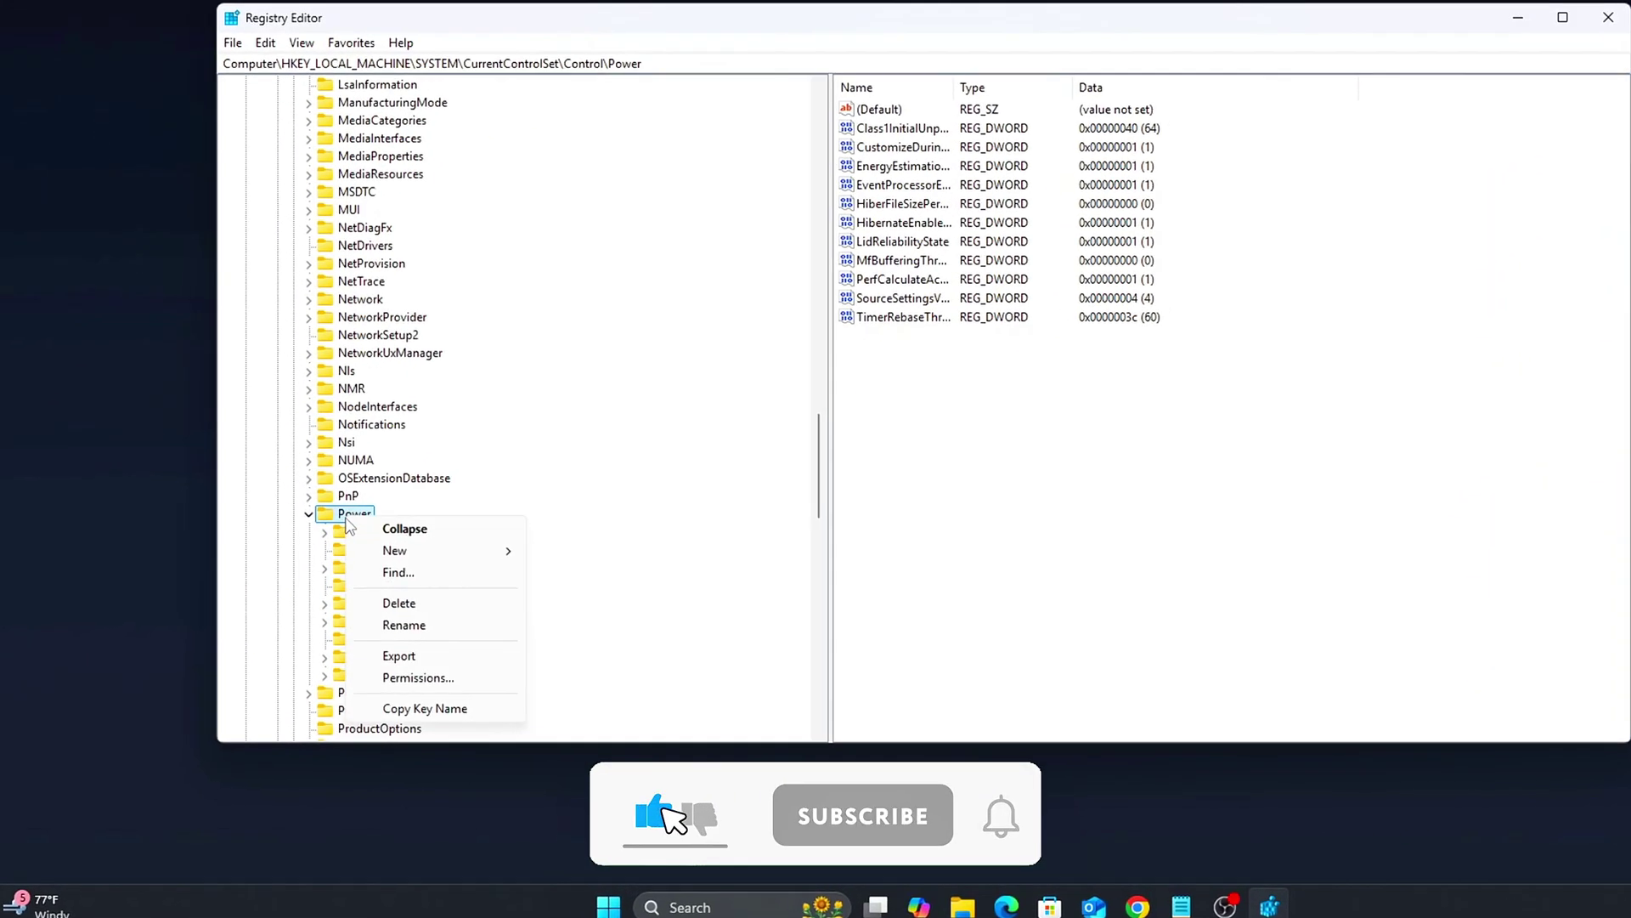
mouse_move(425, 551)
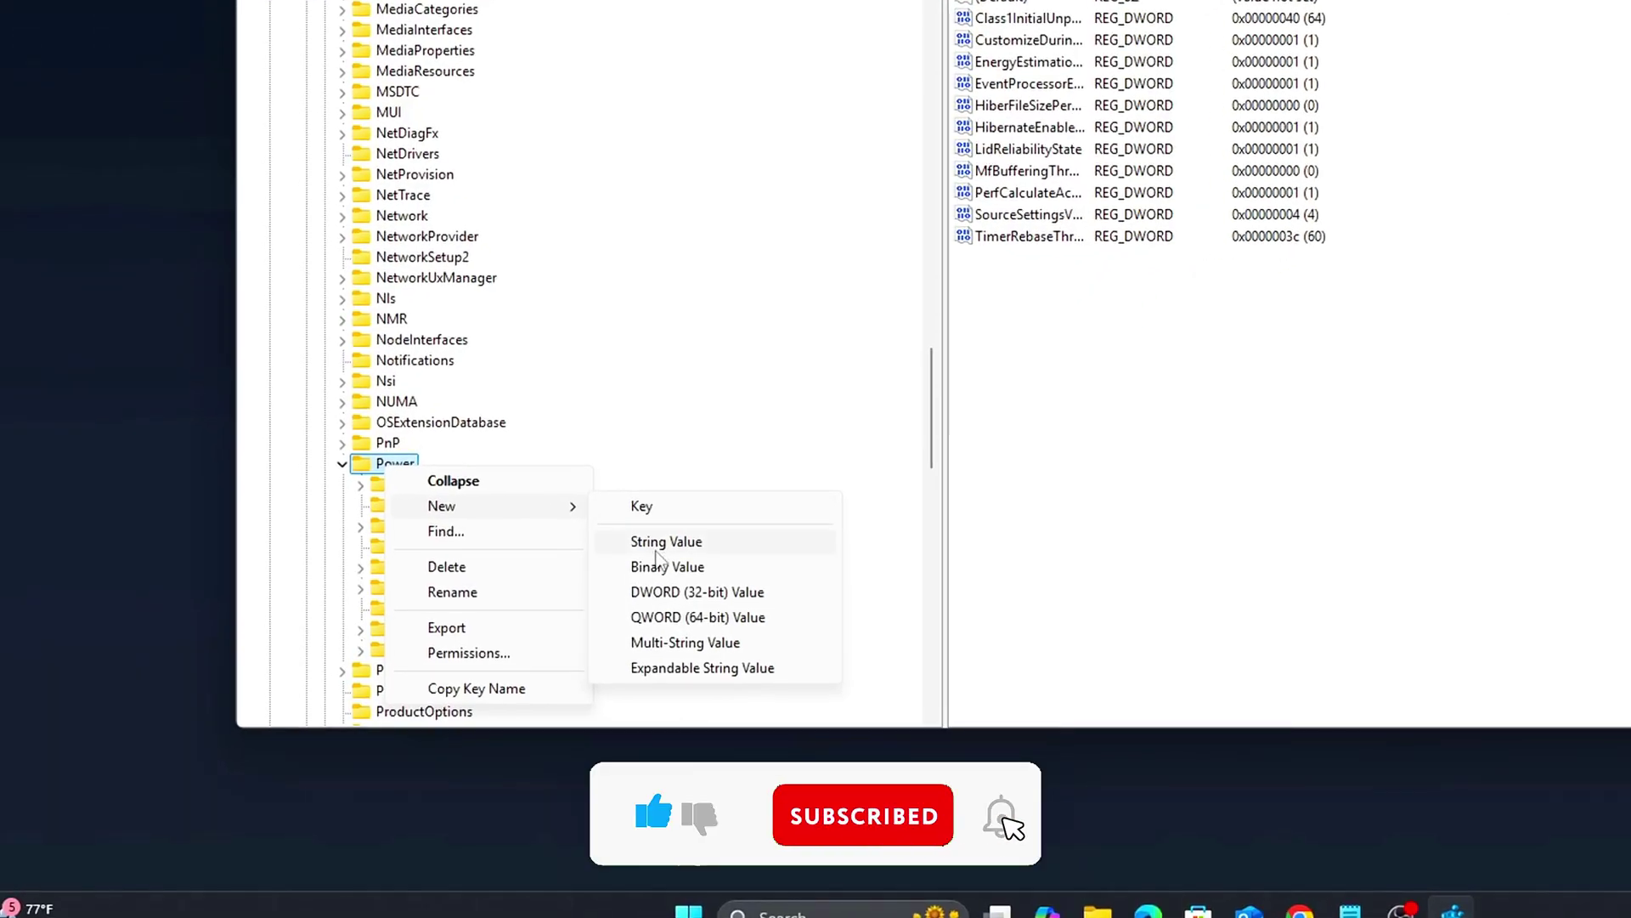
left_click(671, 508)
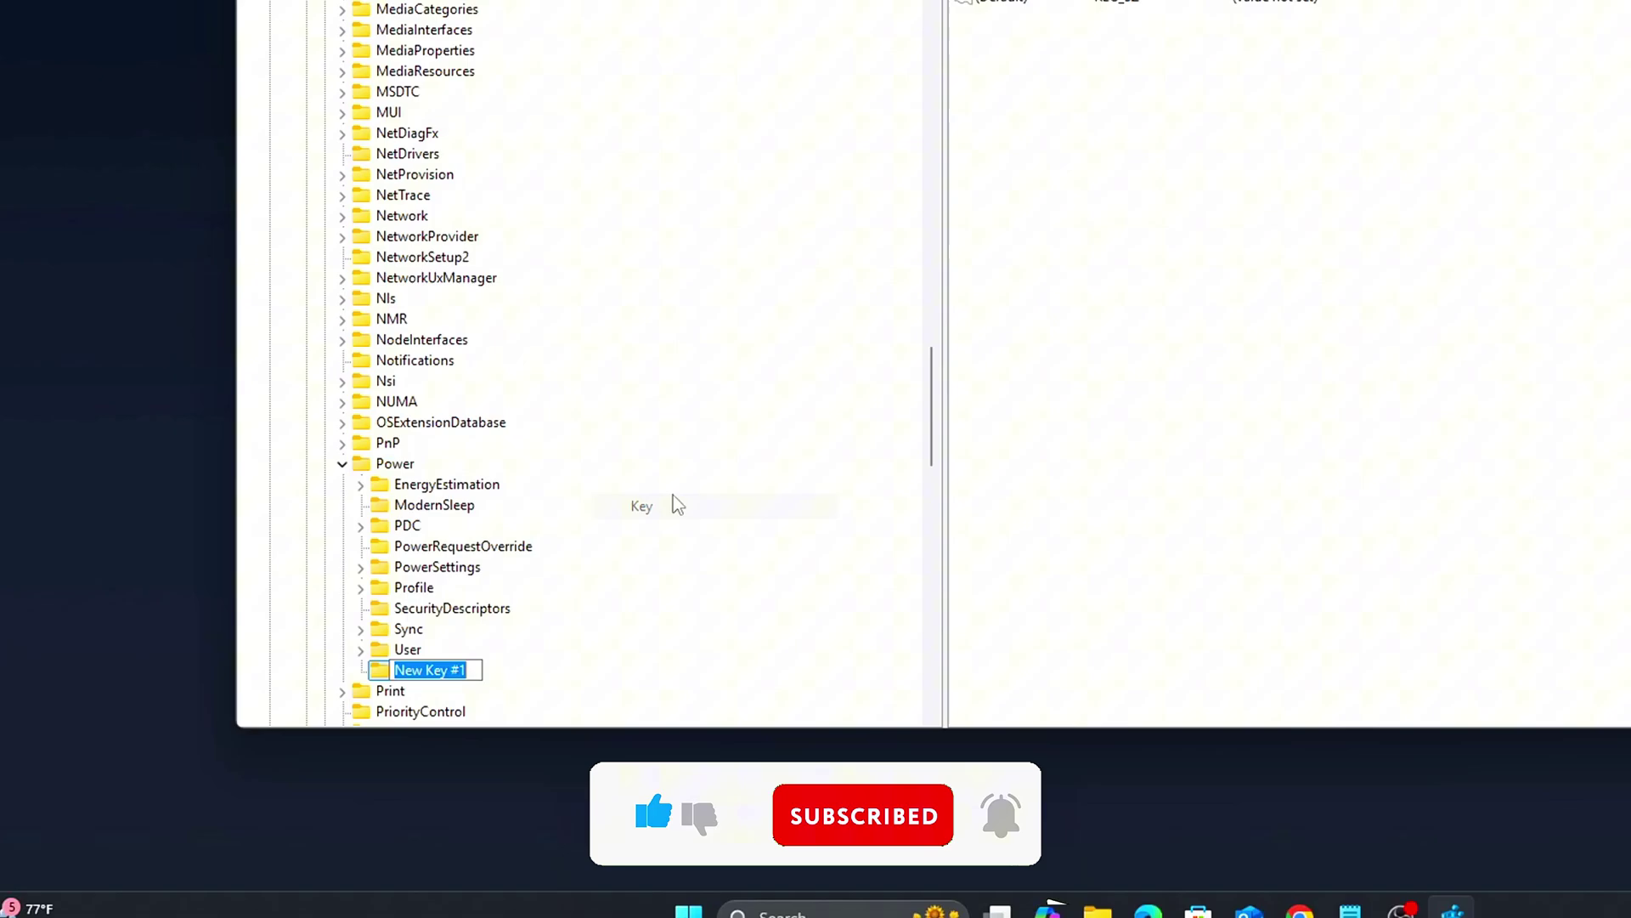
type("PowerThrottling")
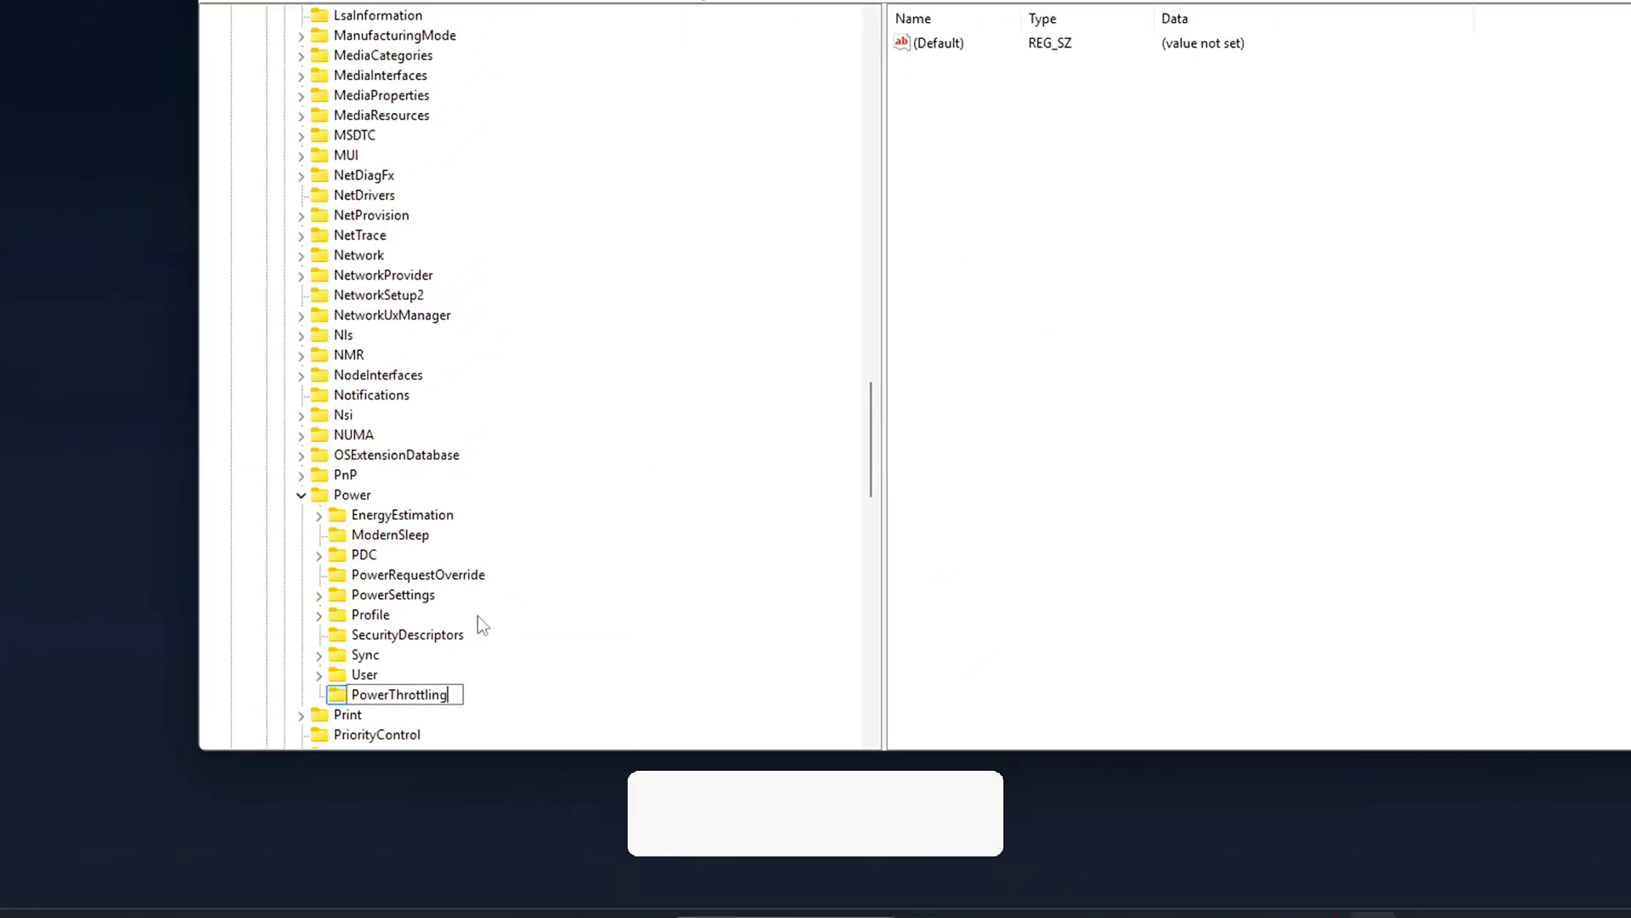
key("Return")
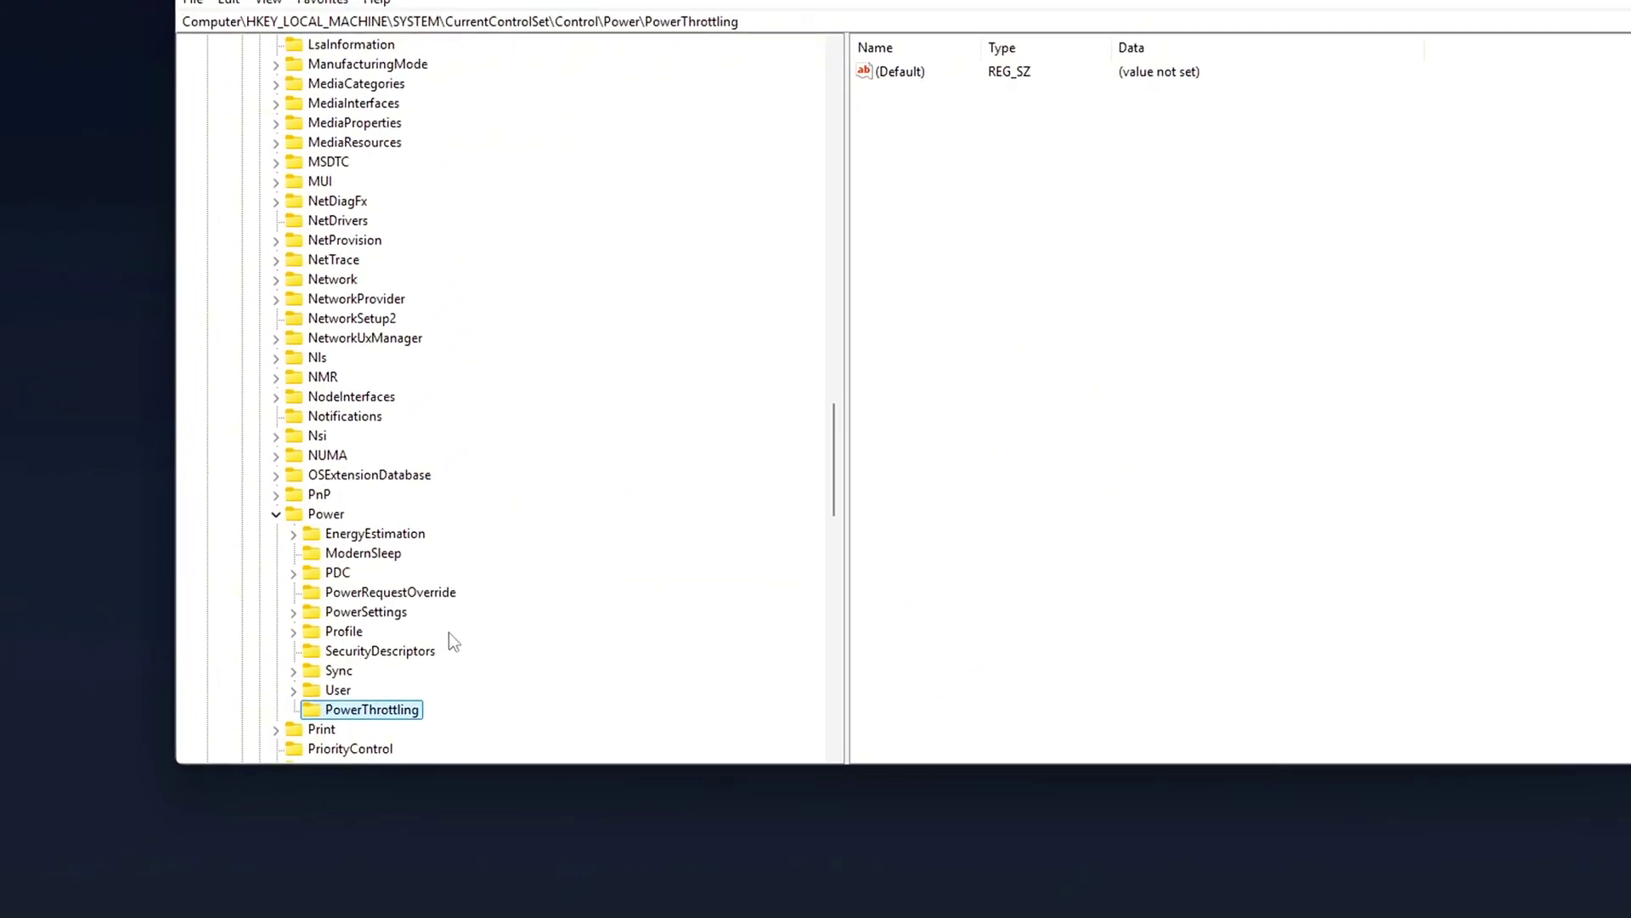
Set PowerThrottlingOff's value data to 1.
left_click(1305, 574)
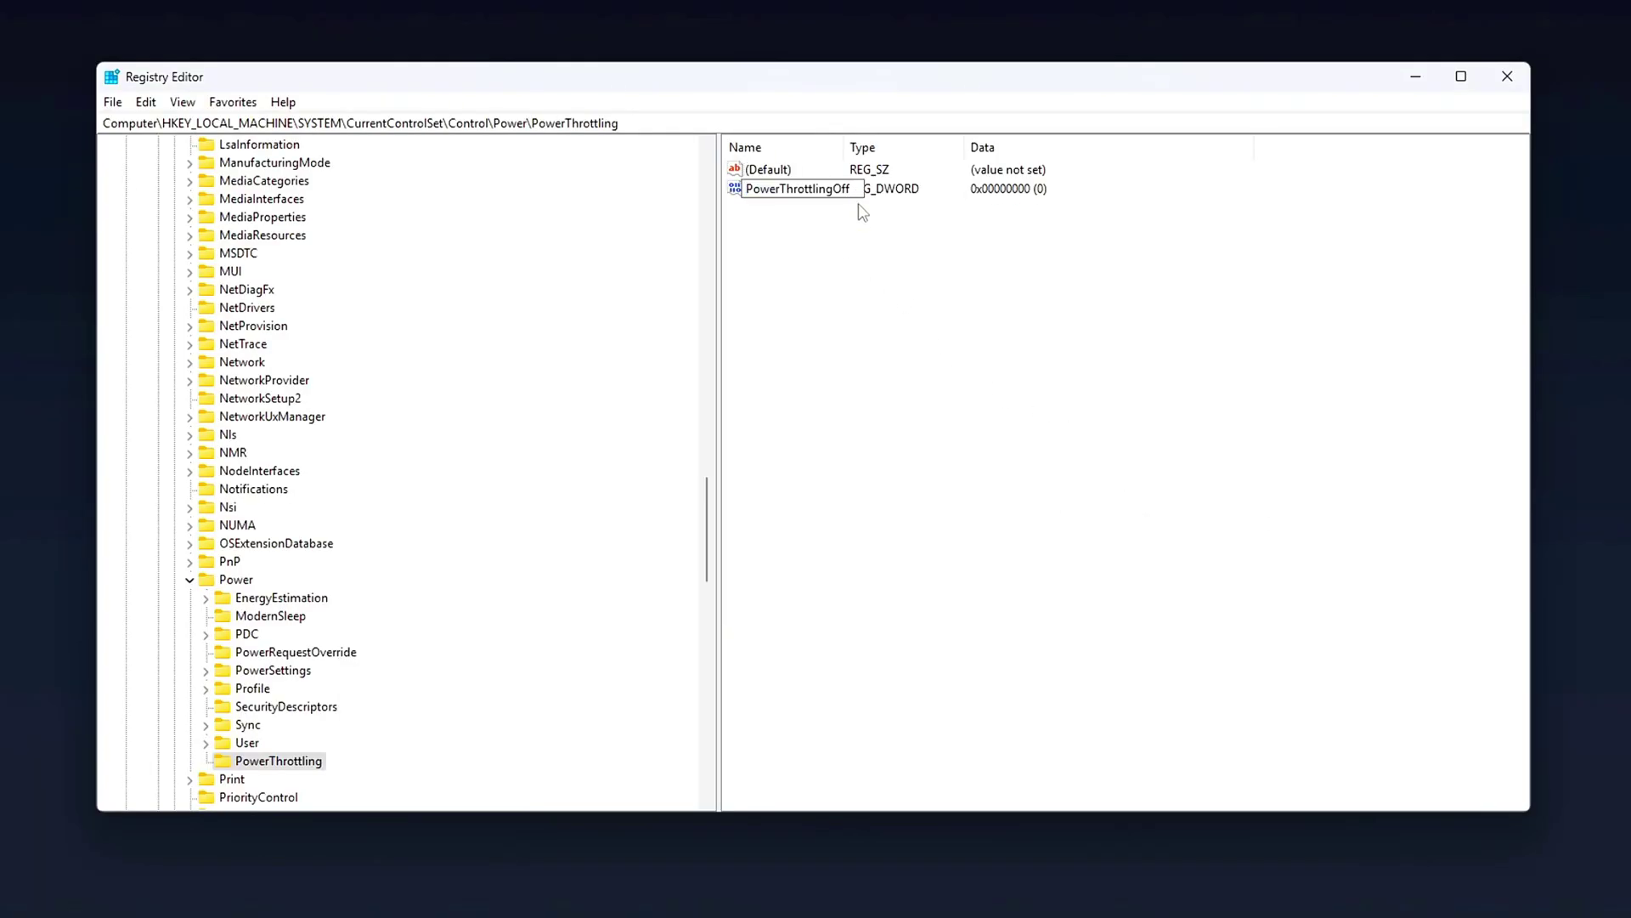
key("Return")
key("Return")
left_click_drag(348, 170, 1057, 337)
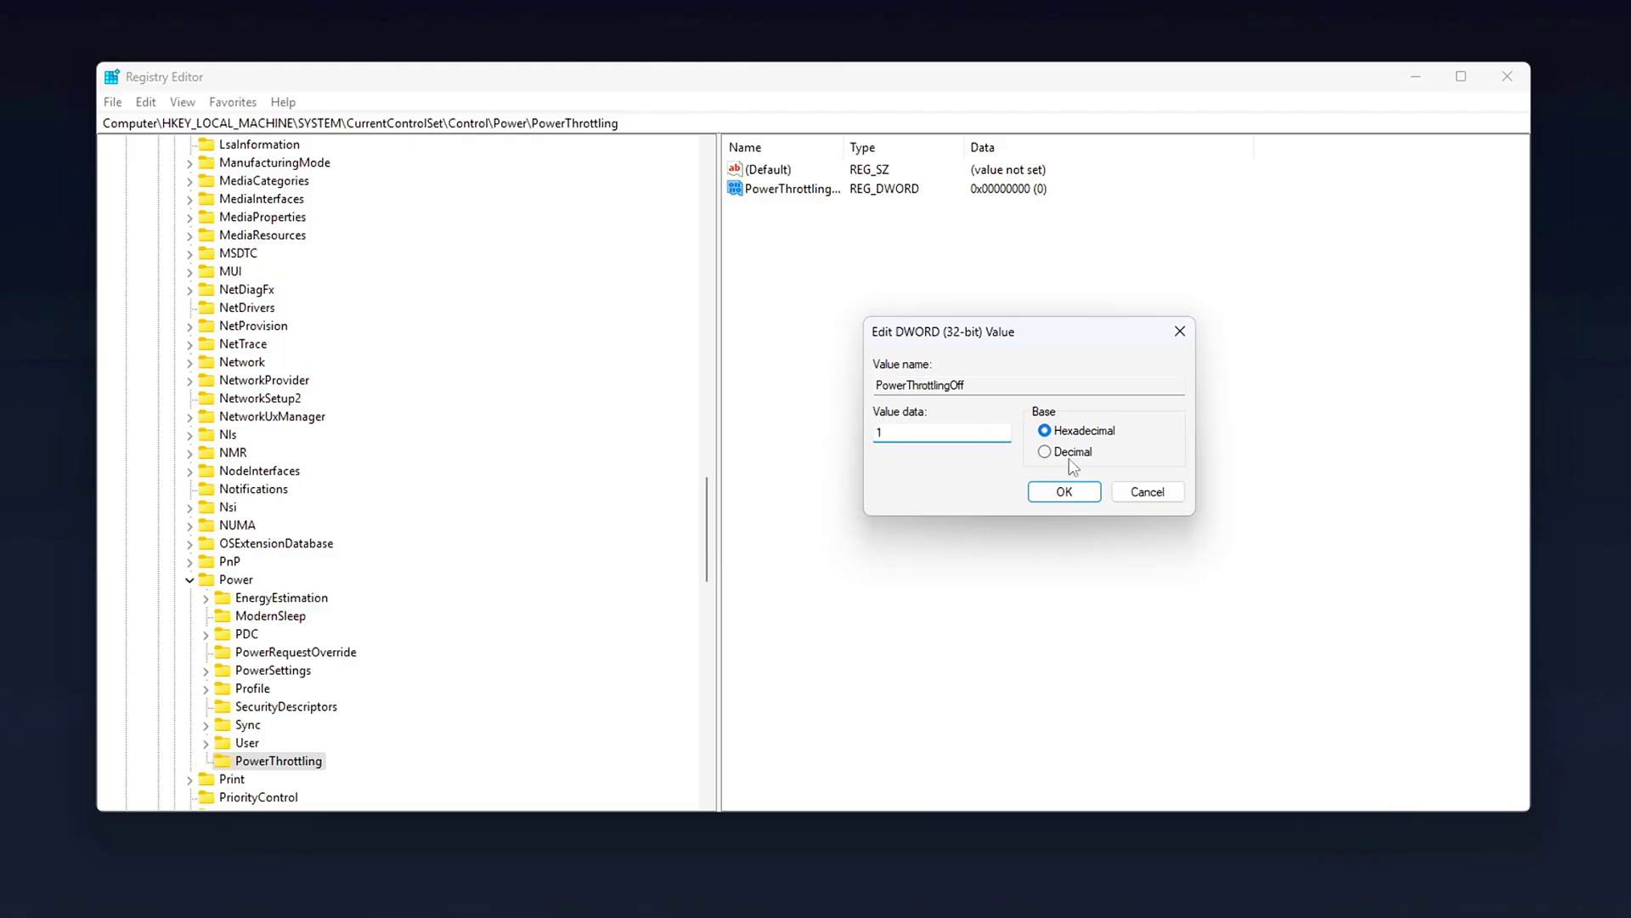
type("1")
left_click(1056, 491)
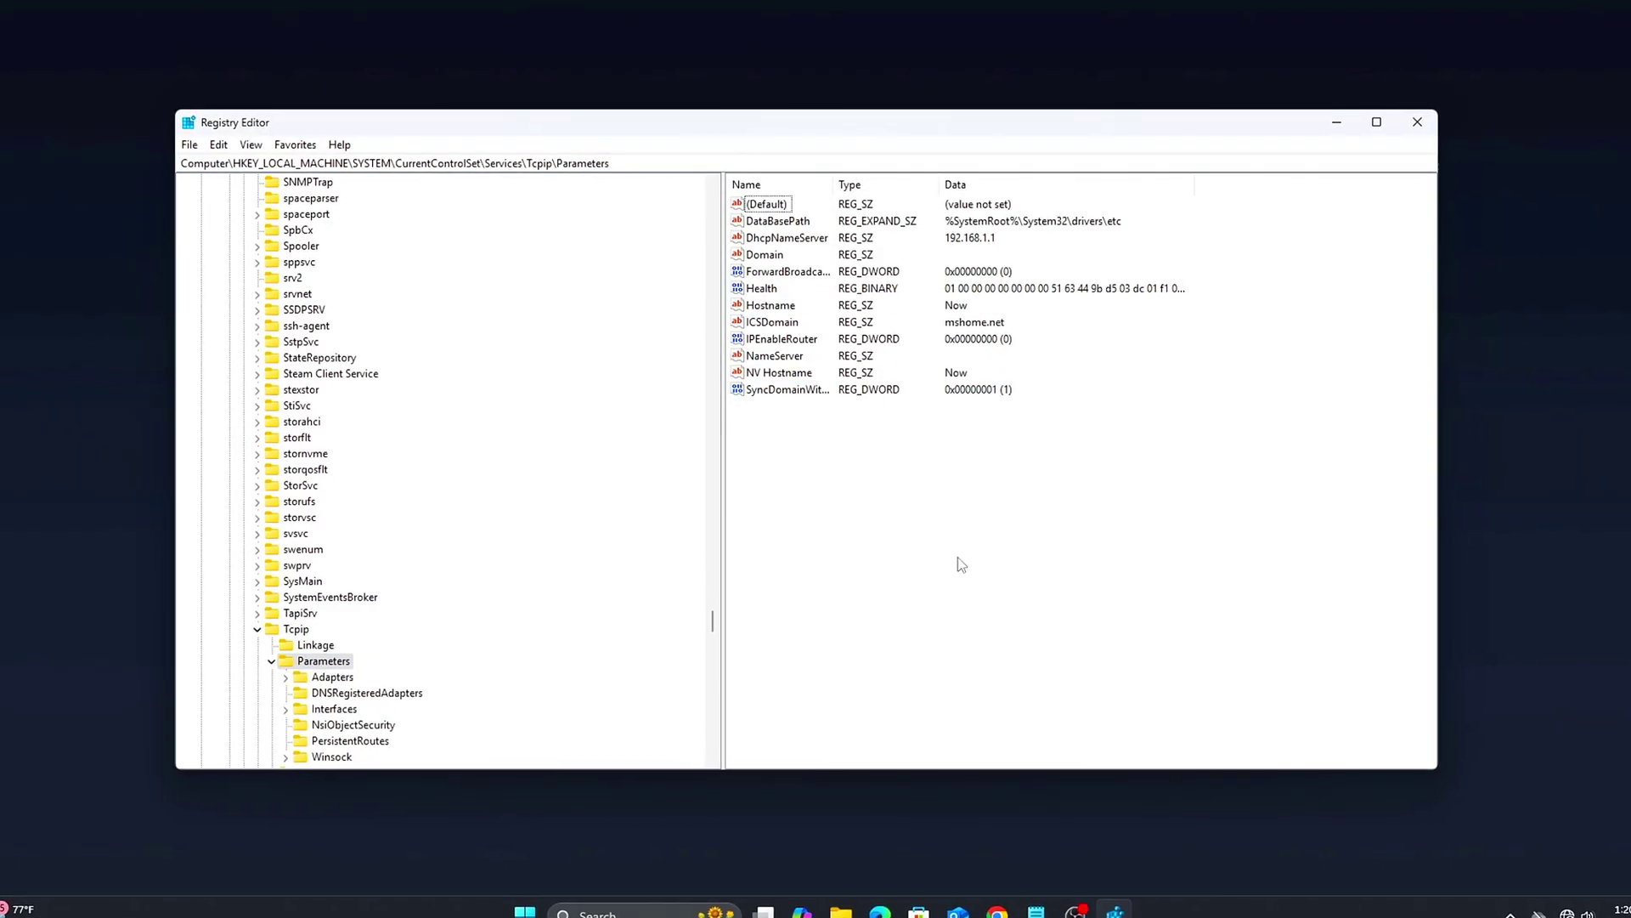
Add a TcpAckFrequency DWORD value under Parameters and set it to 1.
right_click(897, 489)
mouse_move(941, 497)
left_click(1083, 566)
type("TcpAckFrequency")
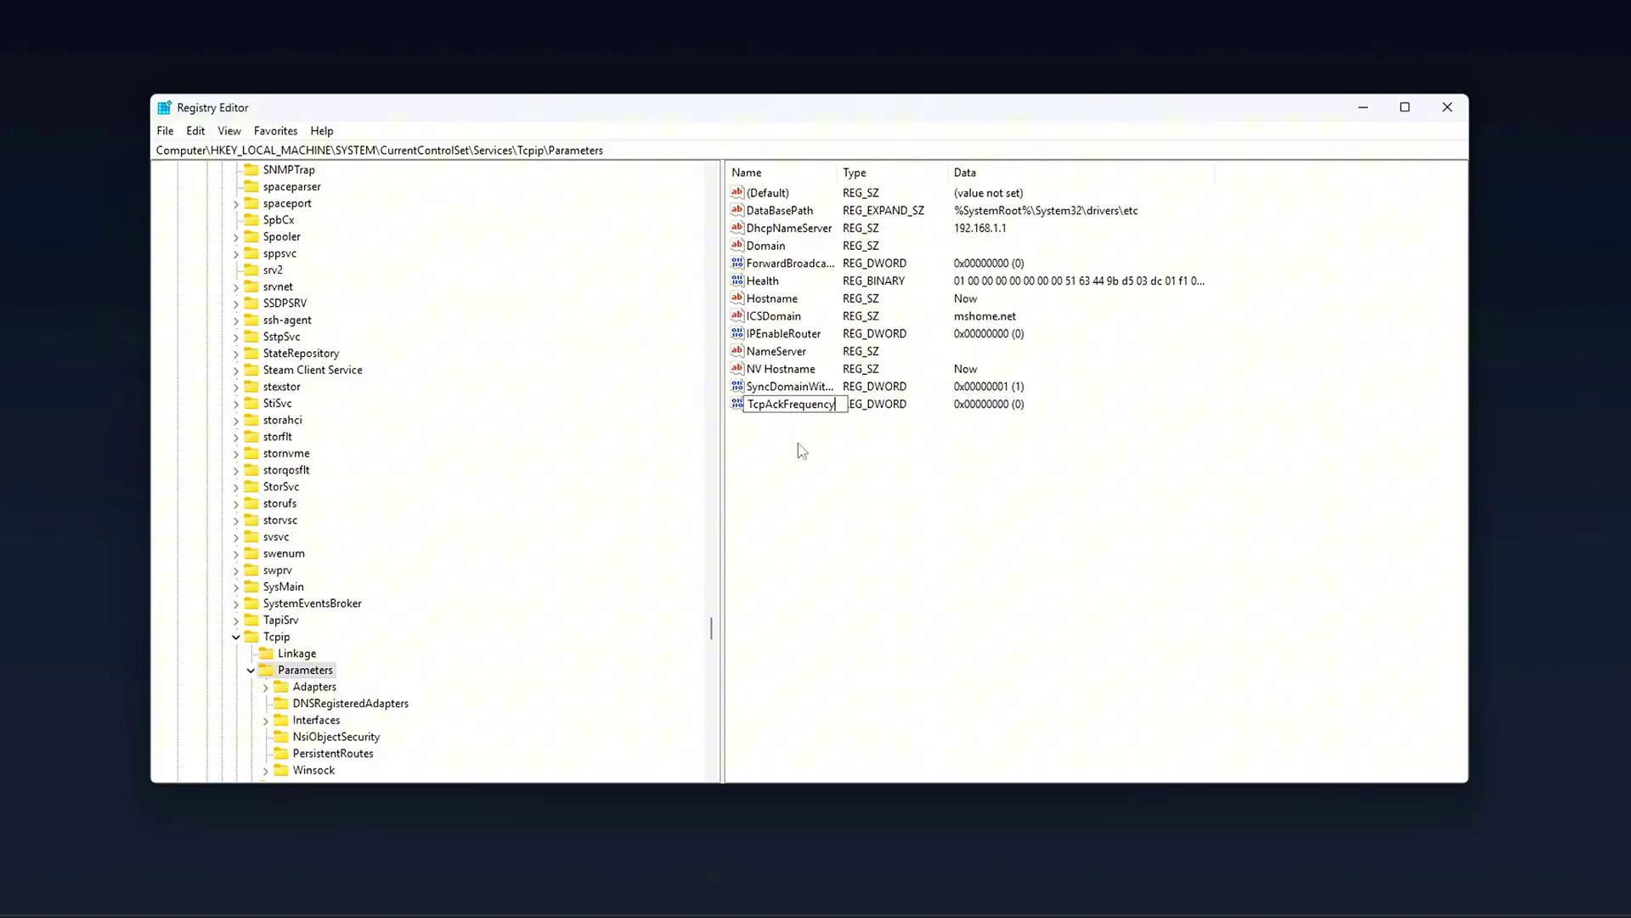
key("Return")
double_click(785, 405)
left_click_drag(297, 187, 1056, 413)
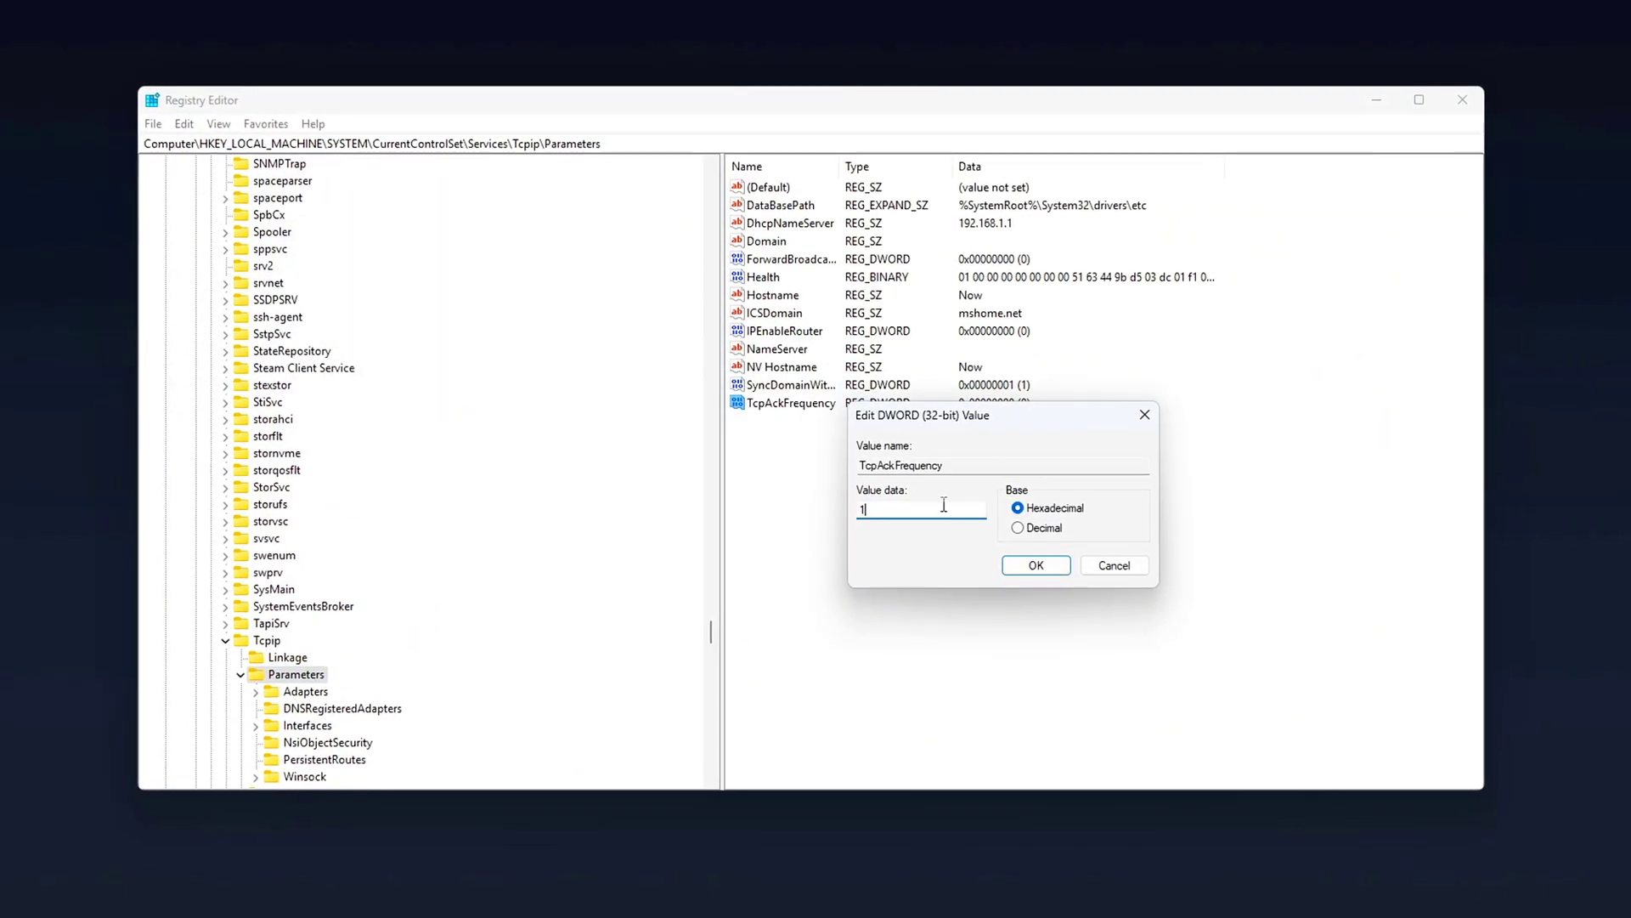
type("1")
key("Return")
Add a TCPNoDelay DWORD value and set it to 1.
right_click(860, 514)
mouse_move(976, 538)
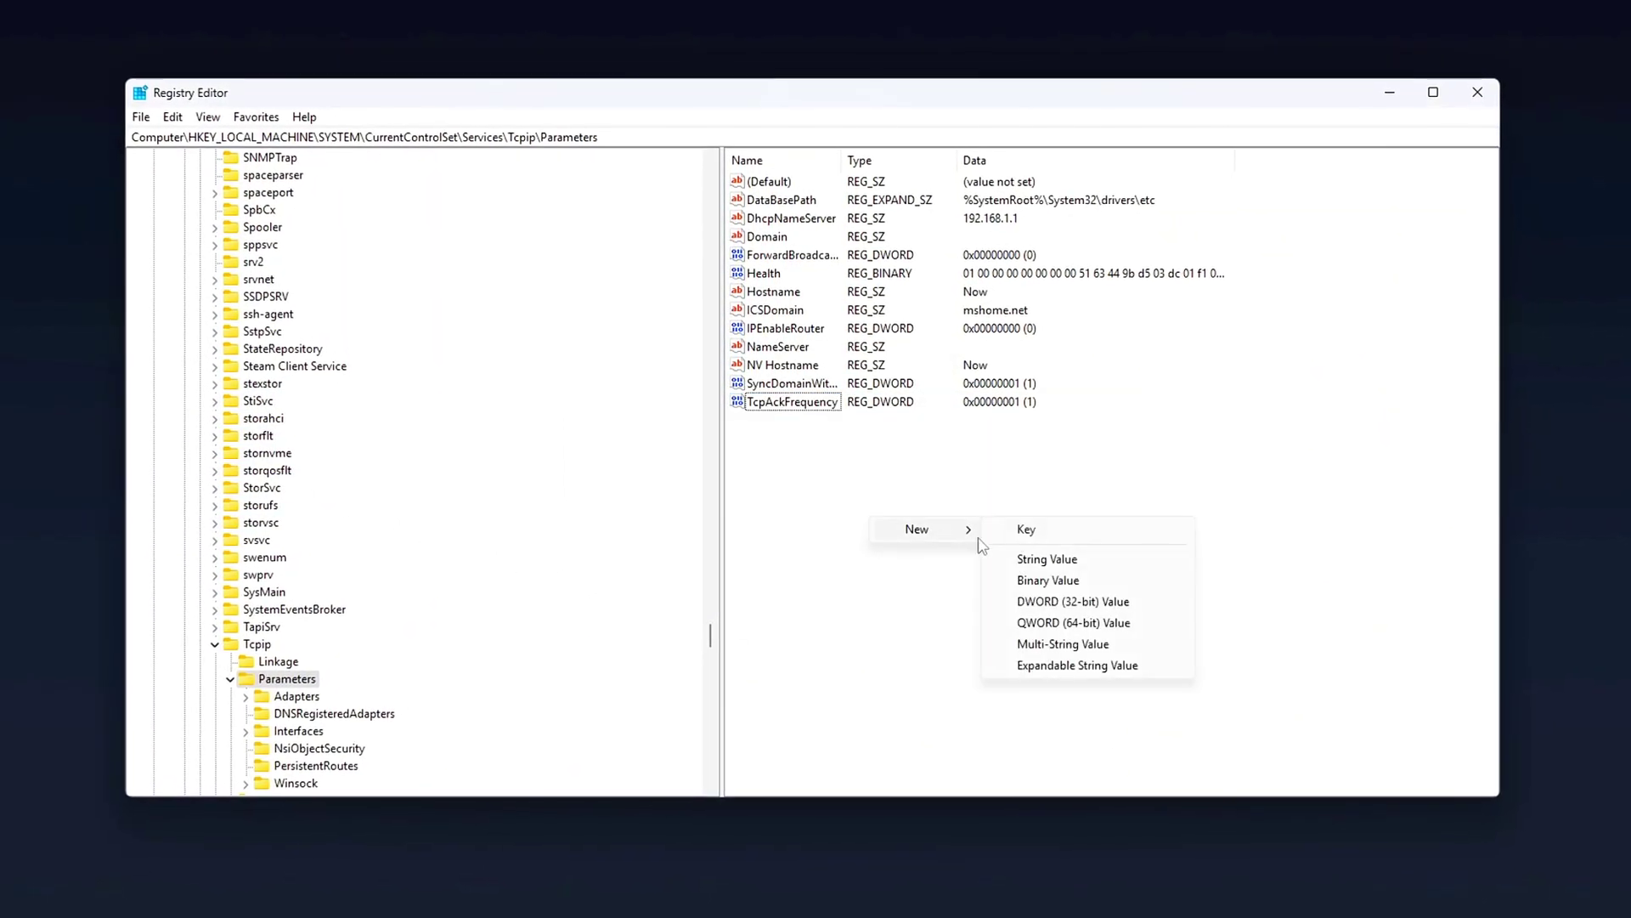
left_click(1070, 599)
type("TCPNoDelay")
key("Return")
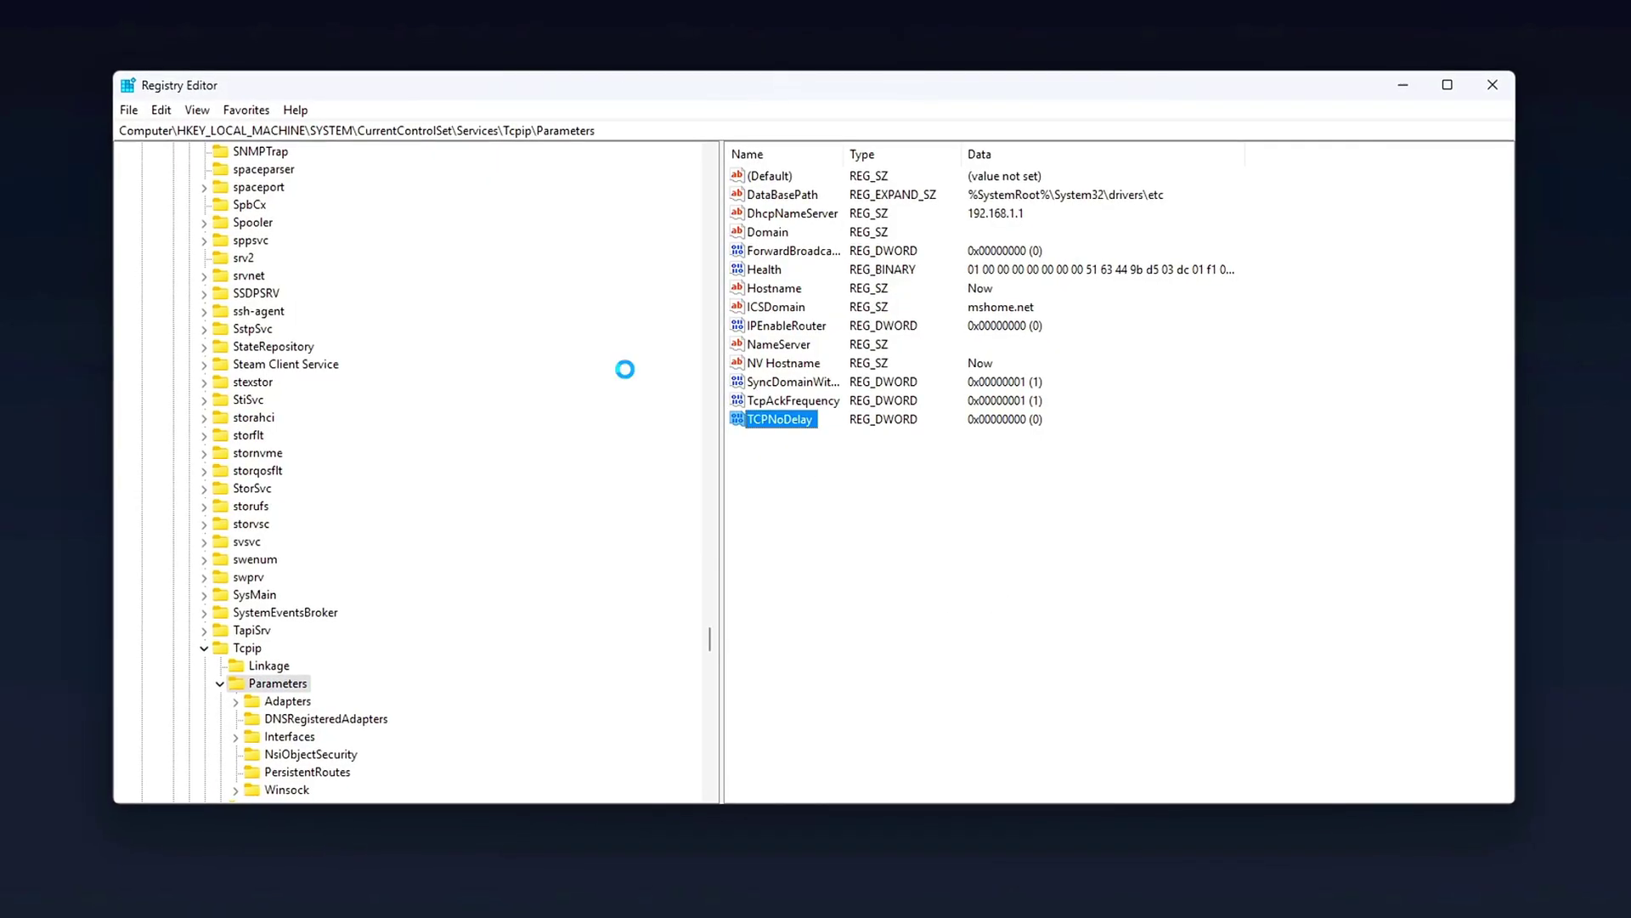
key("Return")
left_click_drag(297, 166, 1002, 391)
type("1")
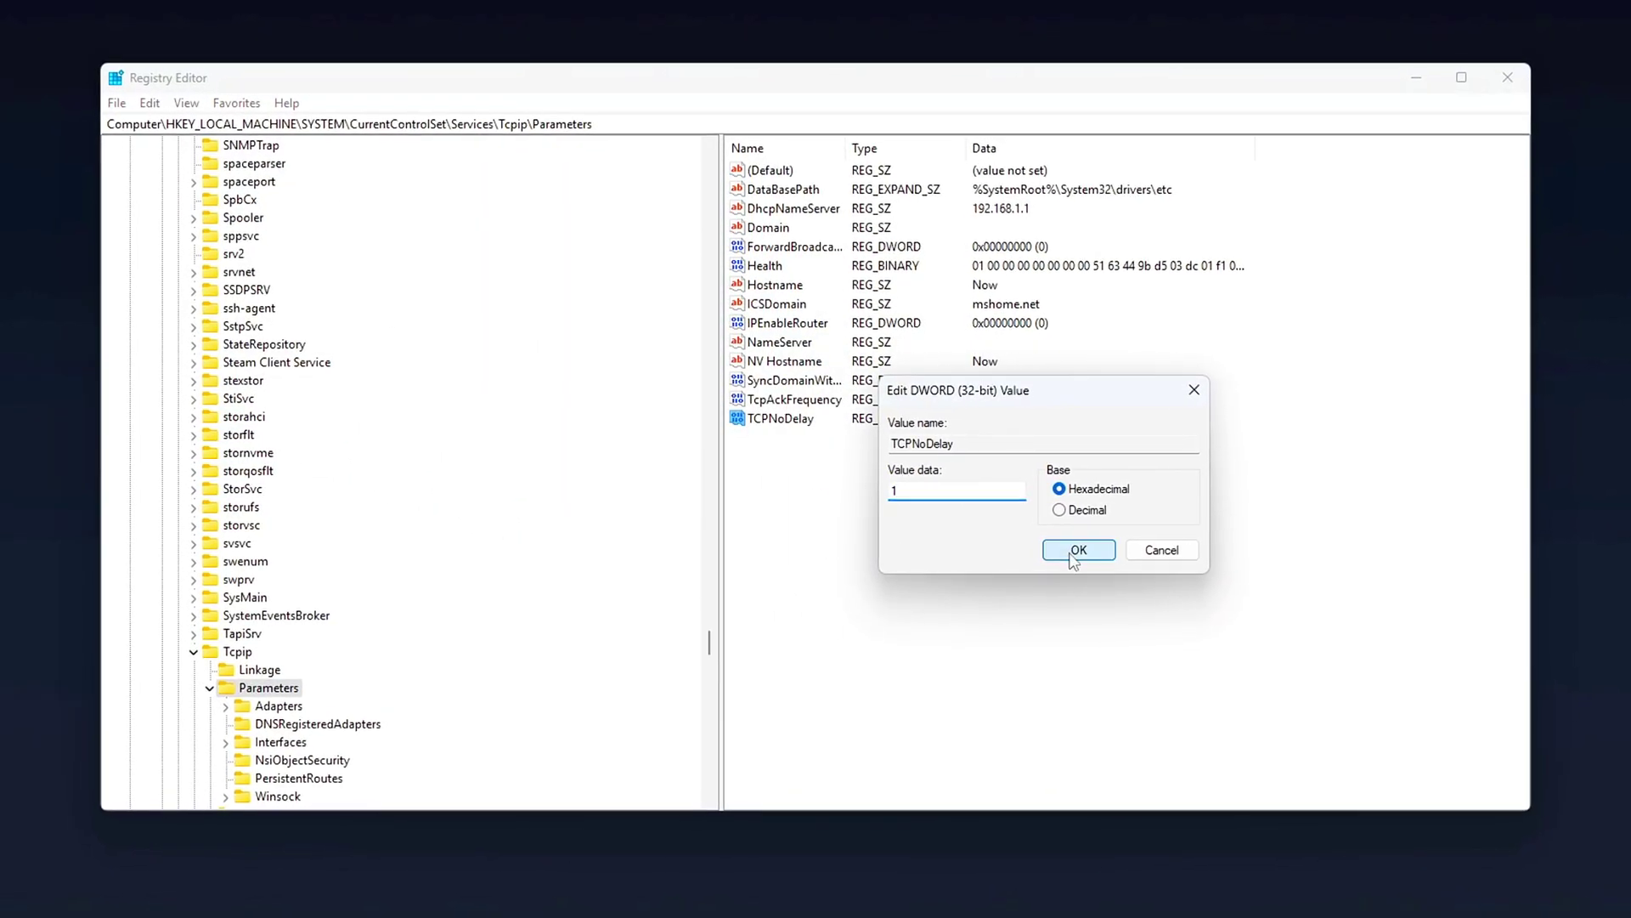
left_click(1074, 548)
Add a MaxUserPort DWORD value and type 35655 as its data.
mouse_move(950, 608)
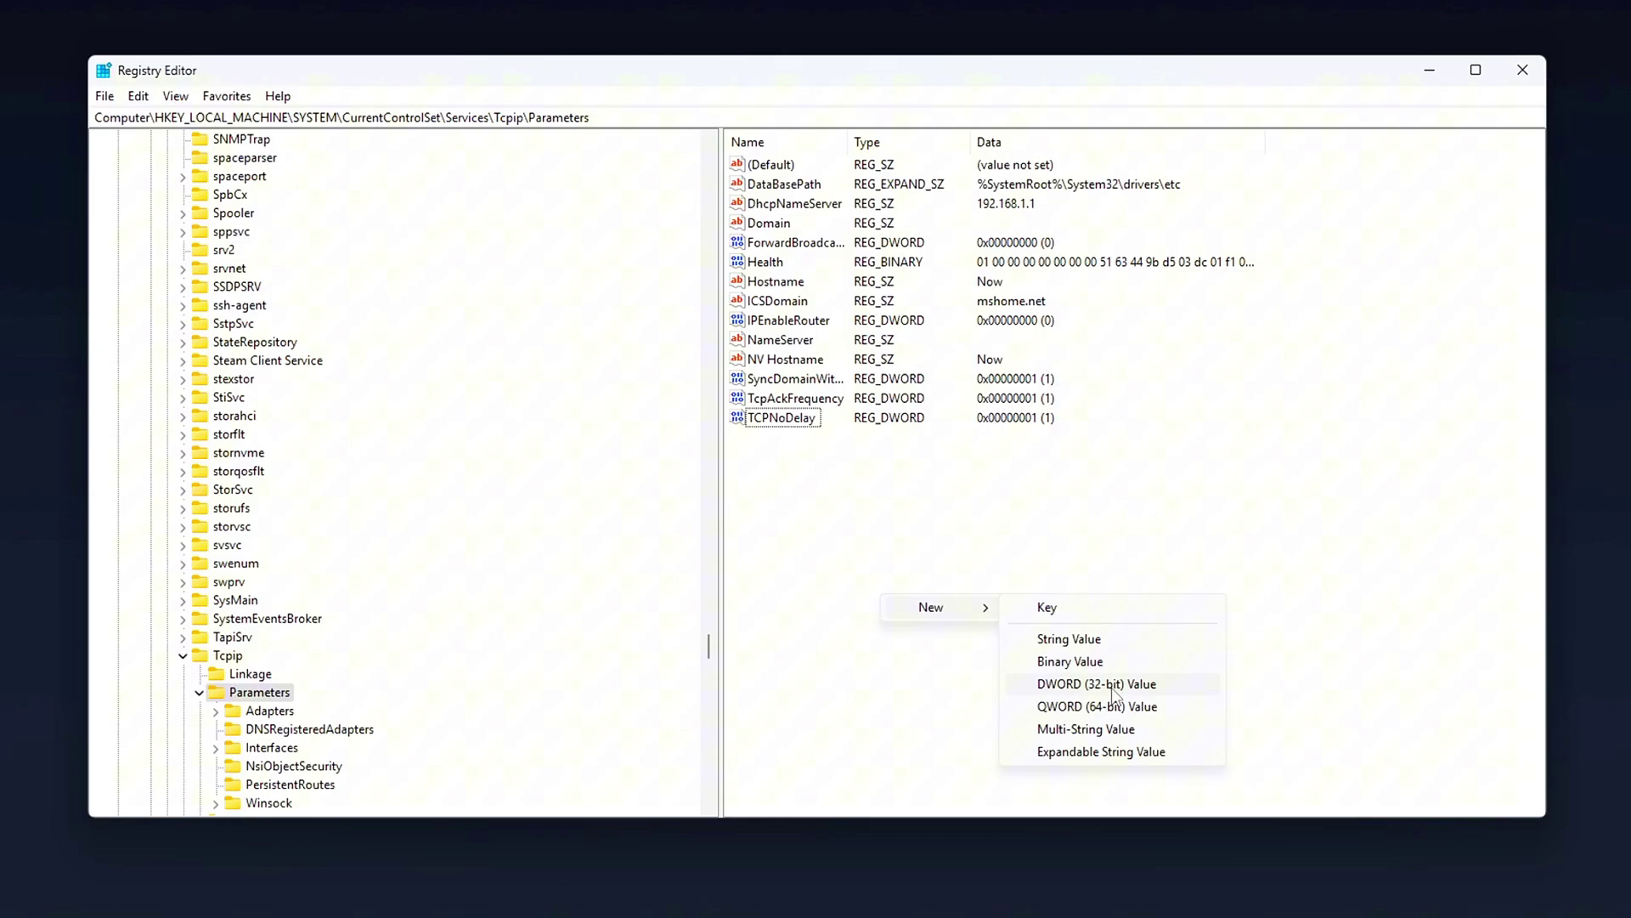
left_click(1076, 677)
type("MaxUserPort")
key("Return")
key("Return")
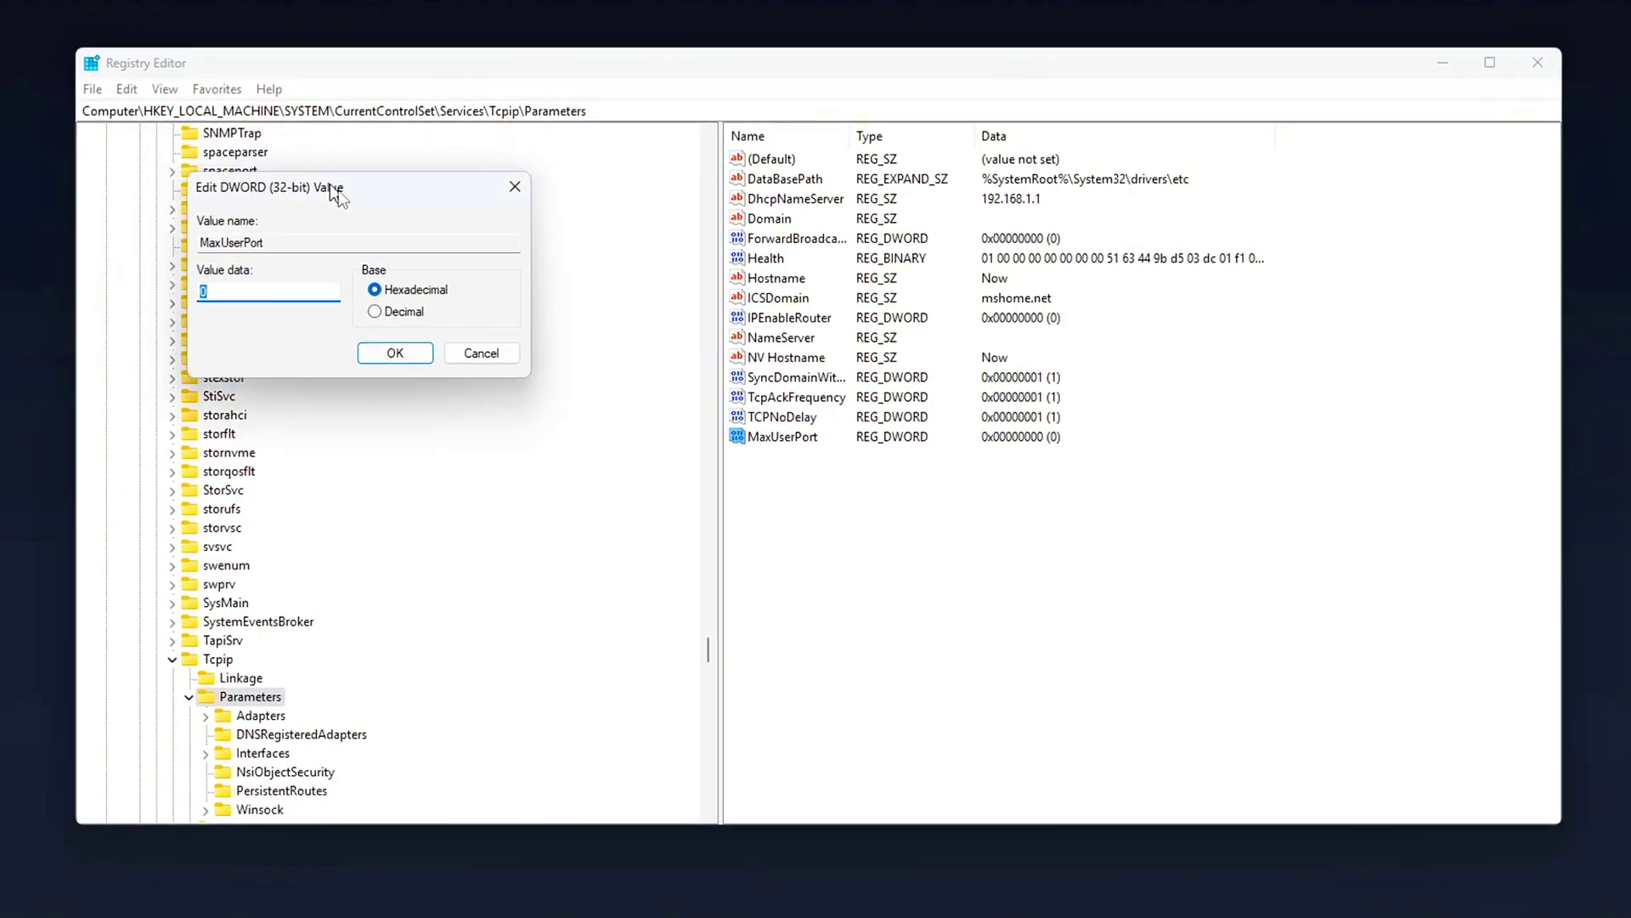
left_click_drag(334, 189, 741, 340)
type("35")
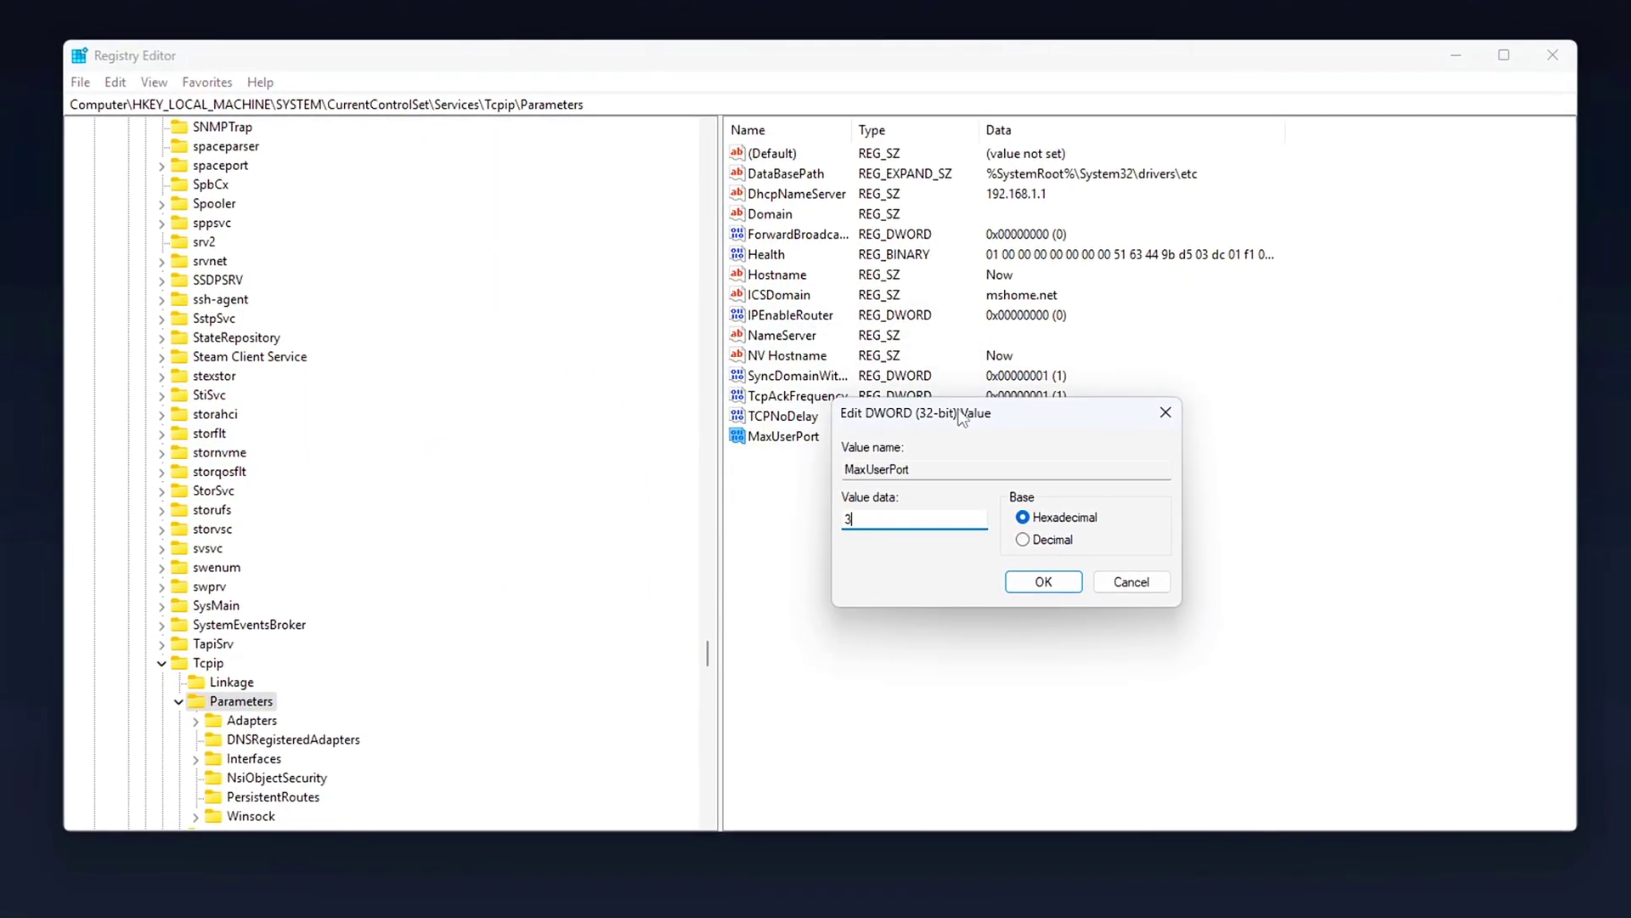
type("655")
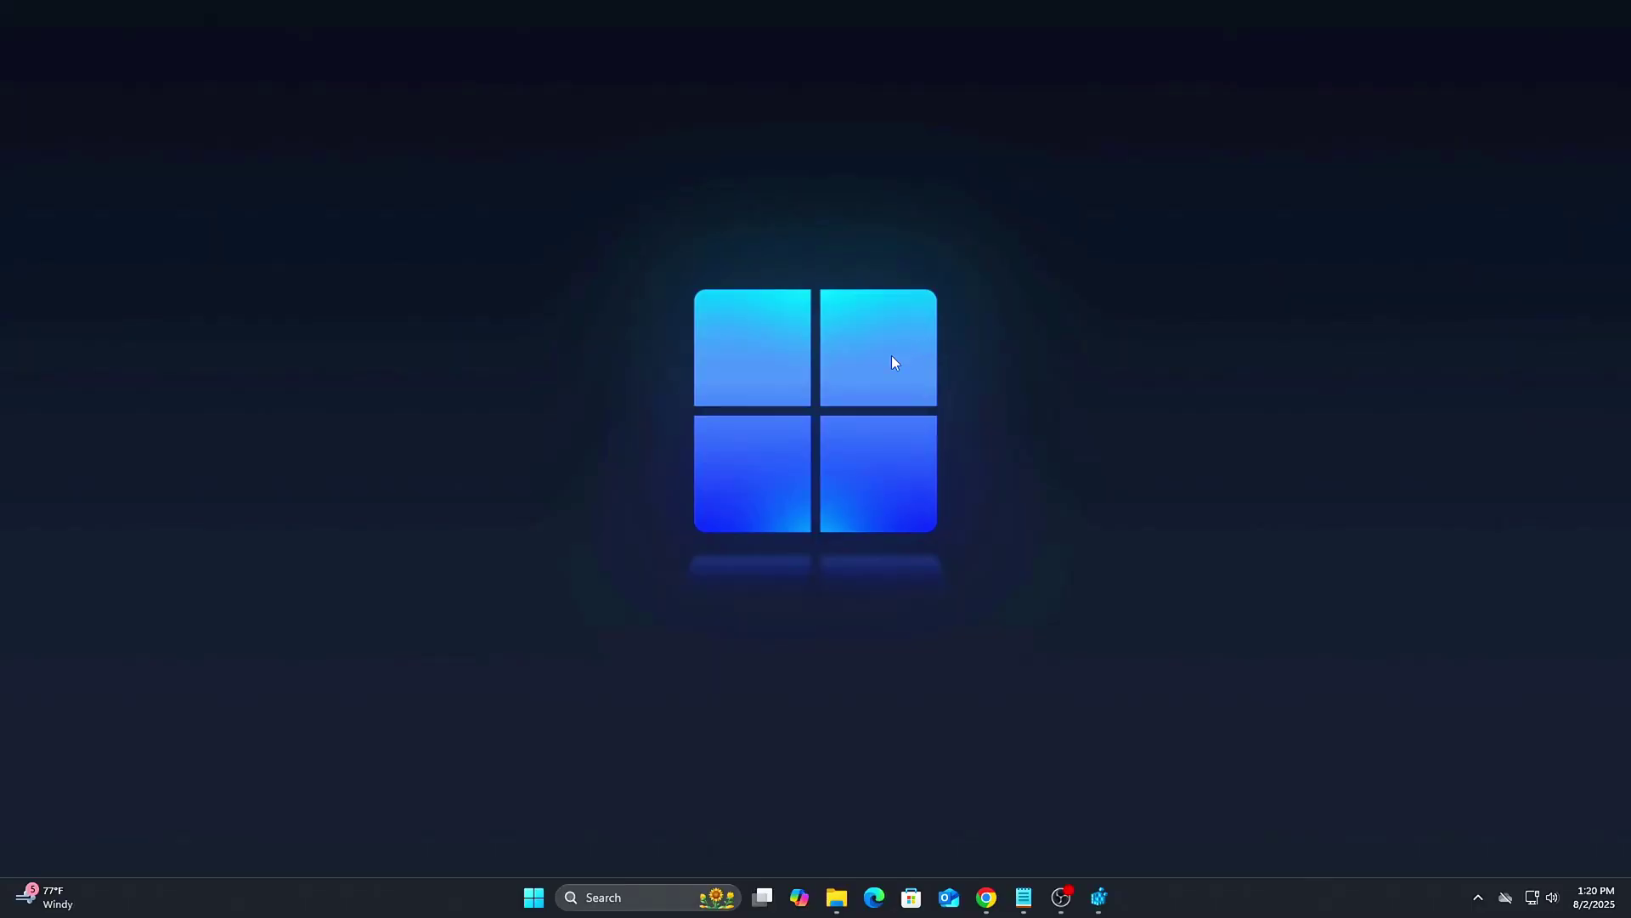
Relaunch Registry Editor with Win+R and go to Services\Tcpip\Parameters.
key("super+r")
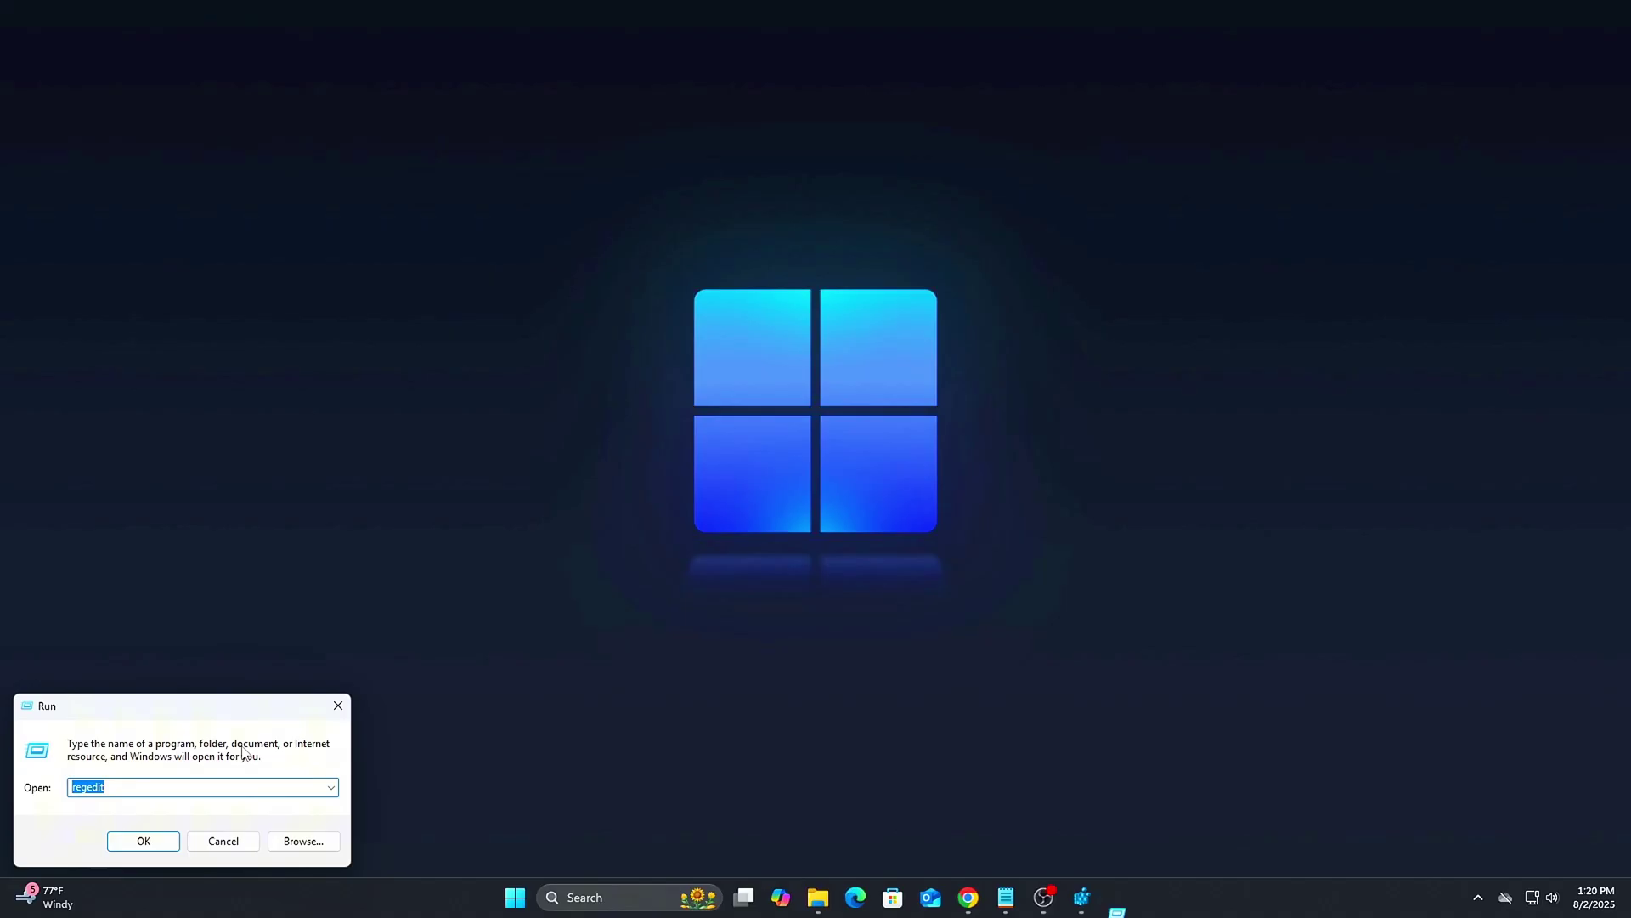
left_click_drag(216, 705, 875, 243)
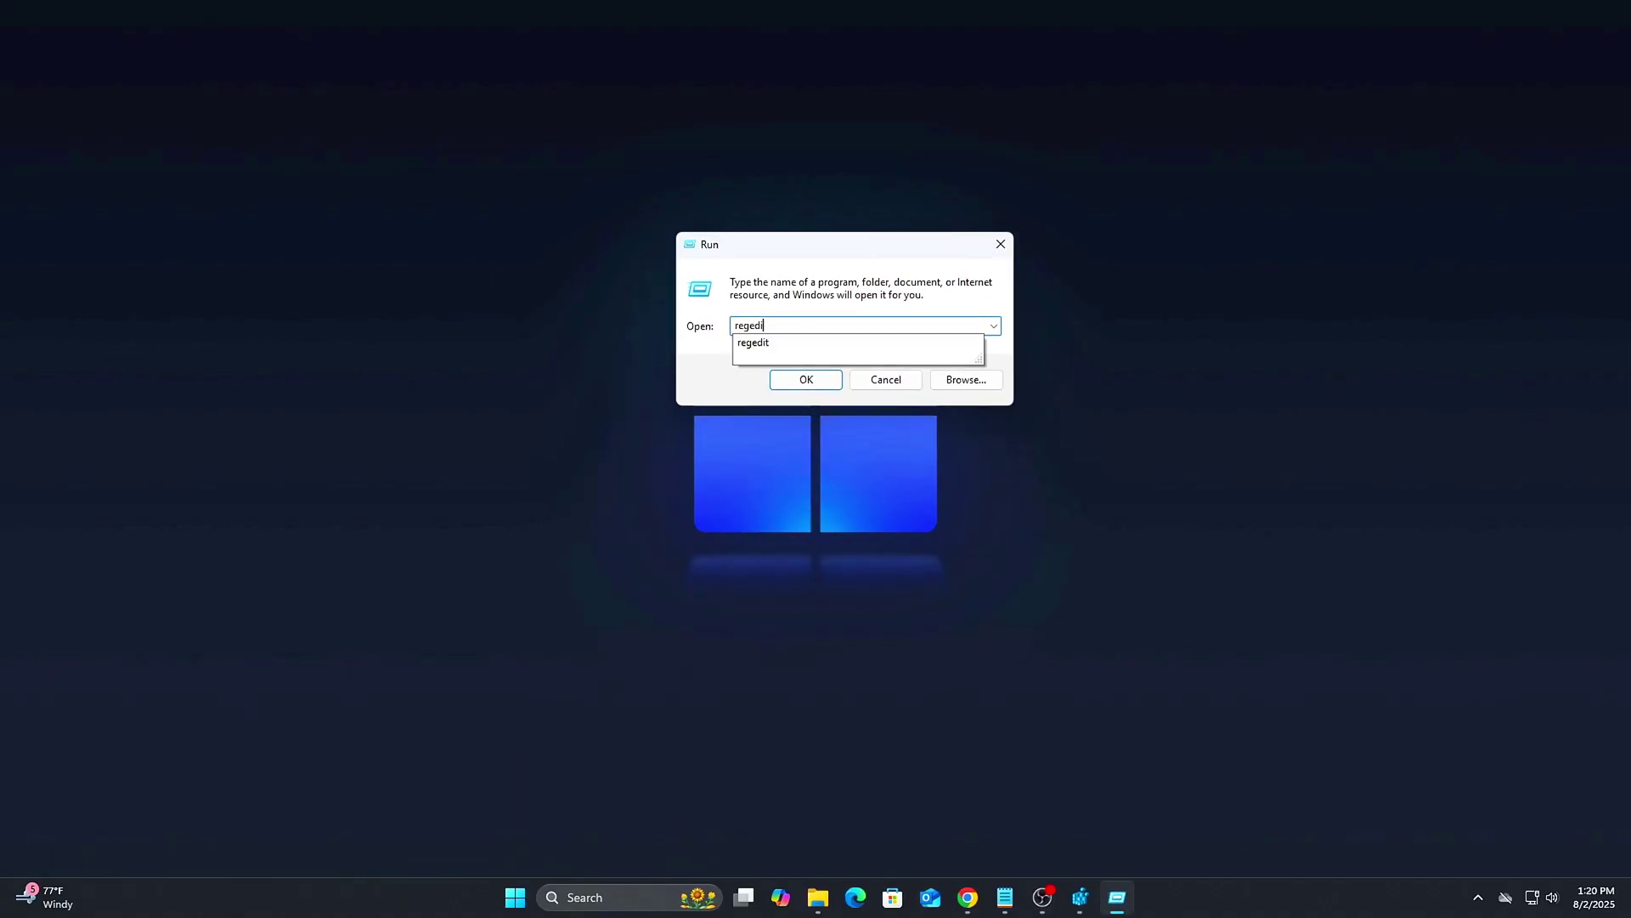
left_click(804, 380)
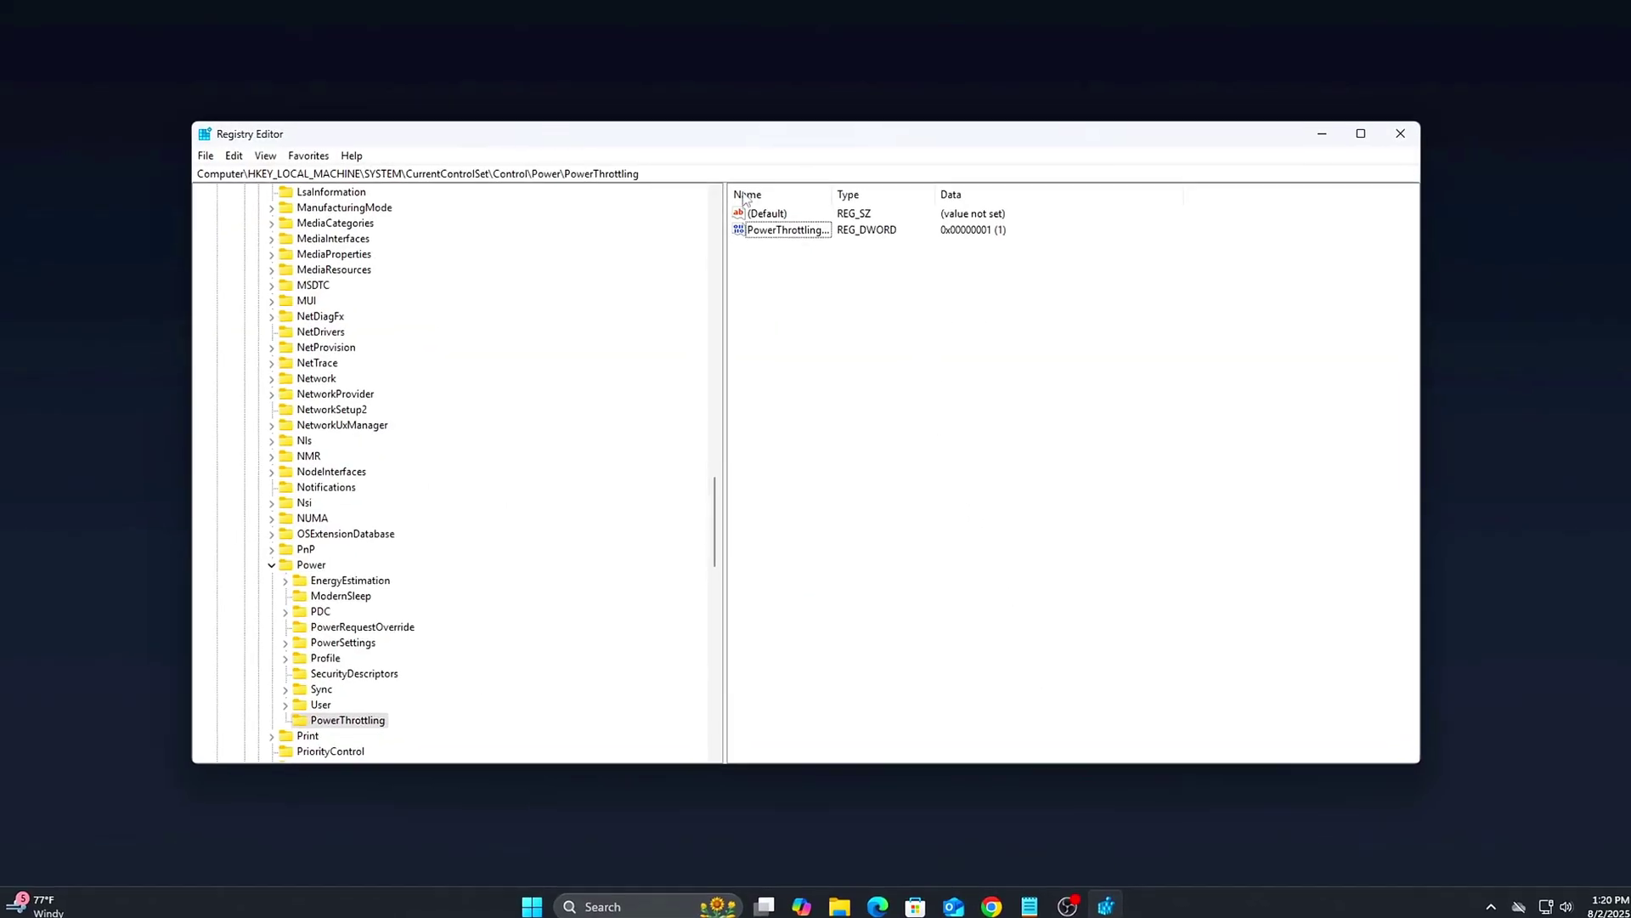
left_click(748, 173)
type("HKEY_LOCAL_MACHINE\\SYSTEM\\CurrentControlSet\\Services\\Tcpip\\Parameters")
key("Return")
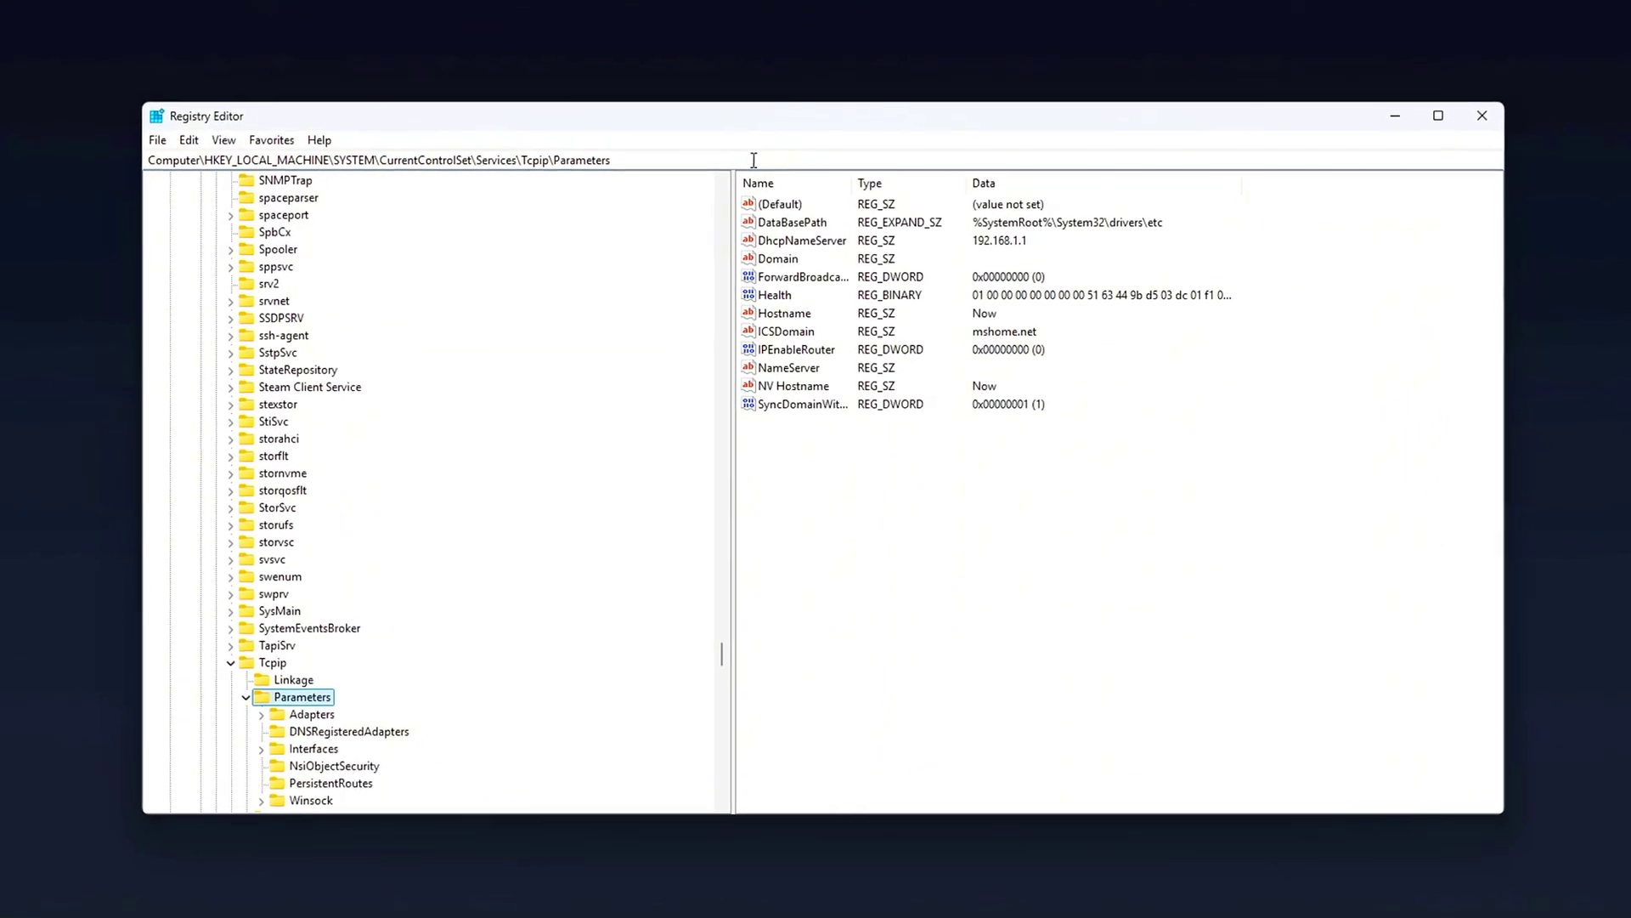
left_click_drag(864, 104, 762, 241)
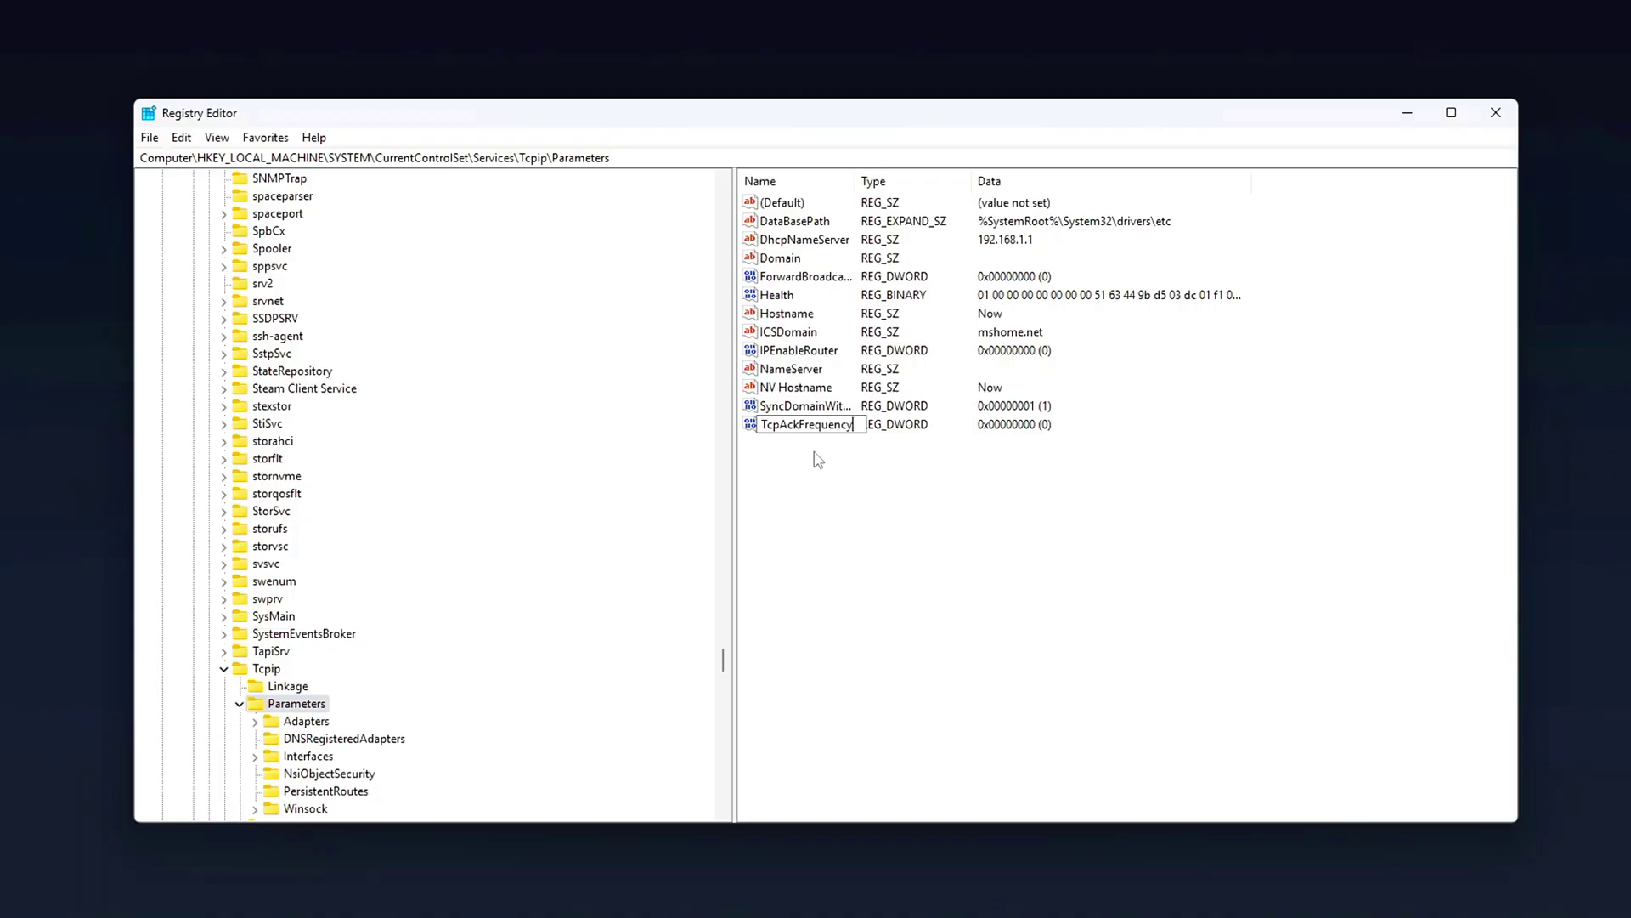
Set TcpAckFrequency's value data to 1.
key("Return")
left_click_drag(297, 197, 975, 436)
type("1")
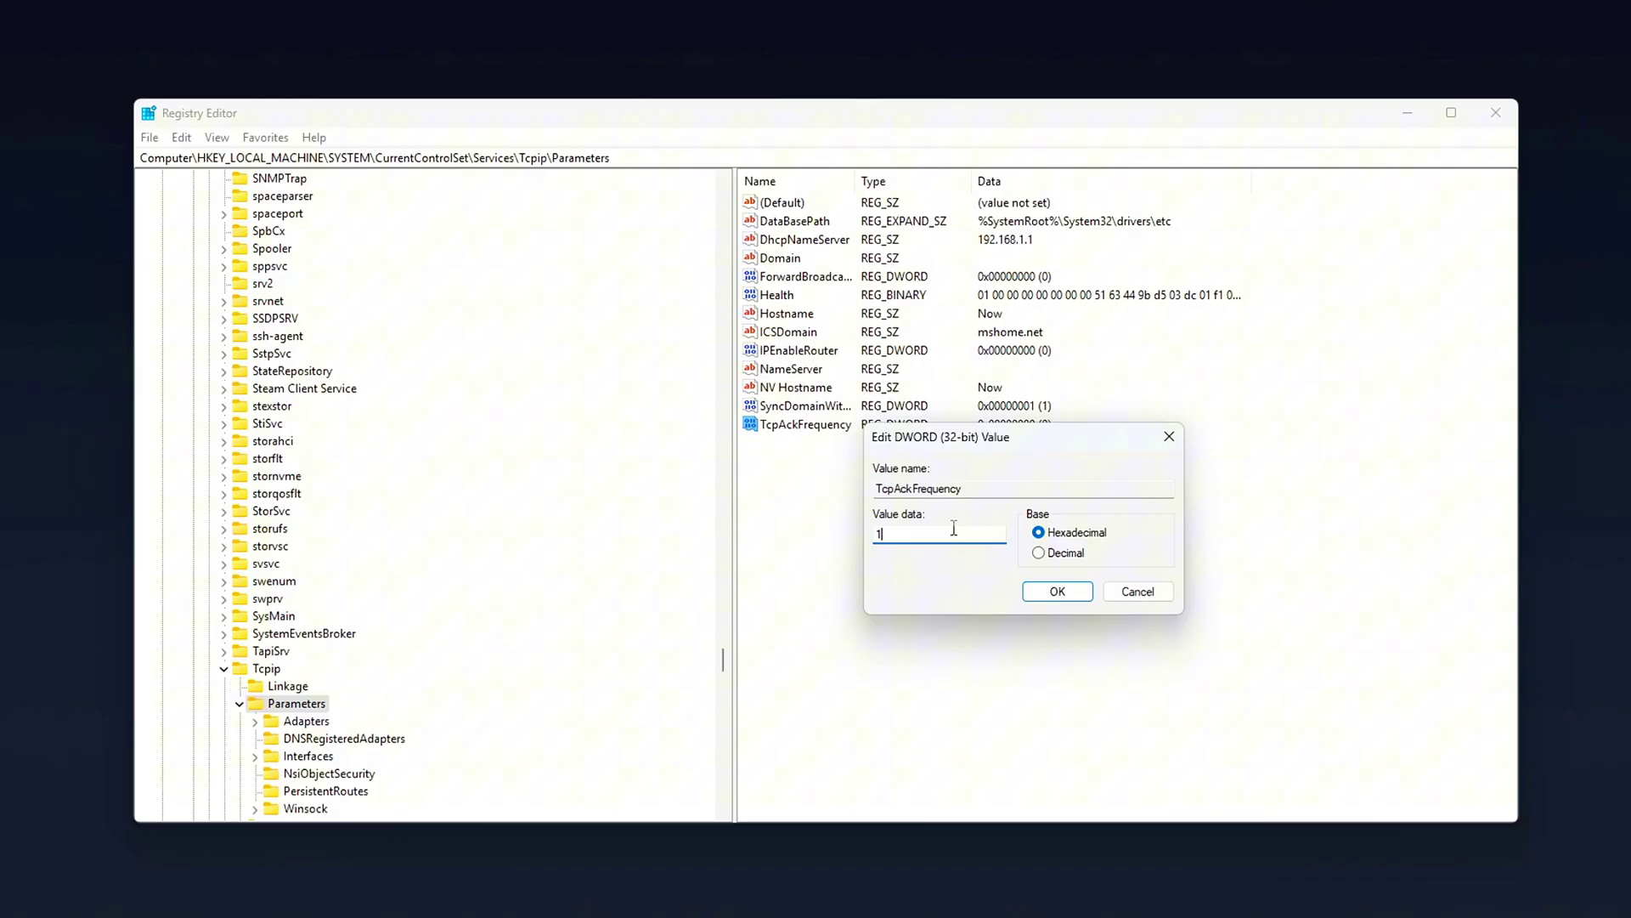
left_click(1058, 592)
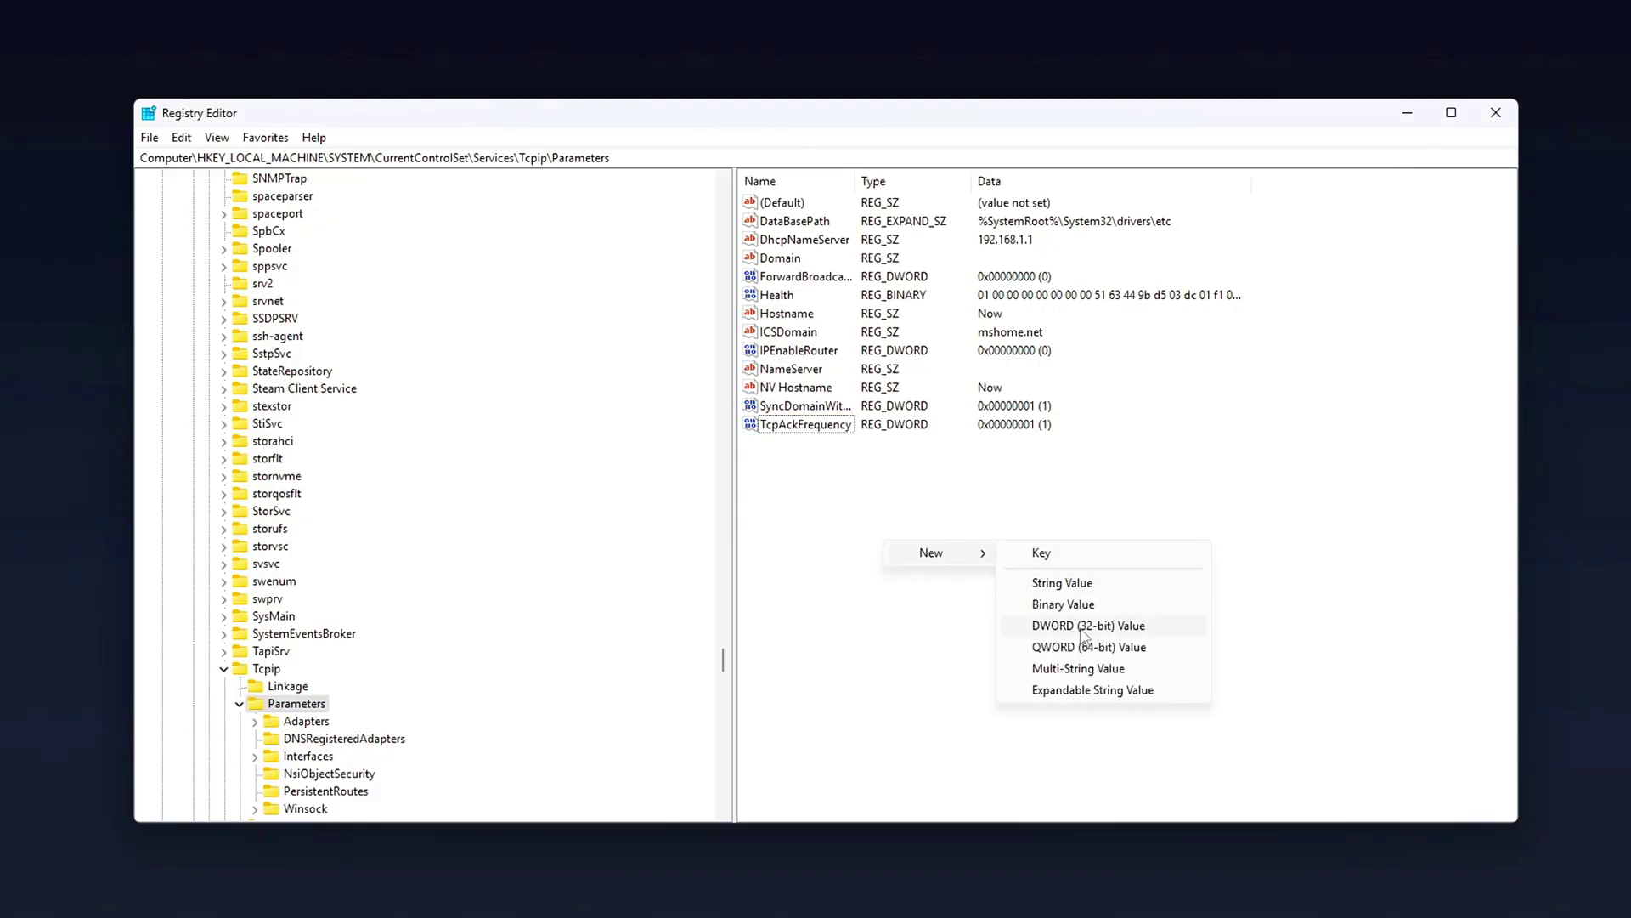
Set the new TCPNoDelay value's data to 1.
key("Return")
key("Return")
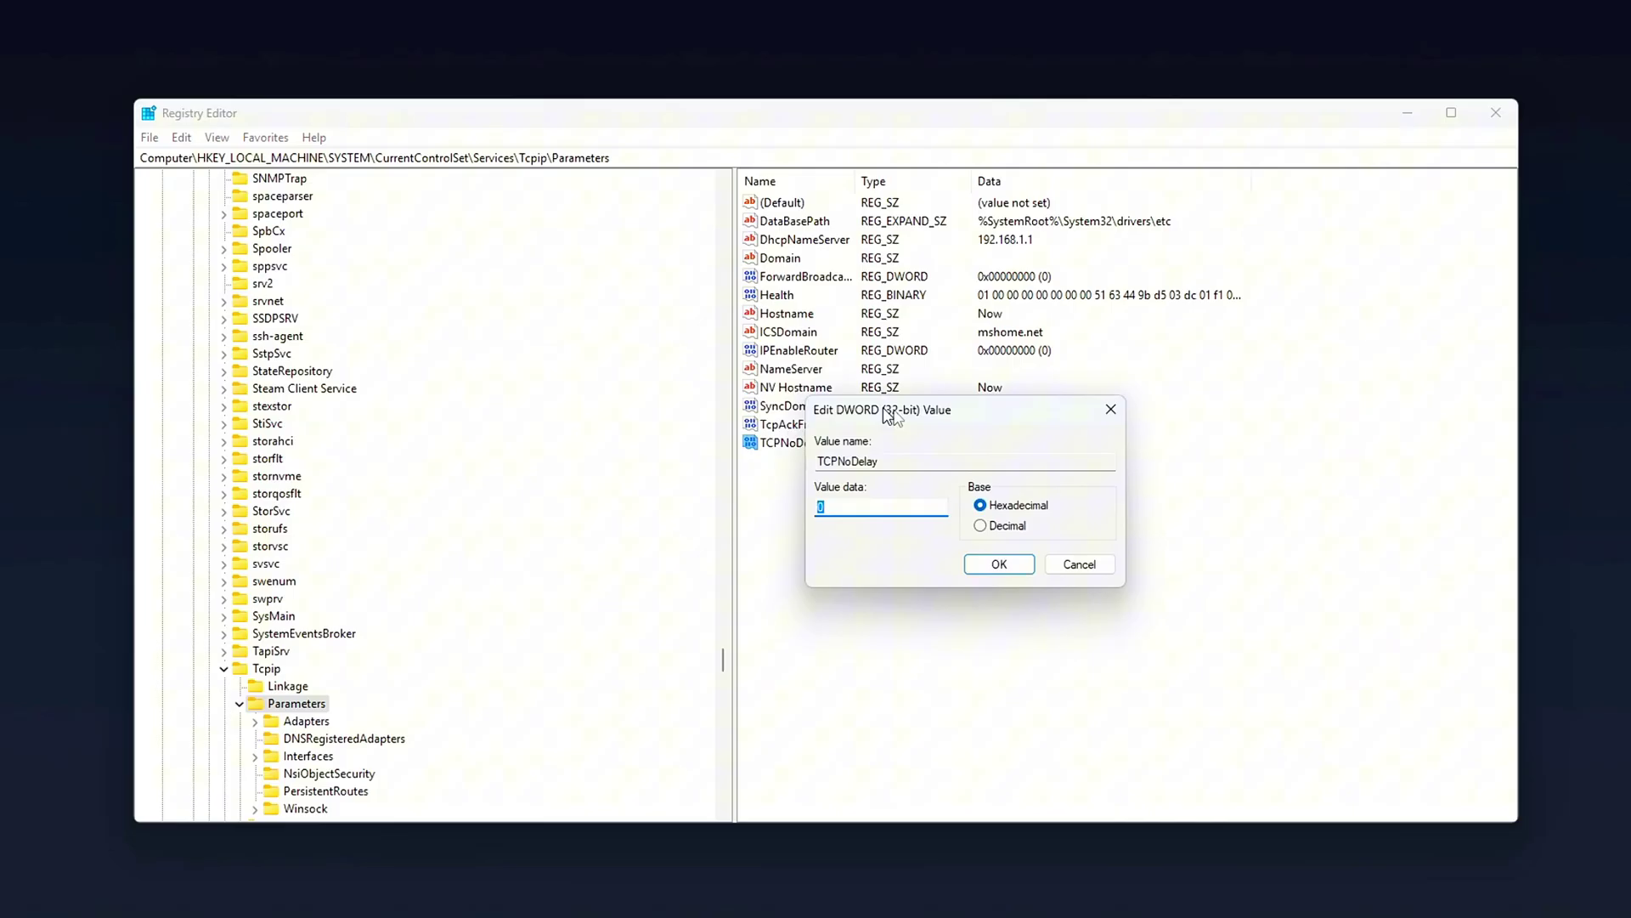
left_click_drag(888, 414, 969, 420)
left_click(917, 516)
left_click(1079, 570)
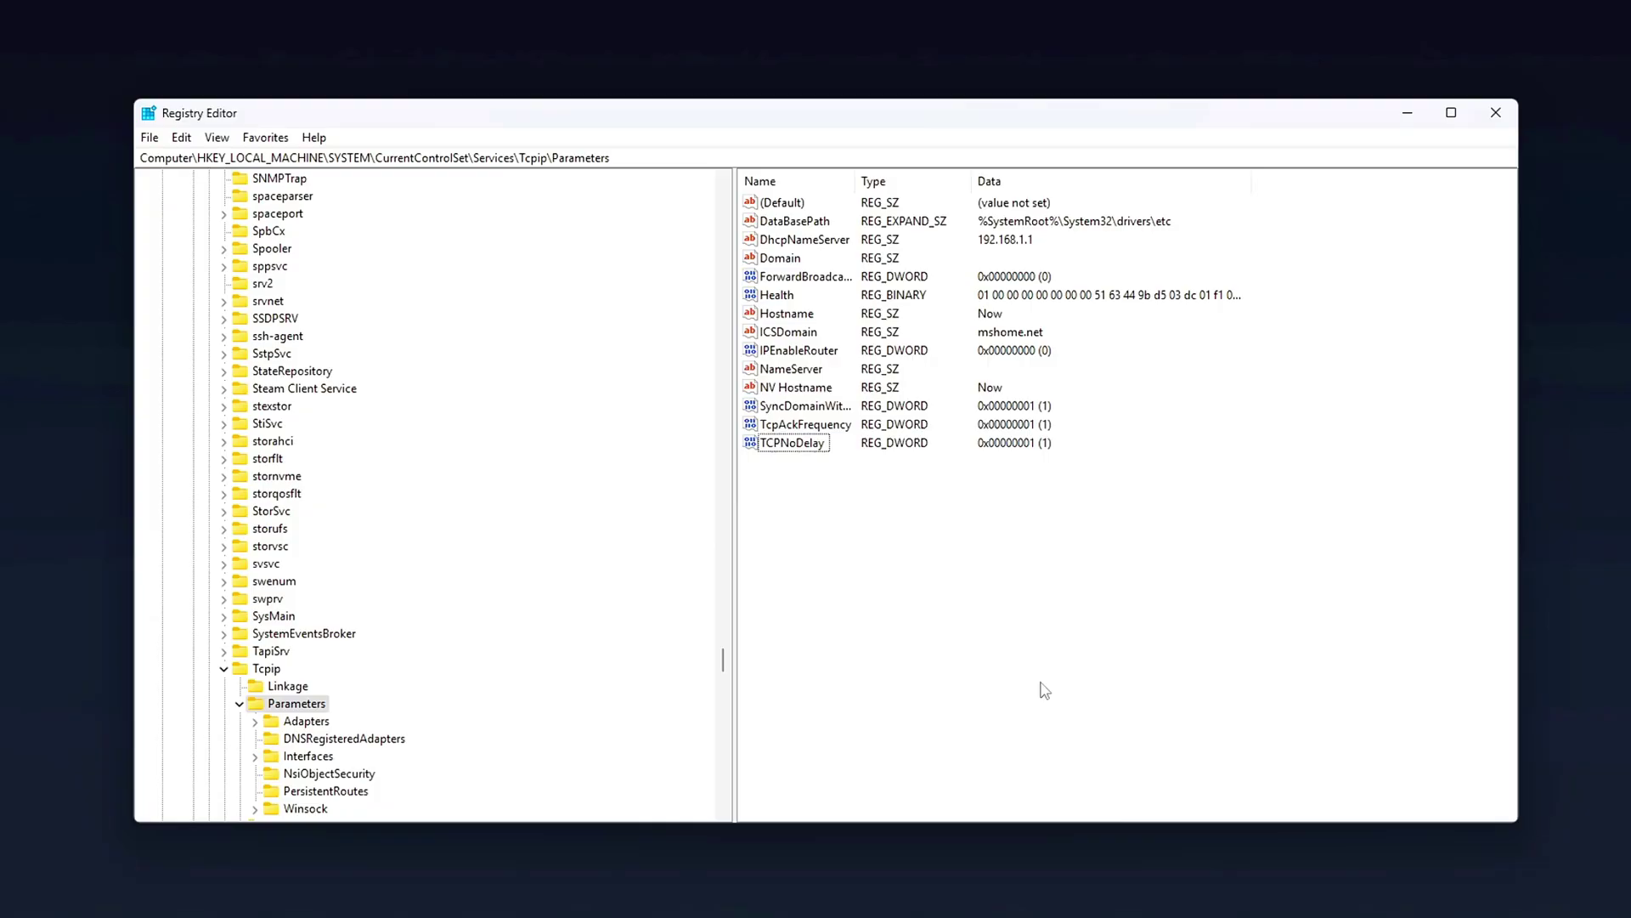
Add a MaxUserPort DWORD value holding 0x00065534.
right_click(887, 611)
mouse_move(960, 623)
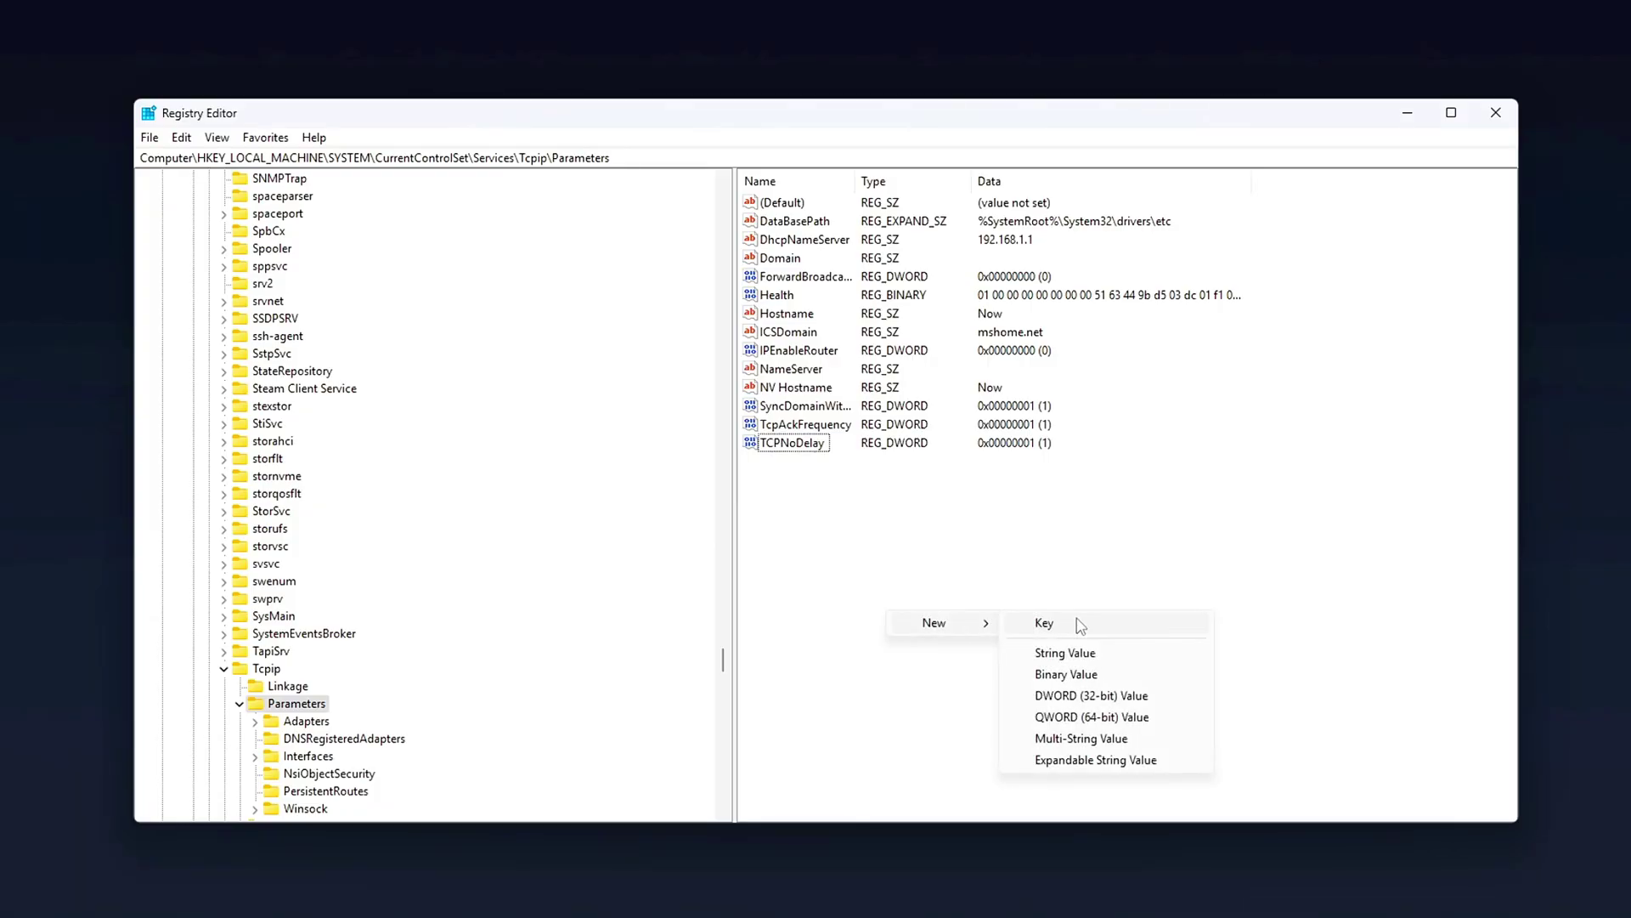
left_click(1091, 695)
type("MaxUserPort")
key("Return")
key("Return")
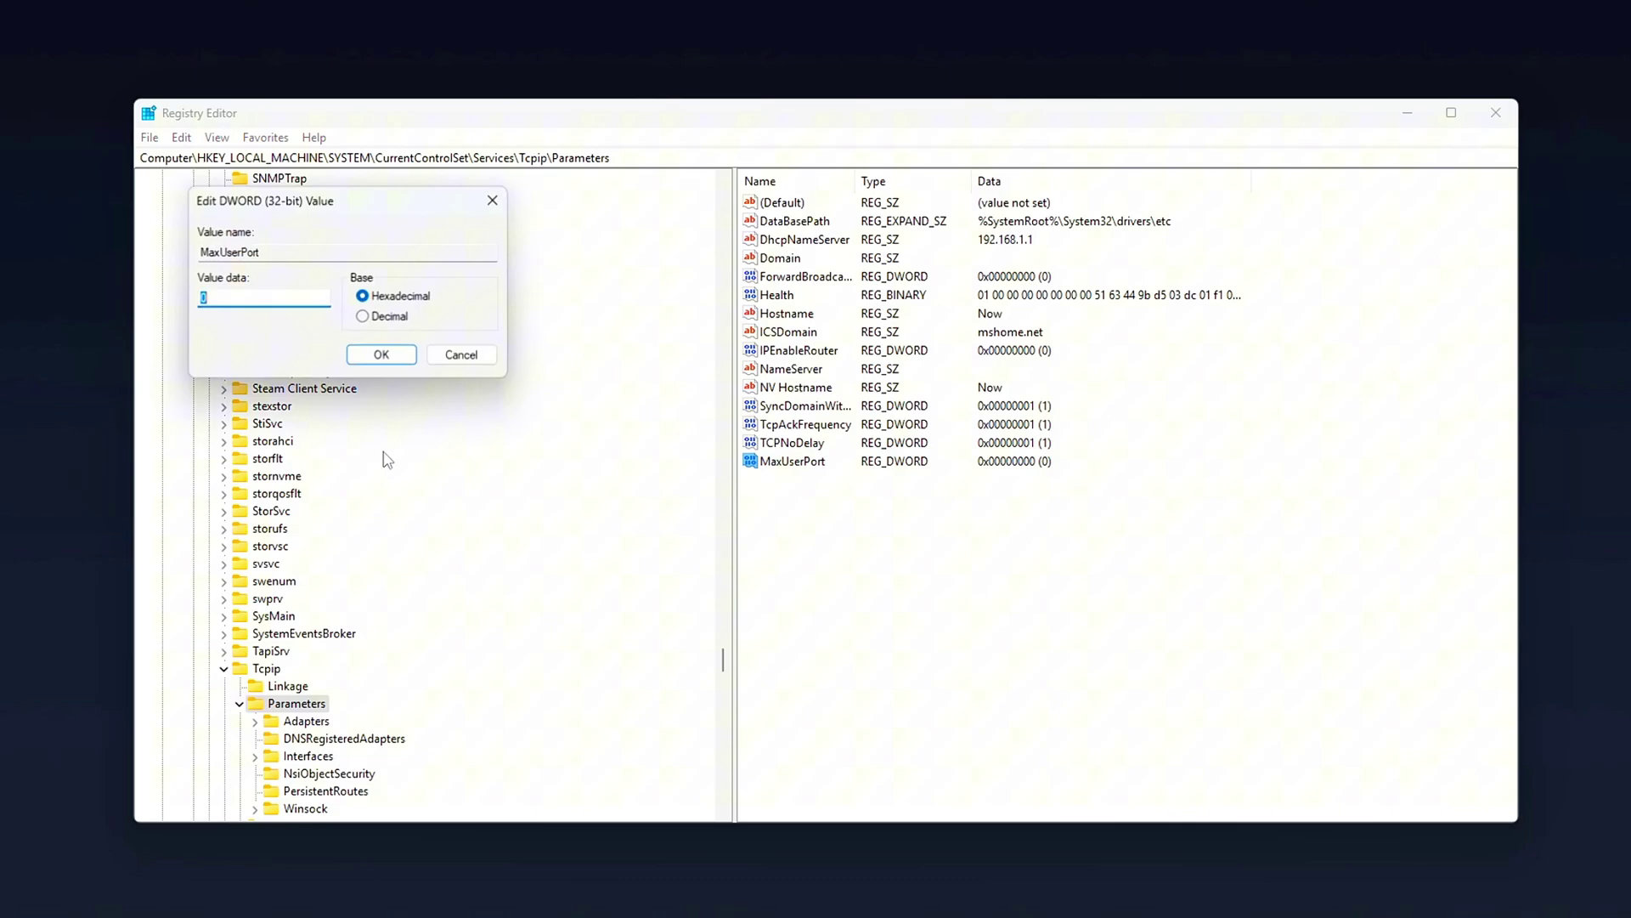
left_click_drag(331, 210, 955, 444)
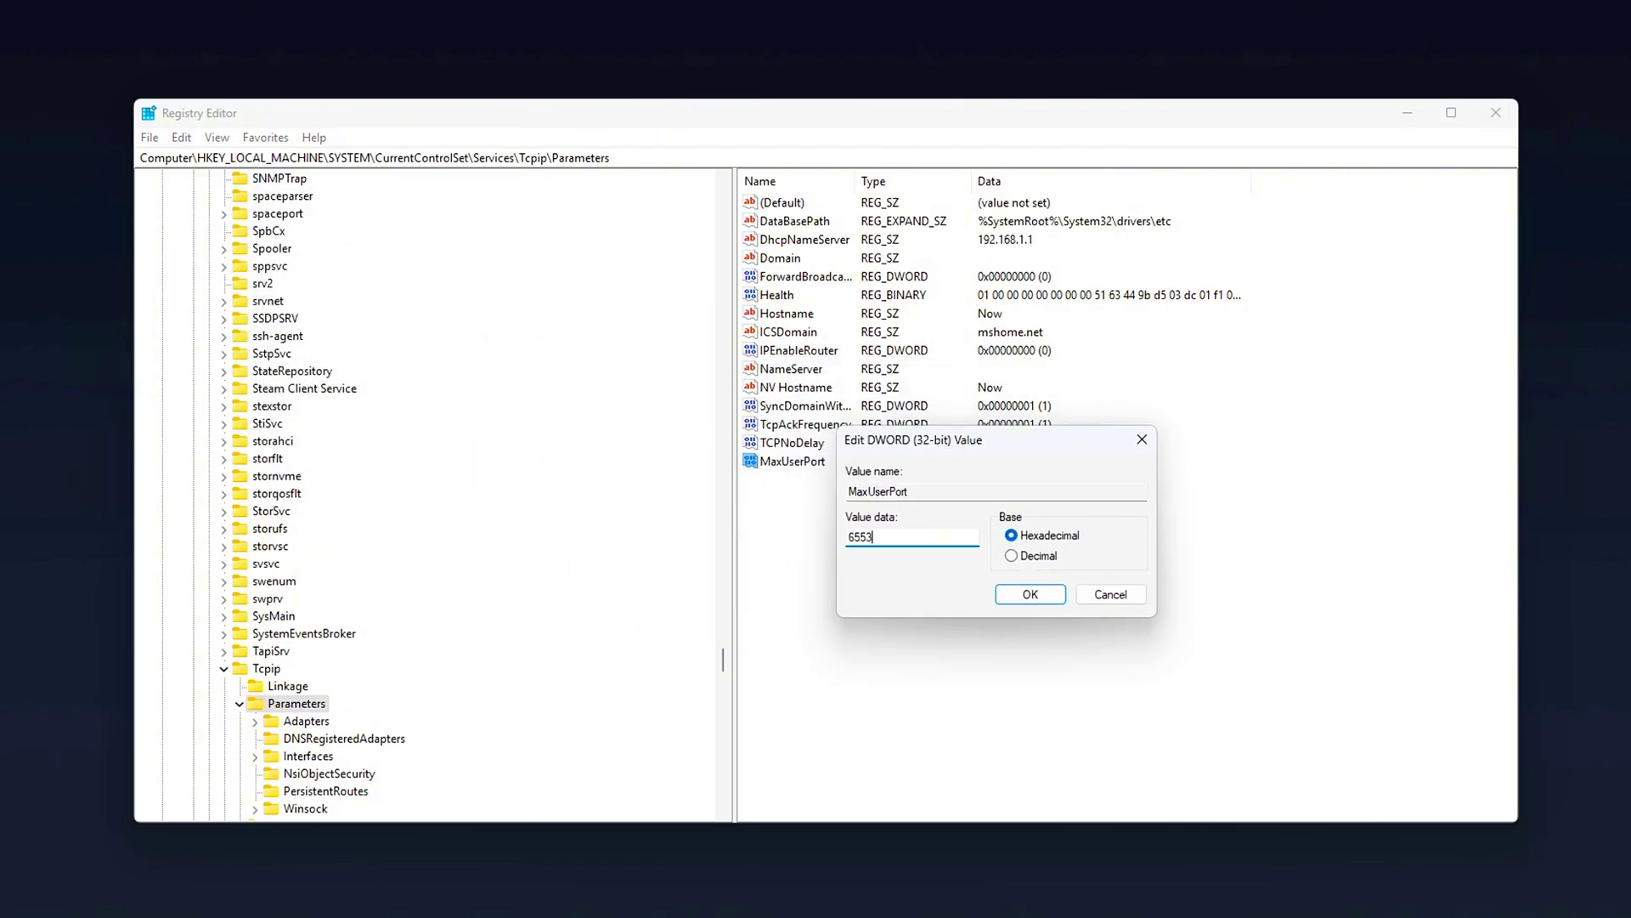
left_click(1029, 593)
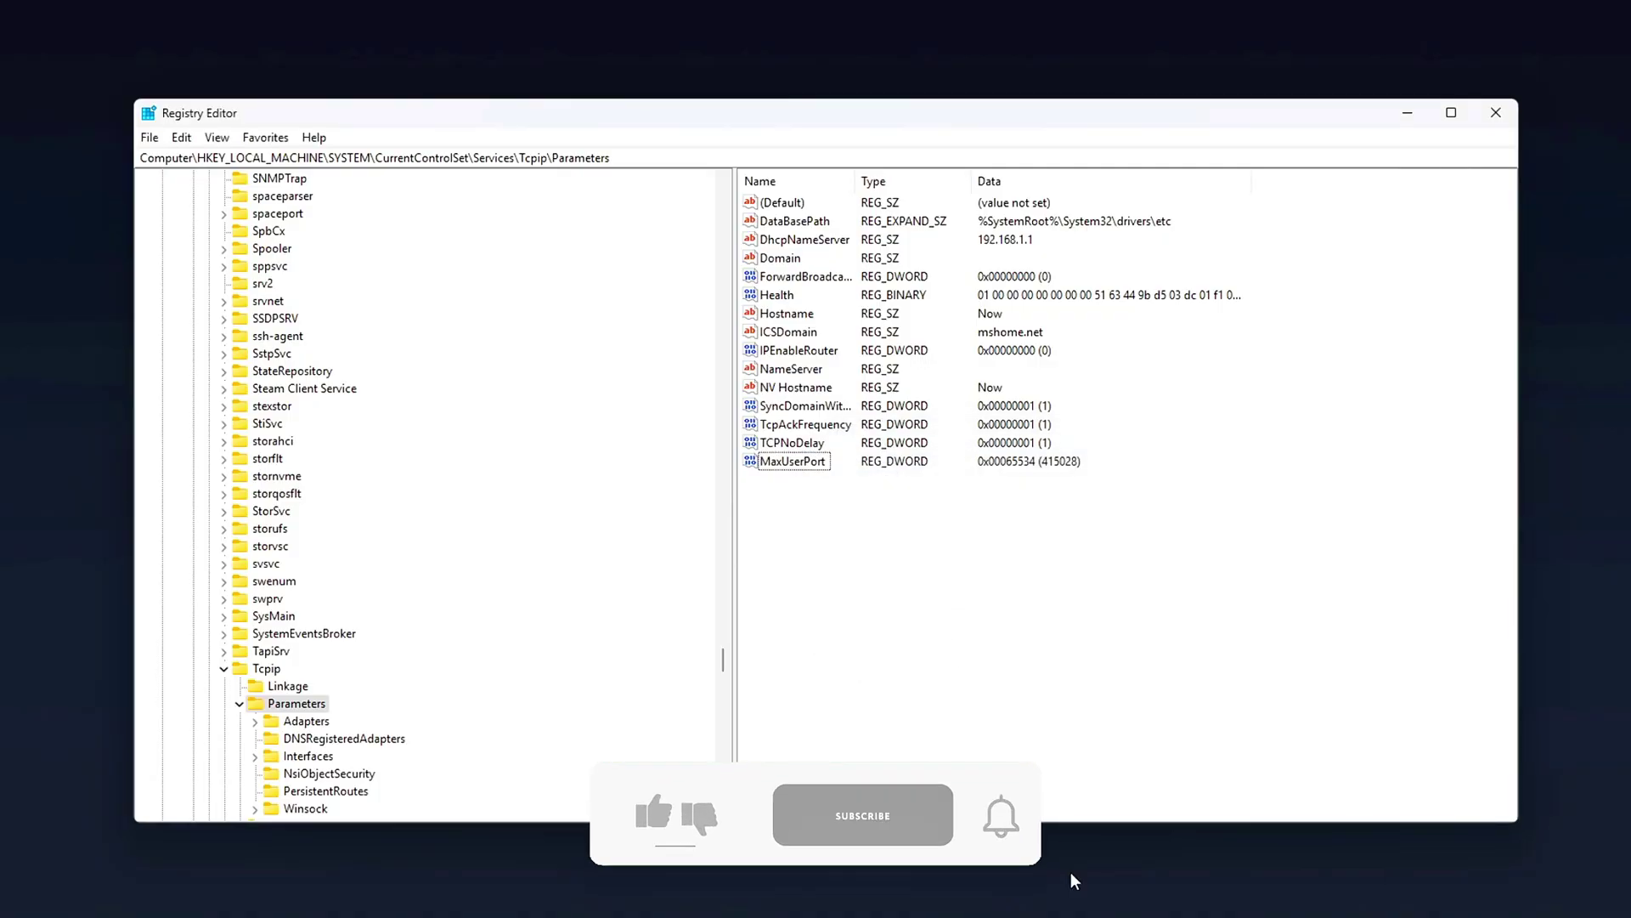
Add TcpTimedWaitDelay set to 0x00000030, then close Registry Editor.
right_click(920, 630)
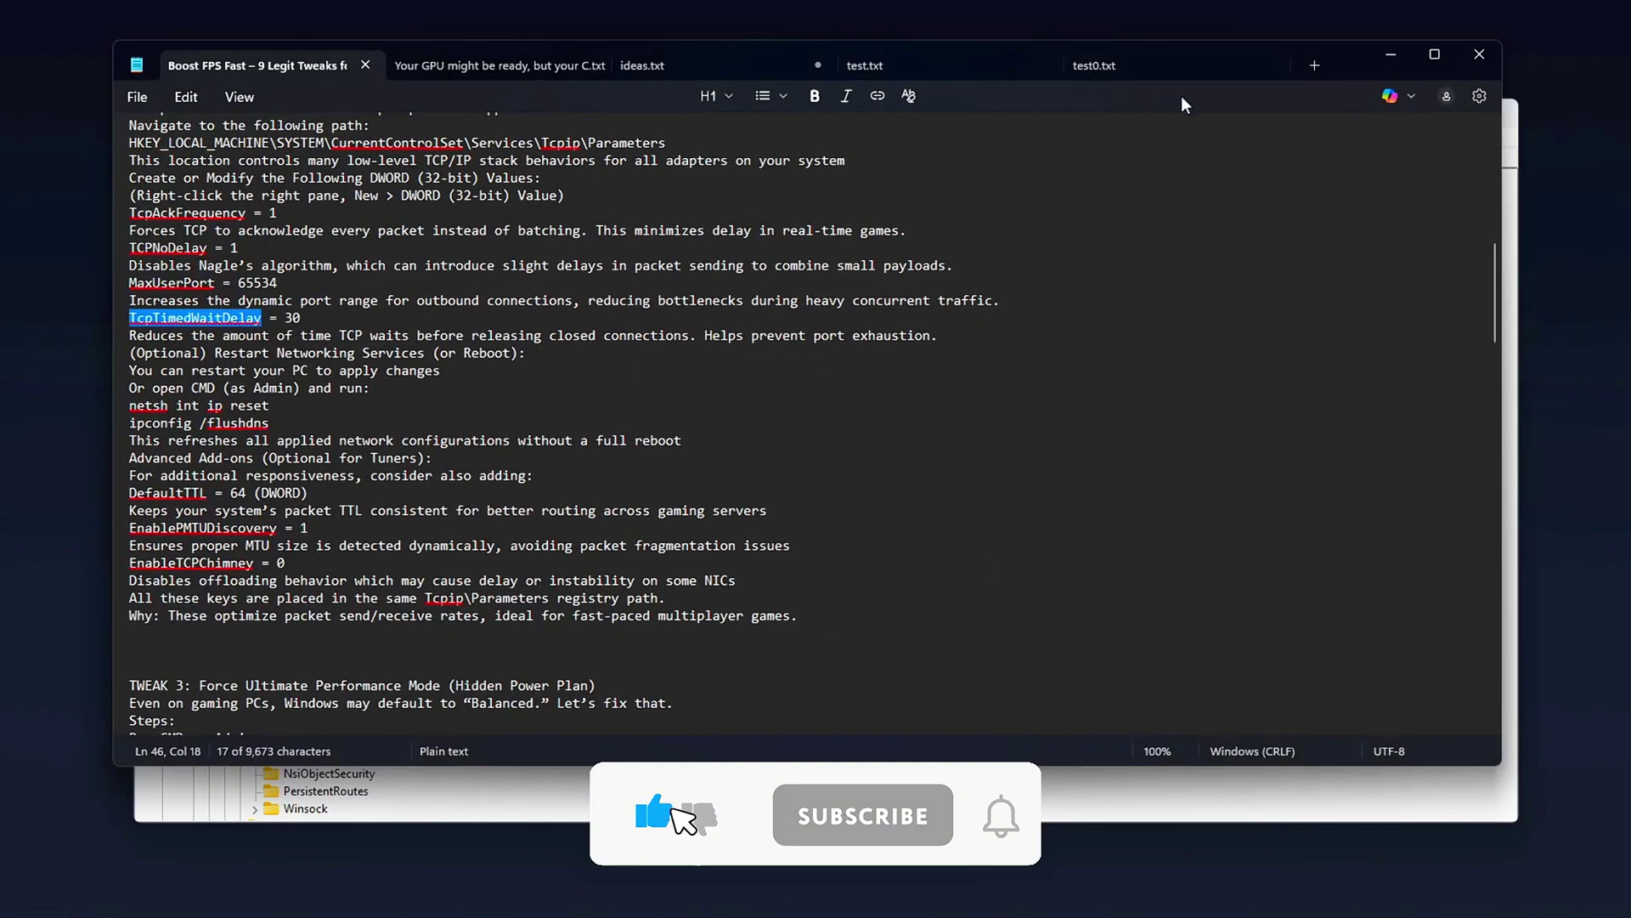
left_click(1401, 54)
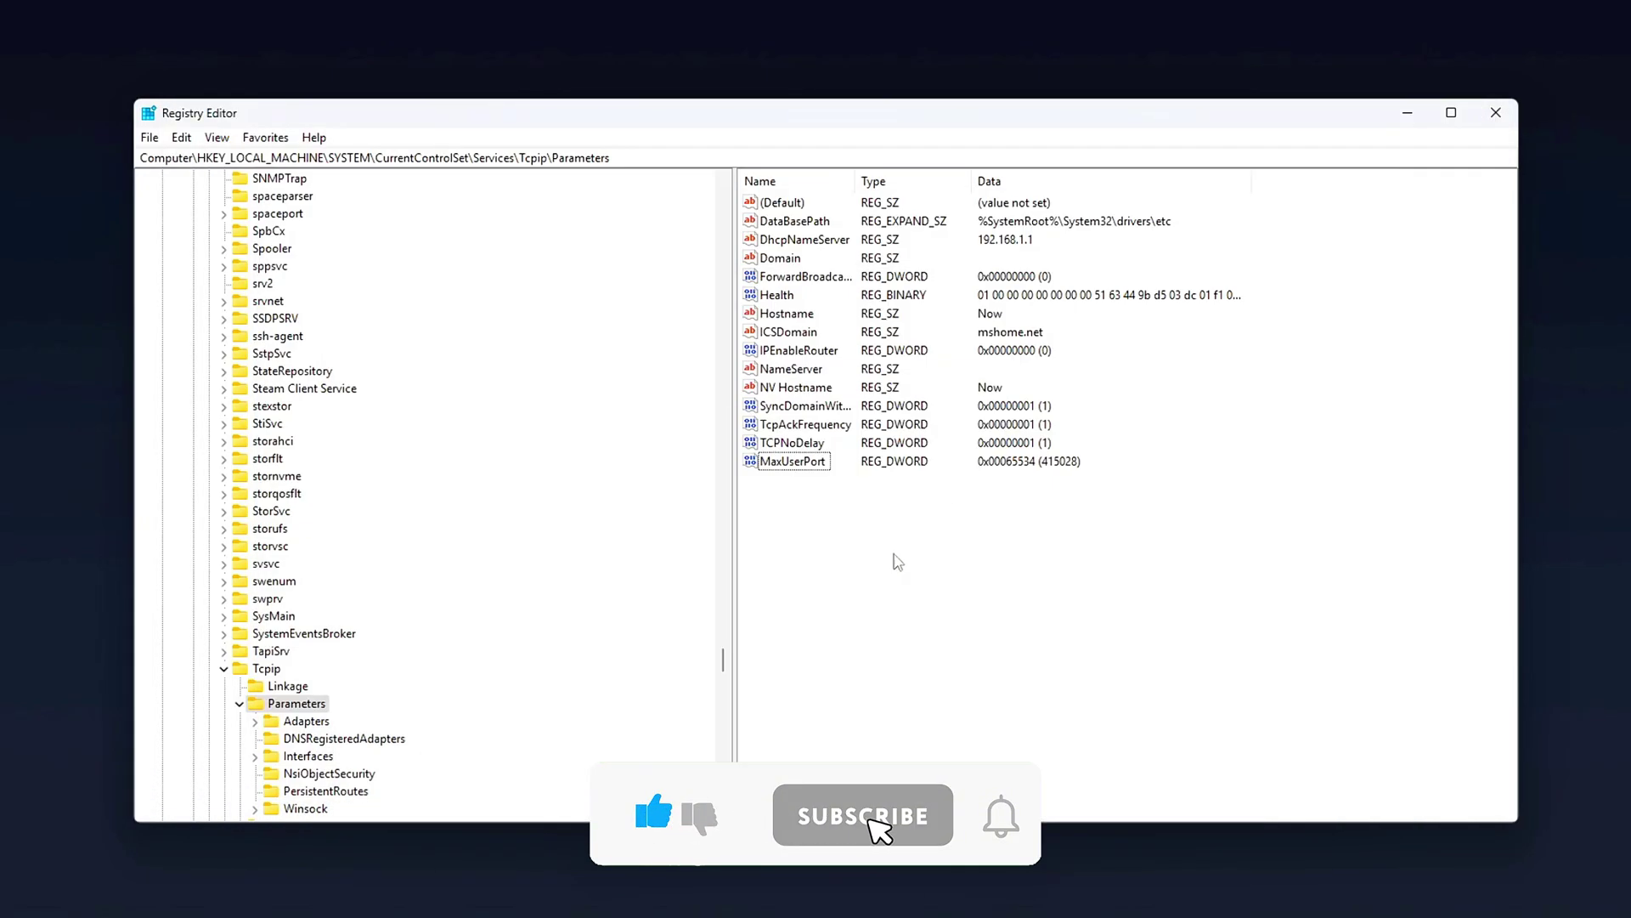
right_click(873, 587)
mouse_move(922, 596)
left_click(1091, 673)
type("TcpTimedWaitDelay")
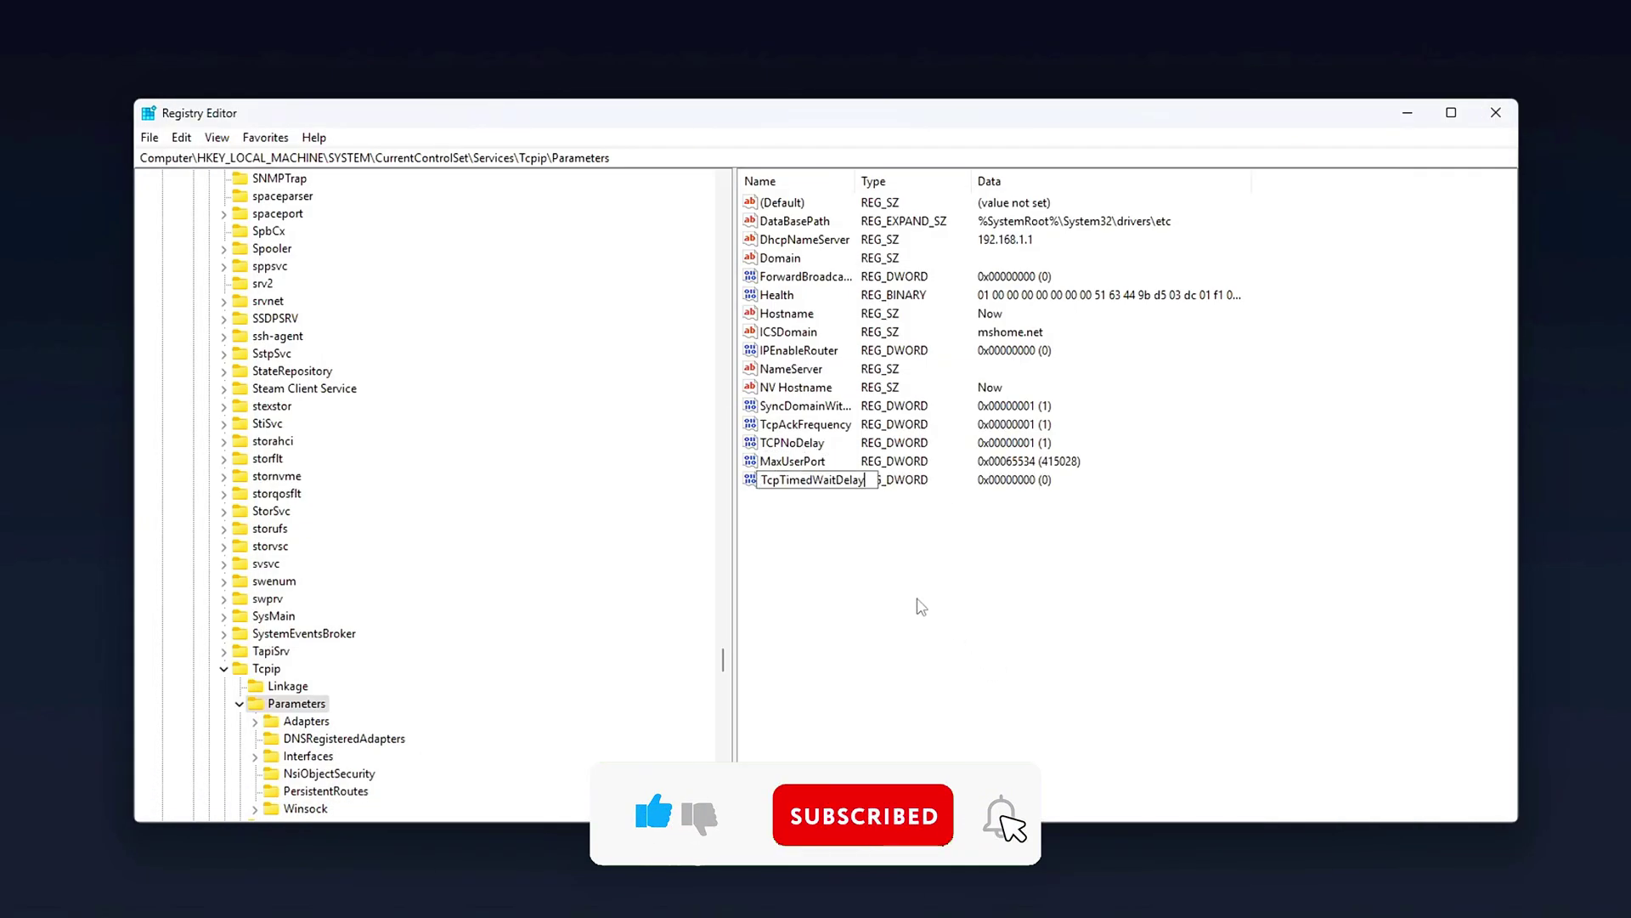
key("Return")
key("Return")
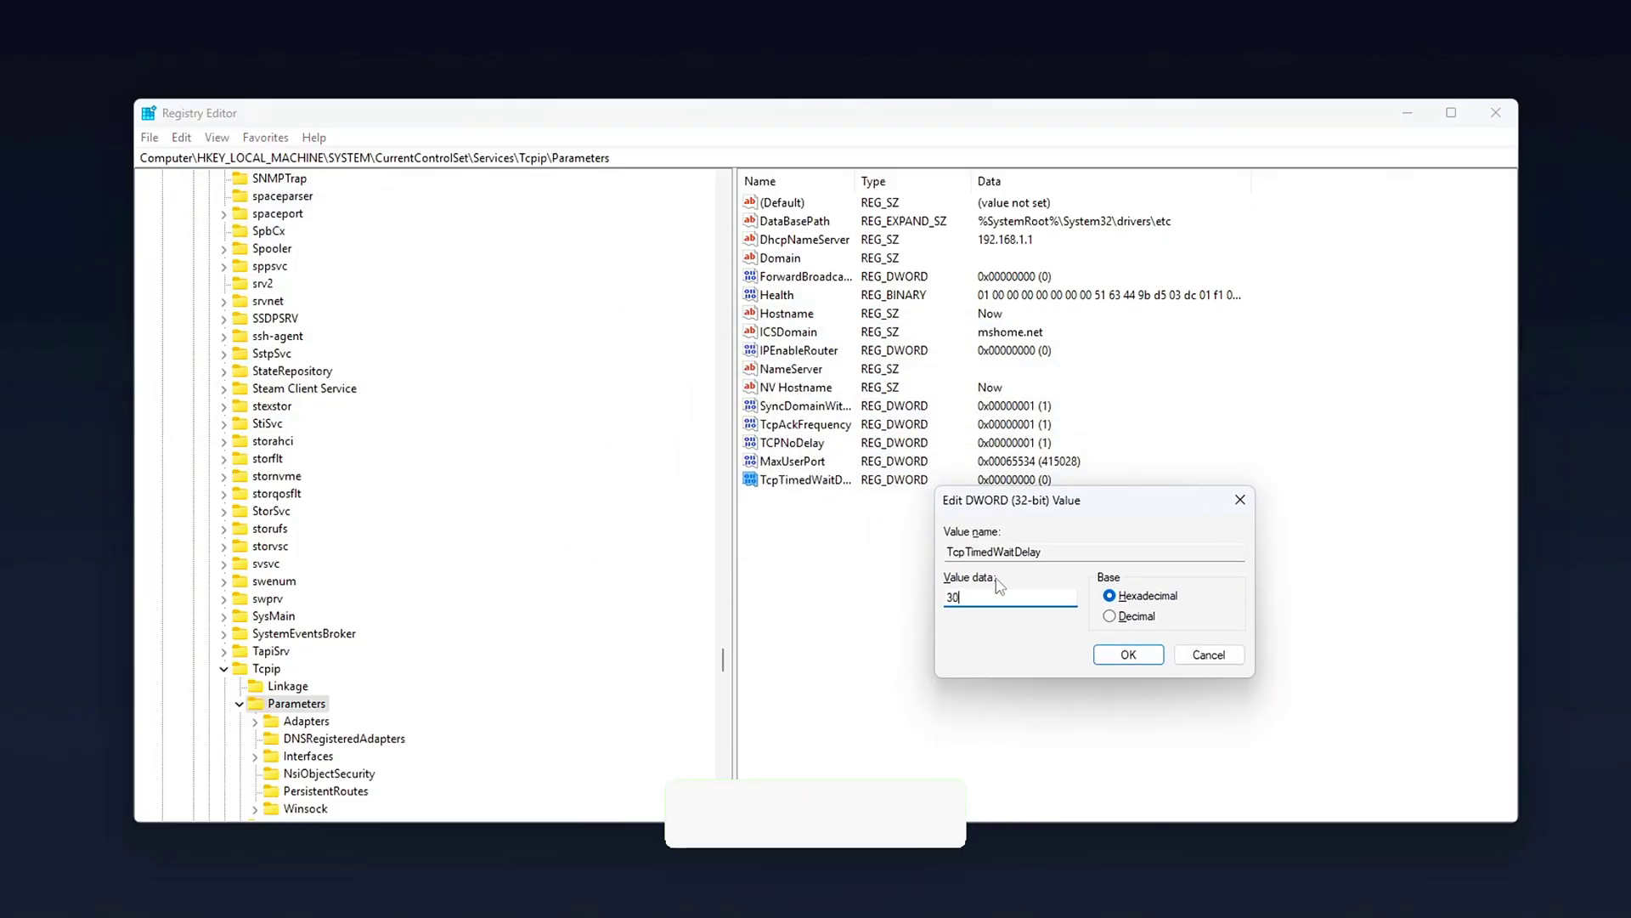
left_click(1128, 654)
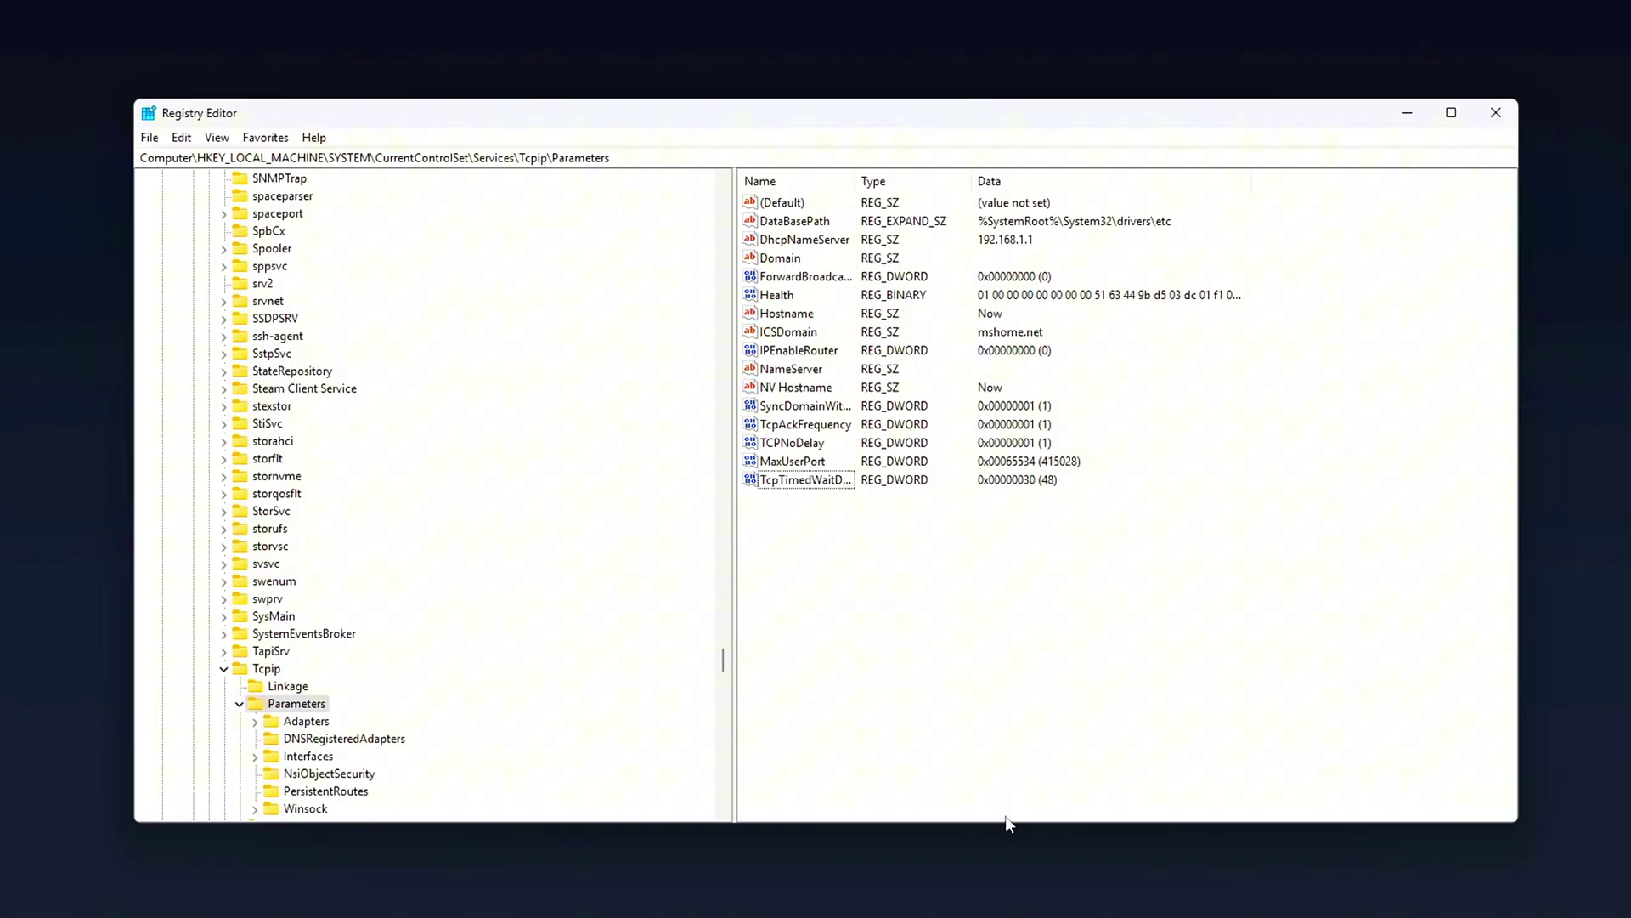
left_click(1493, 109)
Open Command Prompt as administrator and run netsh int ip reset.
key("super")
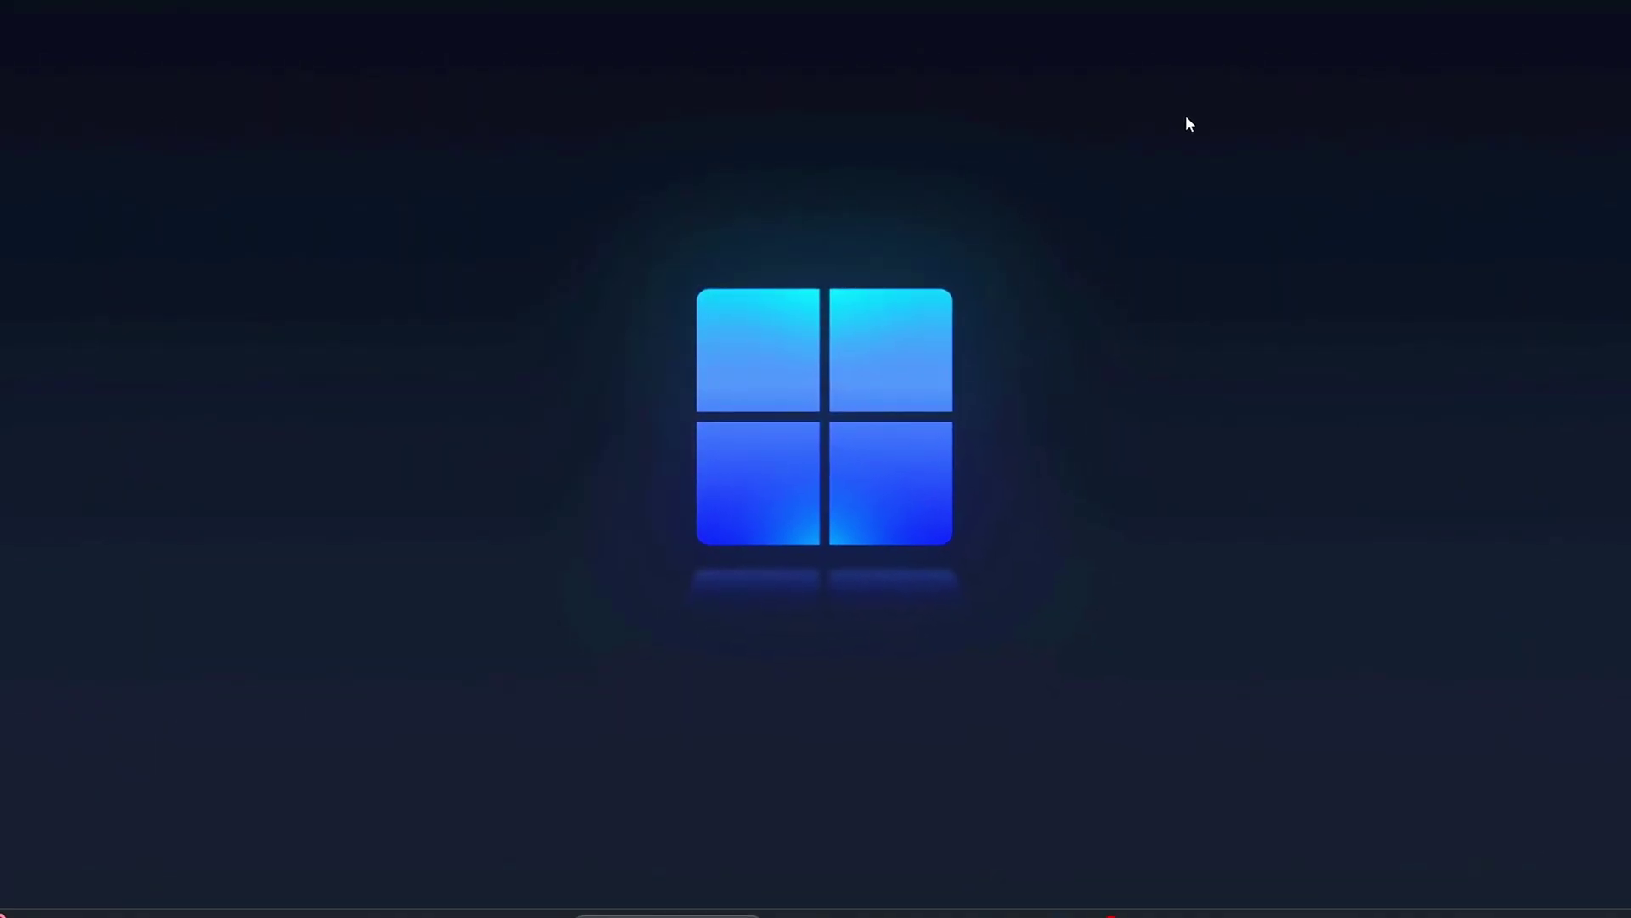
type("cmd")
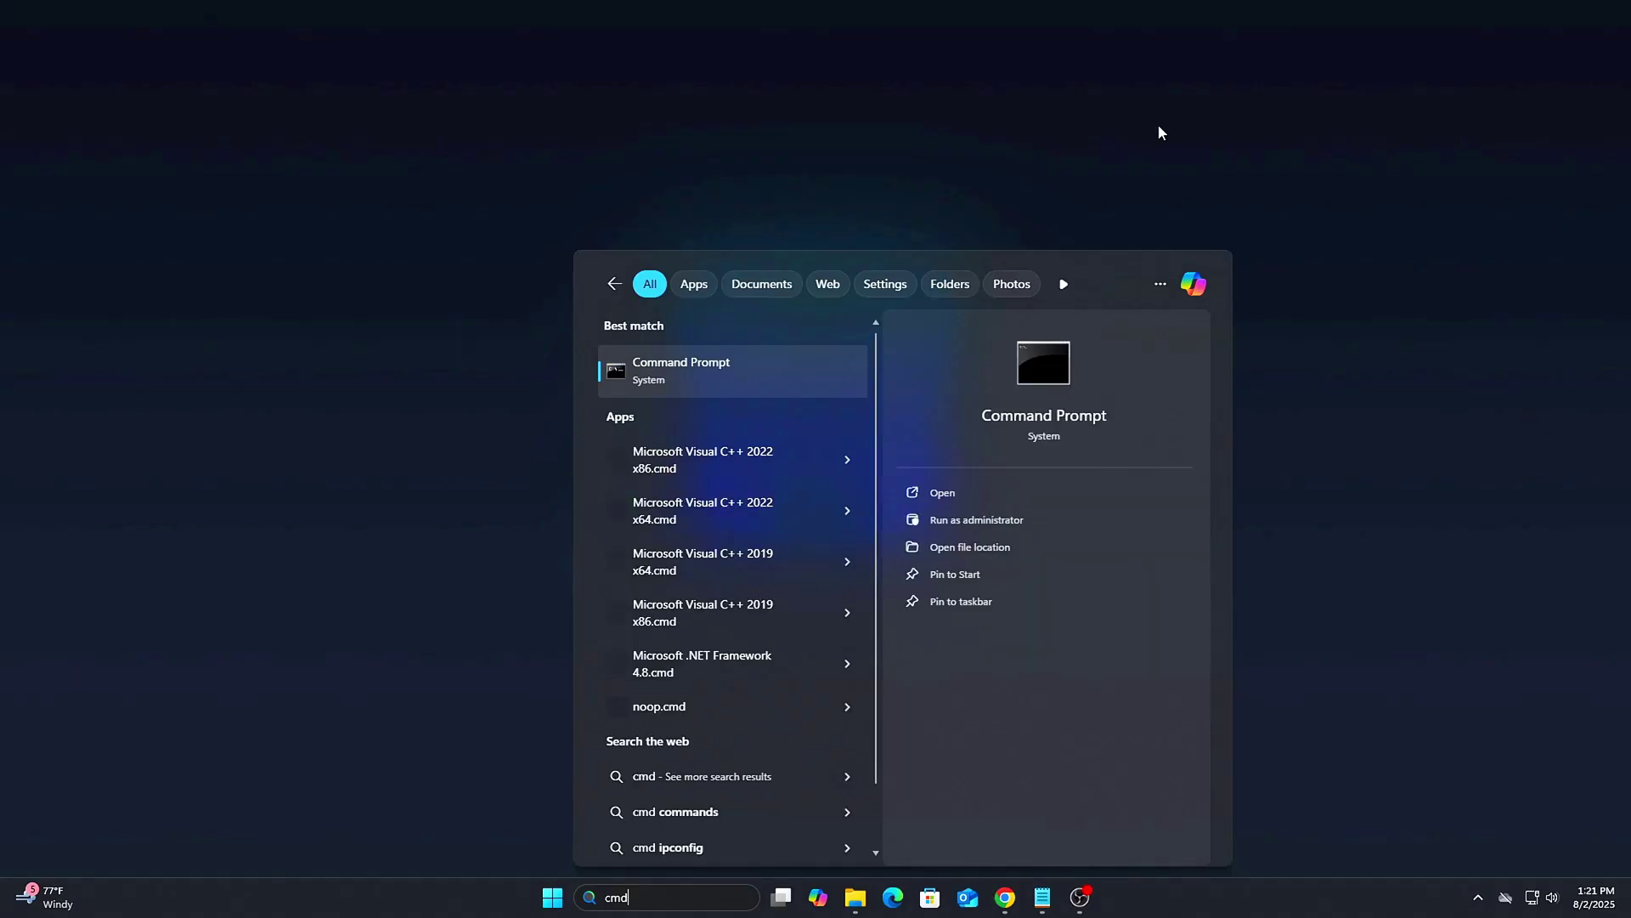
key("ctrl+shift+Return")
key("alt+y")
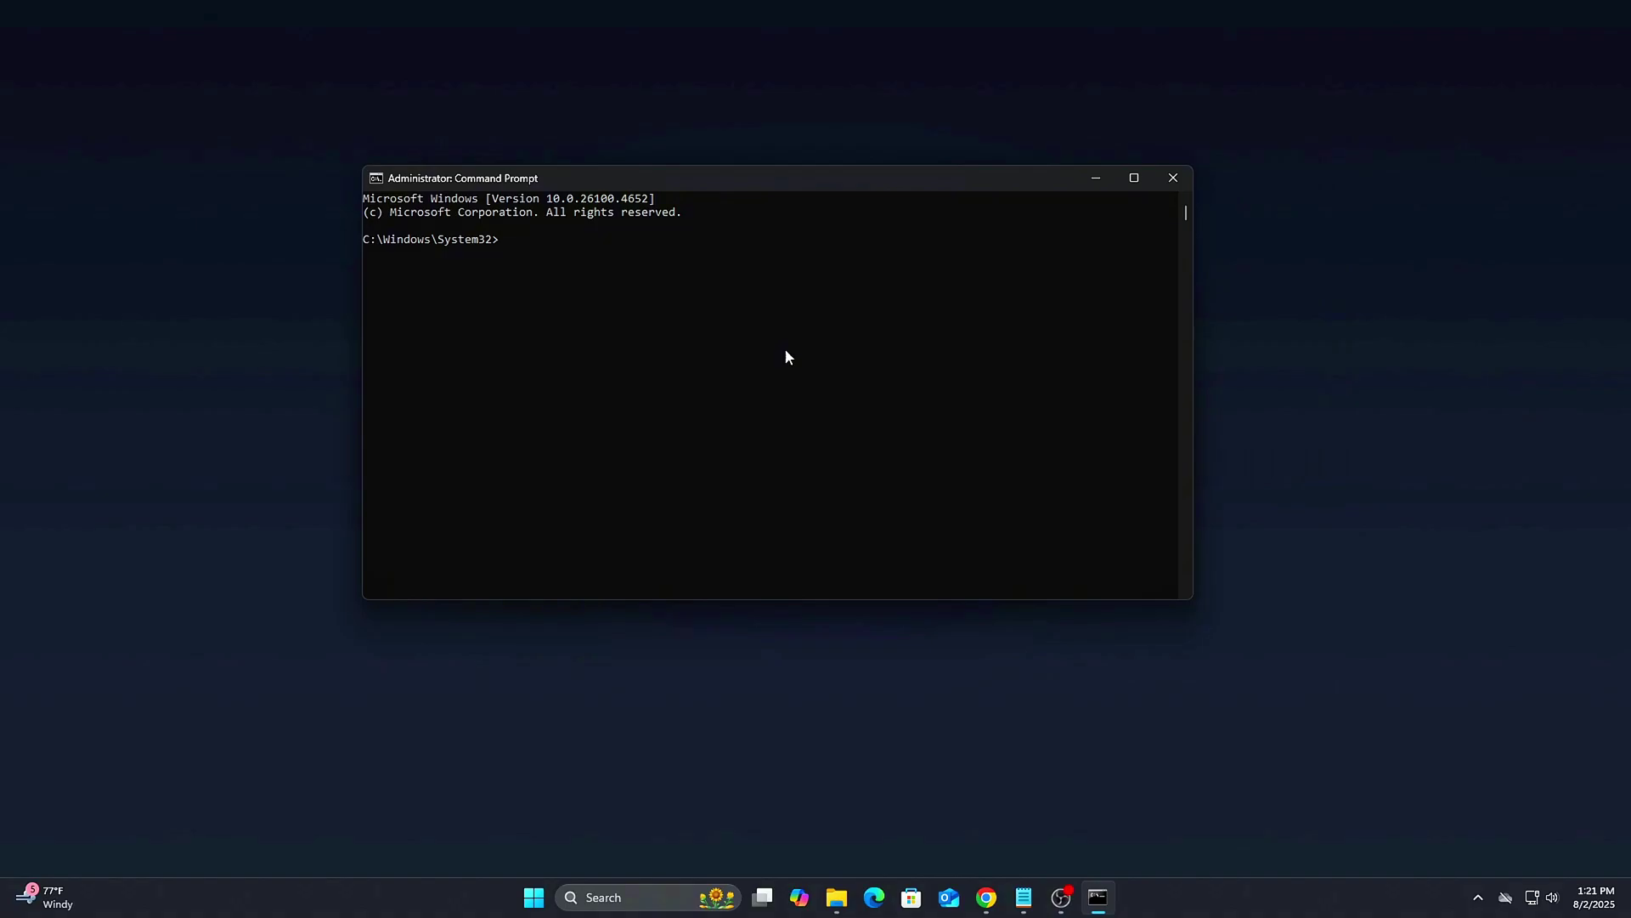
type("netsh int ip reset")
key("Return")
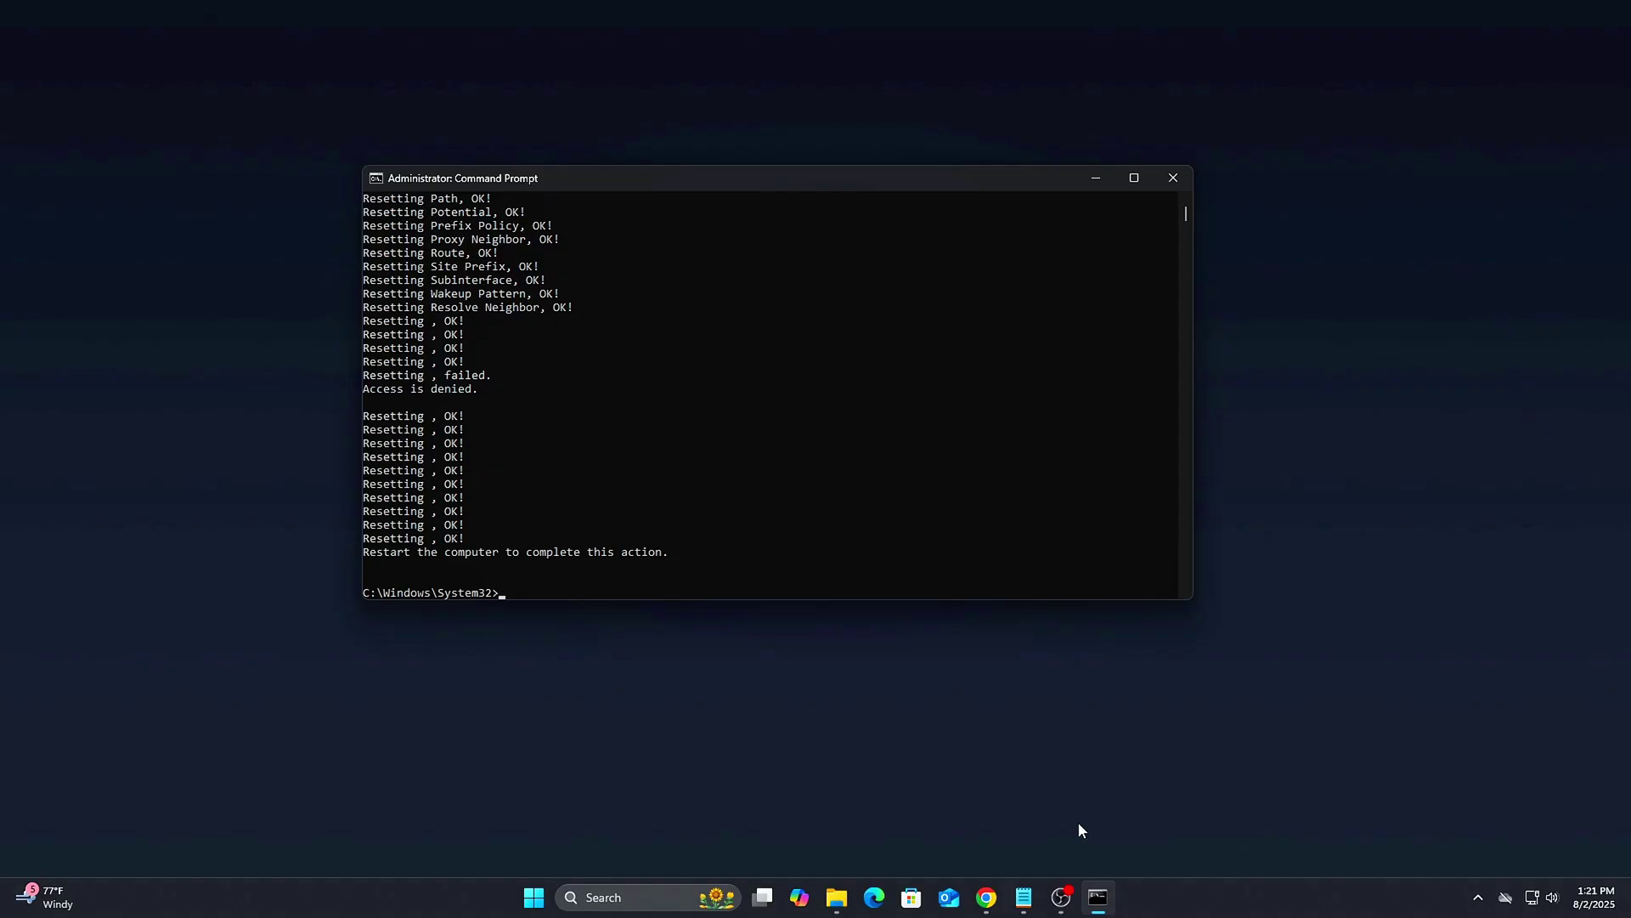
Run ipconfig /flushdns, clear the screen with cls, and close Command Prompt.
type("ipconfig /flushdns")
key("Return")
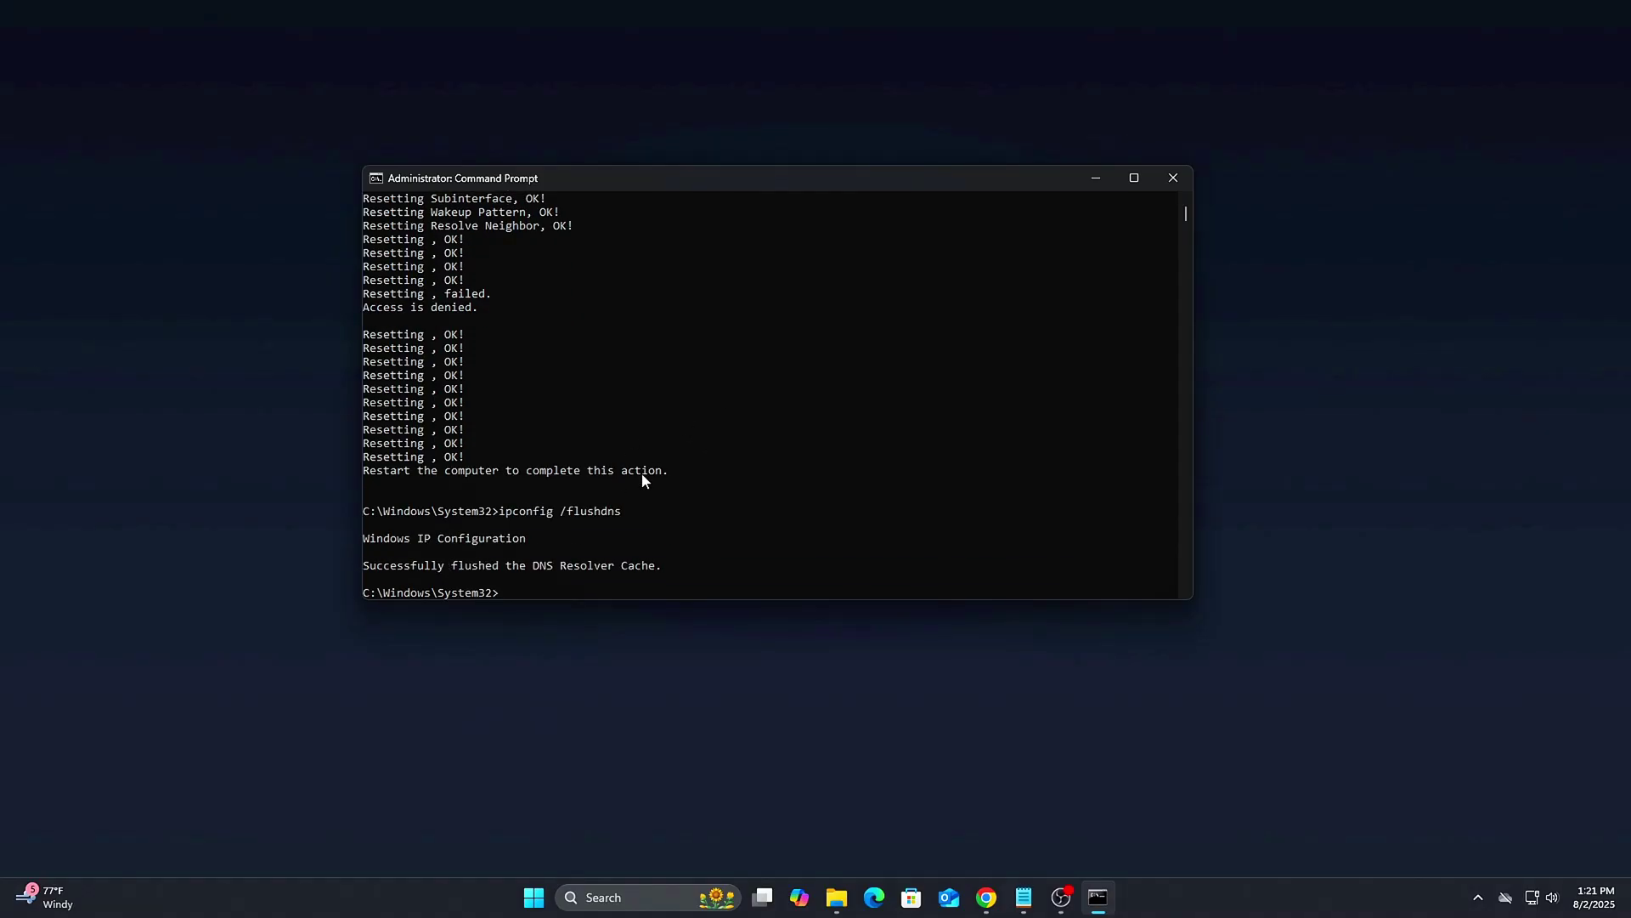
left_click_drag(701, 580, 641, 501)
type("cls")
key("Return")
left_click(1172, 177)
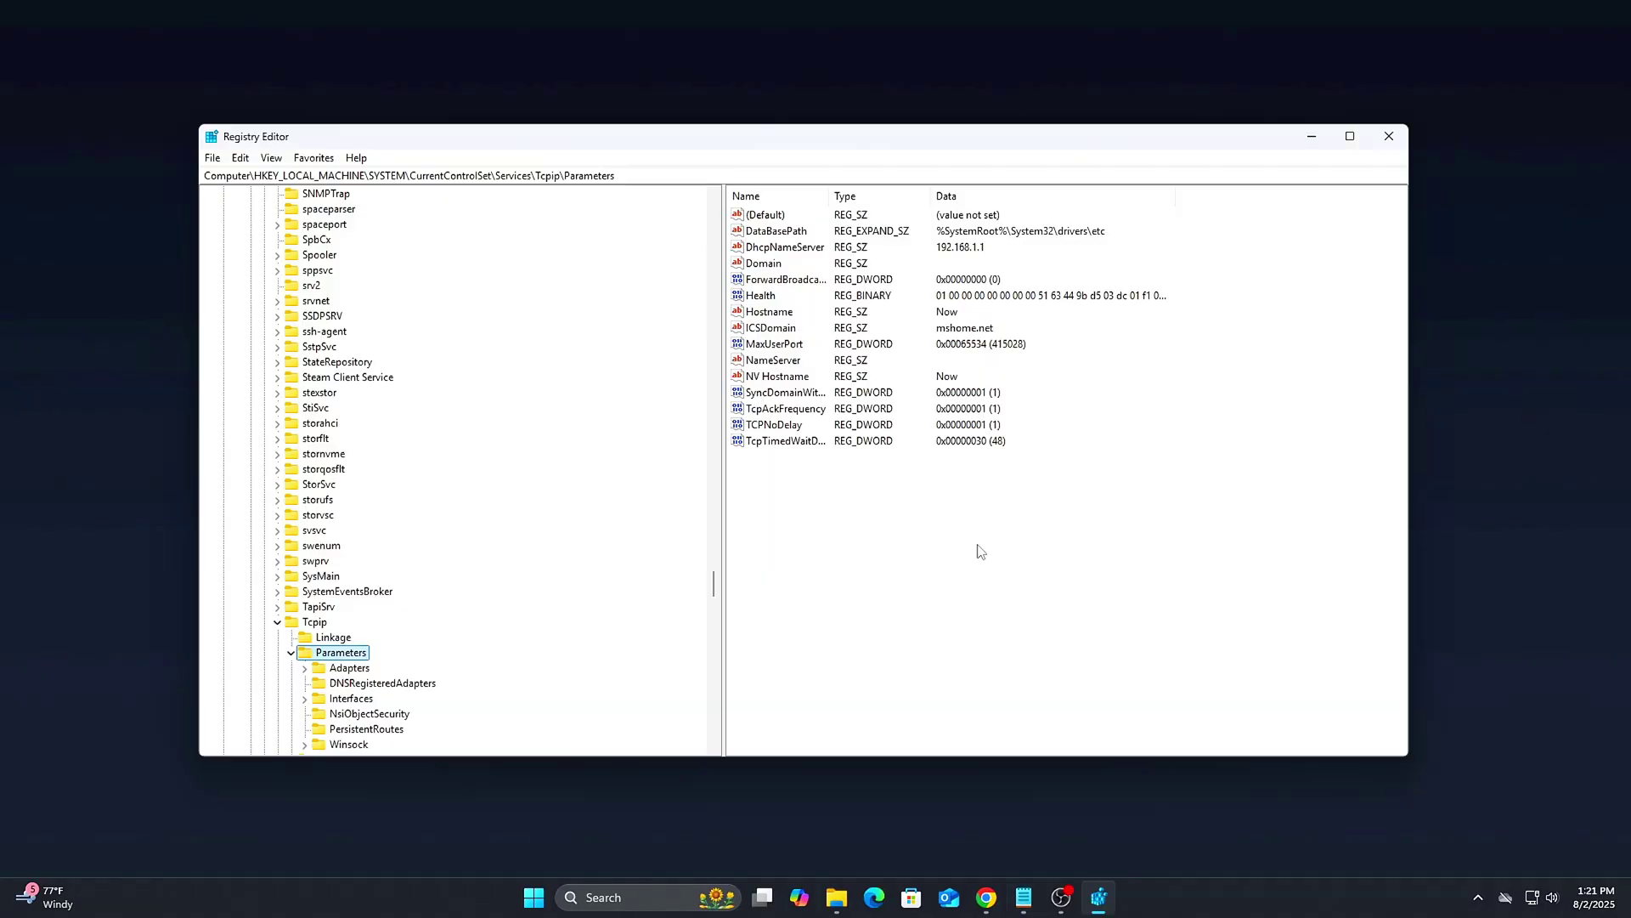
Add a DWORD value DefaultTTL set to 64 under Tcpip Parameters.
right_click(982, 541)
mouse_move(1045, 550)
left_click(1138, 614)
type("DefaultTTL")
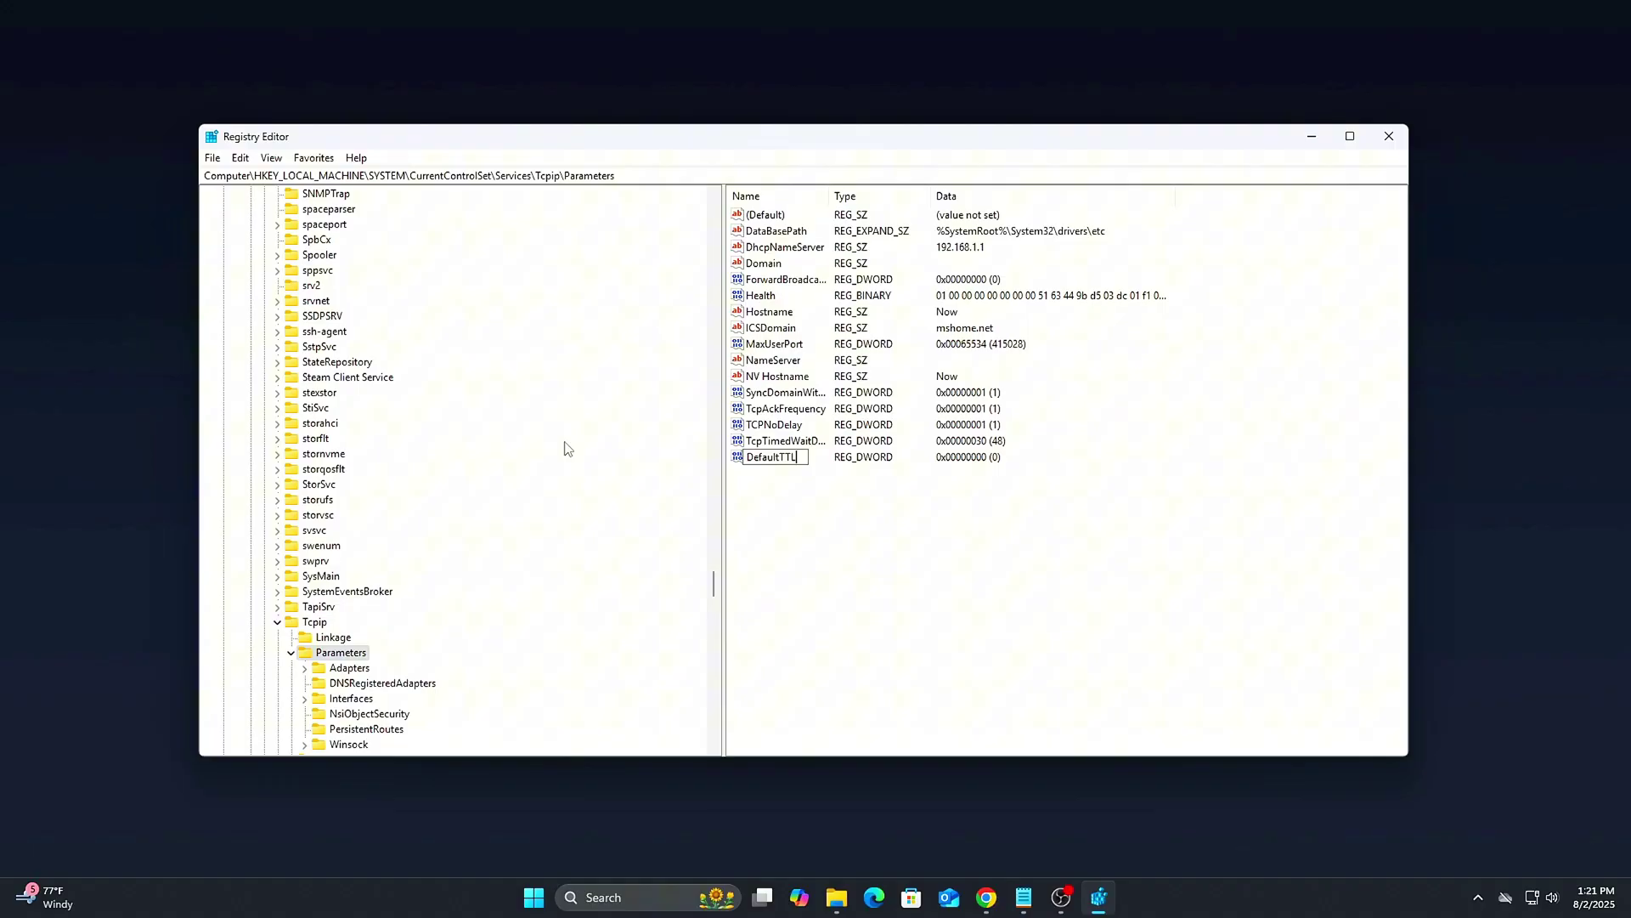
key("Return")
key("Return")
left_click_drag(331, 226, 999, 420)
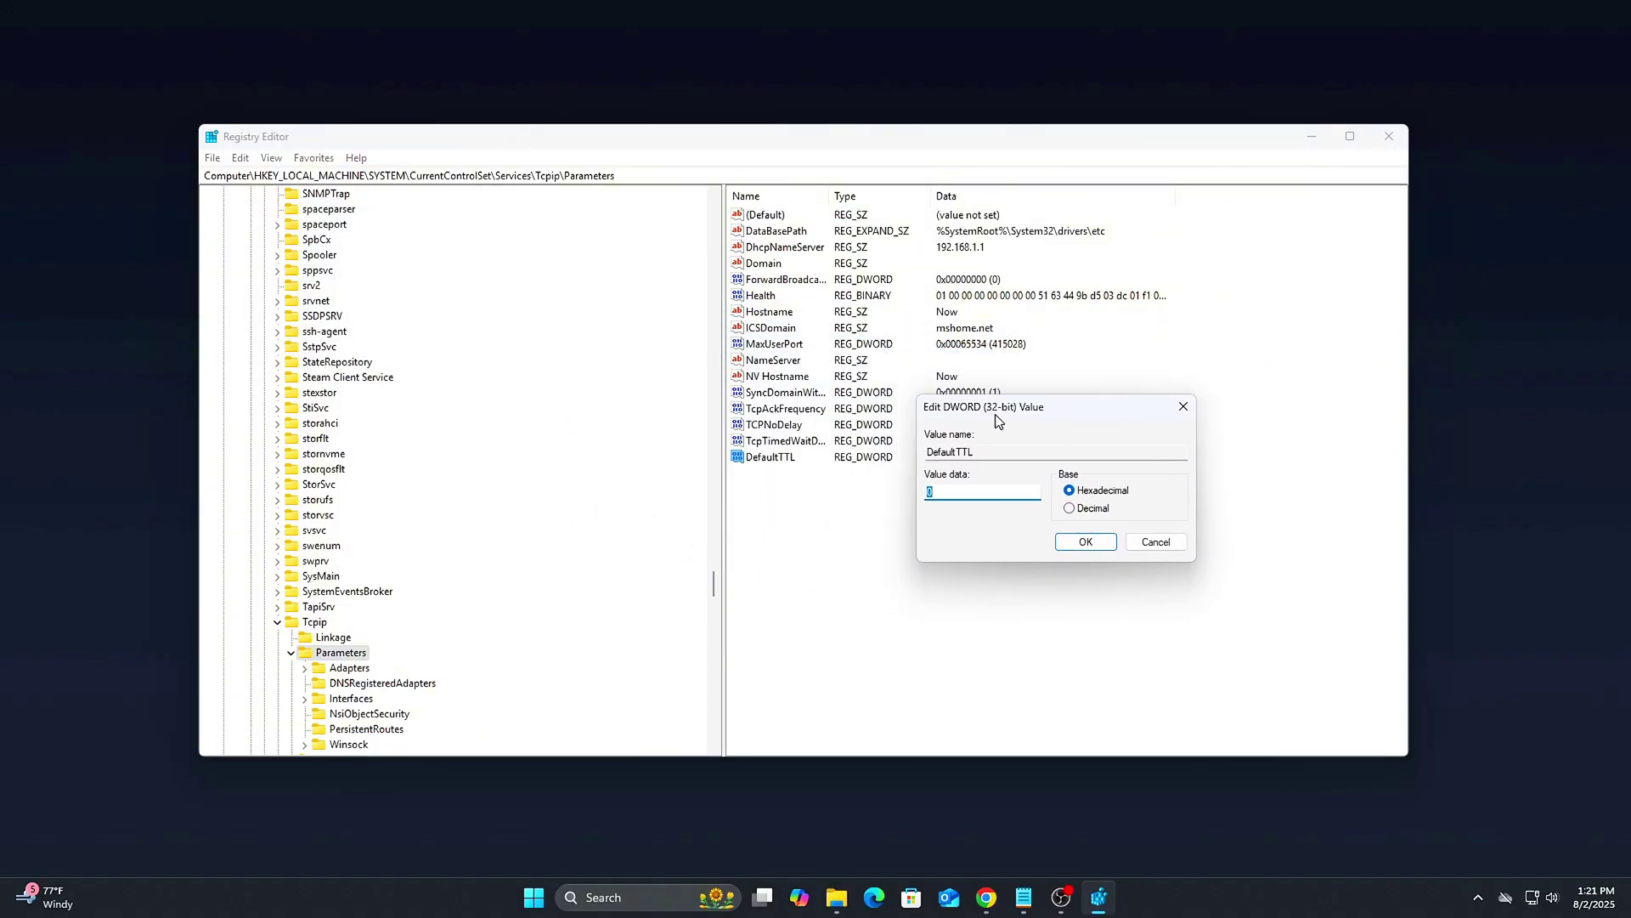
type("64")
left_click(1084, 548)
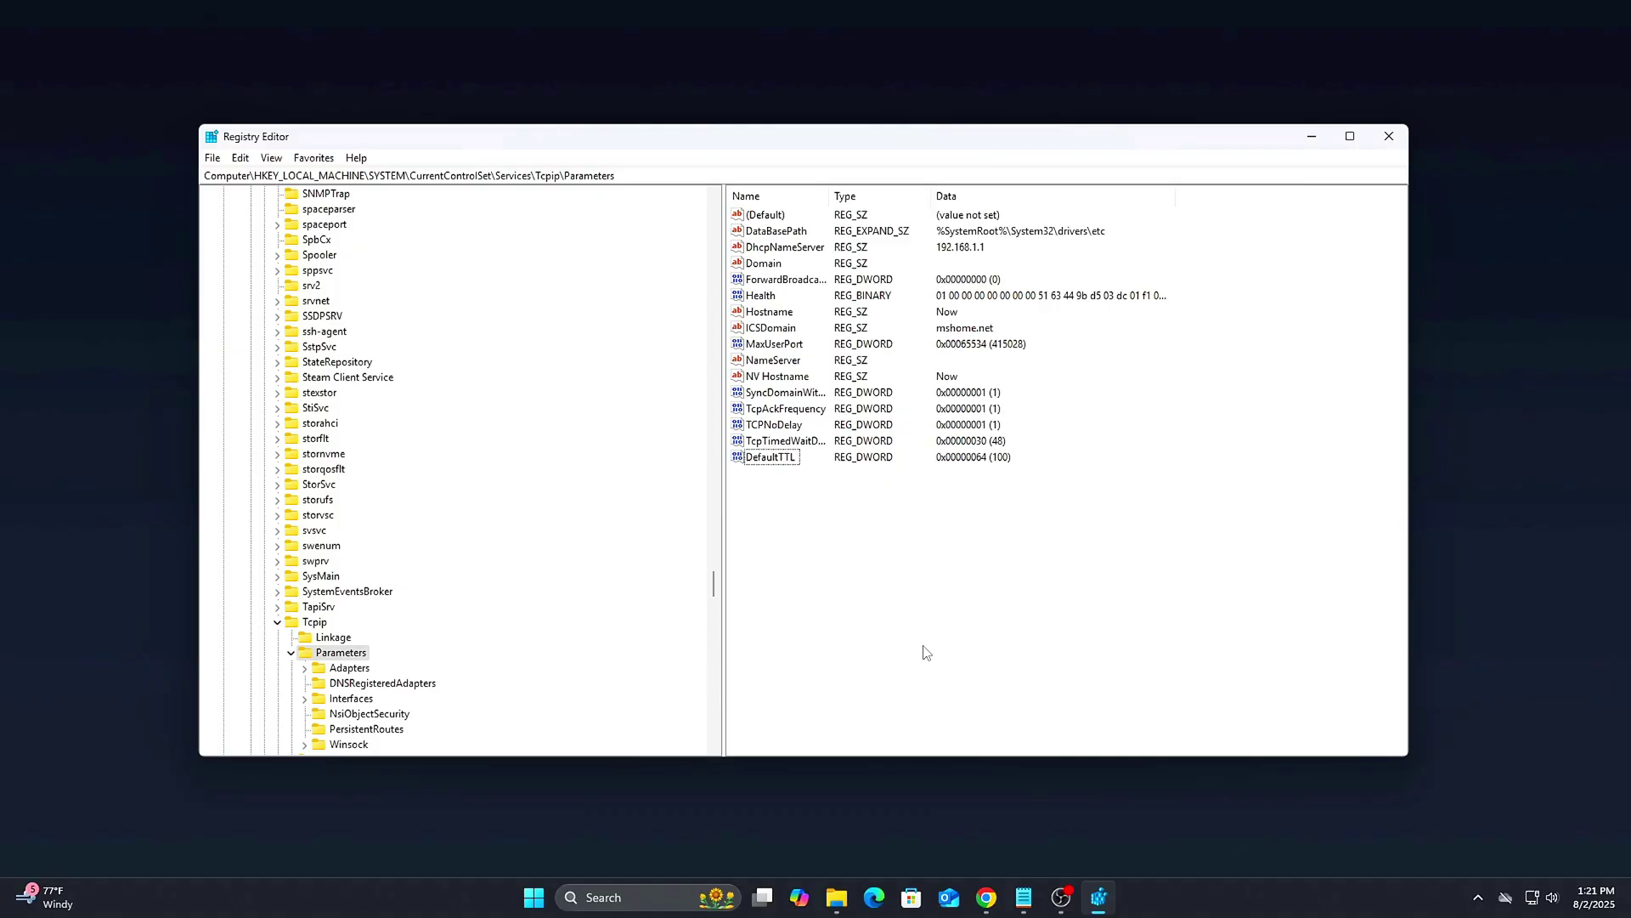
Add a DWORD value EnablePMTUDiscovery set to 1.
right_click(837, 575)
mouse_move(897, 580)
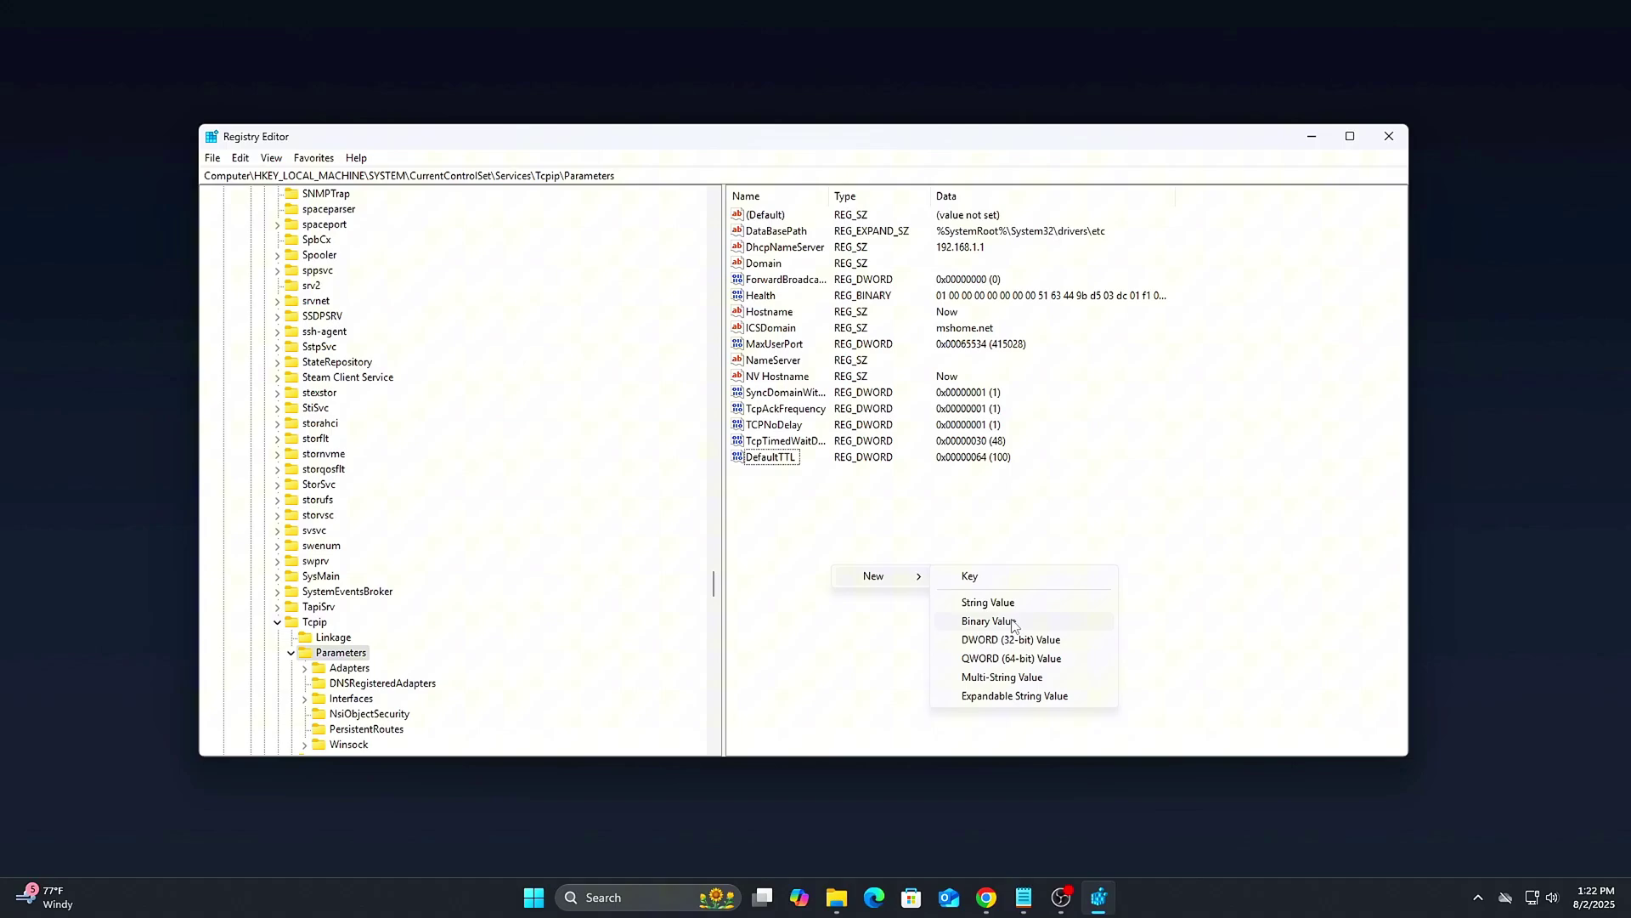
left_click(1019, 640)
type("EnablePMTUDiscovery")
key("Return")
key("Return")
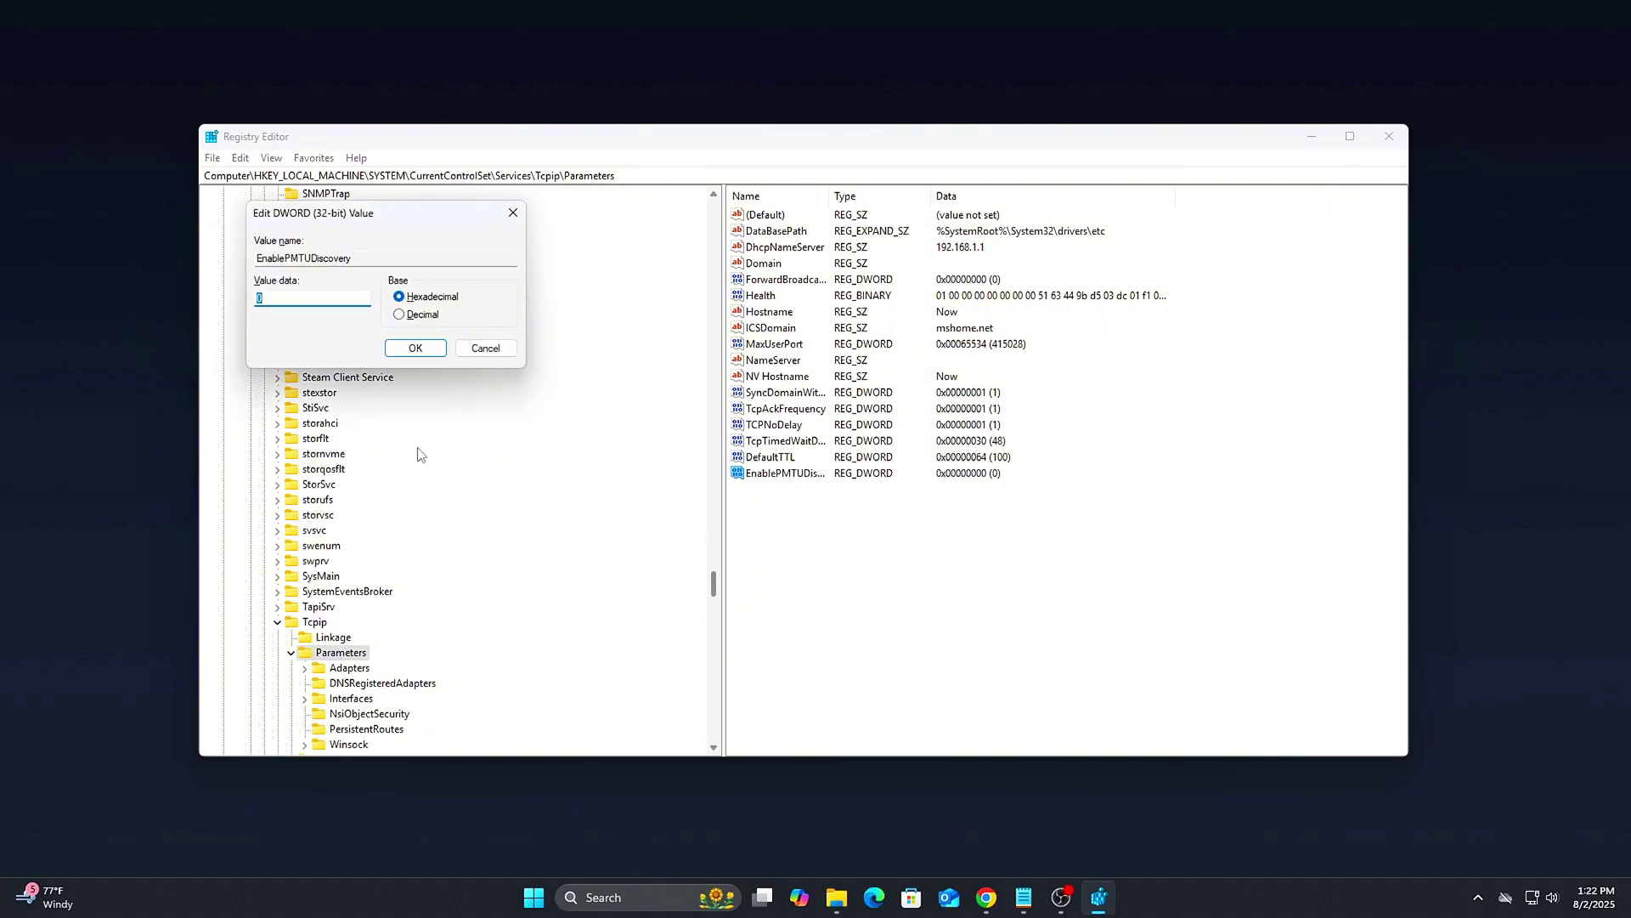
type("1")
left_click_drag(365, 216, 795, 428)
key("Return")
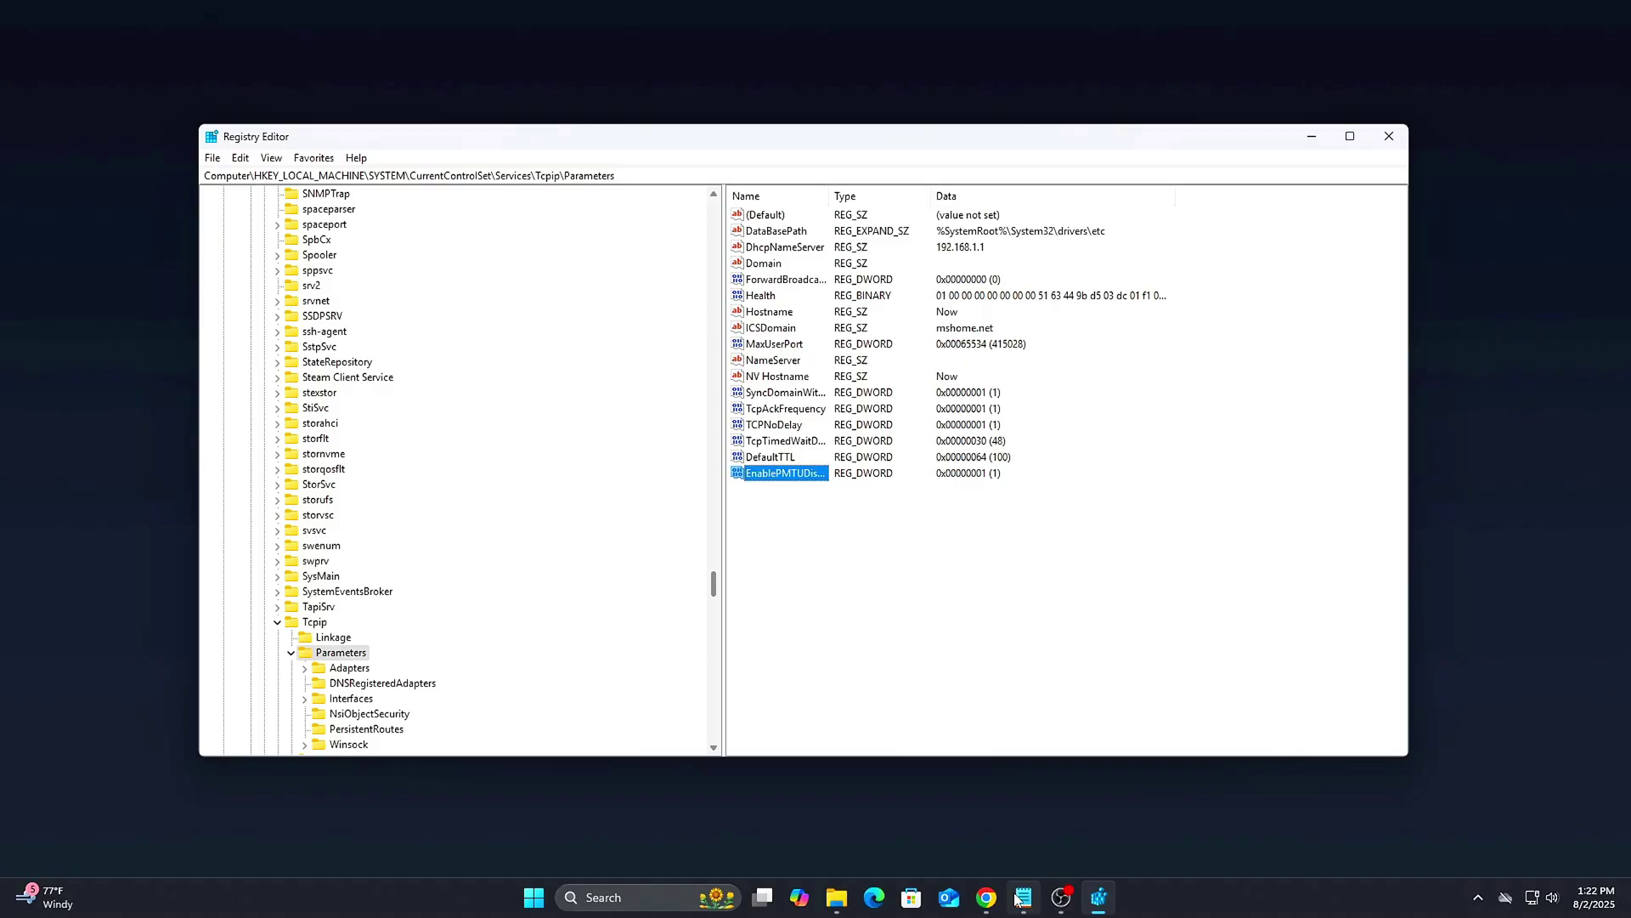
Add a DWORD value EnableTCPChimney set to 0.
right_click(835, 600)
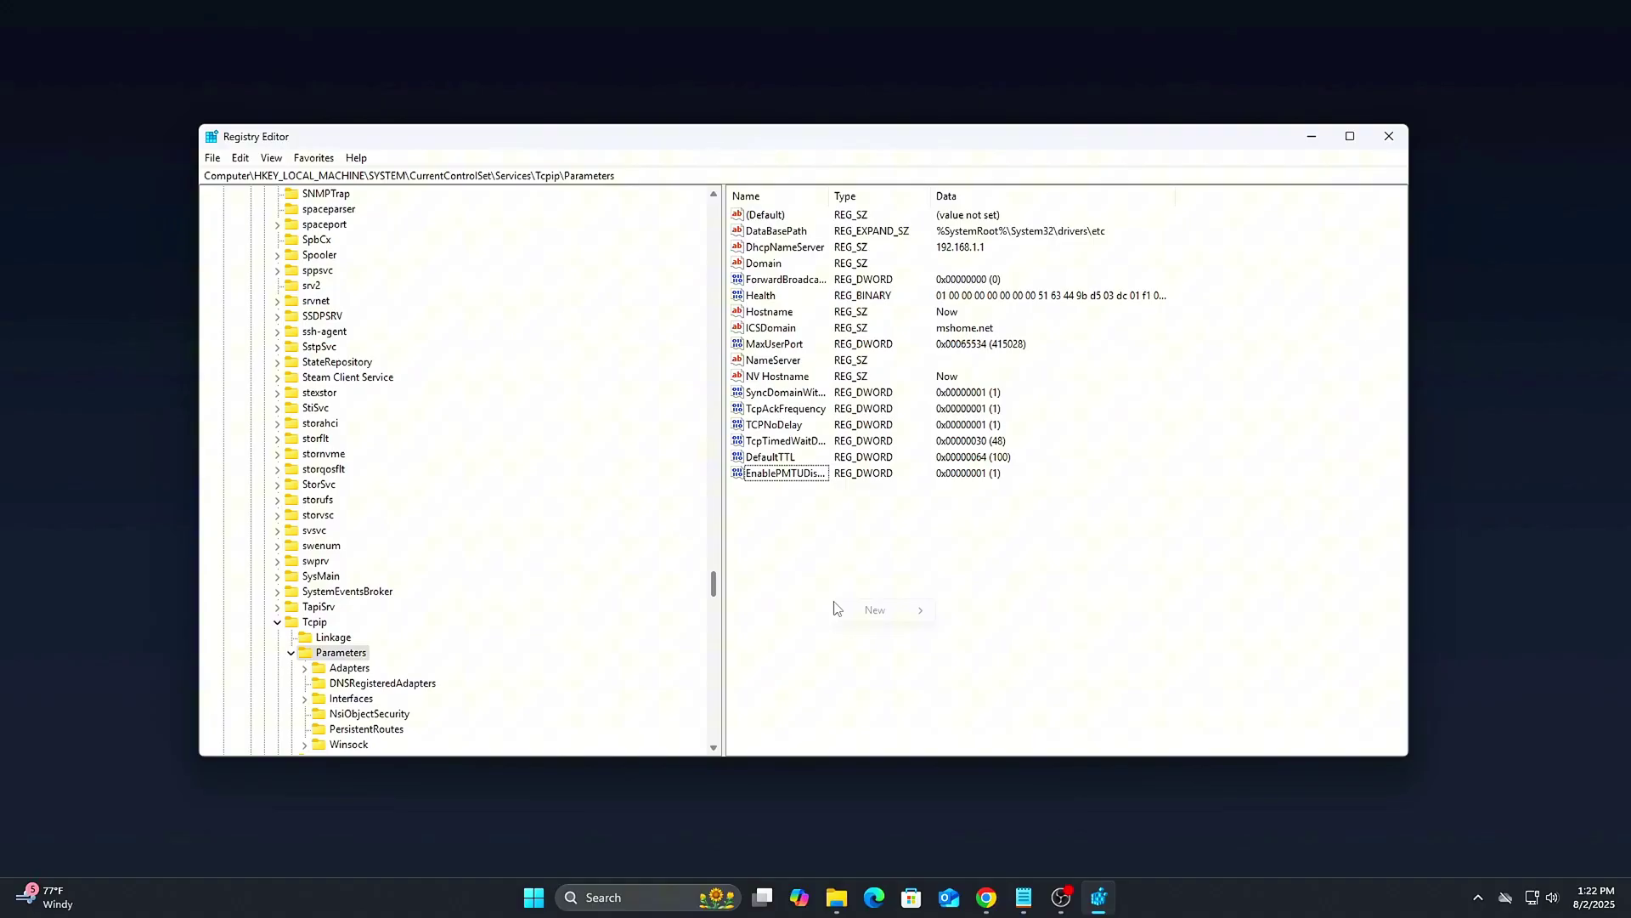
mouse_move(879, 609)
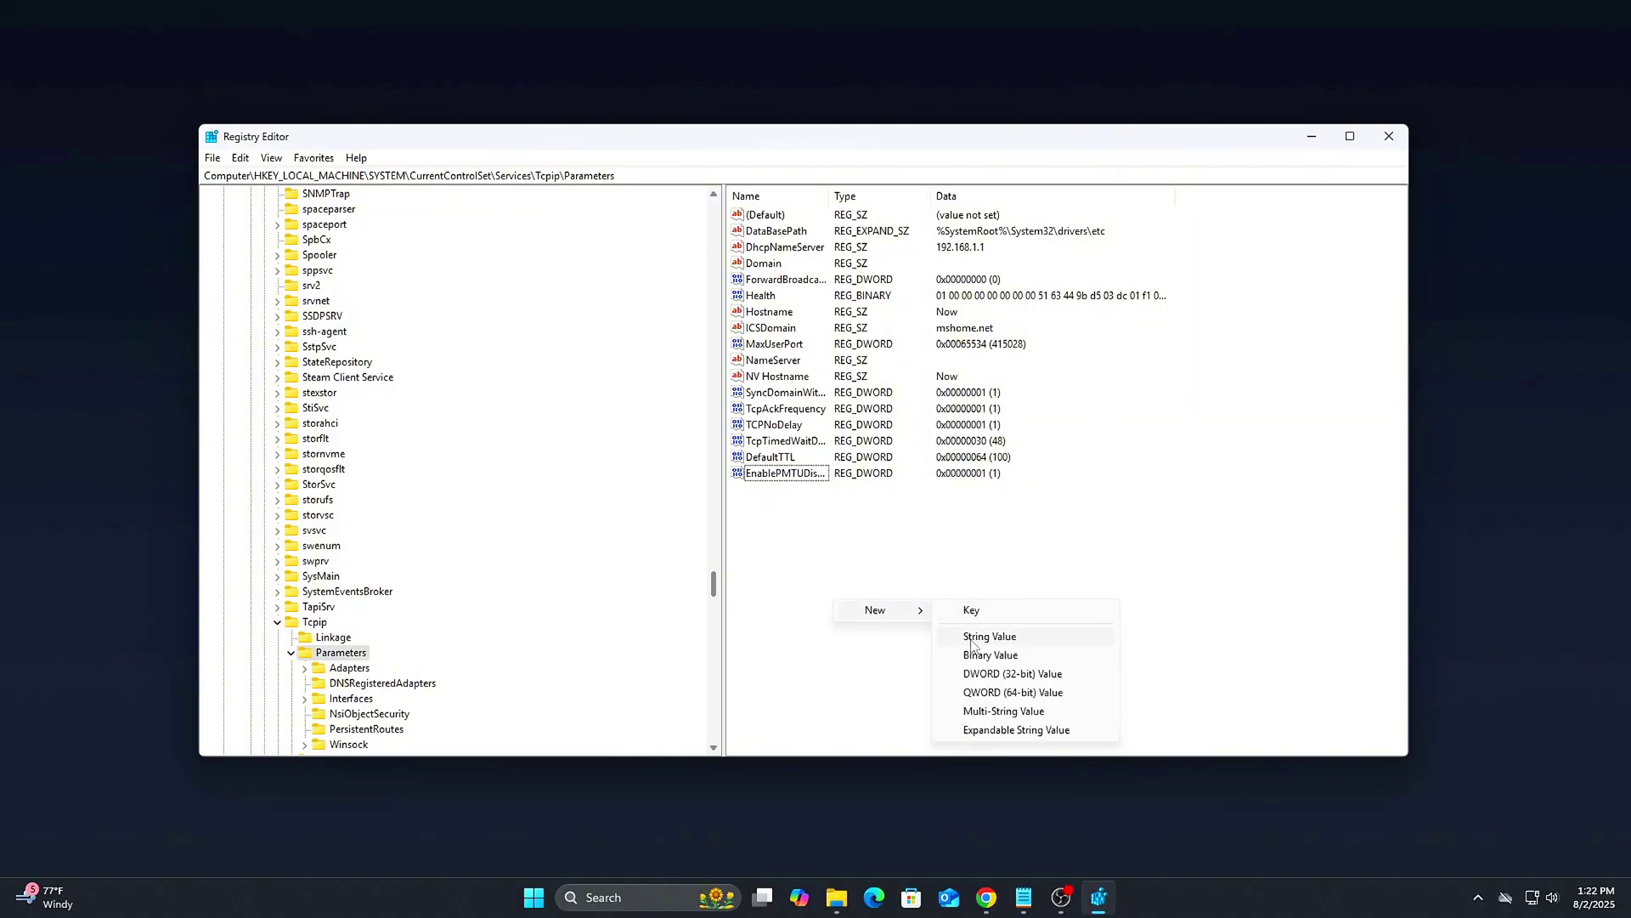
left_click(1023, 677)
type("EnableTCPChimney")
key("Return")
key("Return")
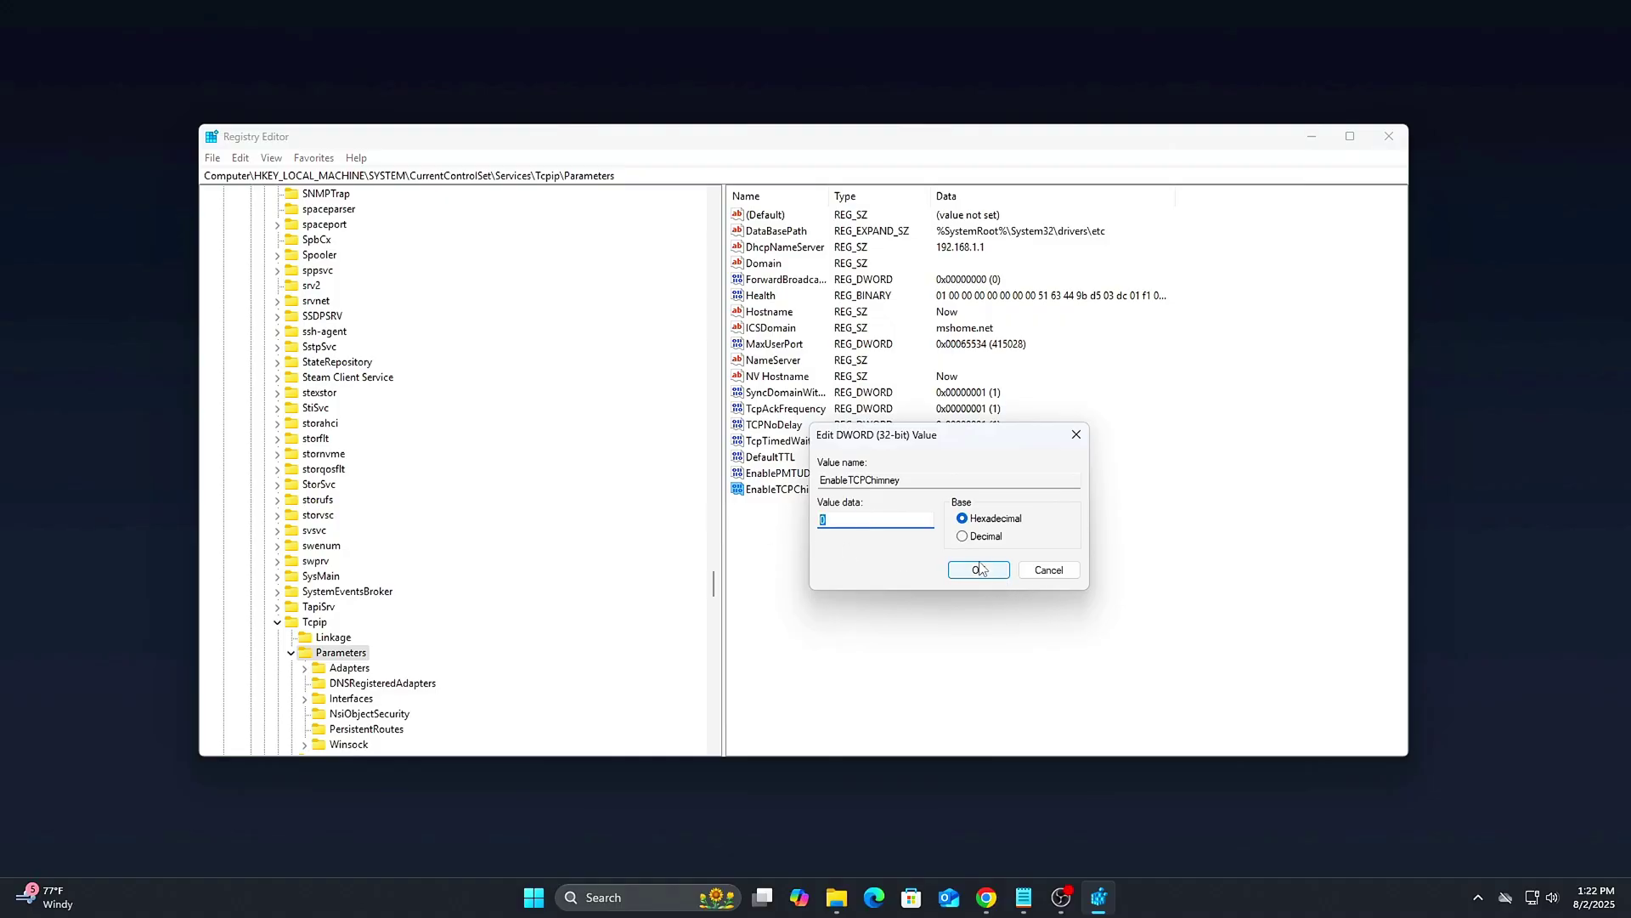
left_click(978, 571)
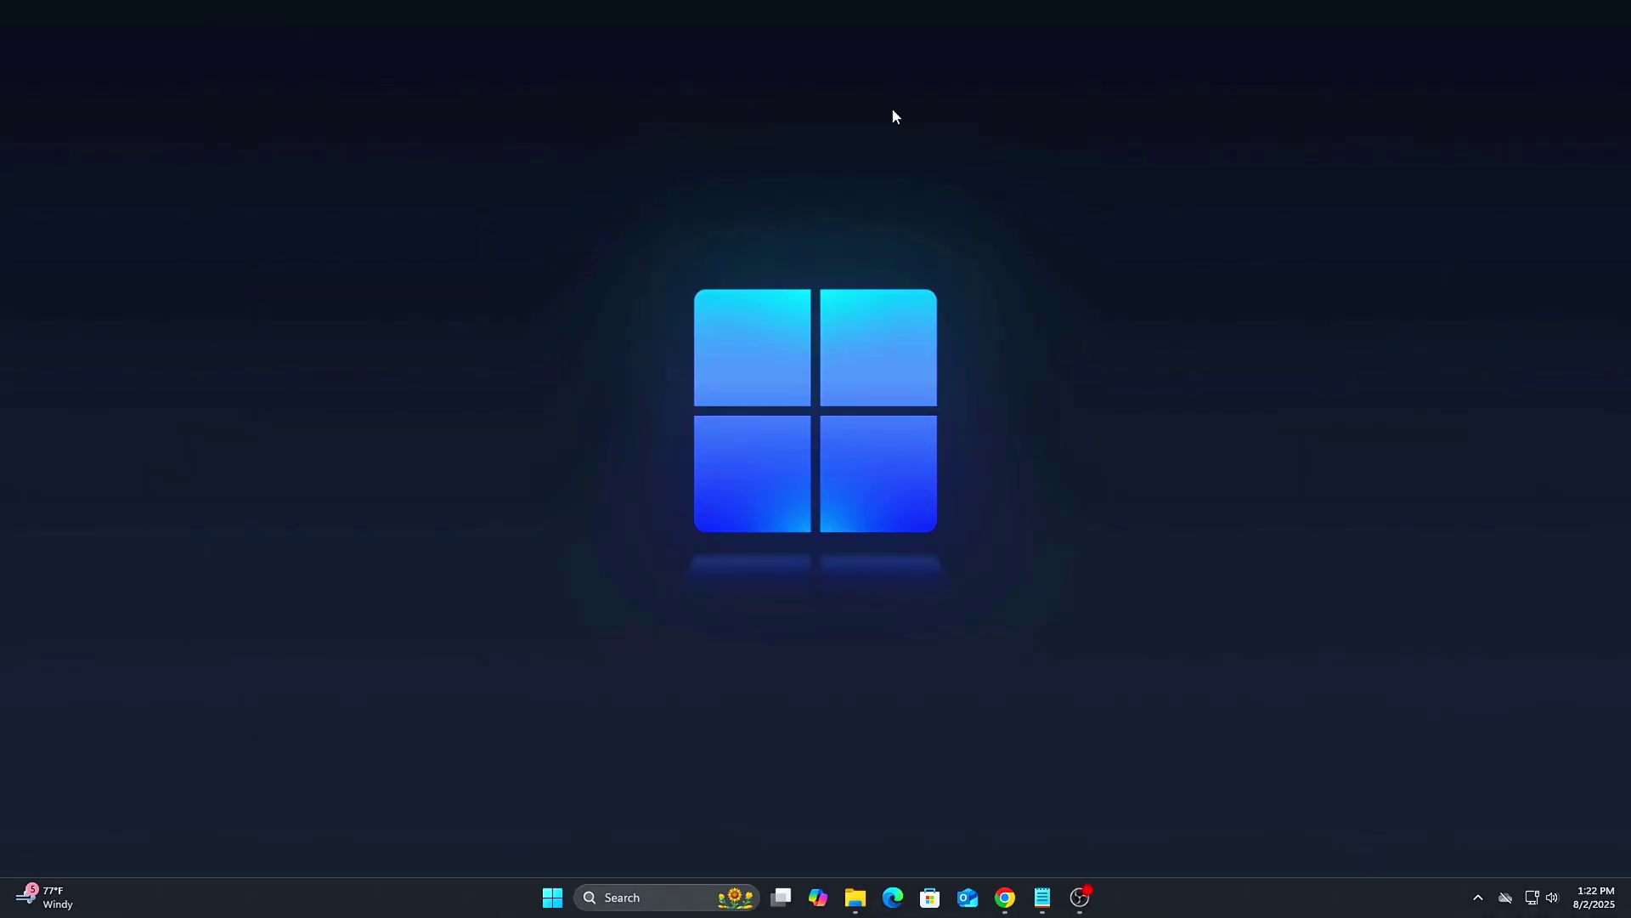
Run powercfg -duplicatescheme e9a42b02-d5df-448d-aa00-03f14749eb61 in Command Prompt and copy the new GUID.
key("super")
type("cmd")
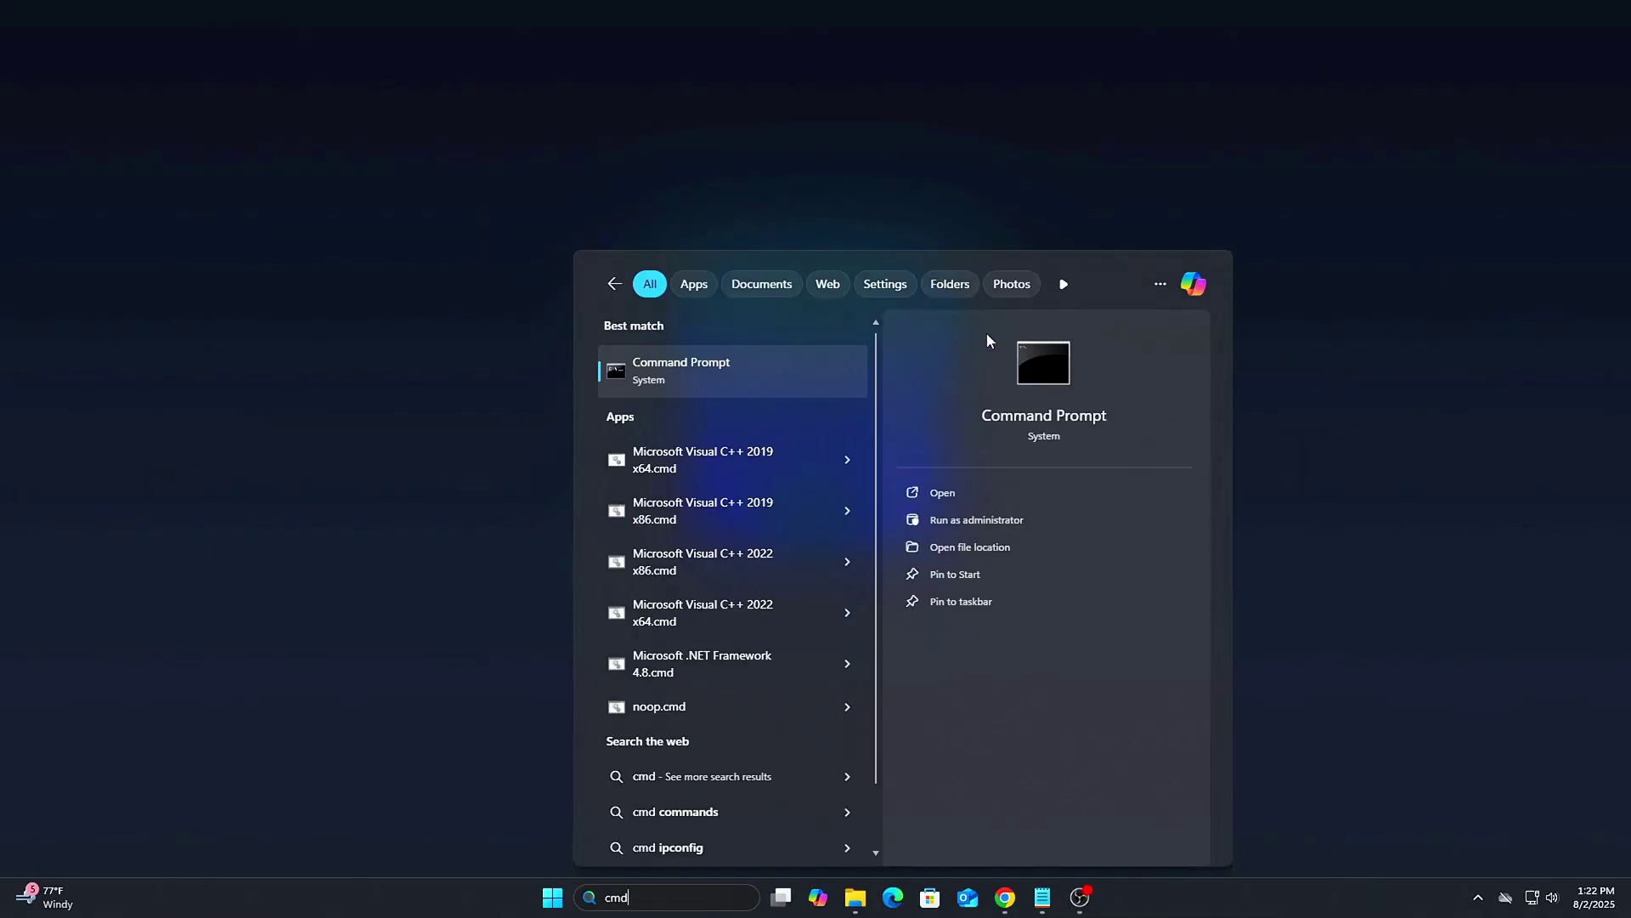
left_click(953, 503)
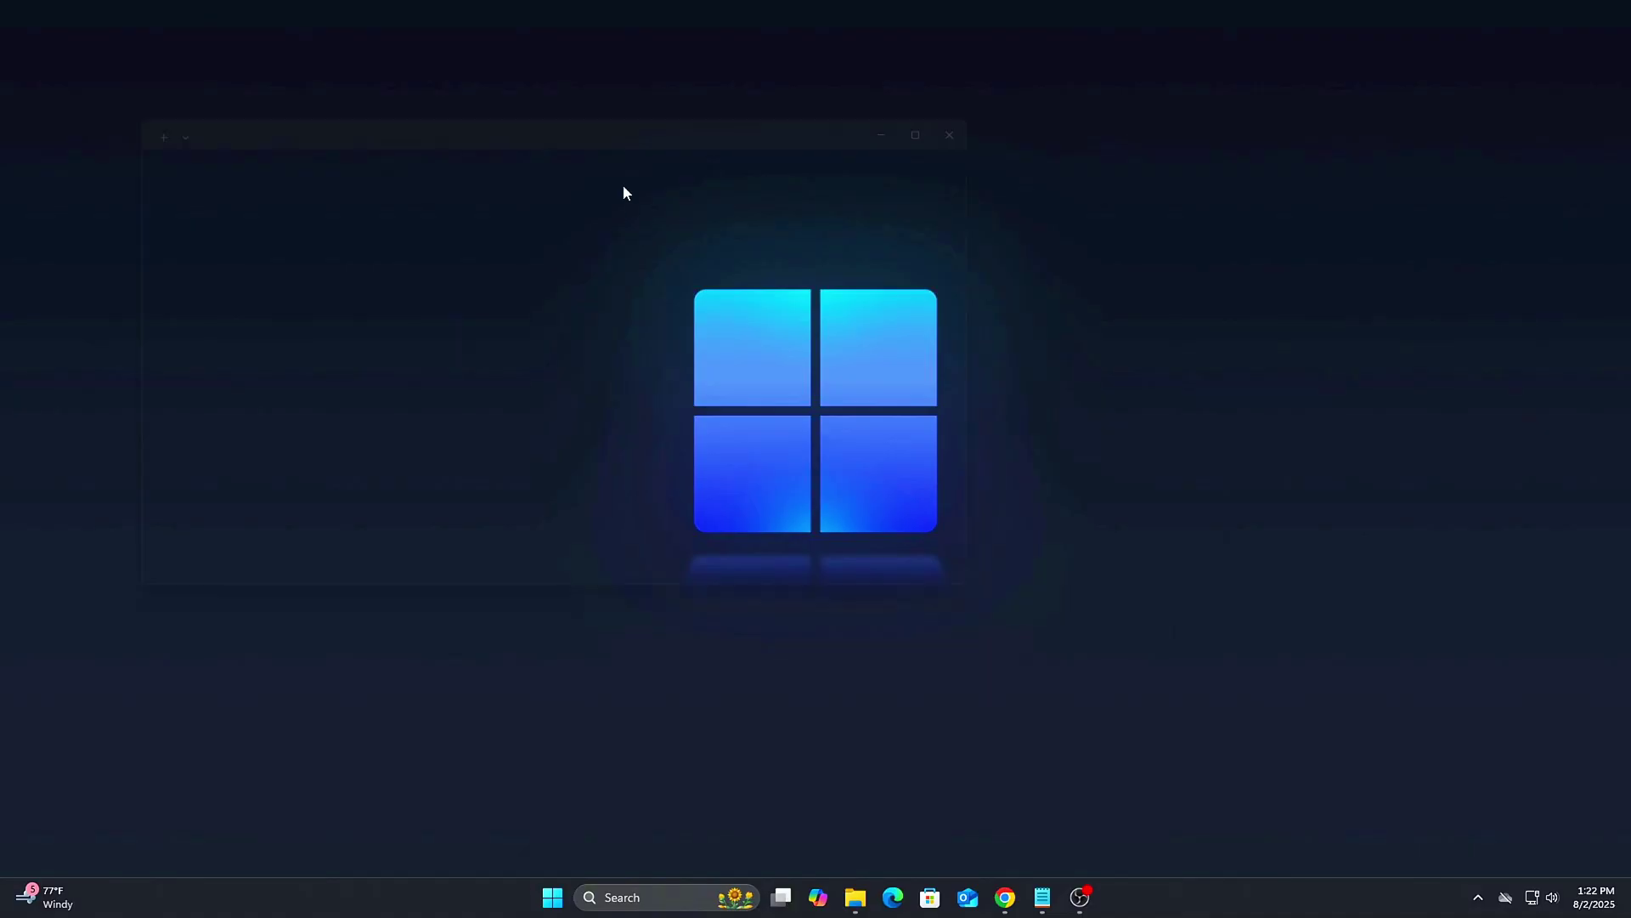
type("powercfg -duplicatescheme e9a42b02-d5df-448d-aa00-03f14749eb61")
key("Return")
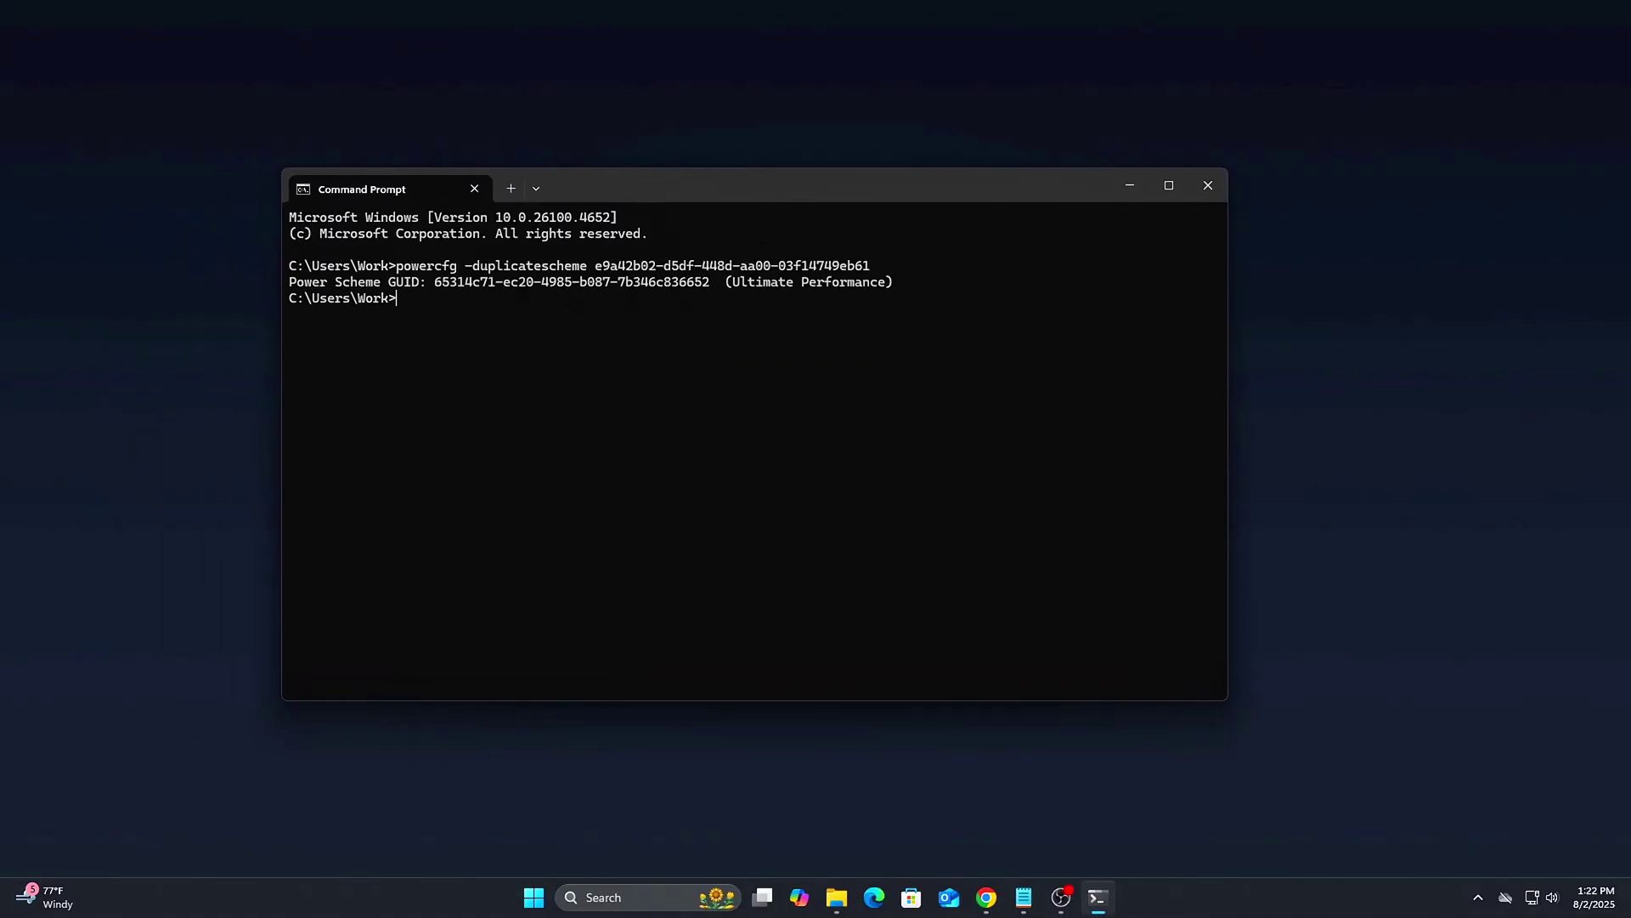
left_click_drag(901, 281, 434, 281)
key("ctrl+c")
left_click(1207, 186)
type("power")
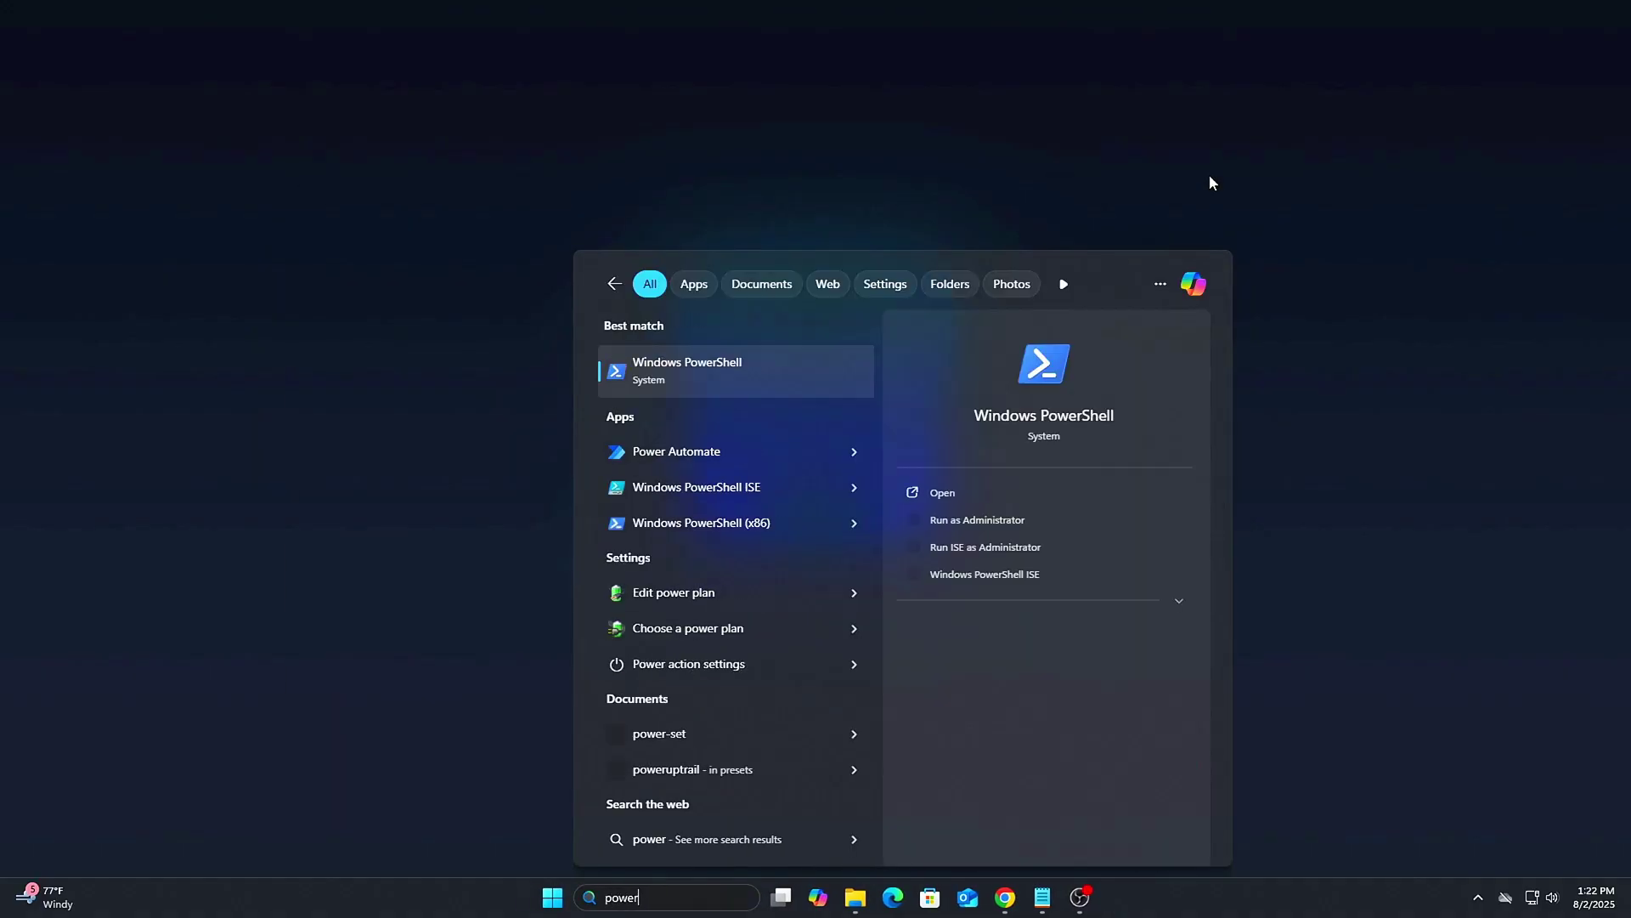
type(" options")
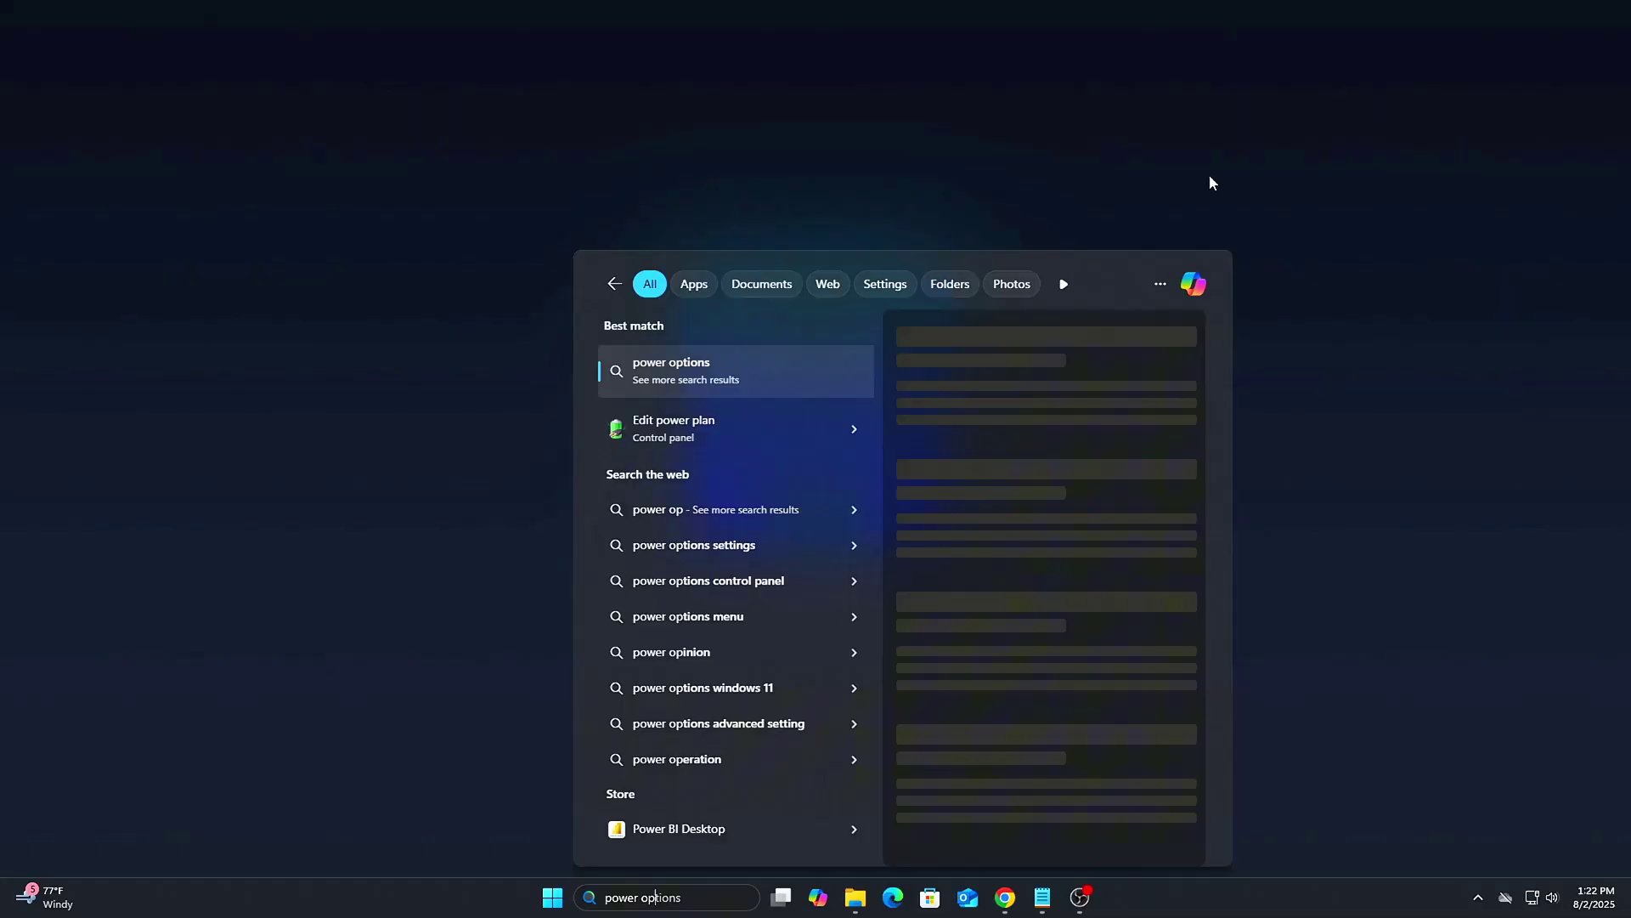
key("Down")
key("Return")
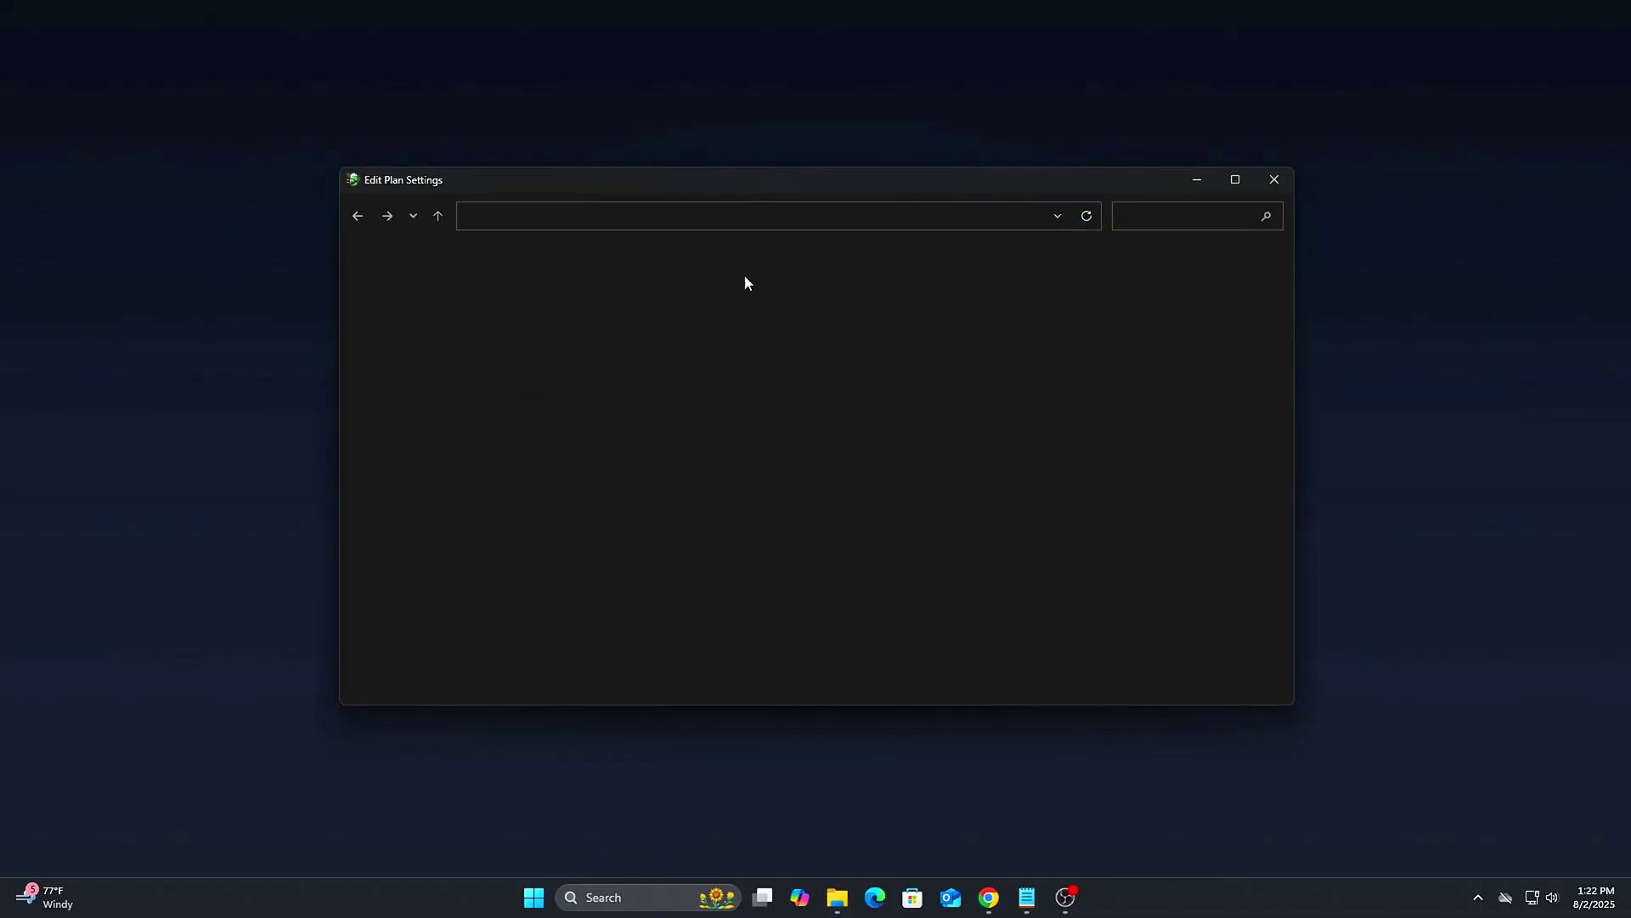
key("alt+Up")
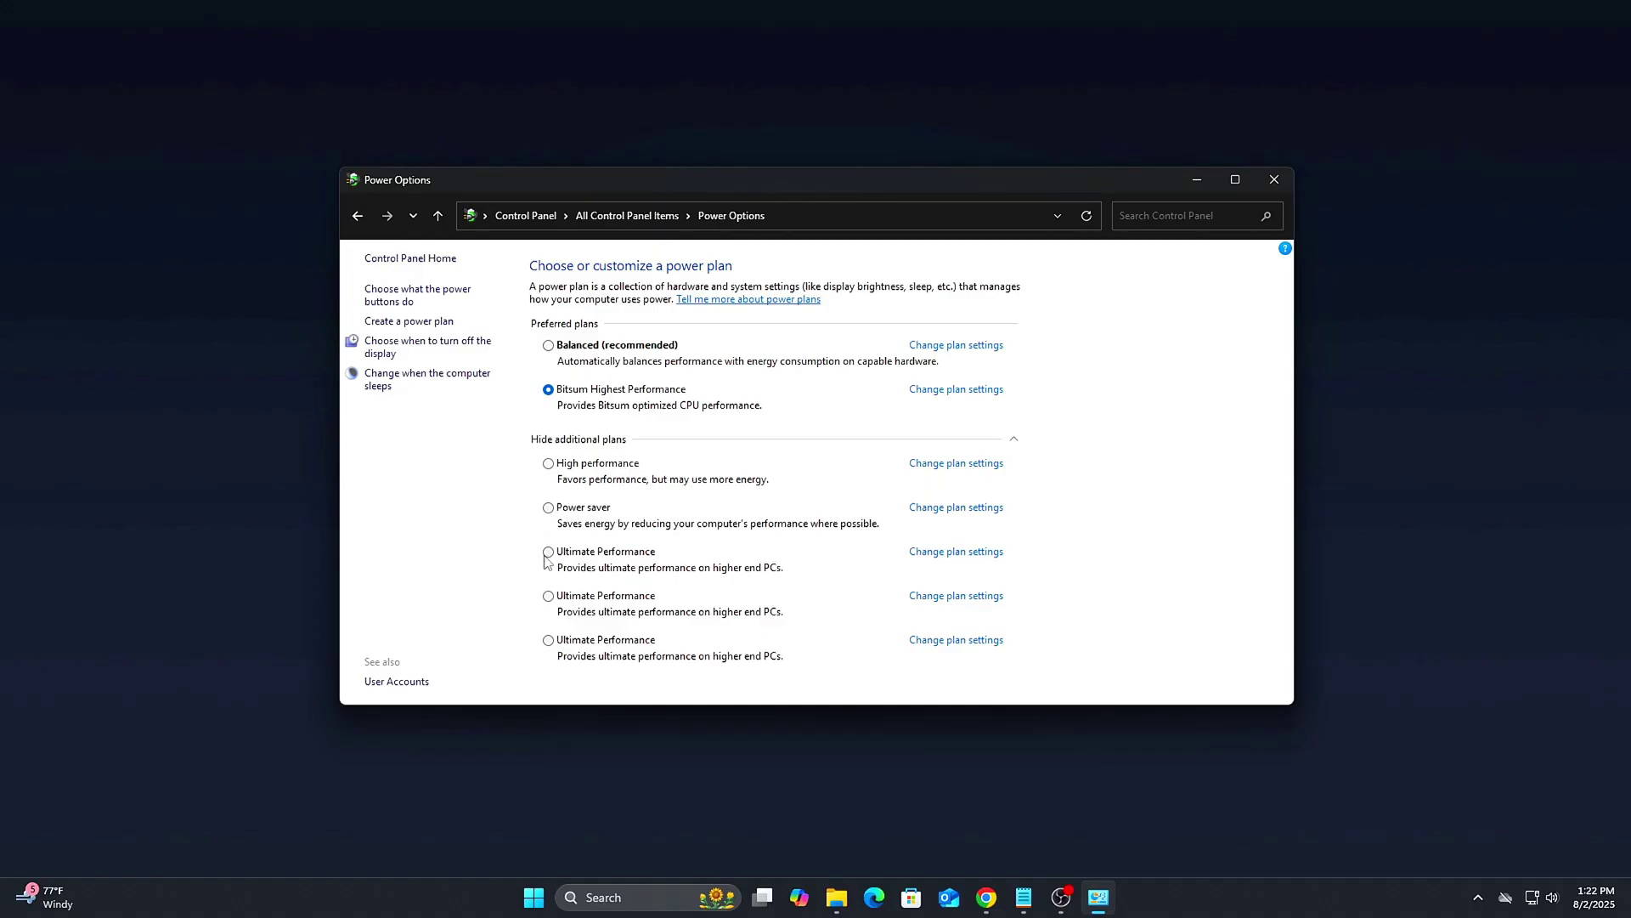
left_click(1285, 179)
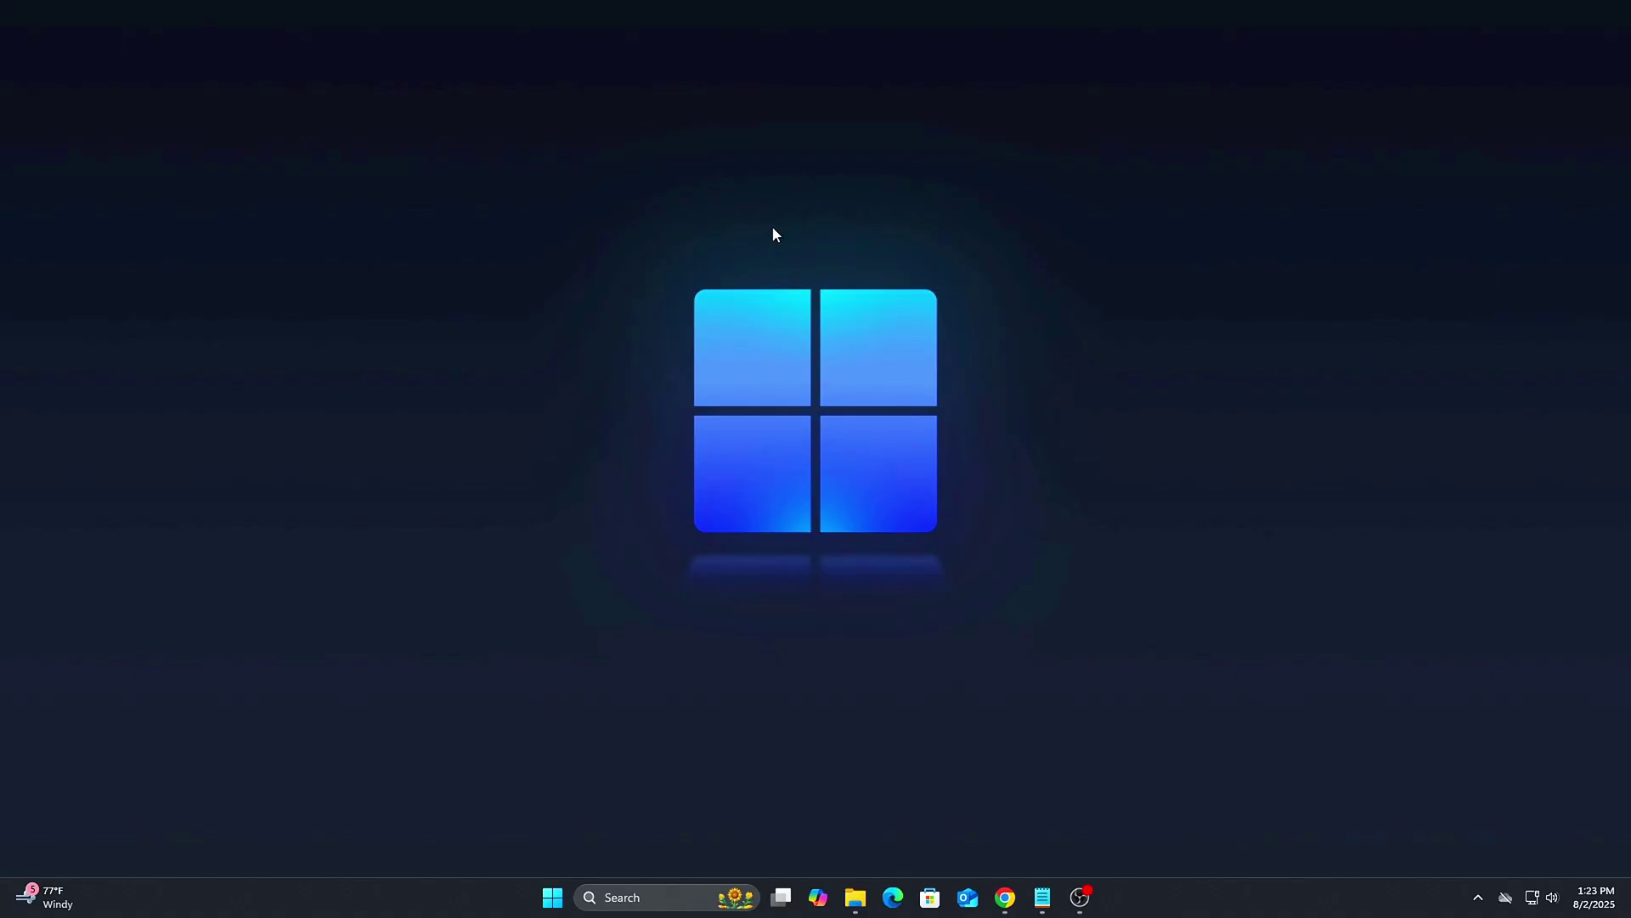
Open the Realtek Ethernet adapter's properties on the Advanced tab in Device Manager.
key("super+x")
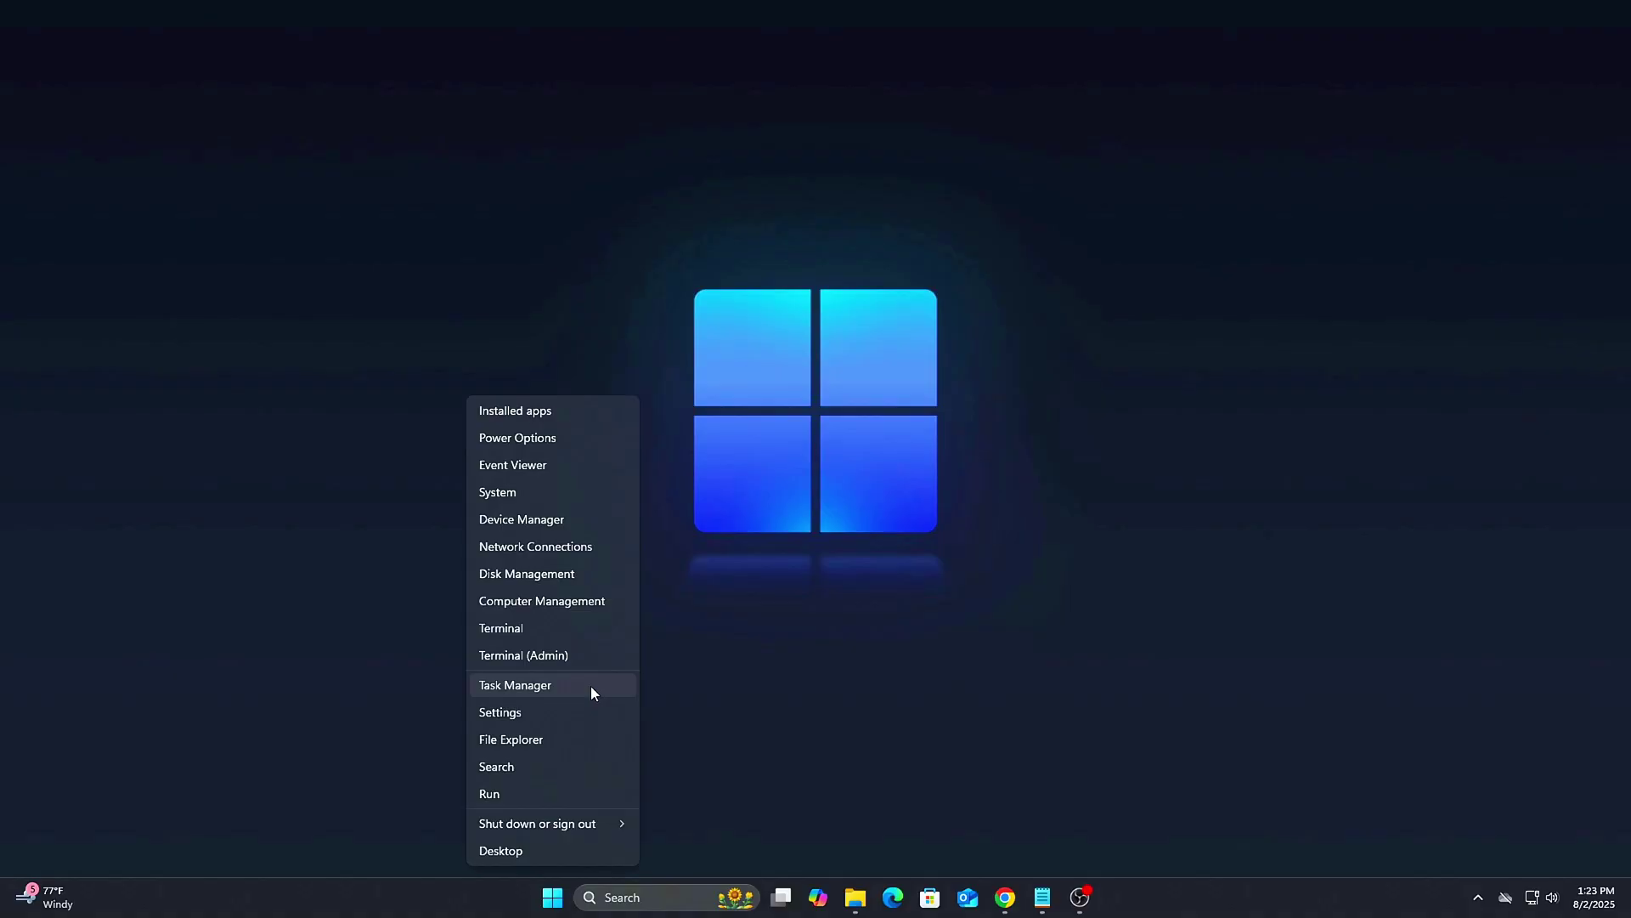
left_click(526, 551)
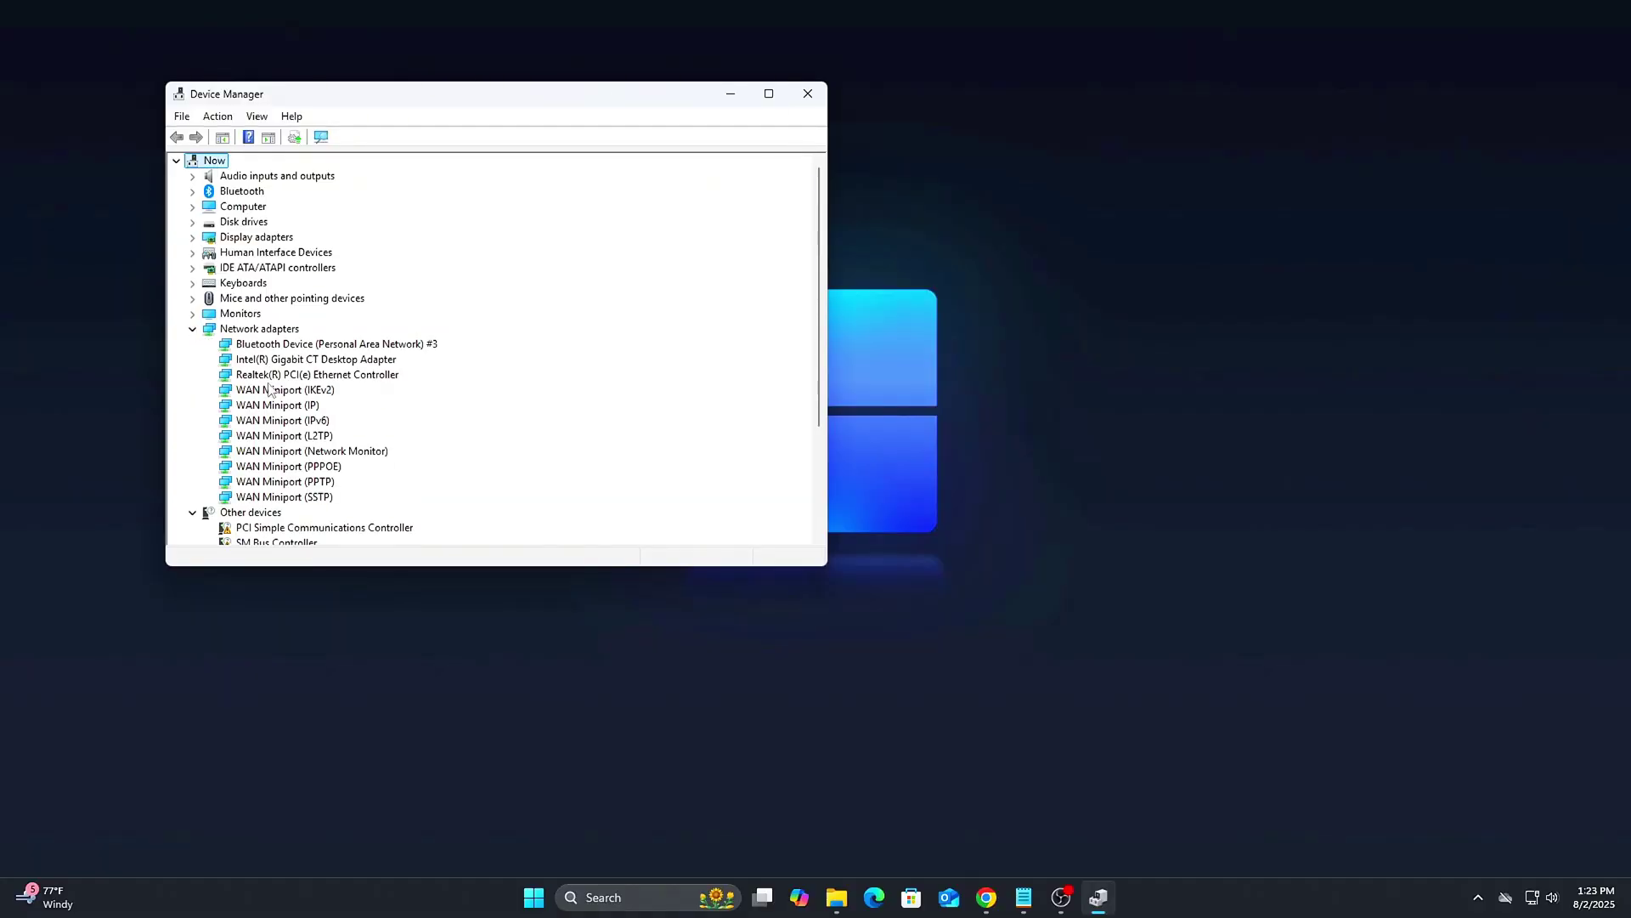
left_click(280, 344)
left_click(258, 375)
left_click(302, 363)
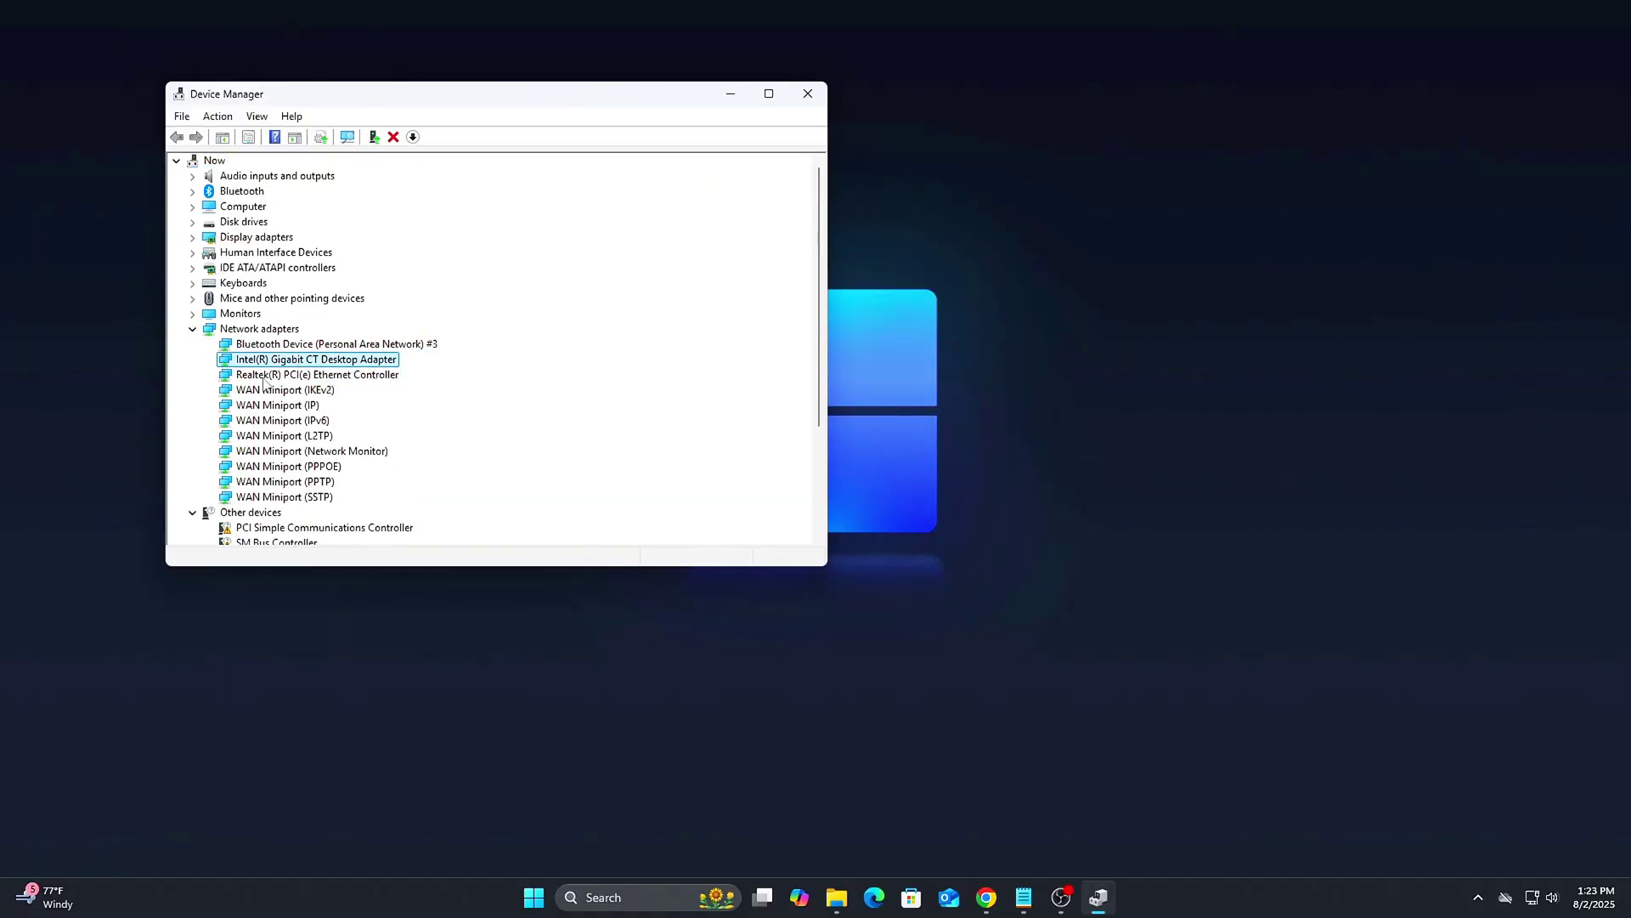
right_click(302, 376)
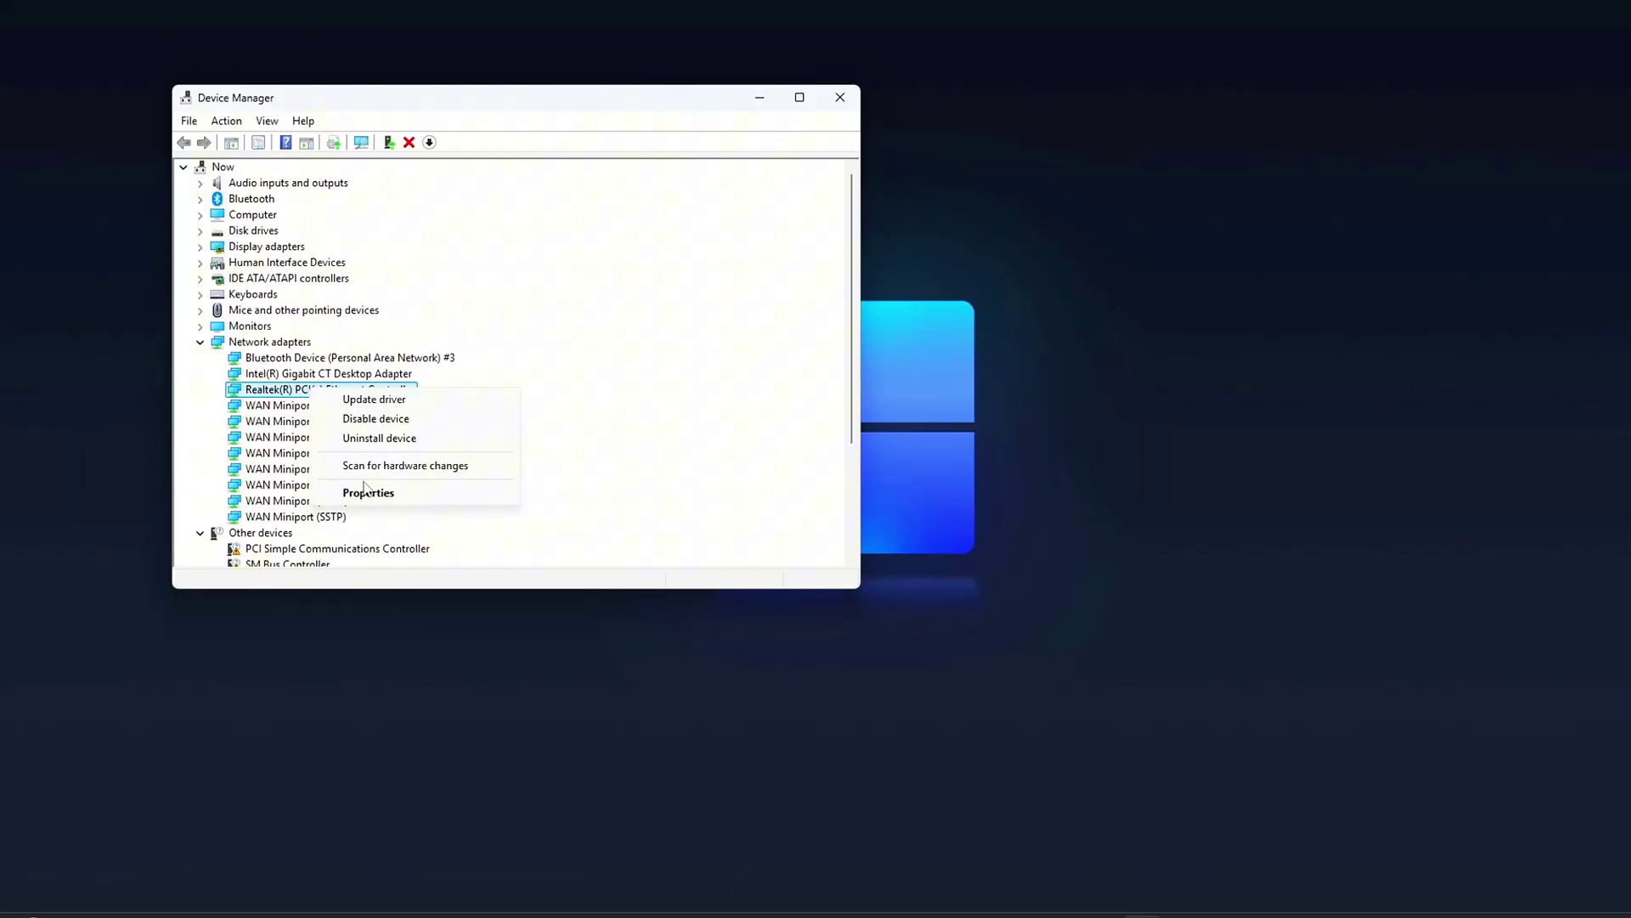
left_click(356, 476)
left_click(547, 219)
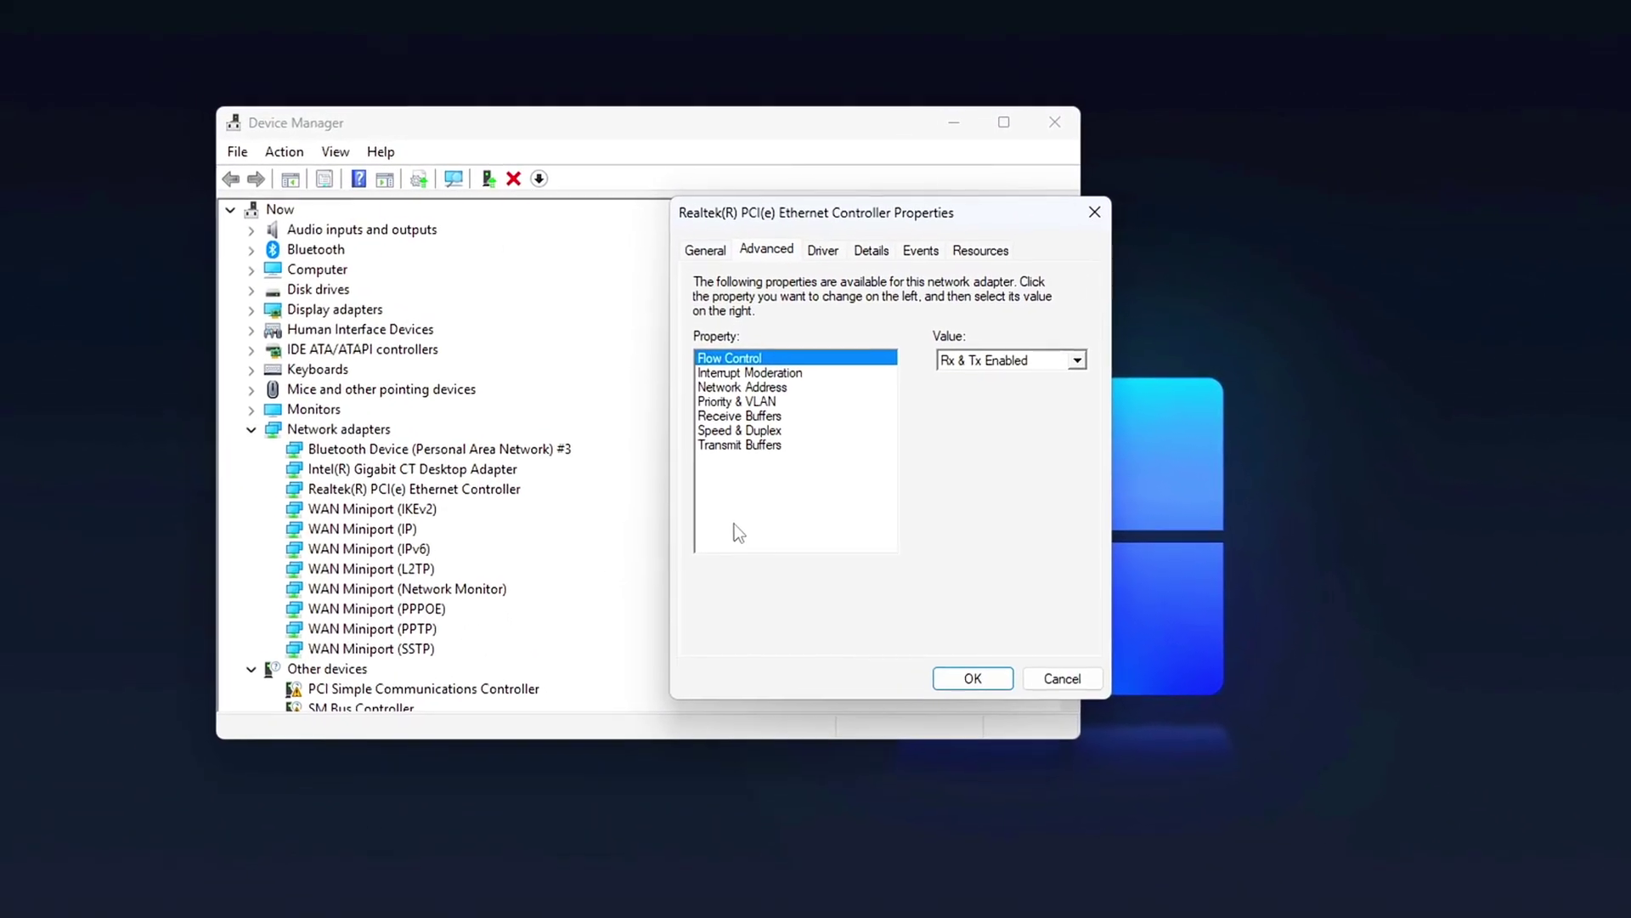
Set Interrupt Moderation to Disabled and Transmit Buffers from 128 to 1.
left_click(717, 365)
left_click(1013, 362)
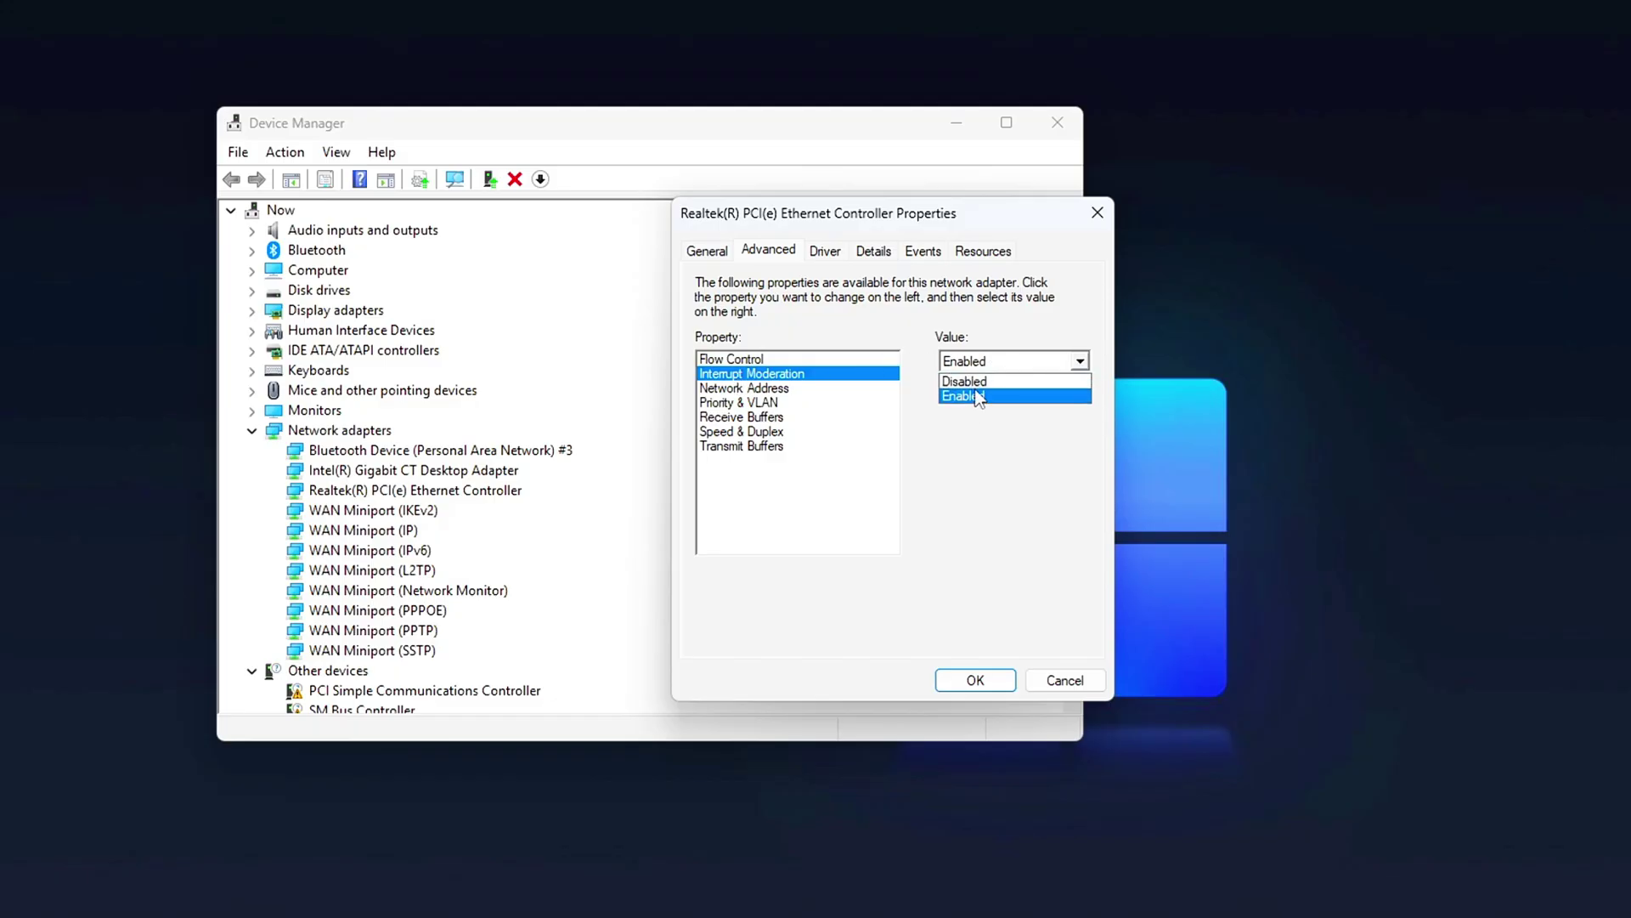
left_click(967, 391)
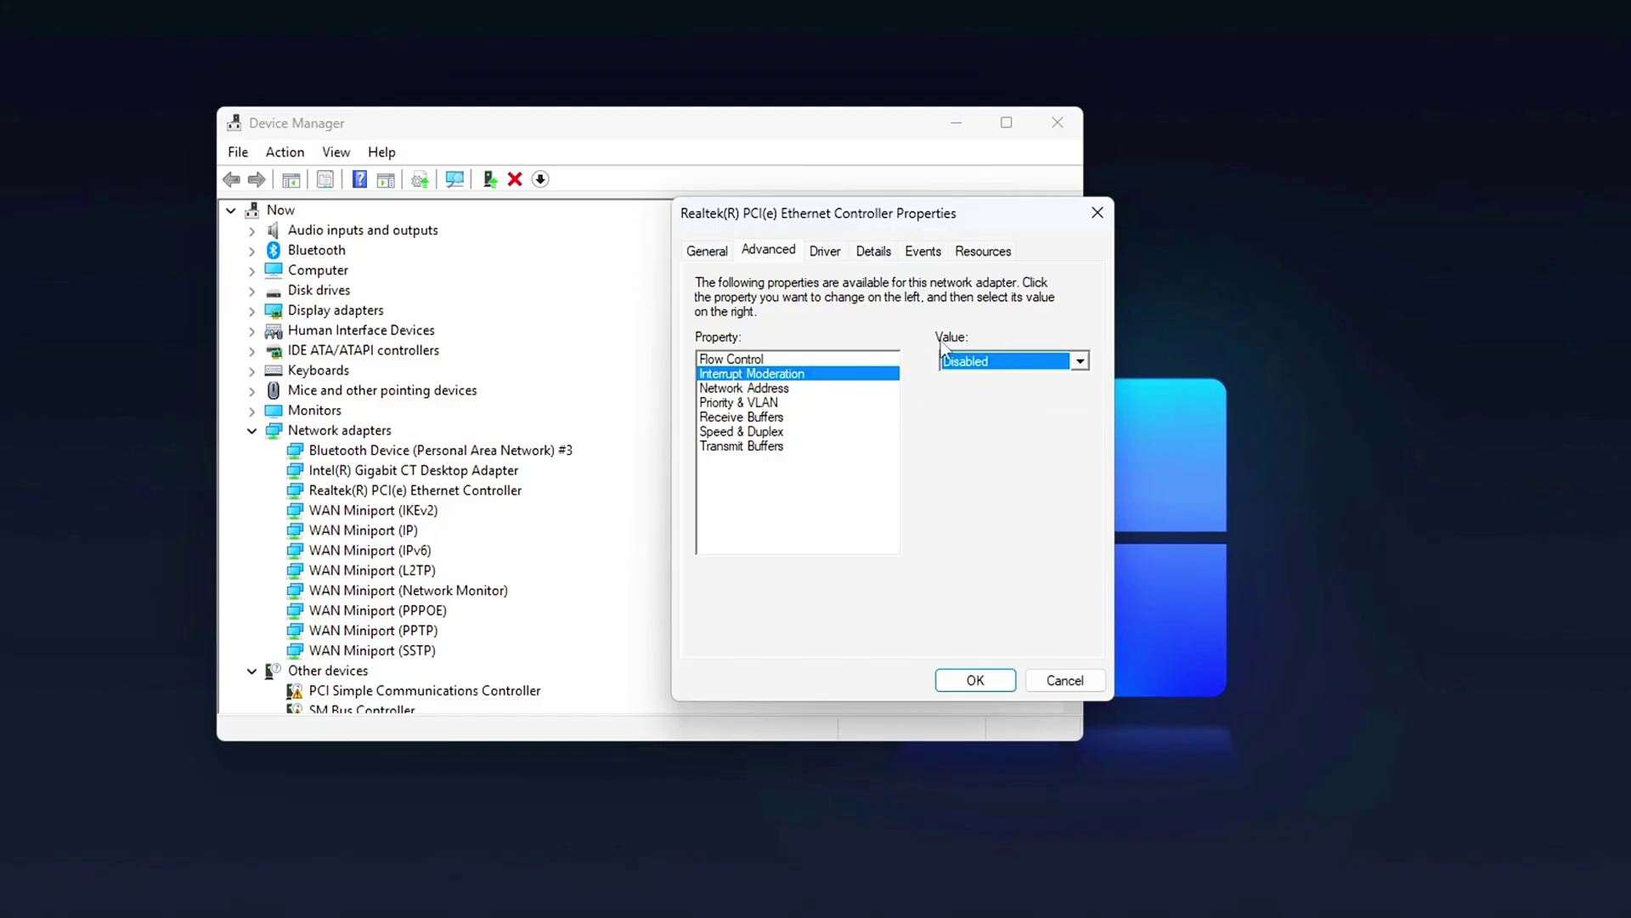
left_click(763, 446)
left_click(760, 403)
left_click(770, 448)
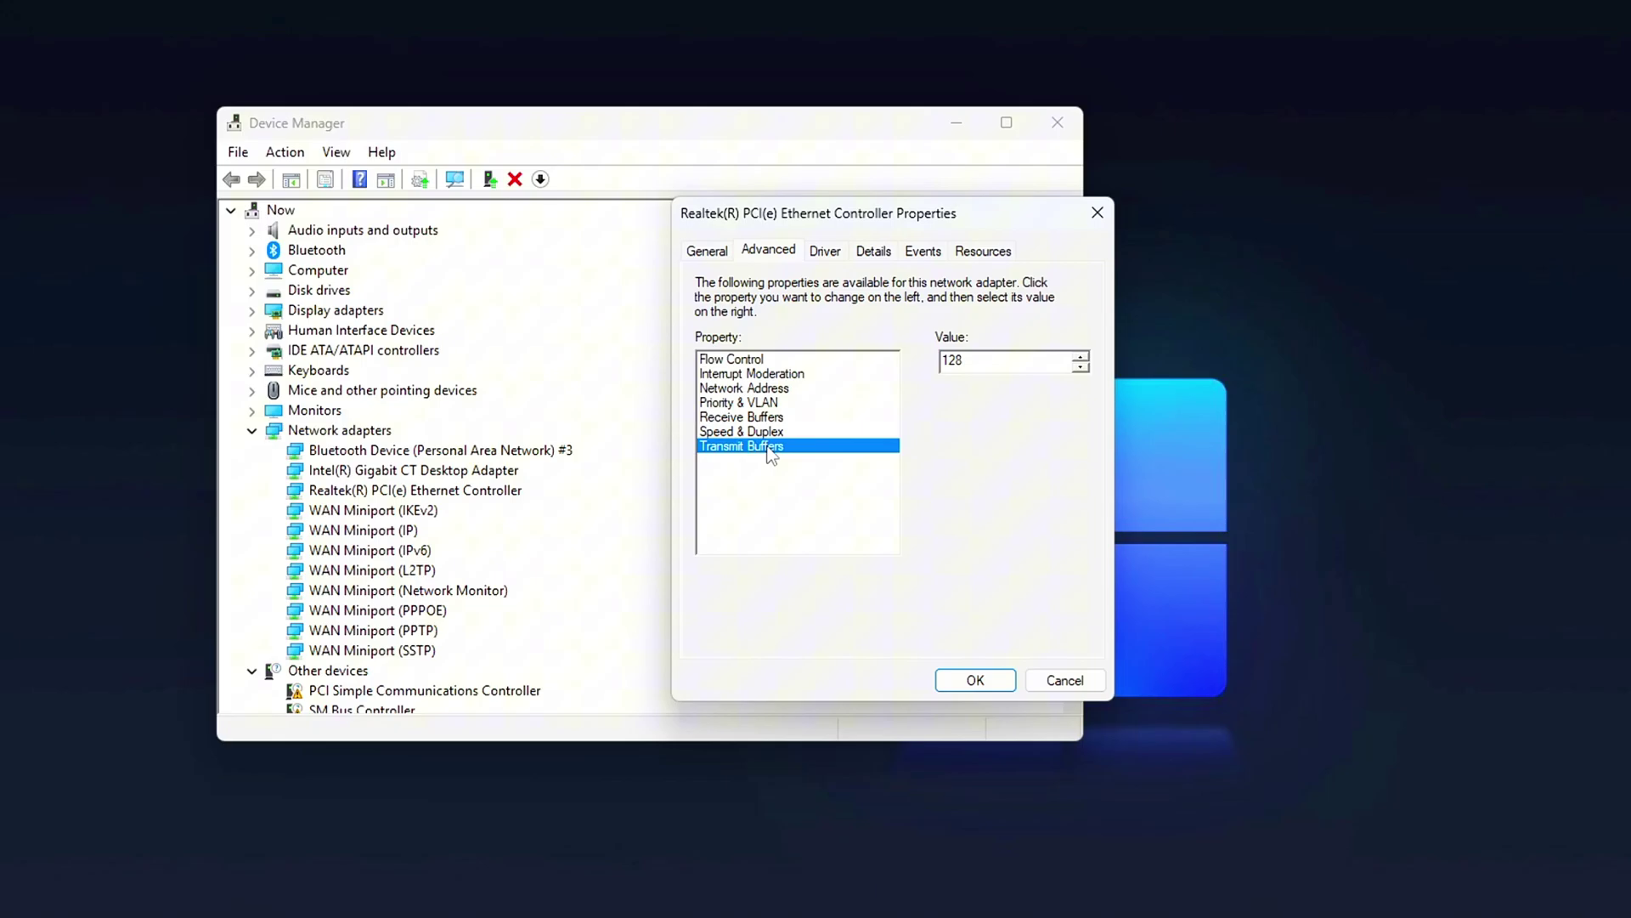
left_click_drag(941, 363, 939, 363)
type("1")
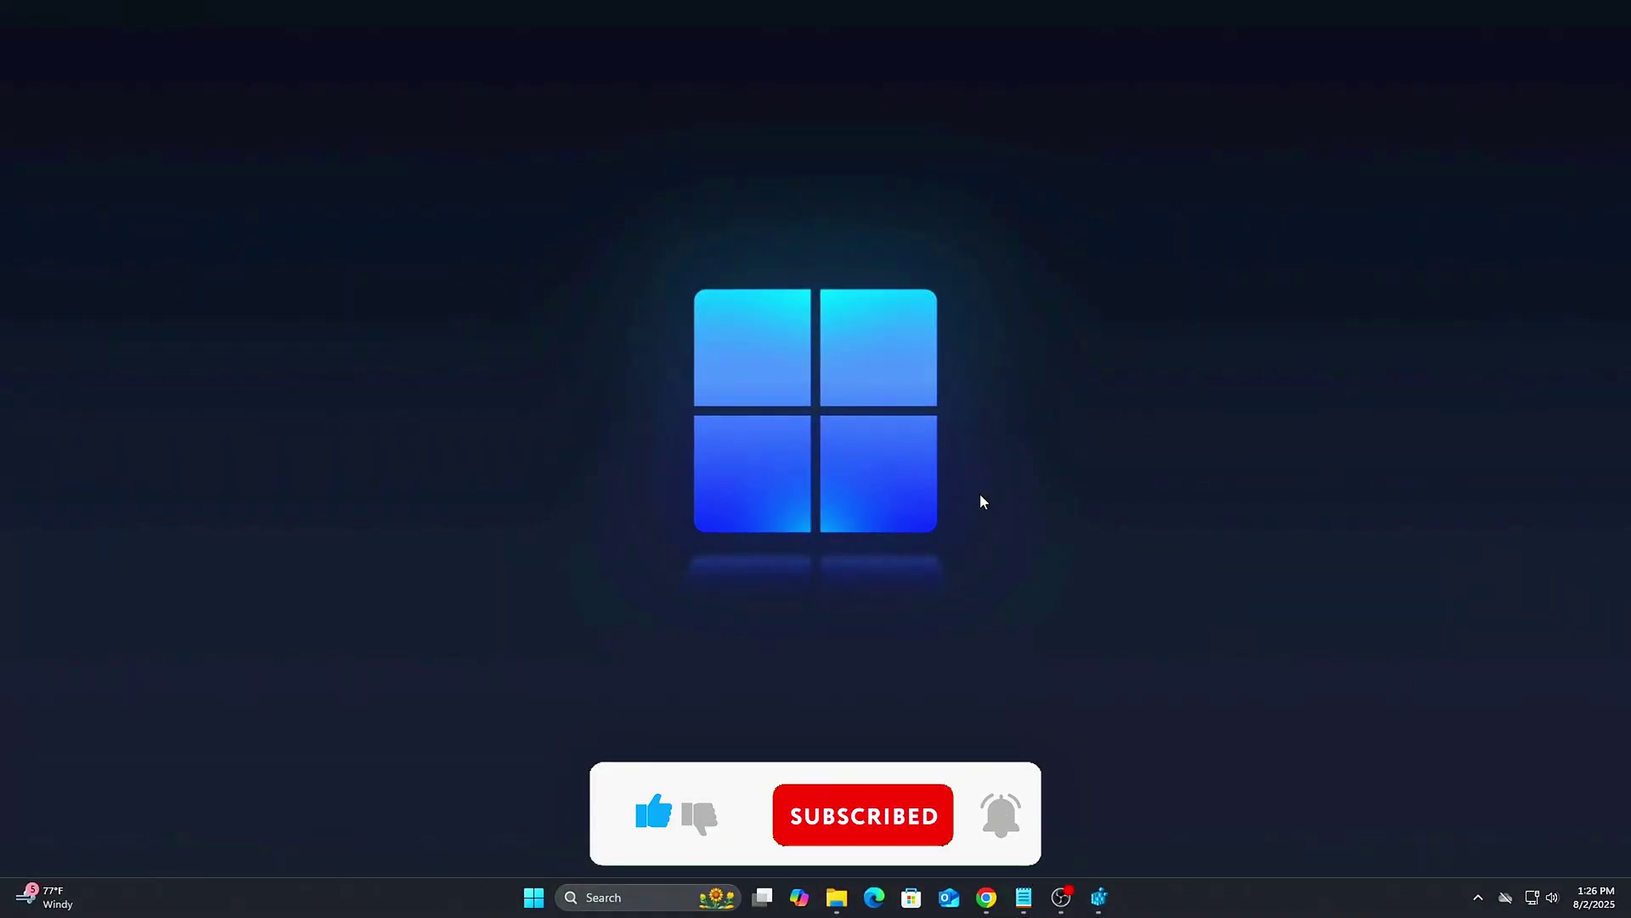
Dismiss the Run box and navigate Registry Editor to the GraphicsDrivers key.
key("super+r")
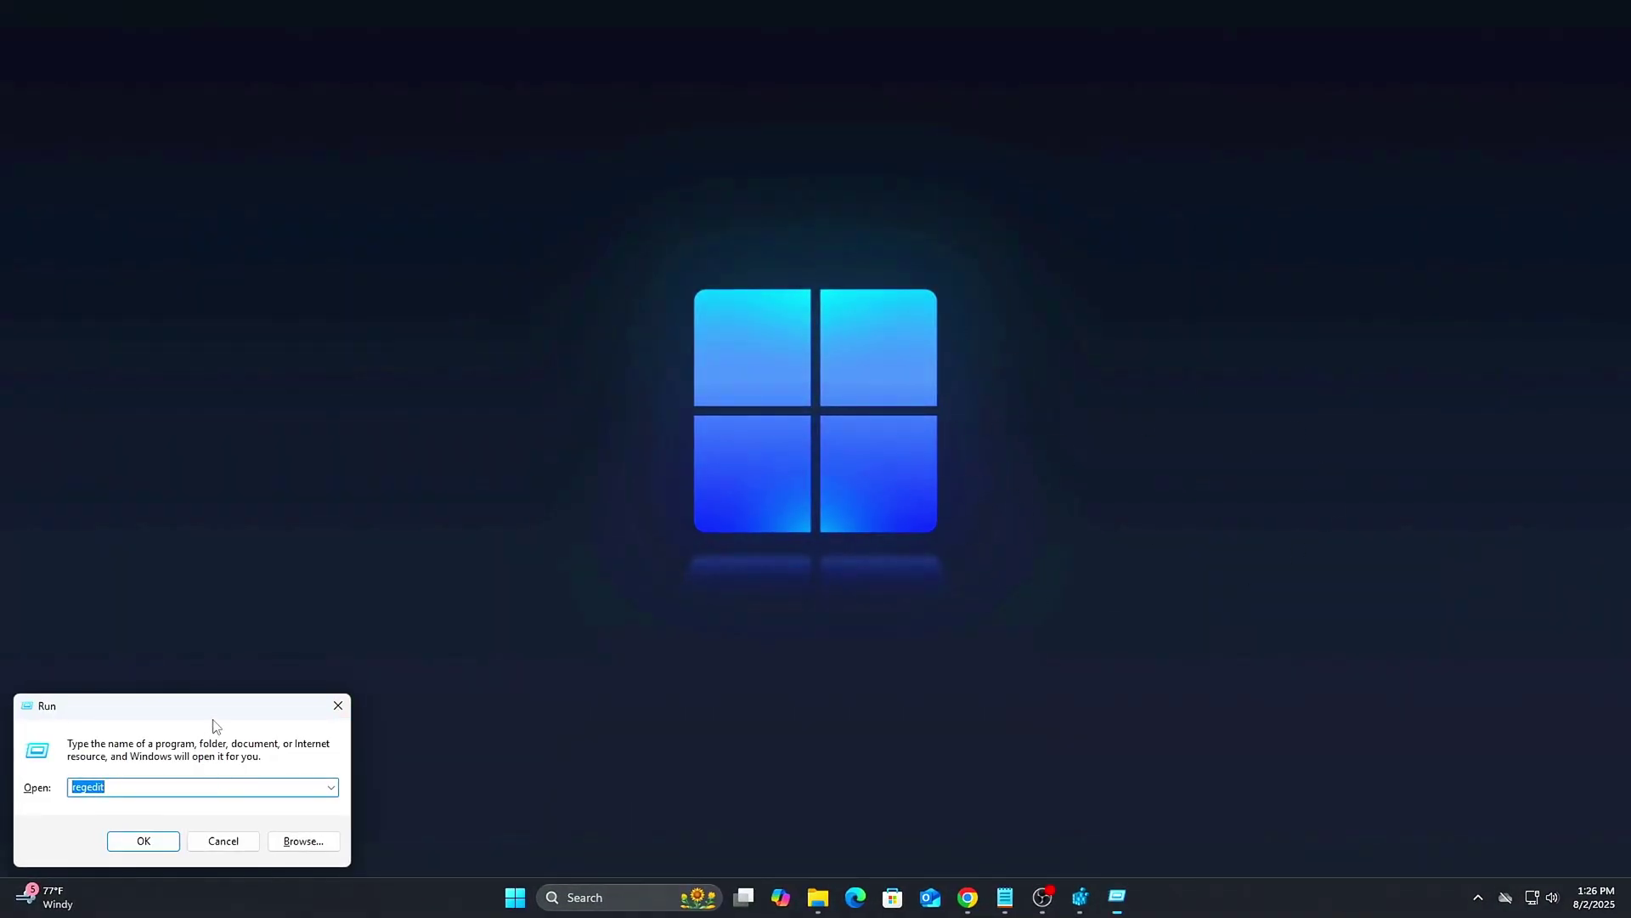
left_click_drag(213, 716, 887, 355)
left_click(800, 422)
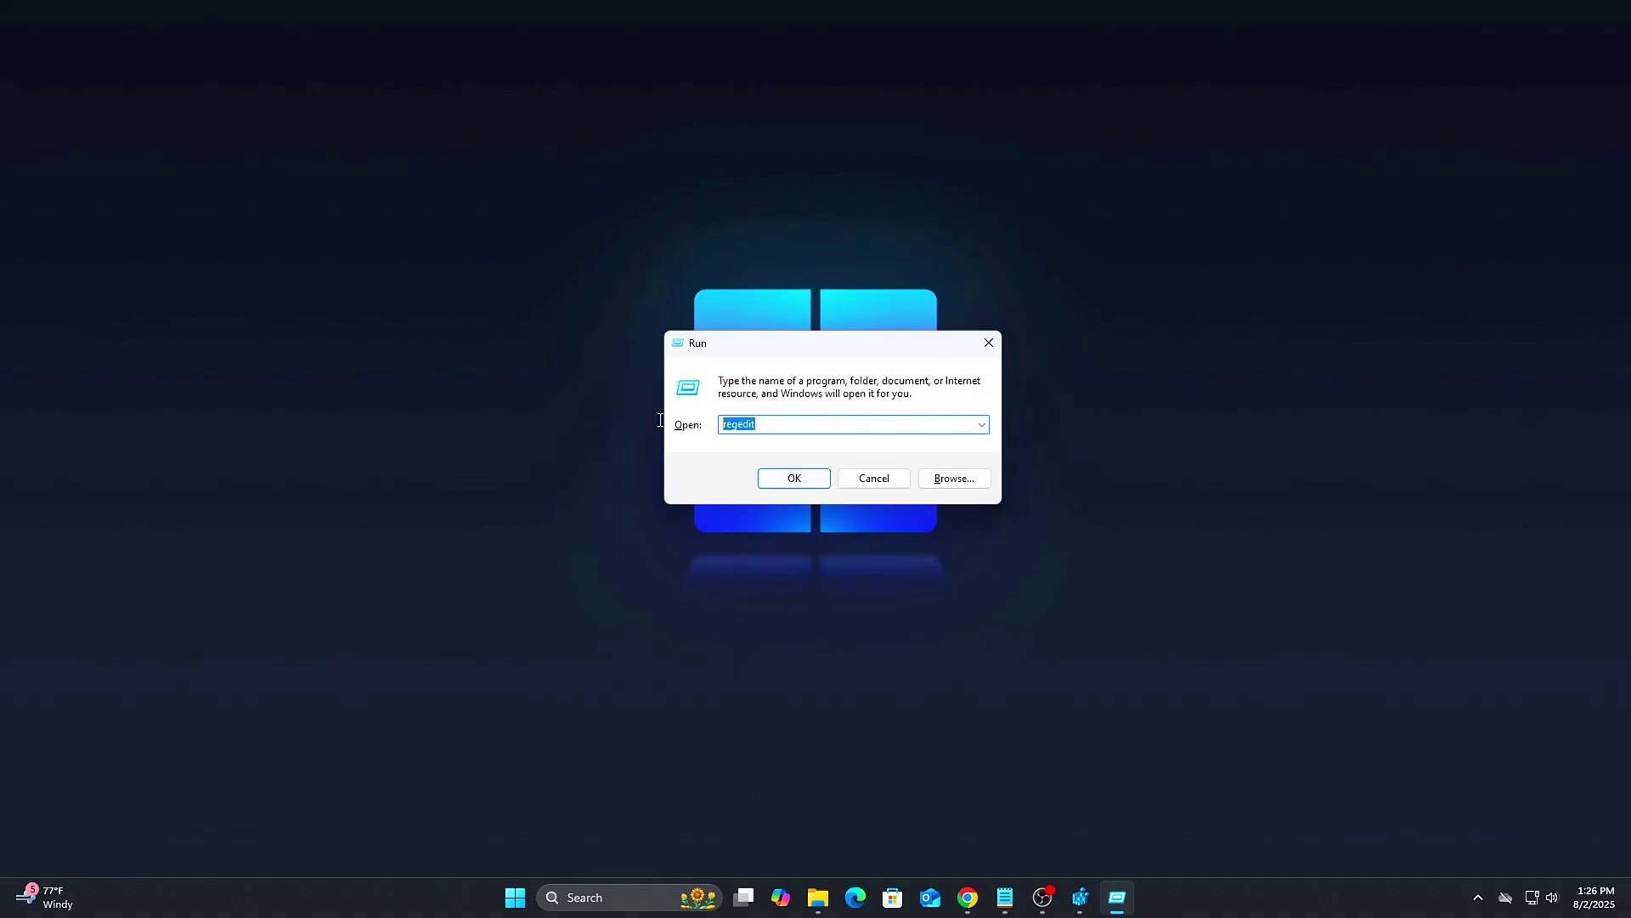
left_click(874, 478)
left_click(1099, 897)
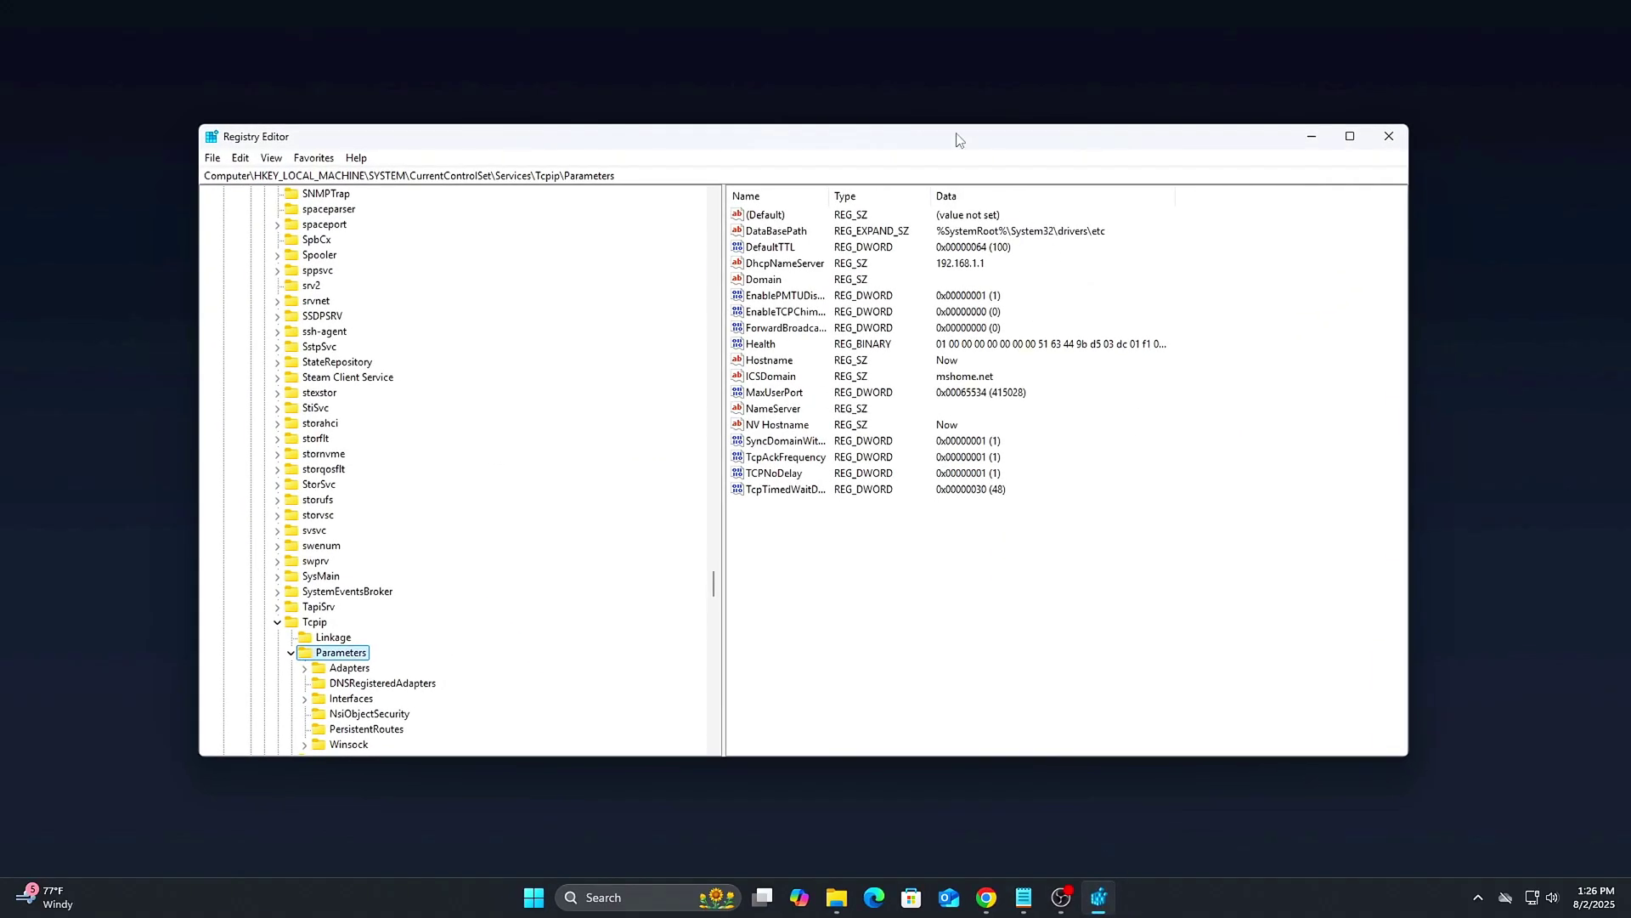
left_click(946, 175)
key("BackSpace")
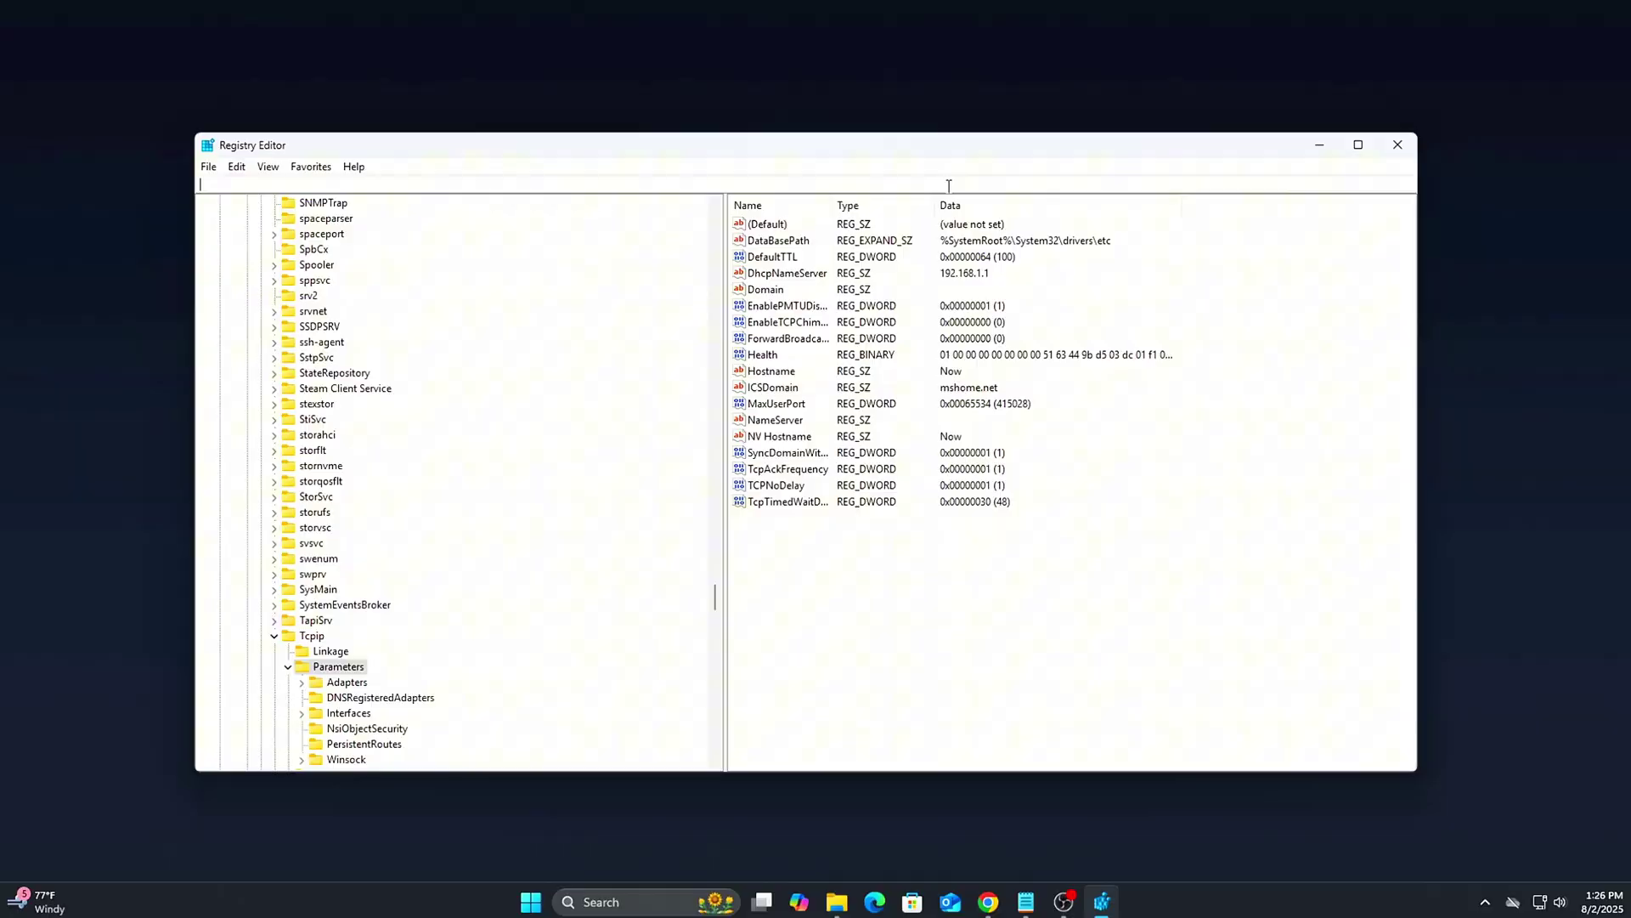
type("HKEY_LOCAL_MACHINE\\SYSTEM\\CurrentControlSet\\Control\\GraphicsDrivers")
key("Return")
Set the HwSchMode value to 2.
left_click_drag(797, 516, 824, 381)
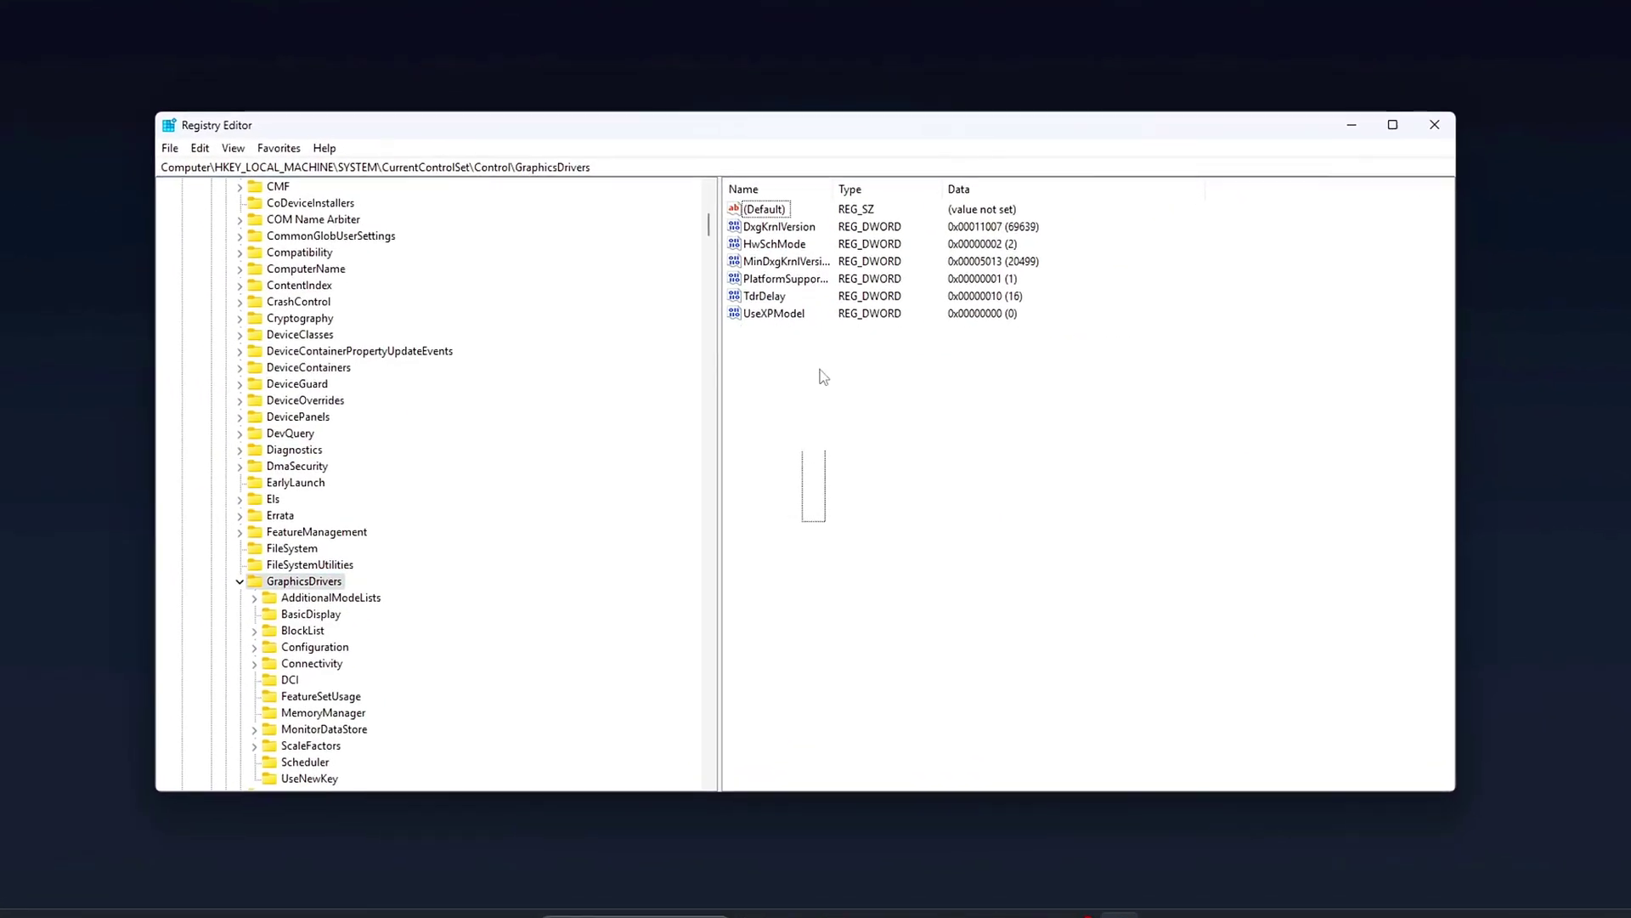
right_click(876, 431)
mouse_move(918, 441)
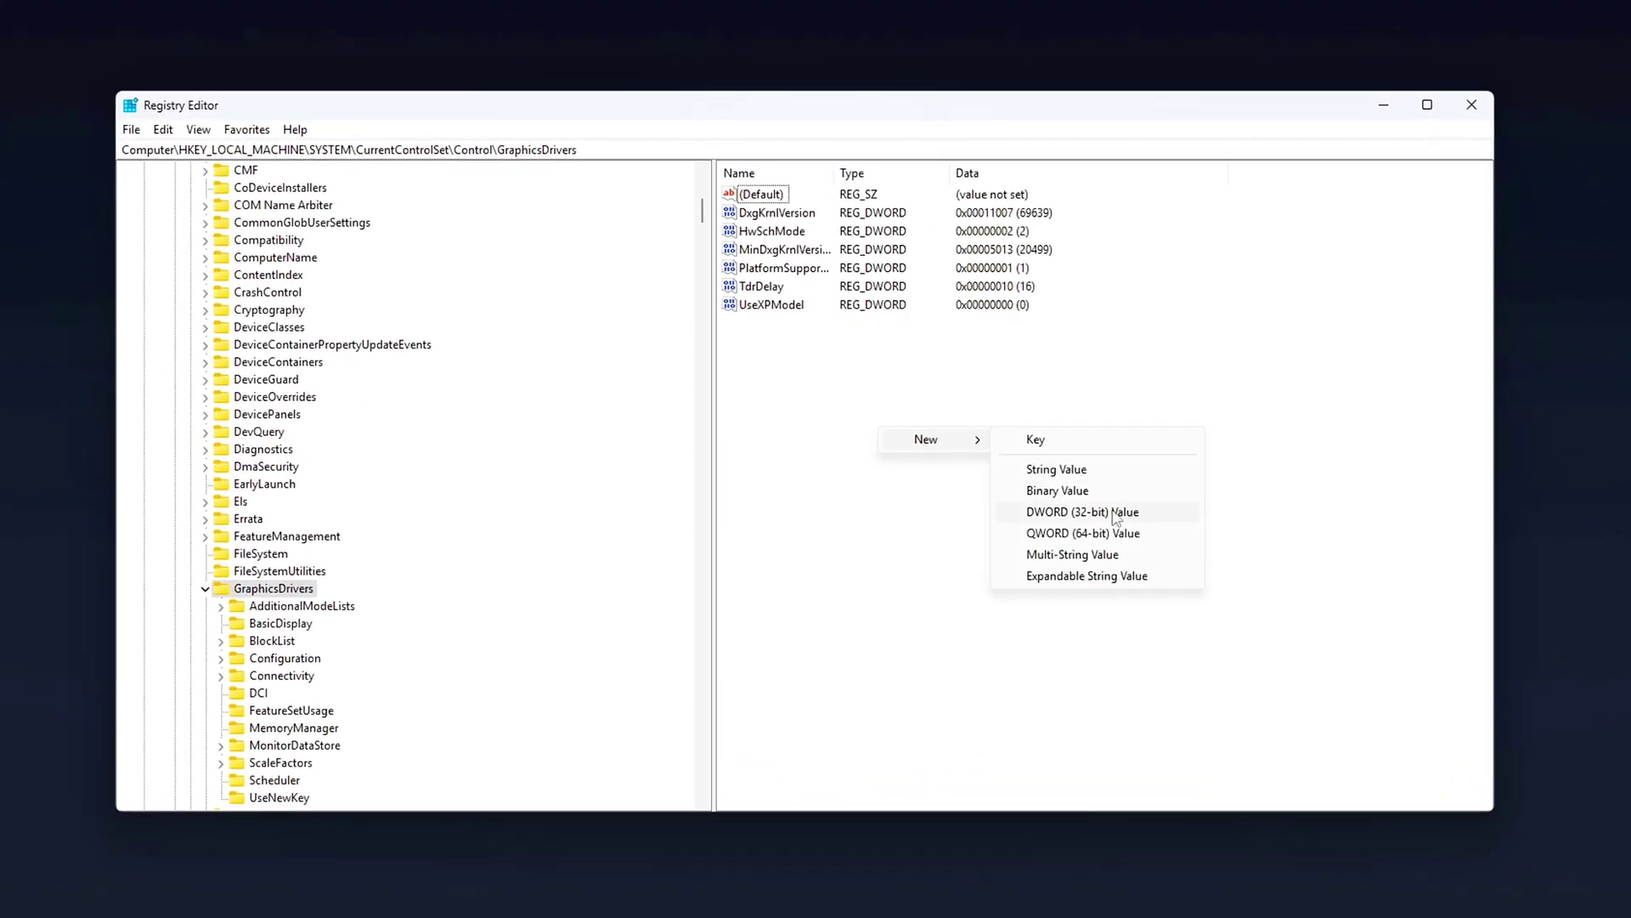
left_click(808, 234)
left_click(807, 232)
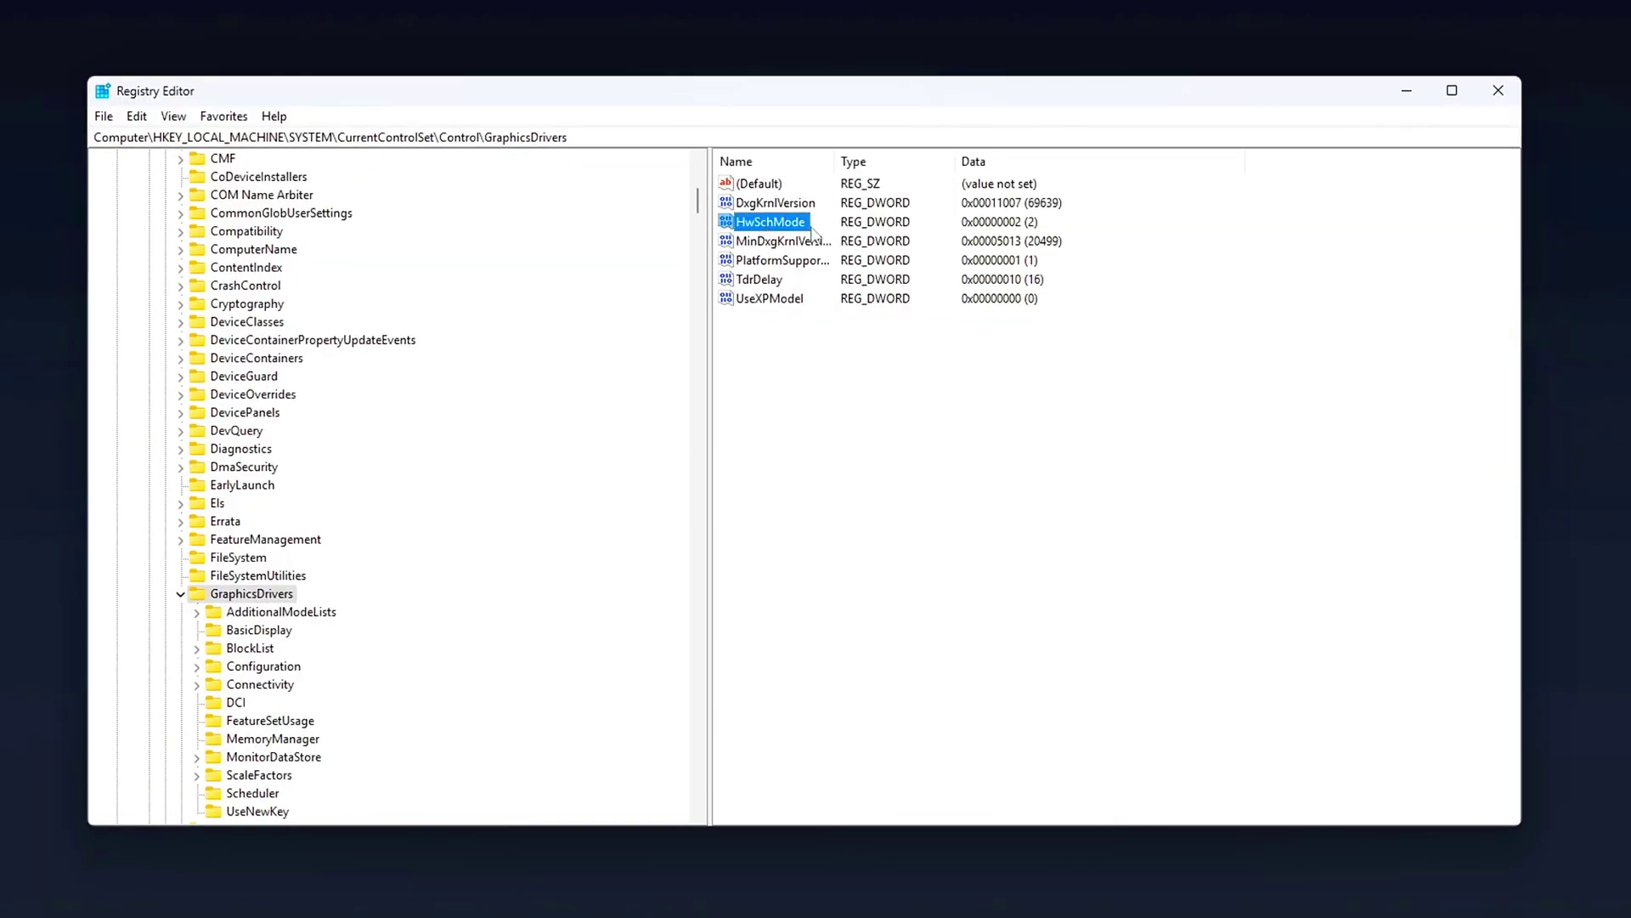
double_click(812, 224)
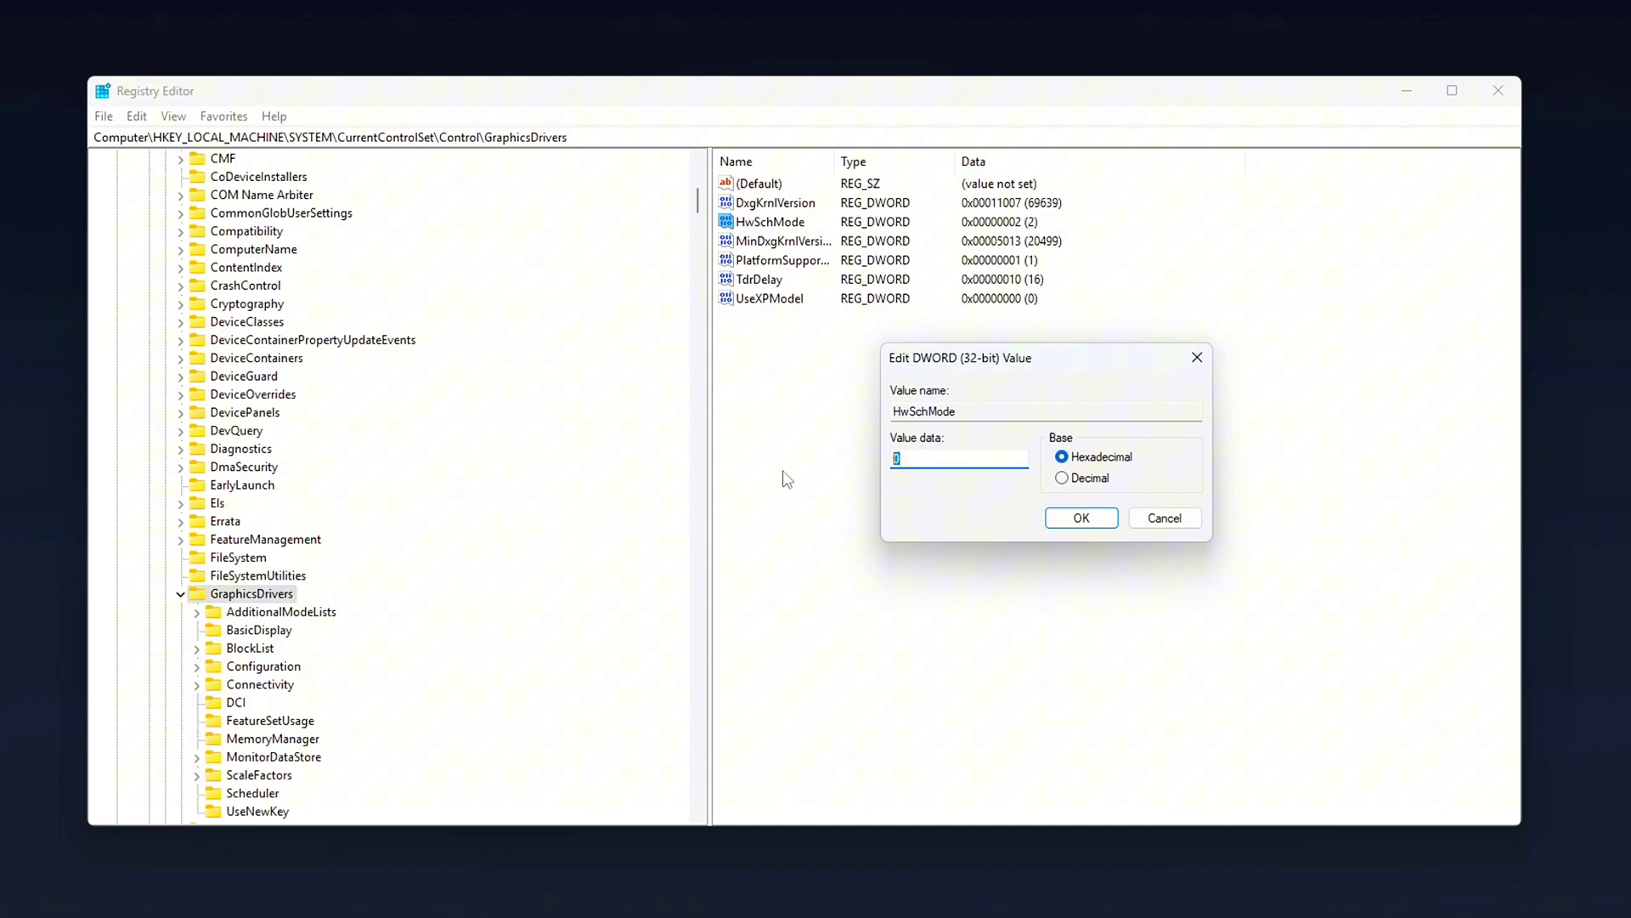
type("2")
left_click(1093, 524)
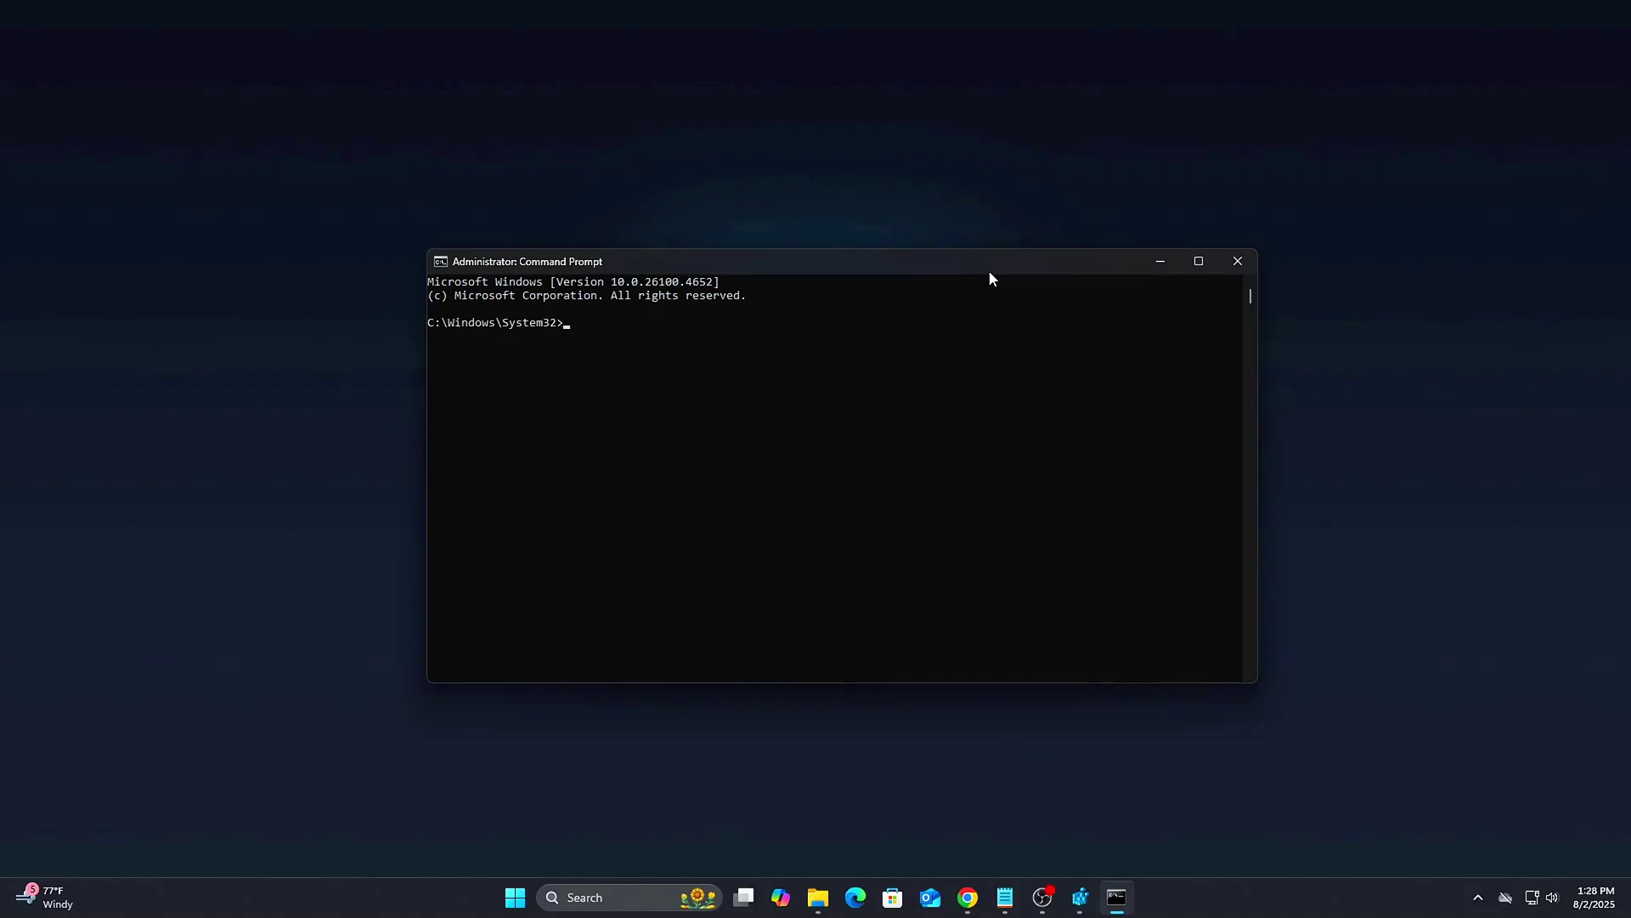
Run powercfg -attributes SUB_PROCESSOR CPMAXCORES -ATTRIB_HIDE, then open Ultimate Performance's plan settings.
left_click_drag(989, 270, 543, 283)
type("powercfg -attributes SUB_PROCESSOR CPMAXCORES -ATTRIB_HIDE")
key("Return")
right_click(750, 304)
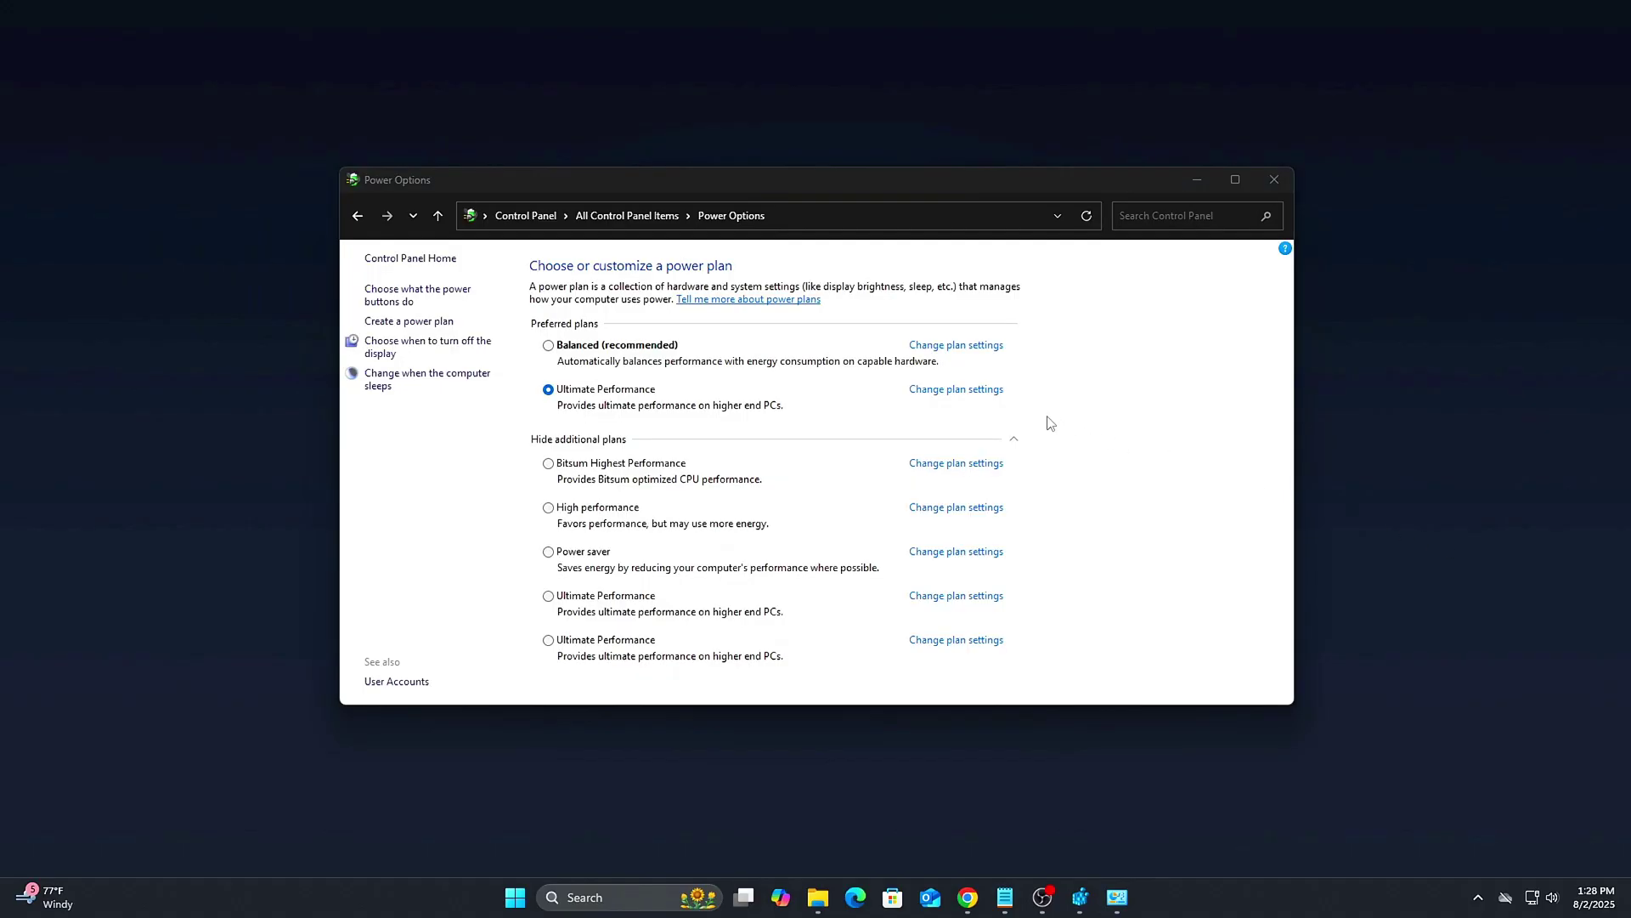
left_click(955, 389)
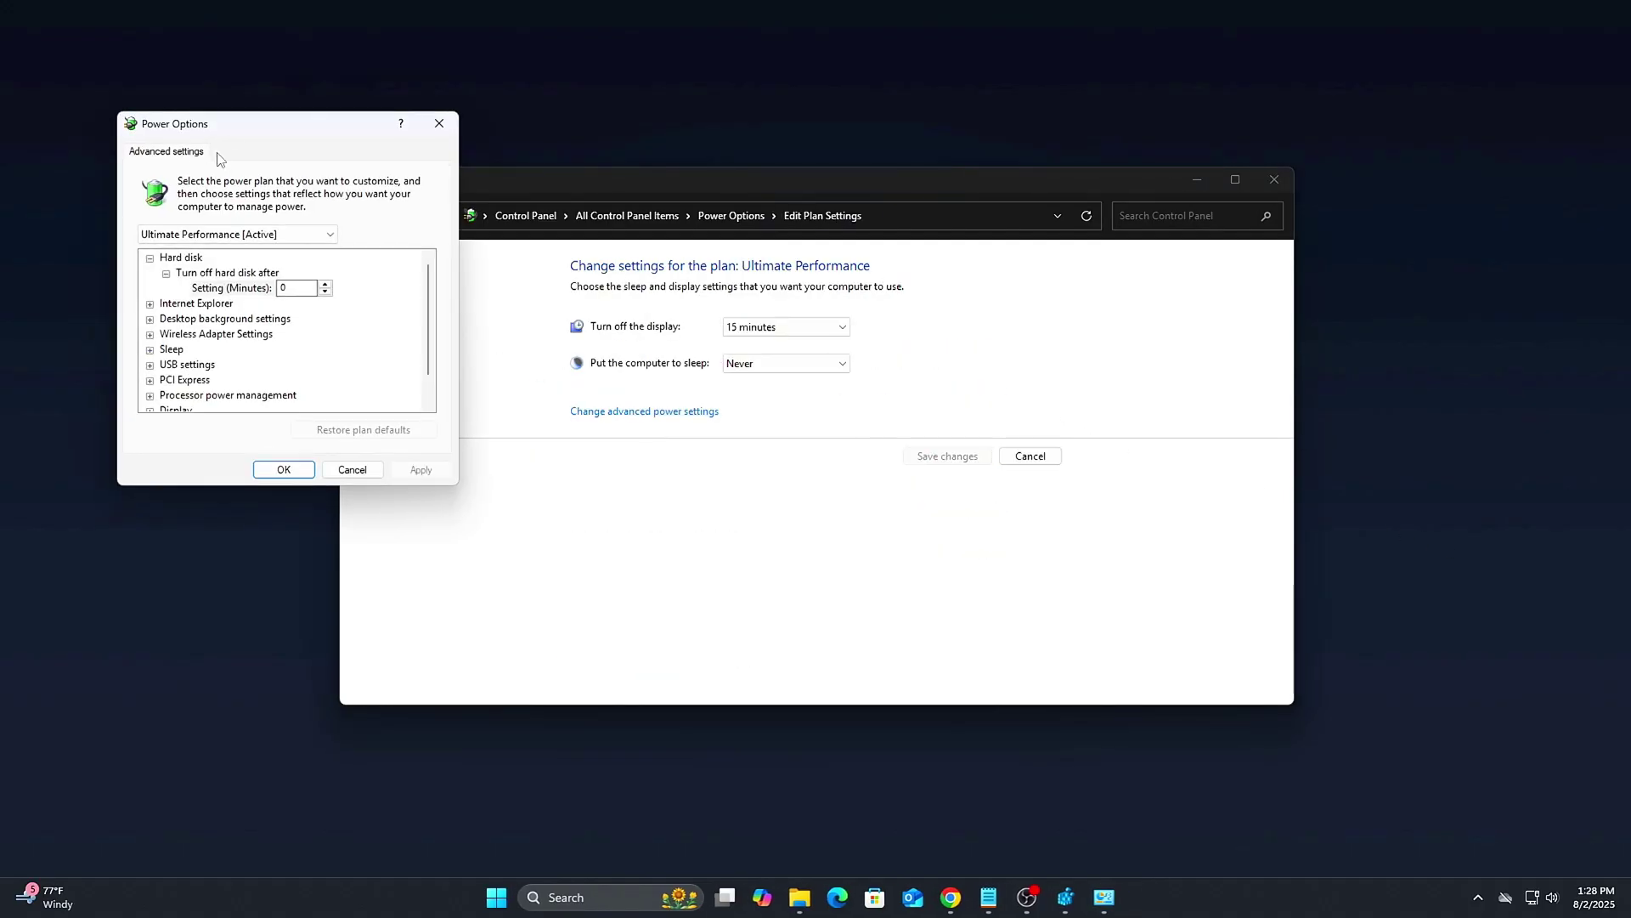
Expand Processor power management and its Minimum and Maximum processor state settings.
left_click_drag(192, 115, 679, 245)
scroll(680, 476, "down", 1)
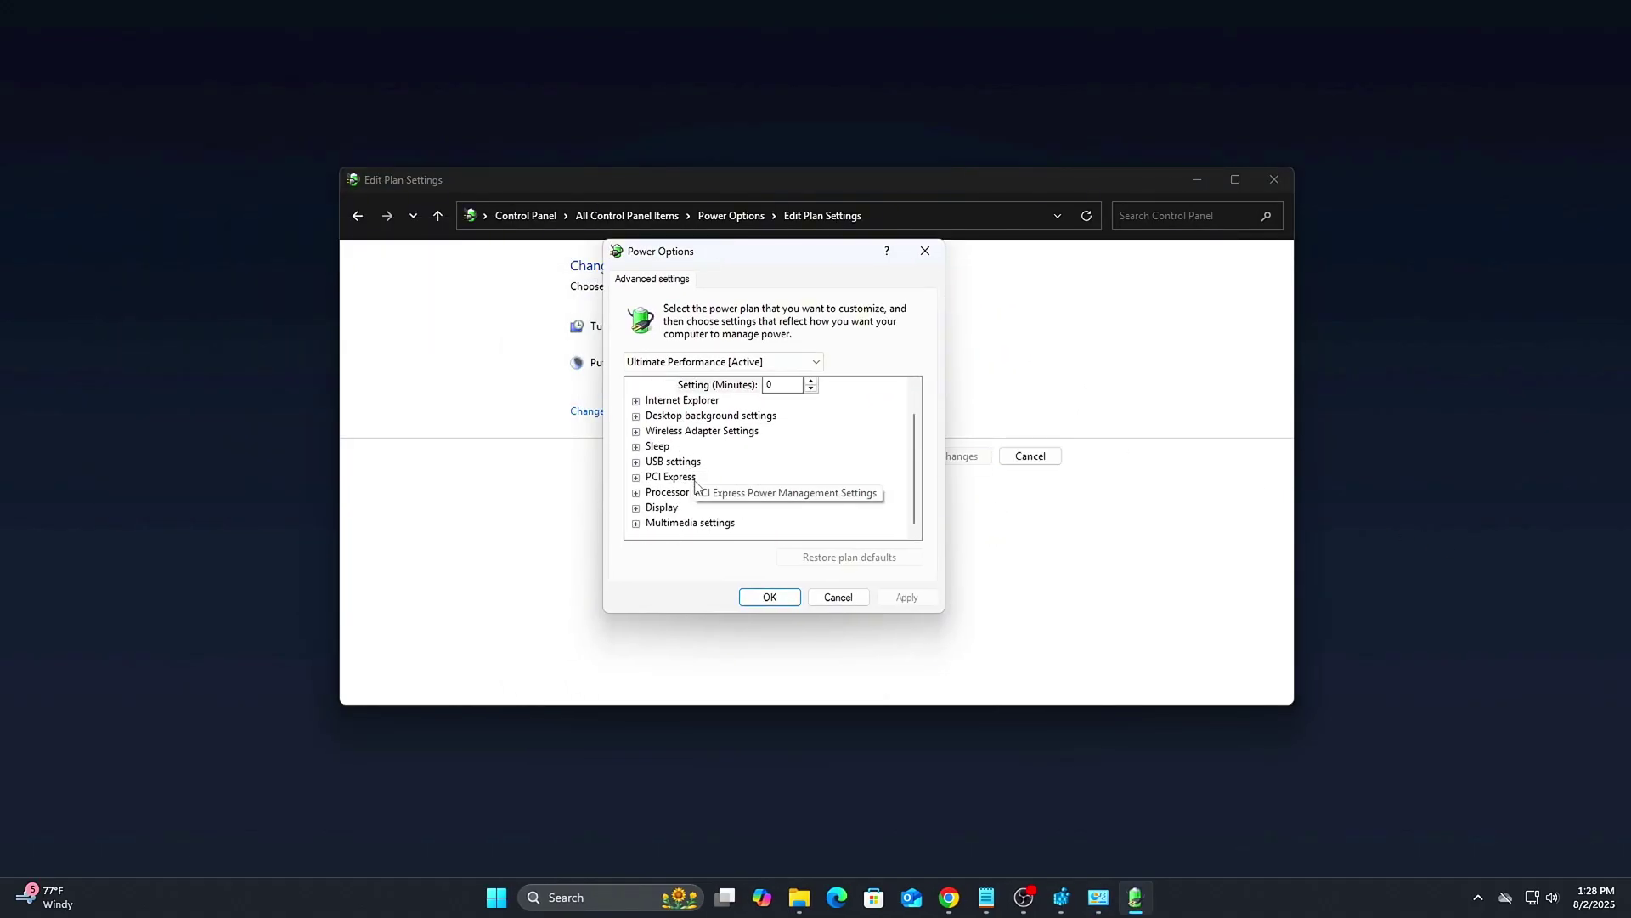
left_click(637, 493)
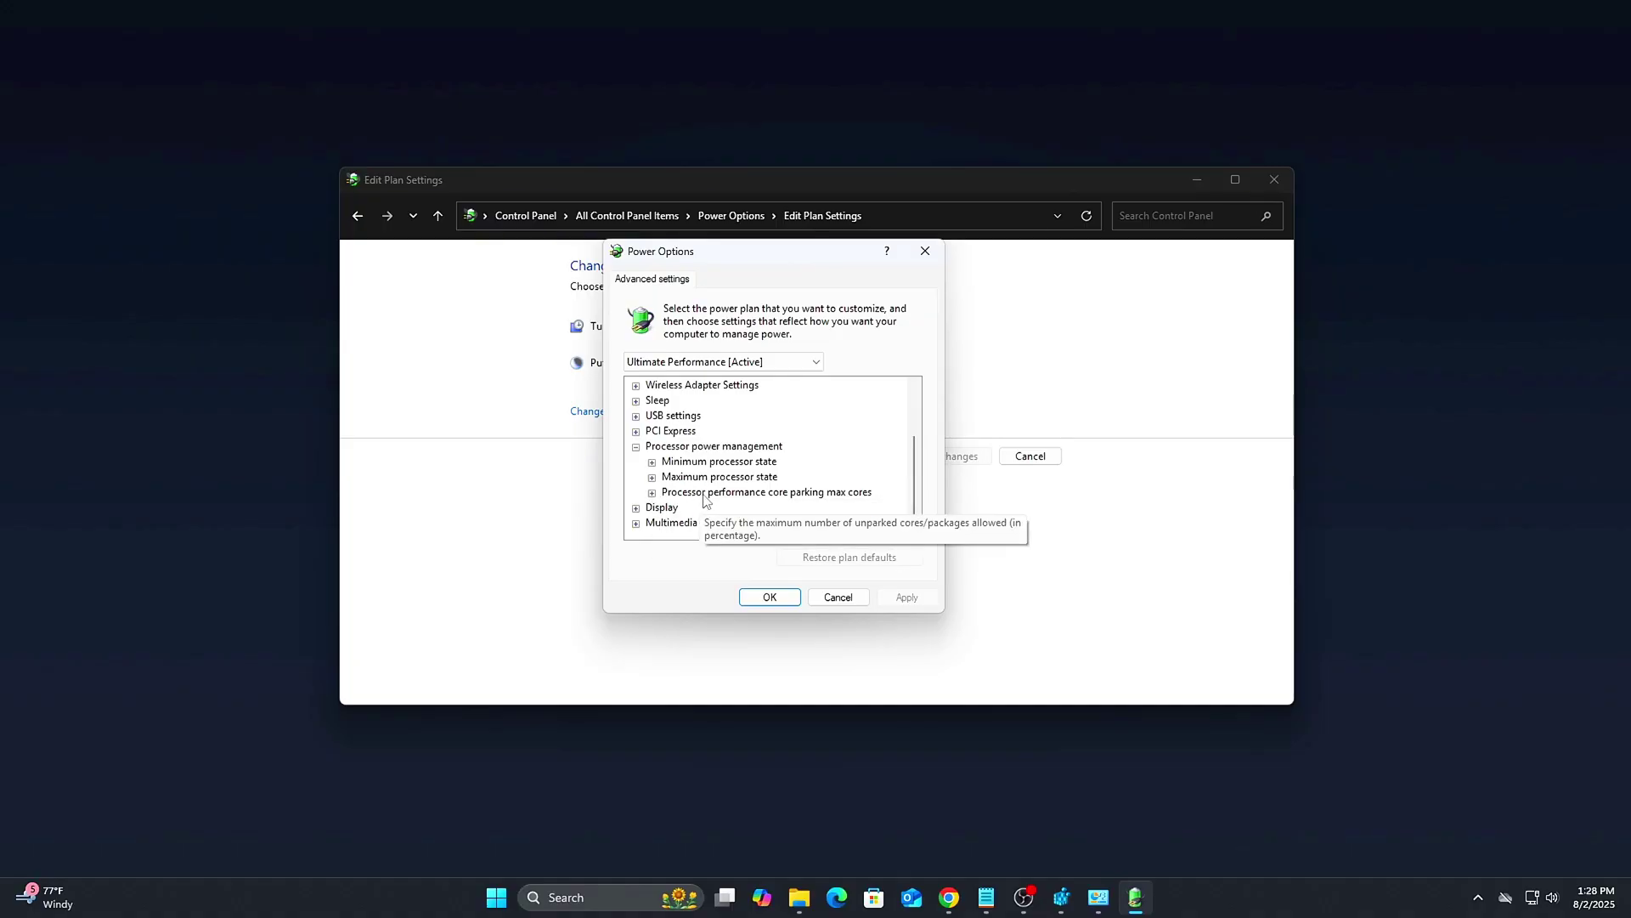
scroll(704, 510, "up", 2)
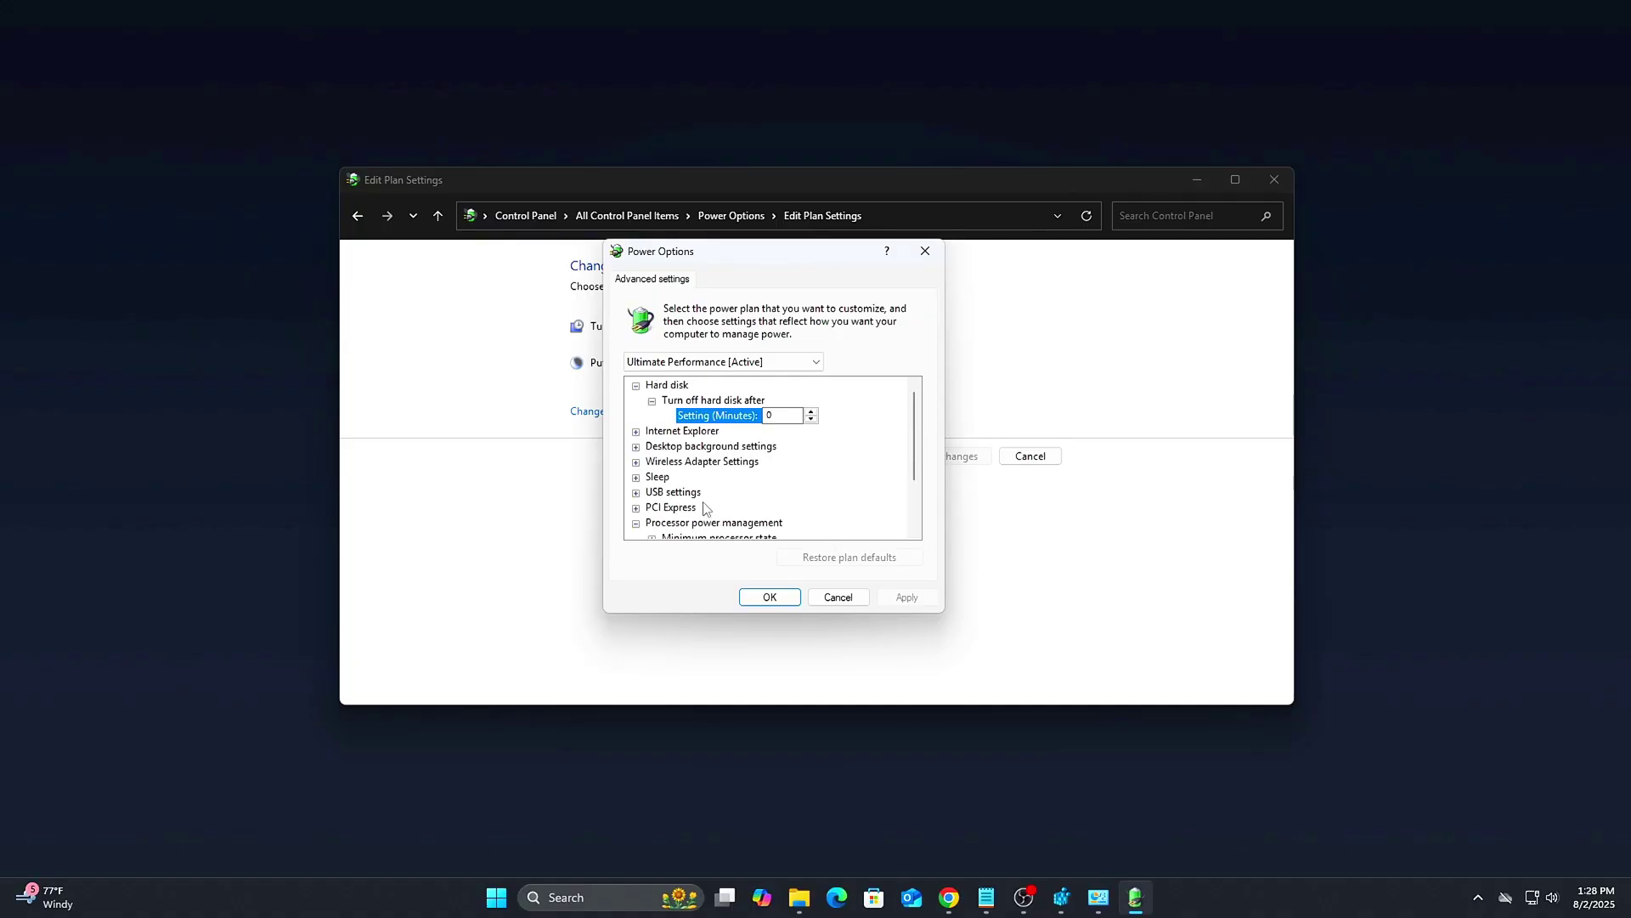
scroll(637, 497, "down", 2)
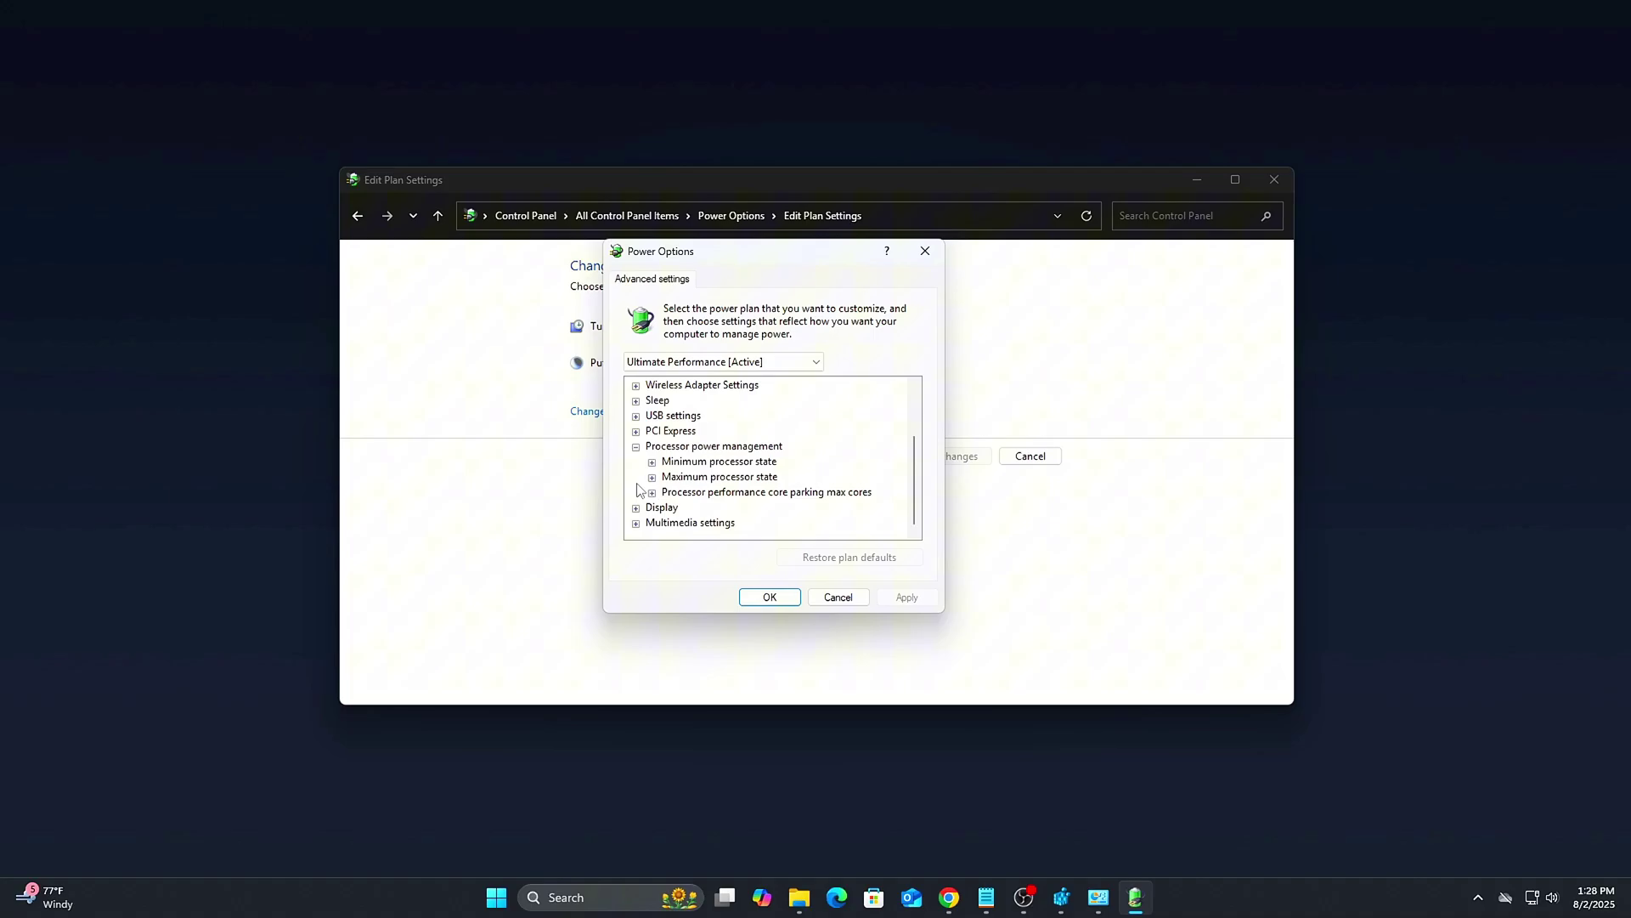
left_click(652, 461)
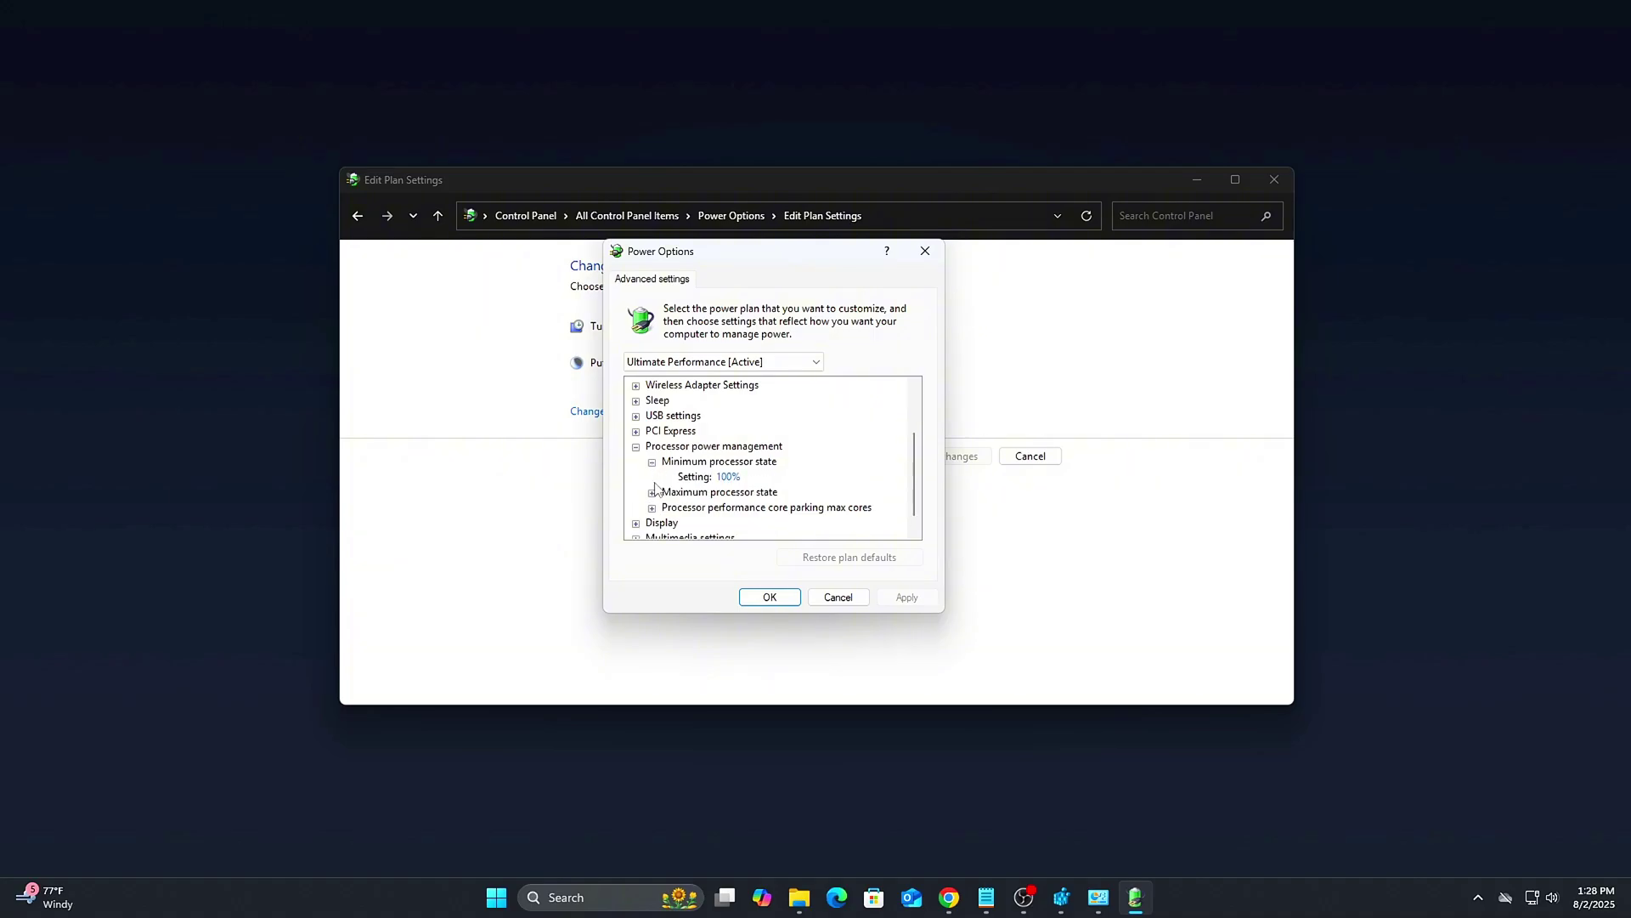
left_click(652, 492)
left_click(722, 492)
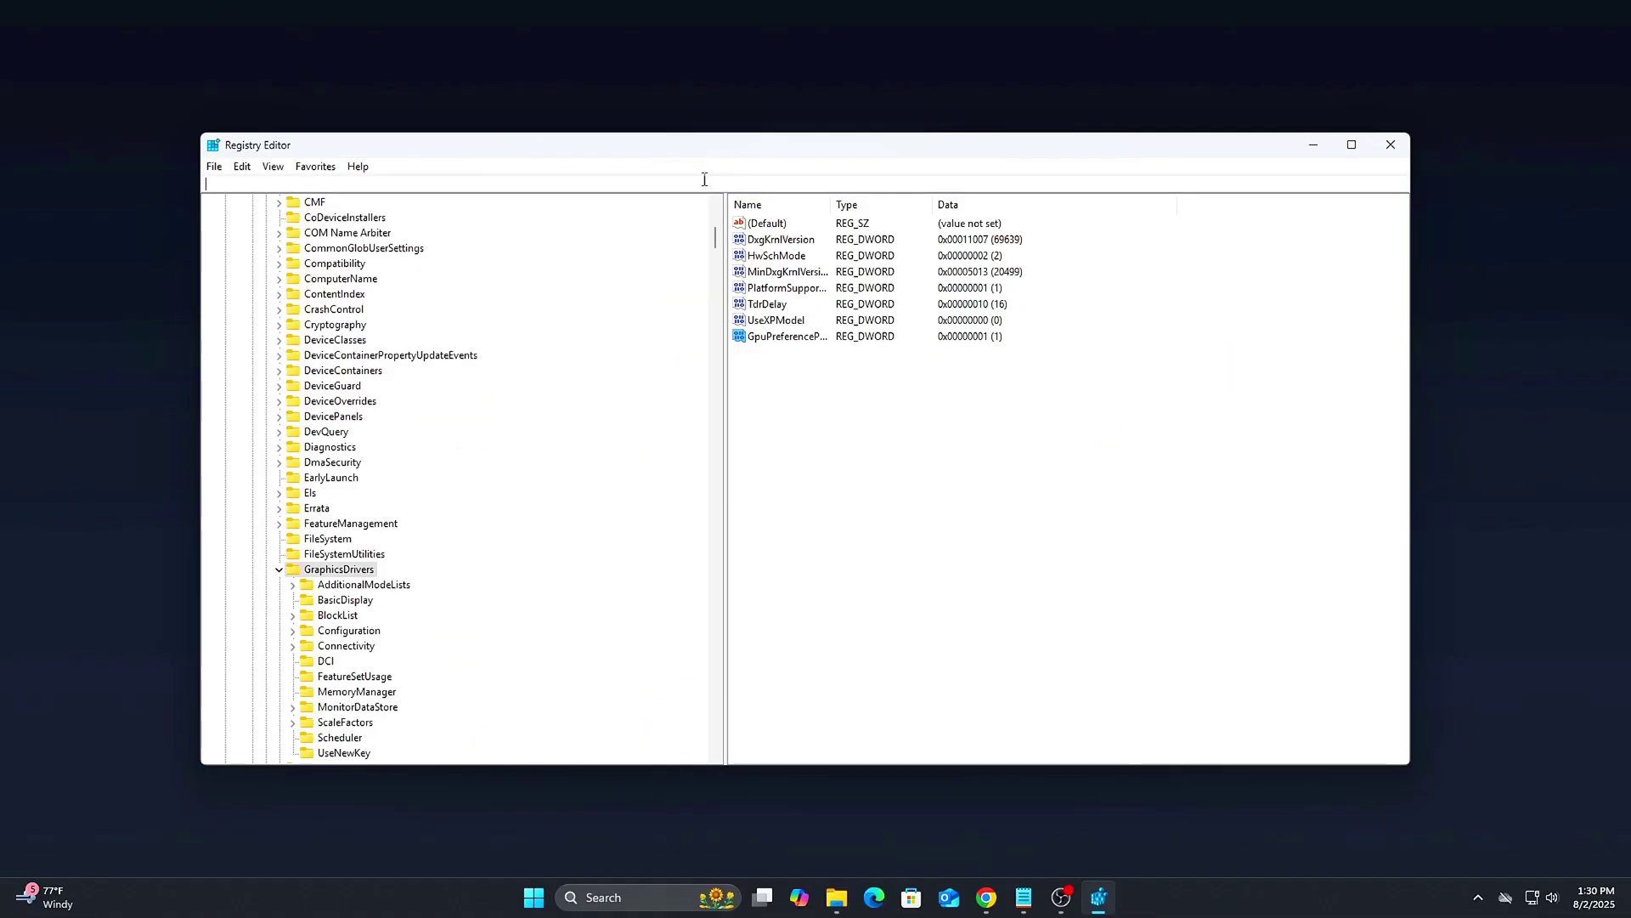
Go to the GameConfigStore key and set GameDVR_Enabled to 0.
type("HKEY_CURRENT_USER\\System\\GameConfigStore")
key("Return")
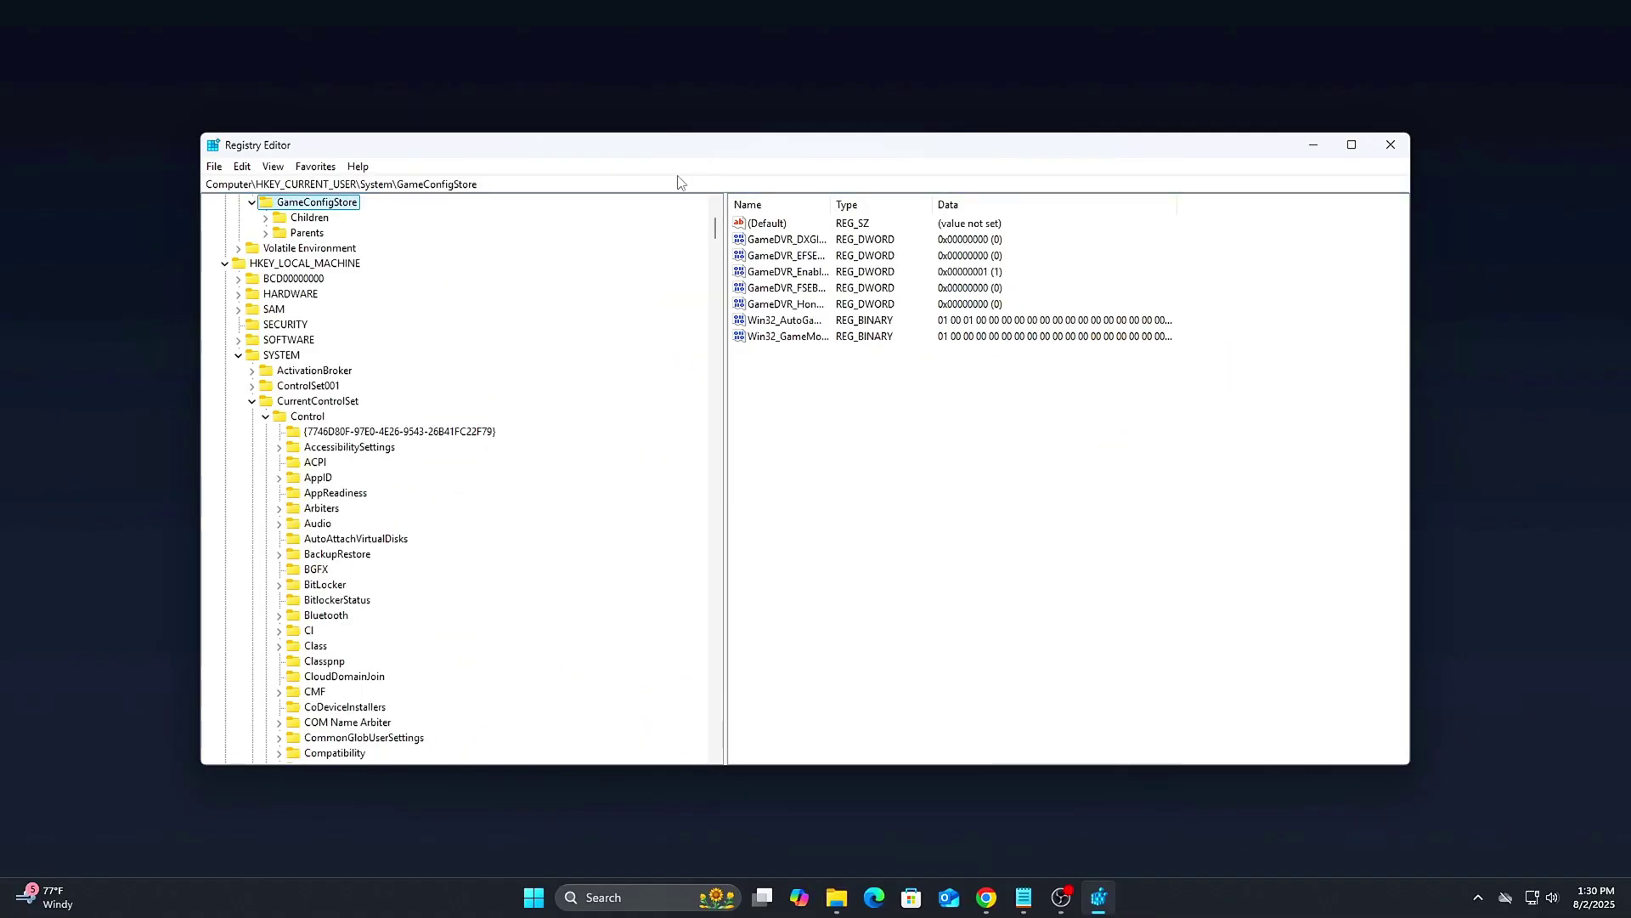
left_click_drag(903, 496, 739, 65)
left_click(875, 413)
double_click(786, 271)
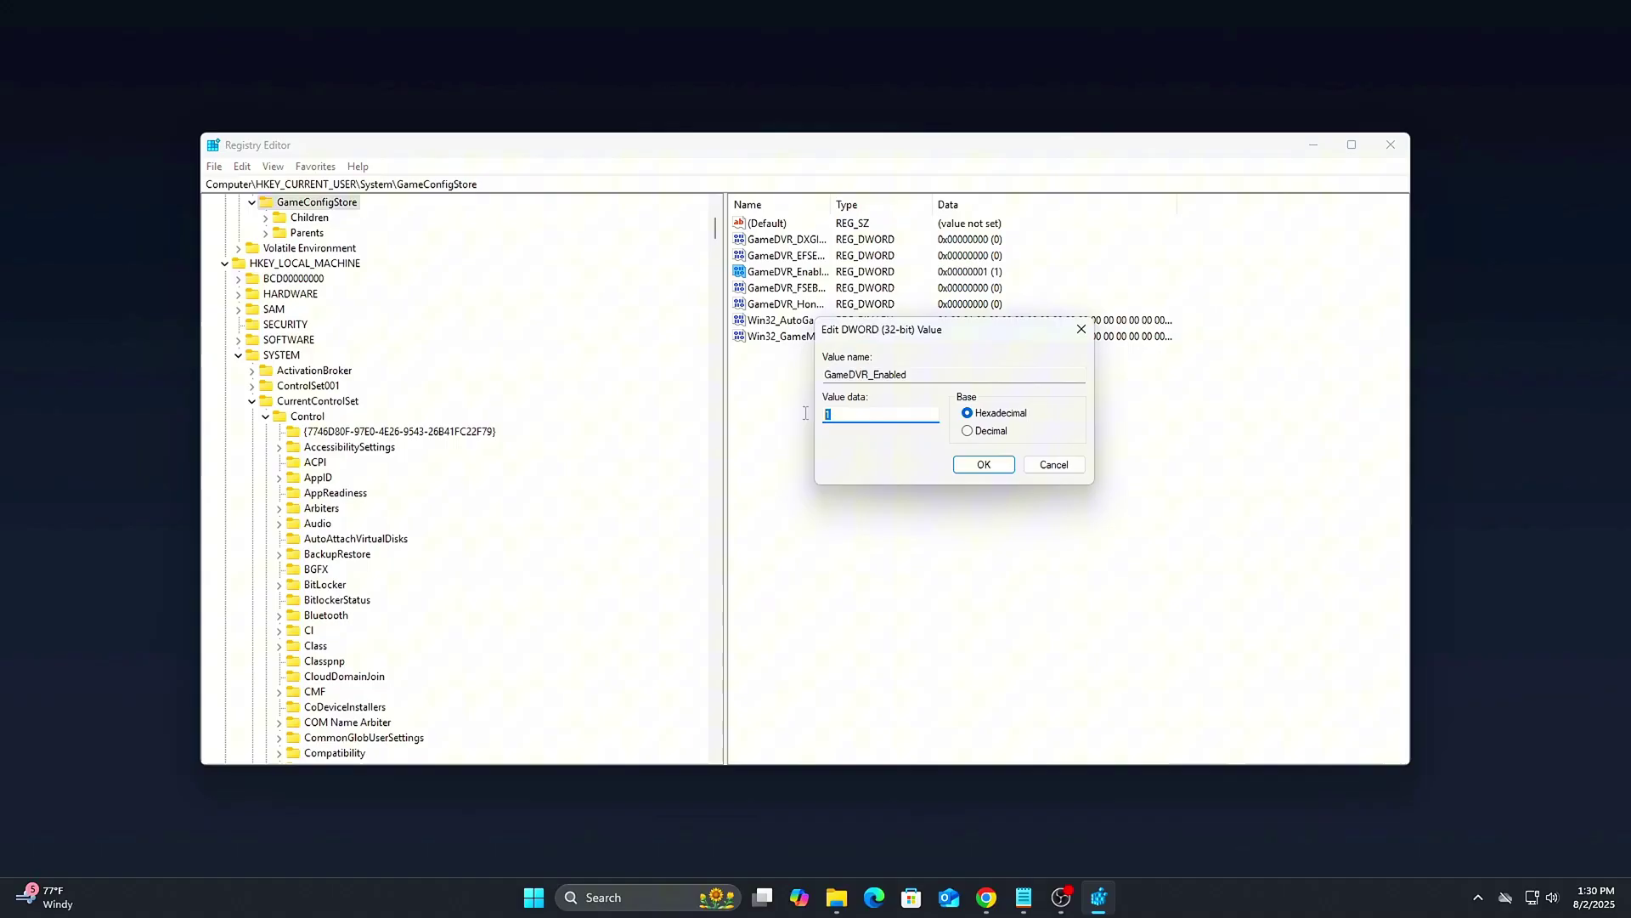
type("0")
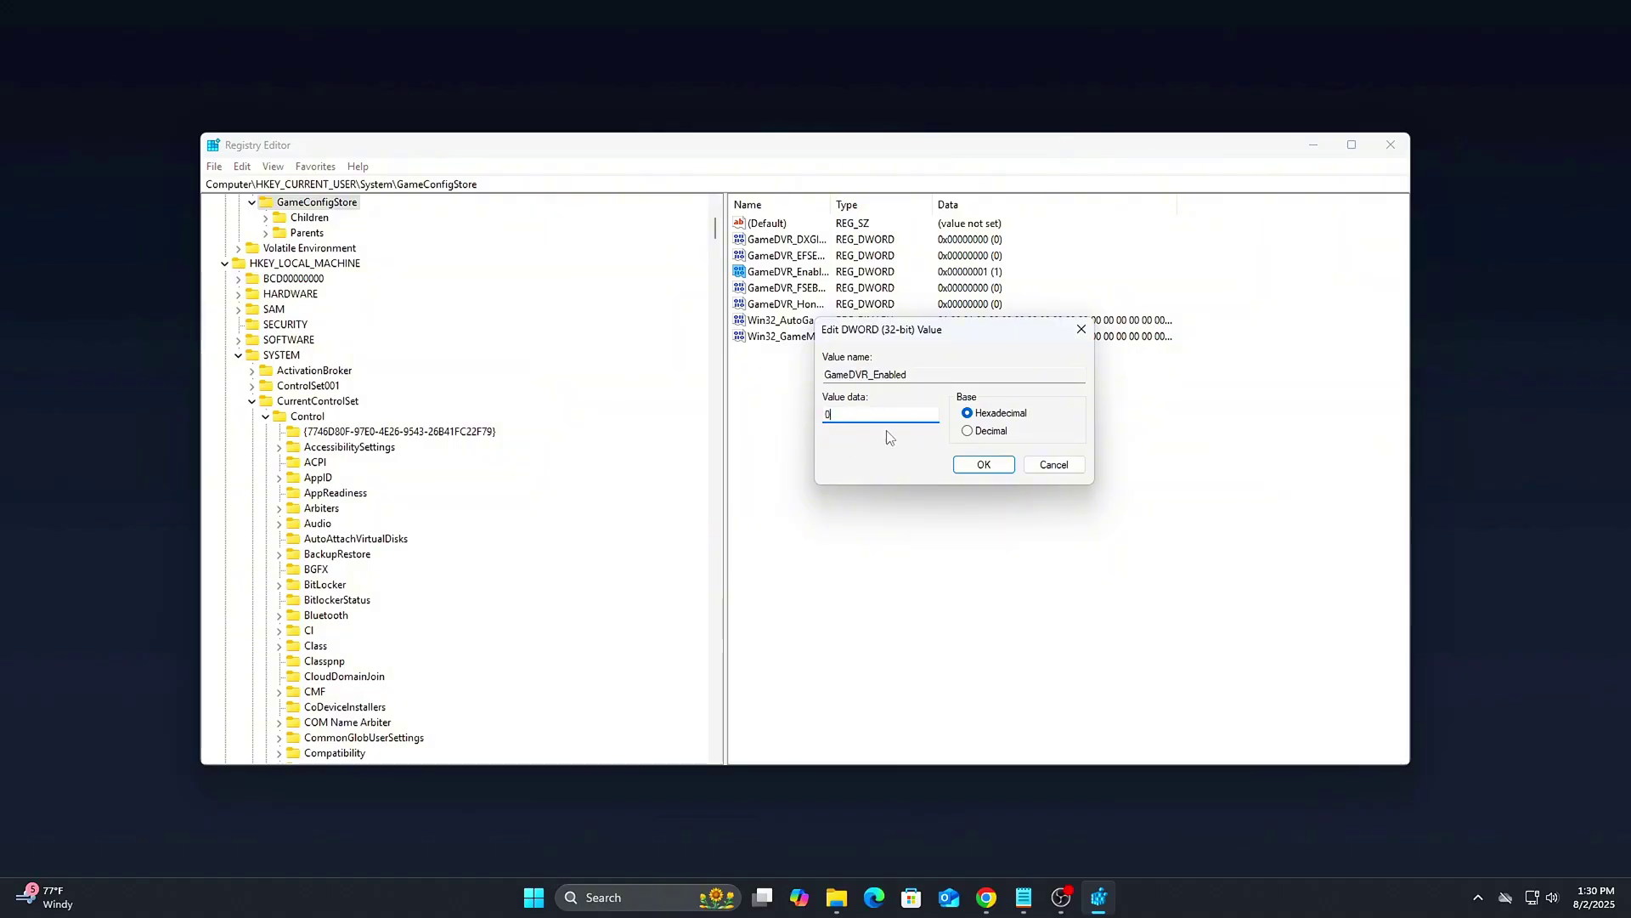
left_click(982, 464)
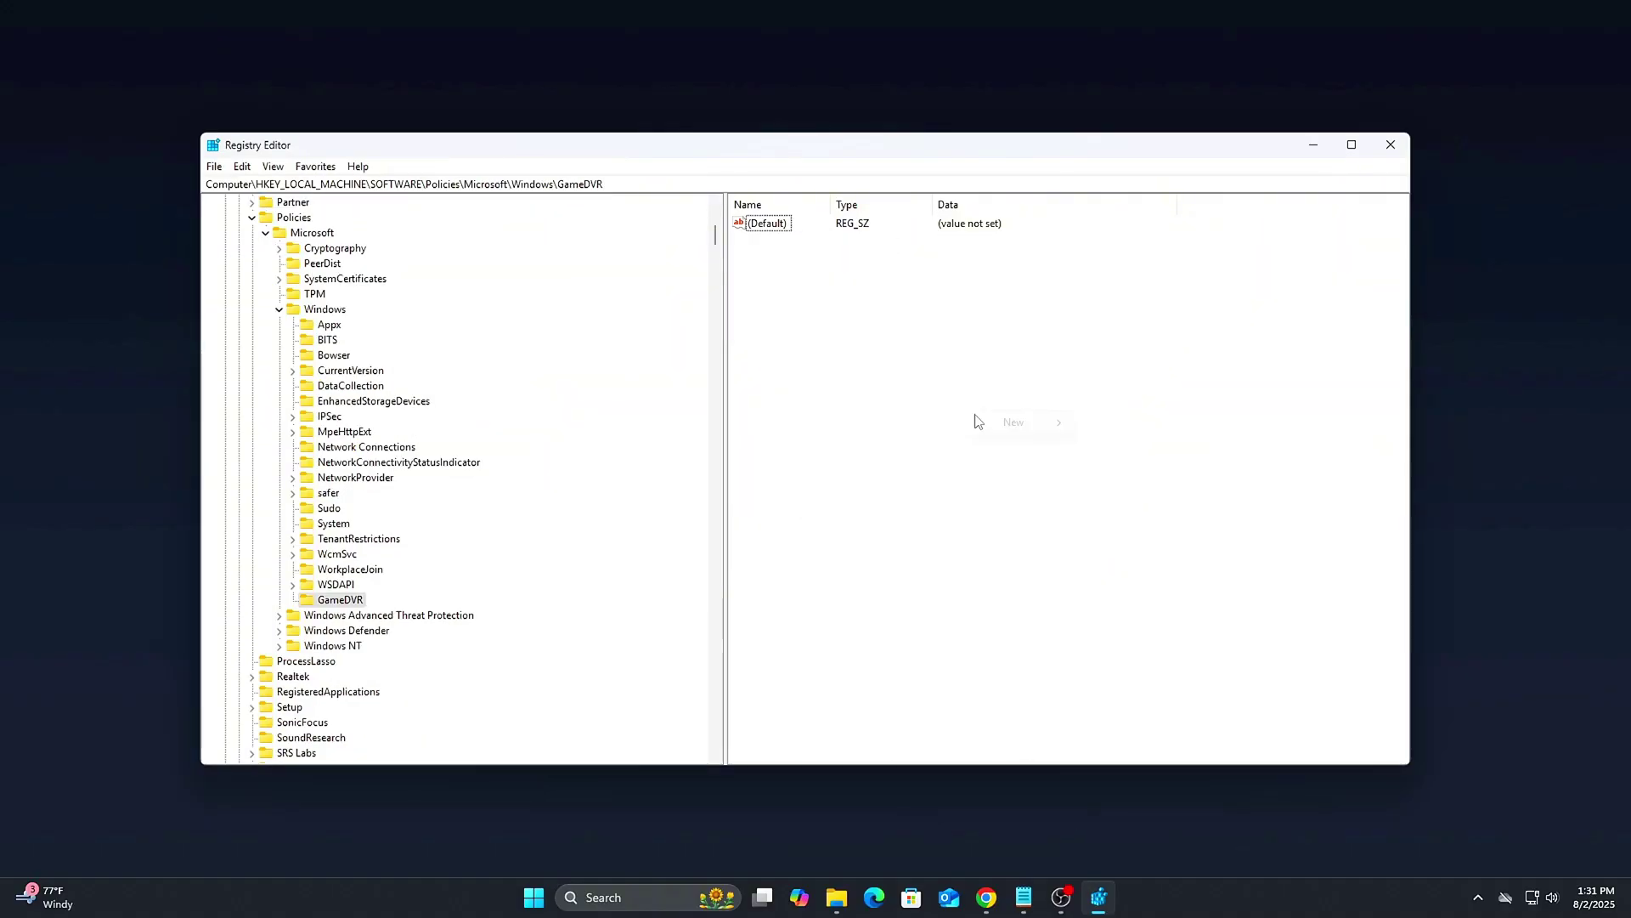
Add a DWORD value AllowGameDVR set to 0 under the GameDVR policy key.
mouse_move(1020, 423)
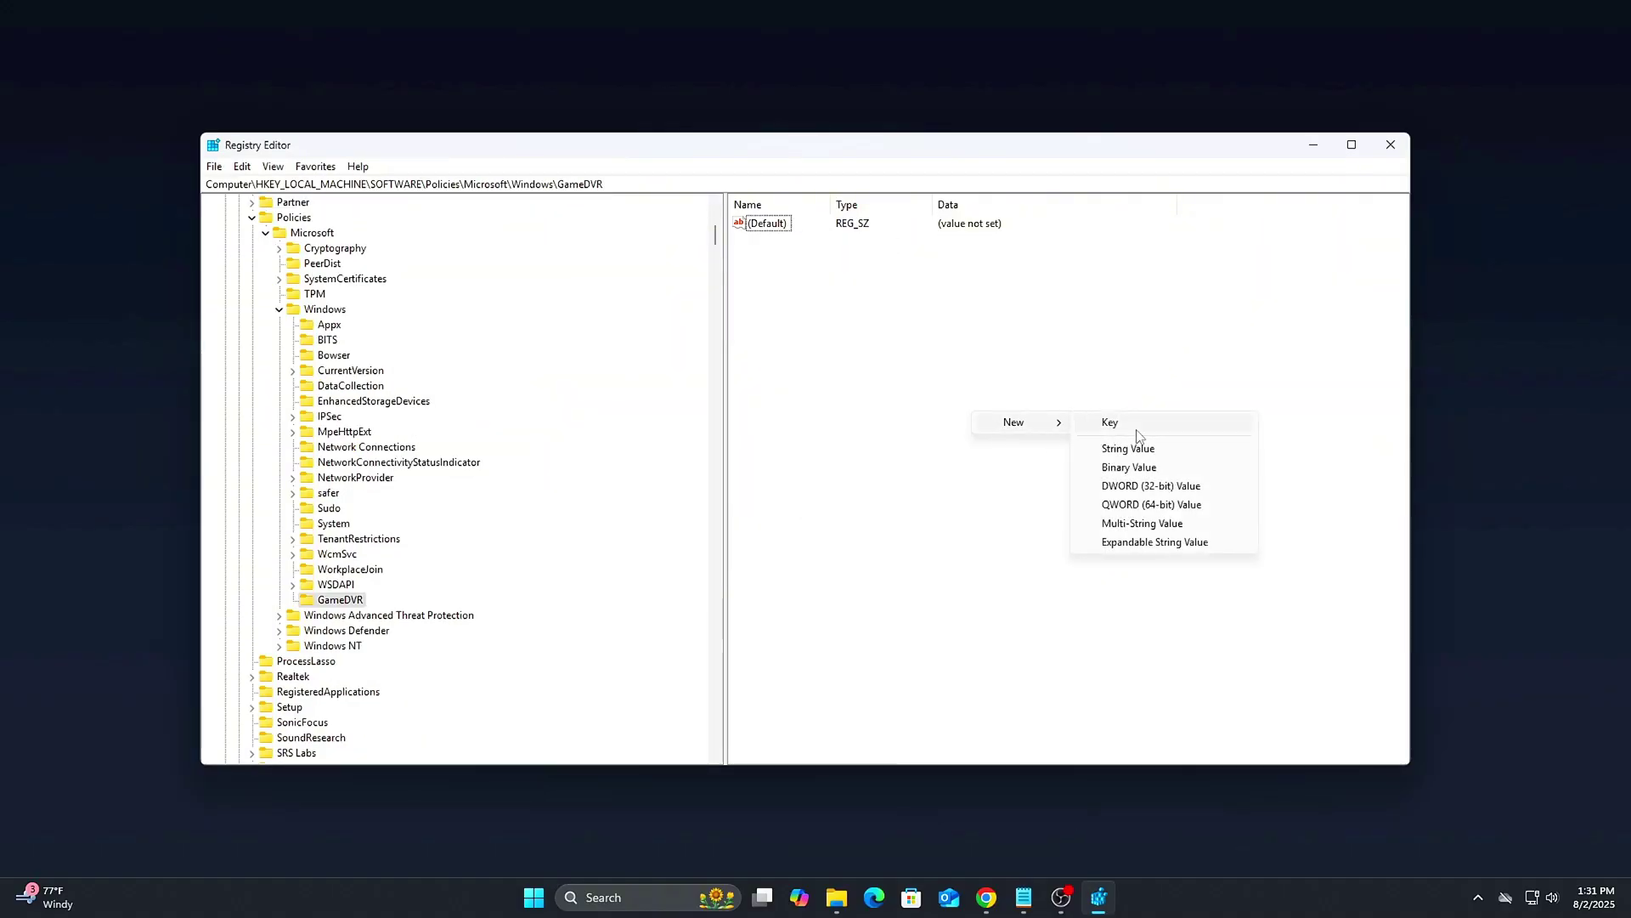
left_click(1158, 486)
type("AllowGameDVR")
key("Return")
key("Return")
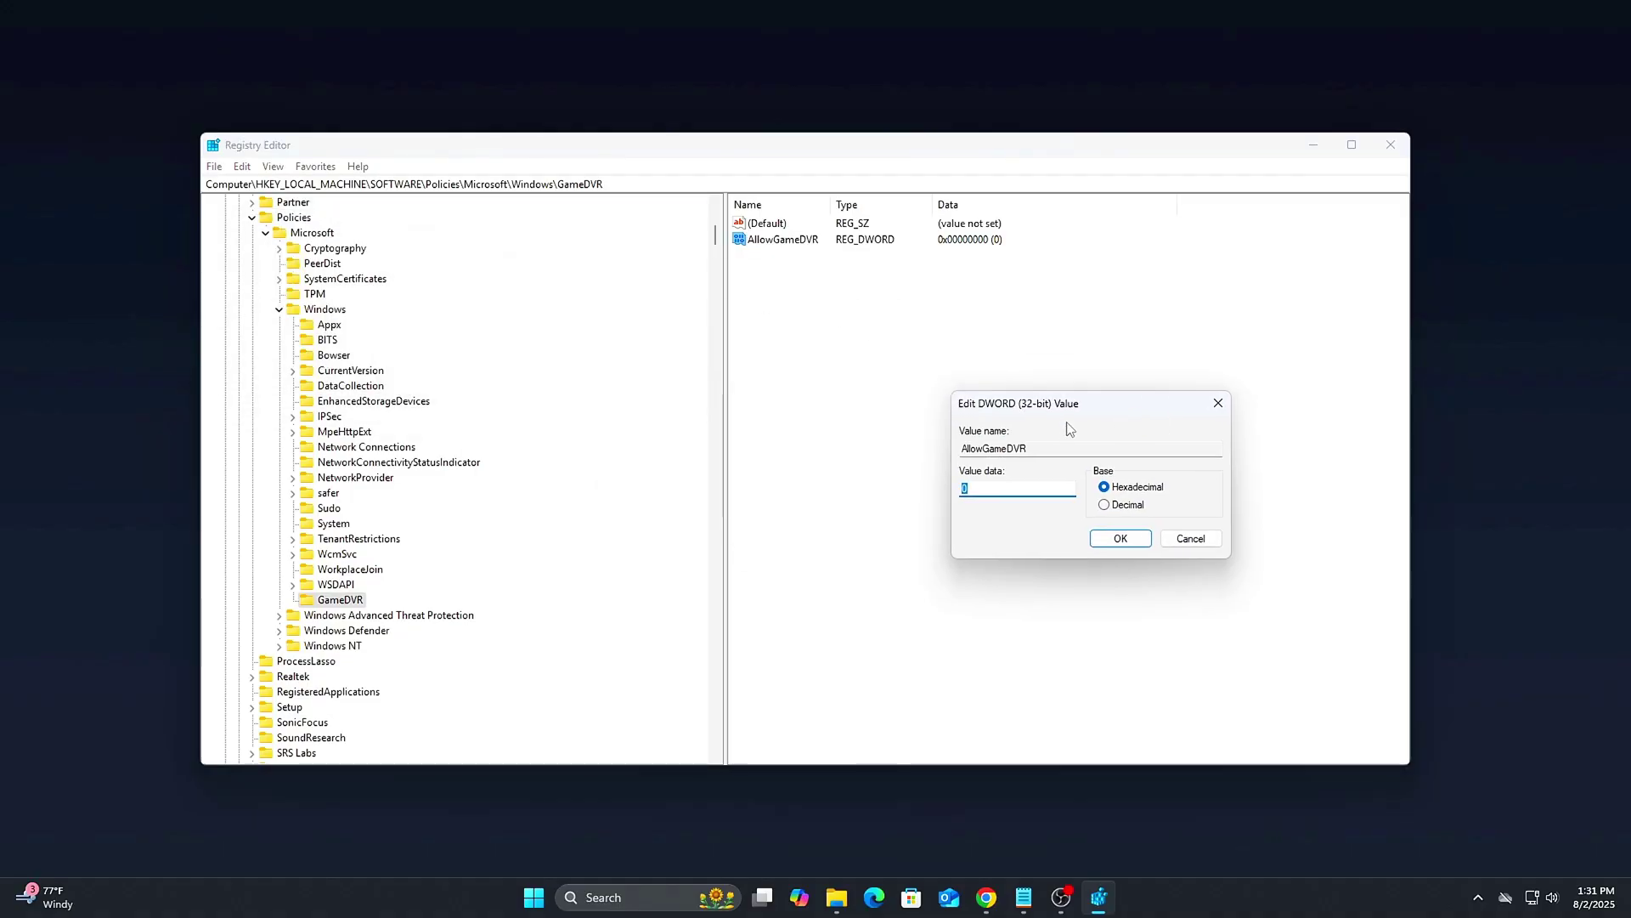
type("0")
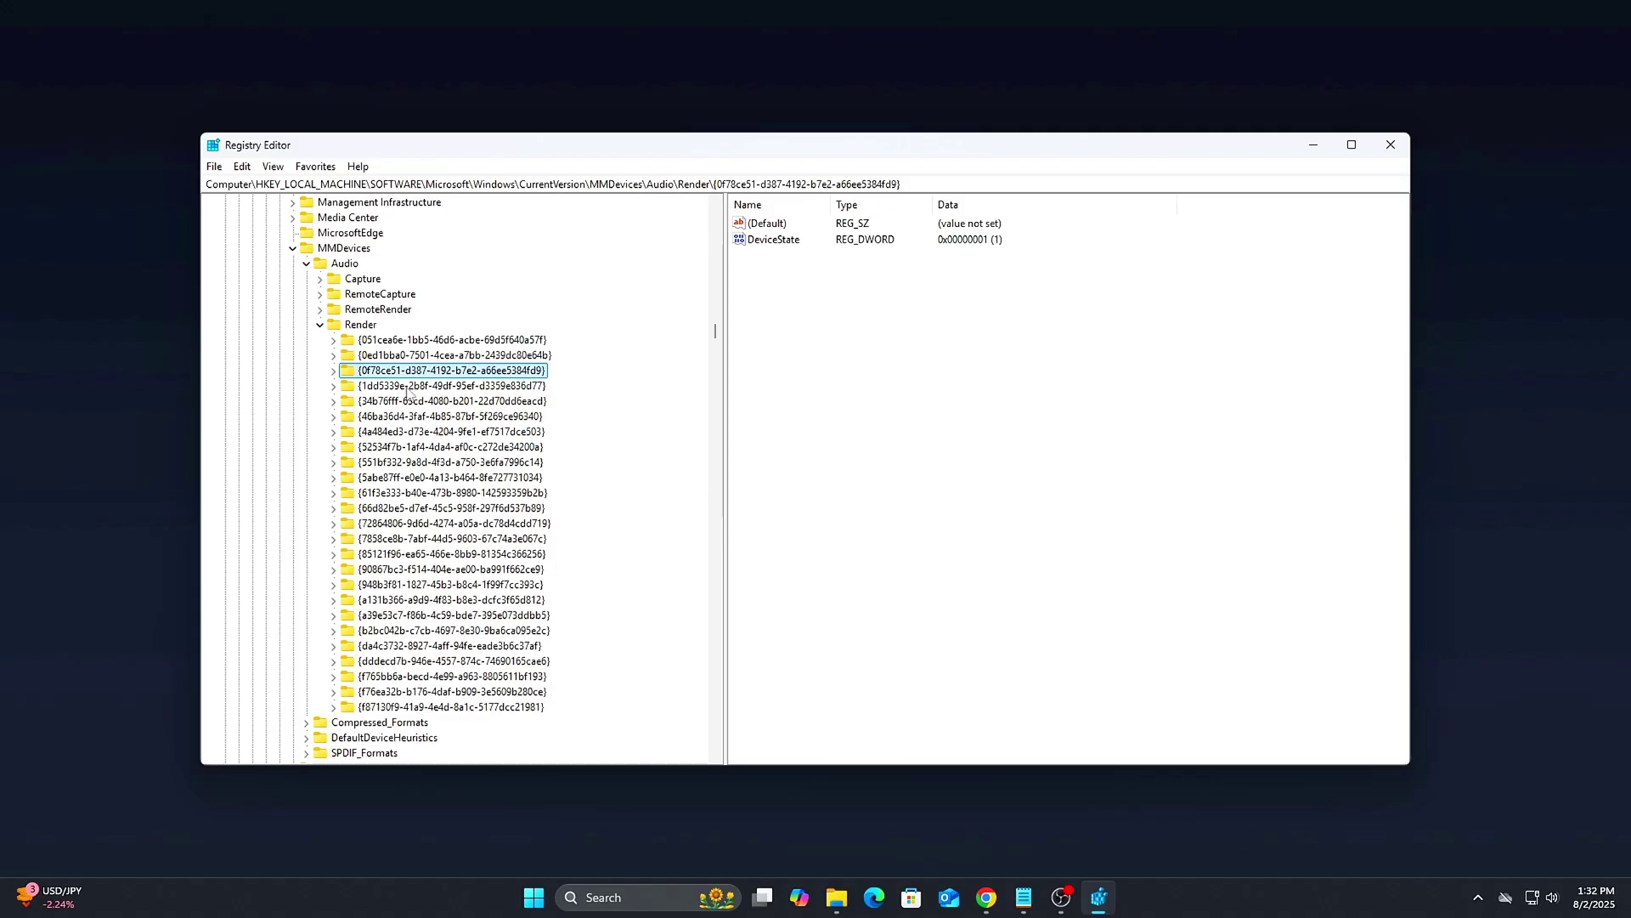
Browse through the MMDevices Audio Render device subkeys one by one.
key("Down")
key("Down")
key("Down")
key("Down")
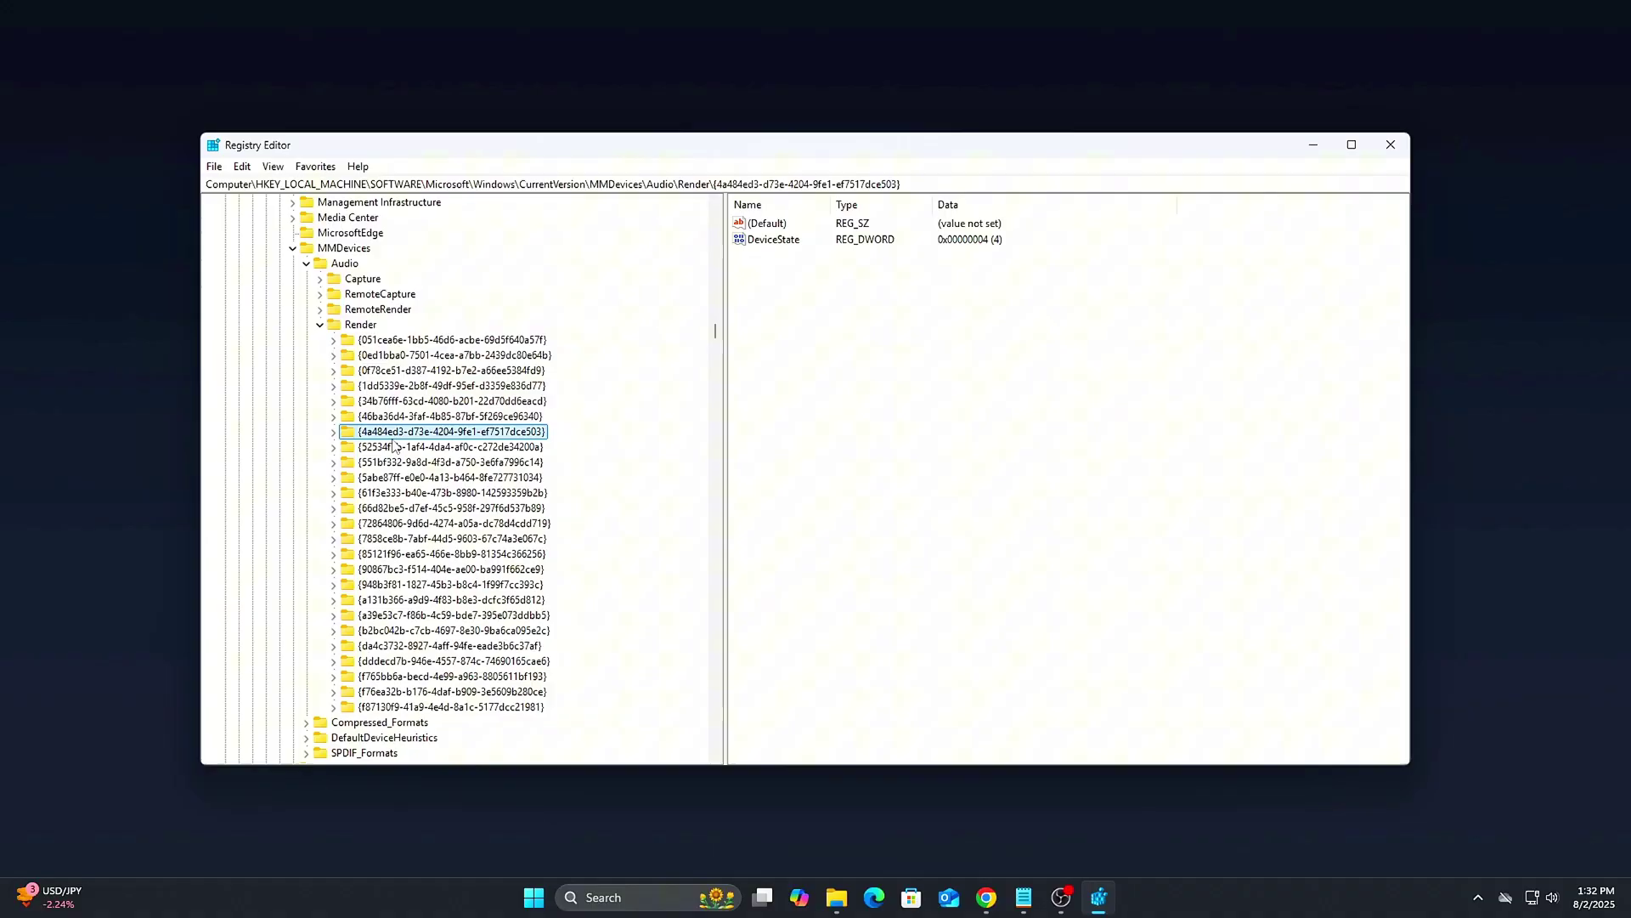
left_click(392, 447)
left_click(393, 462)
left_click(398, 477)
left_click(409, 494)
left_click(451, 510)
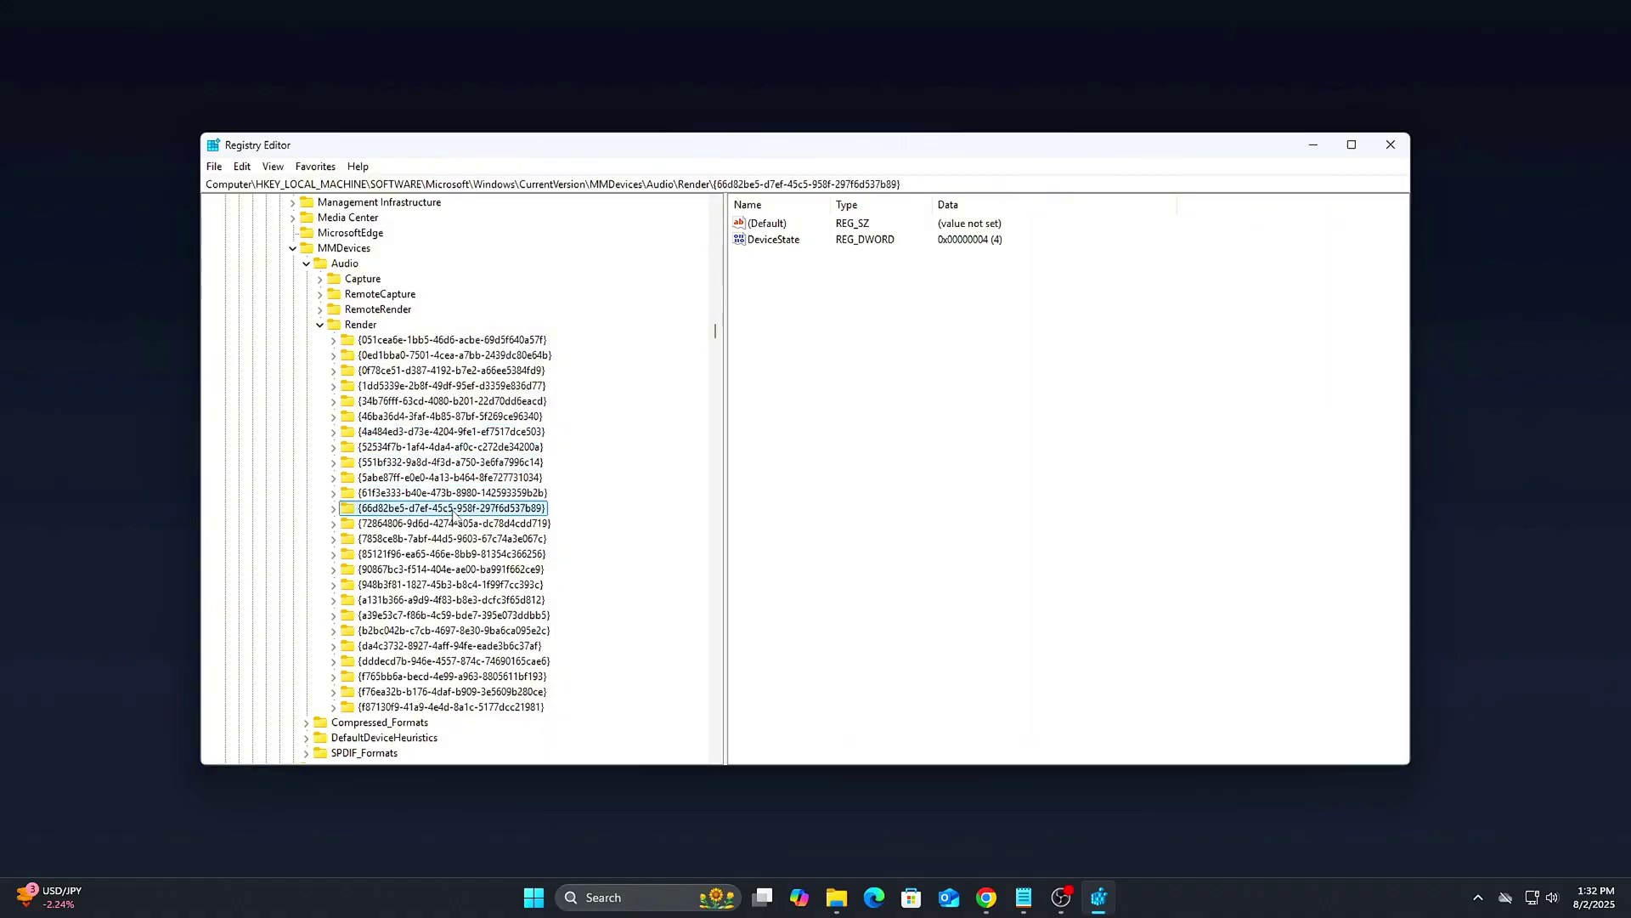
left_click(411, 525)
left_click(410, 539)
left_click(409, 555)
left_click(475, 570)
left_click(436, 586)
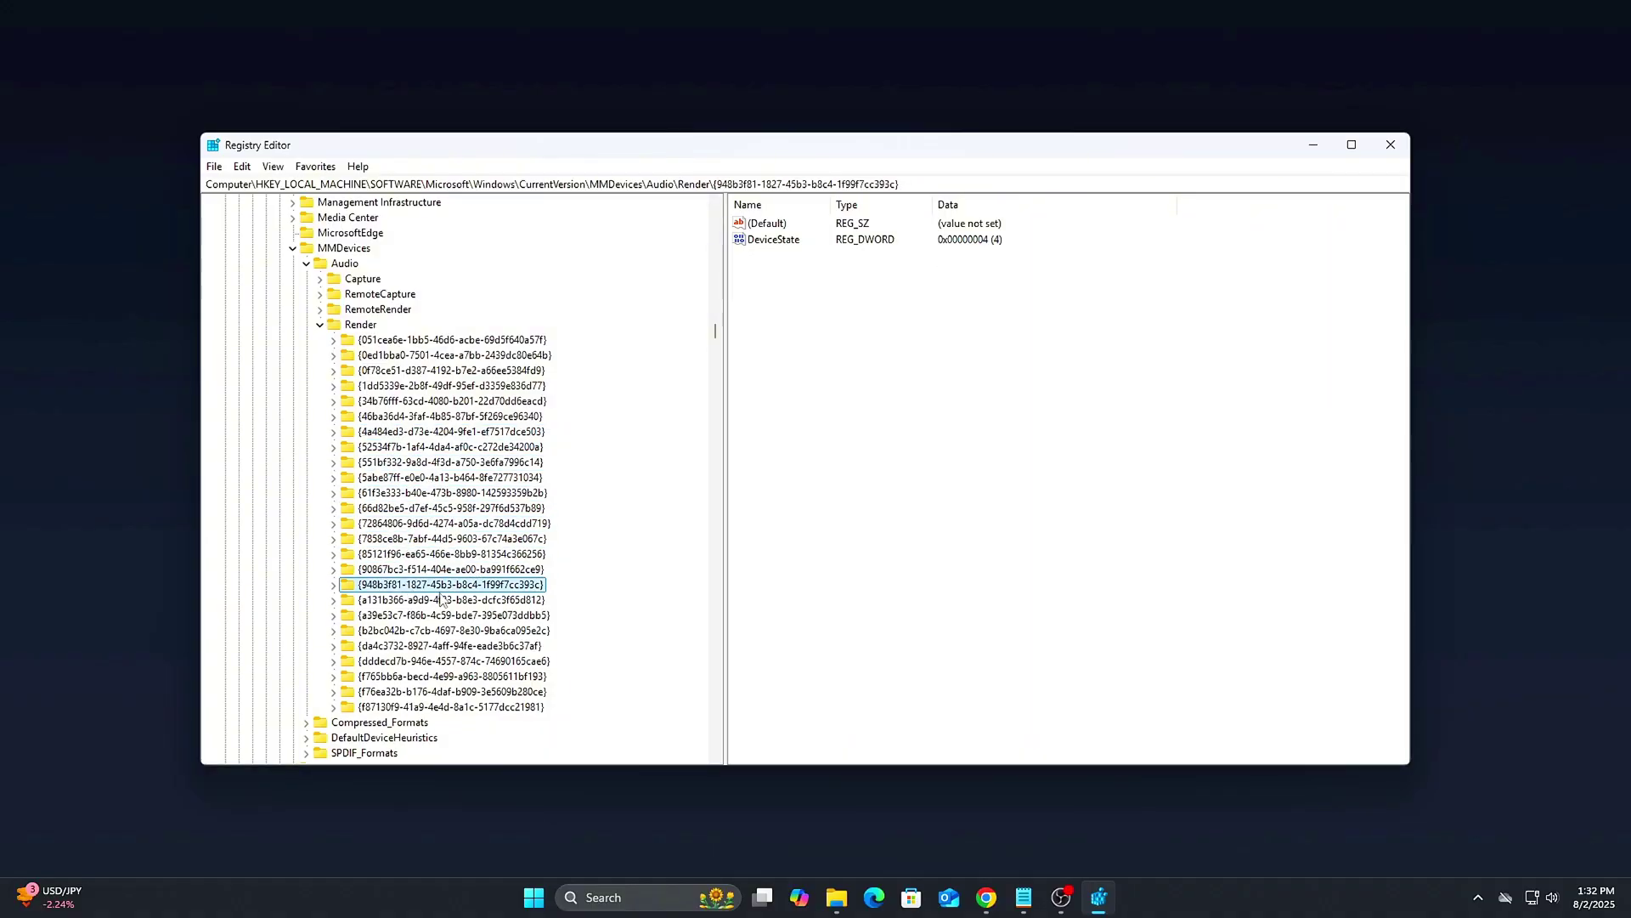
left_click(440, 599)
left_click(417, 615)
left_click(414, 629)
left_click(393, 645)
Select the {551bf332…} render device and set its DeviceState to 0.
key("End")
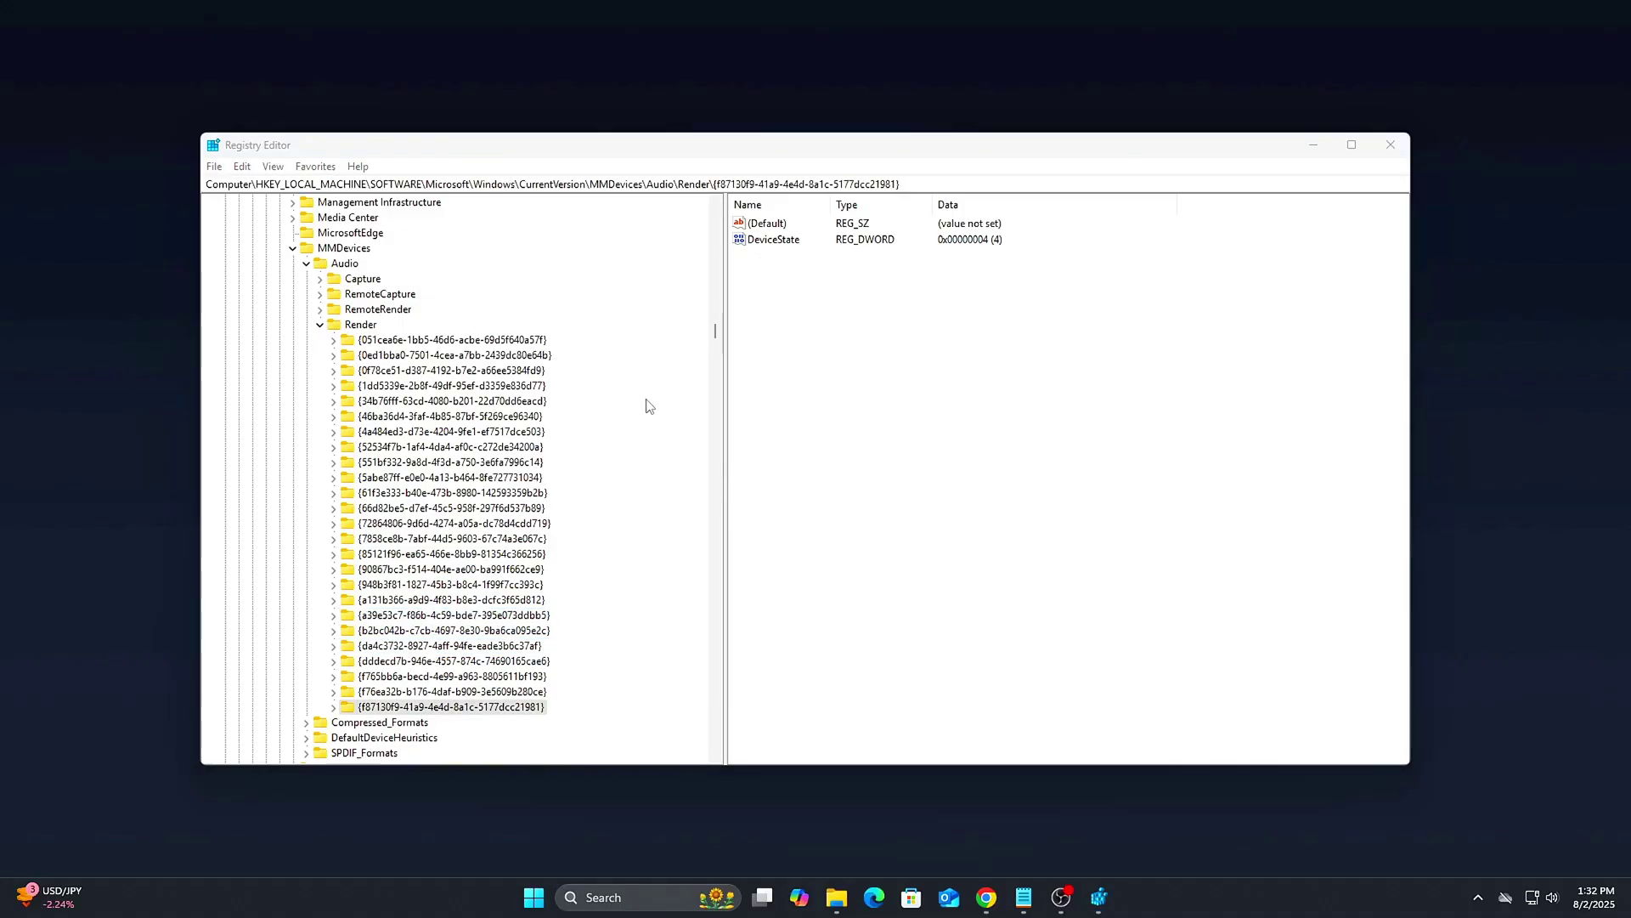
type("{551bf332-9a8d")
double_click(777, 240)
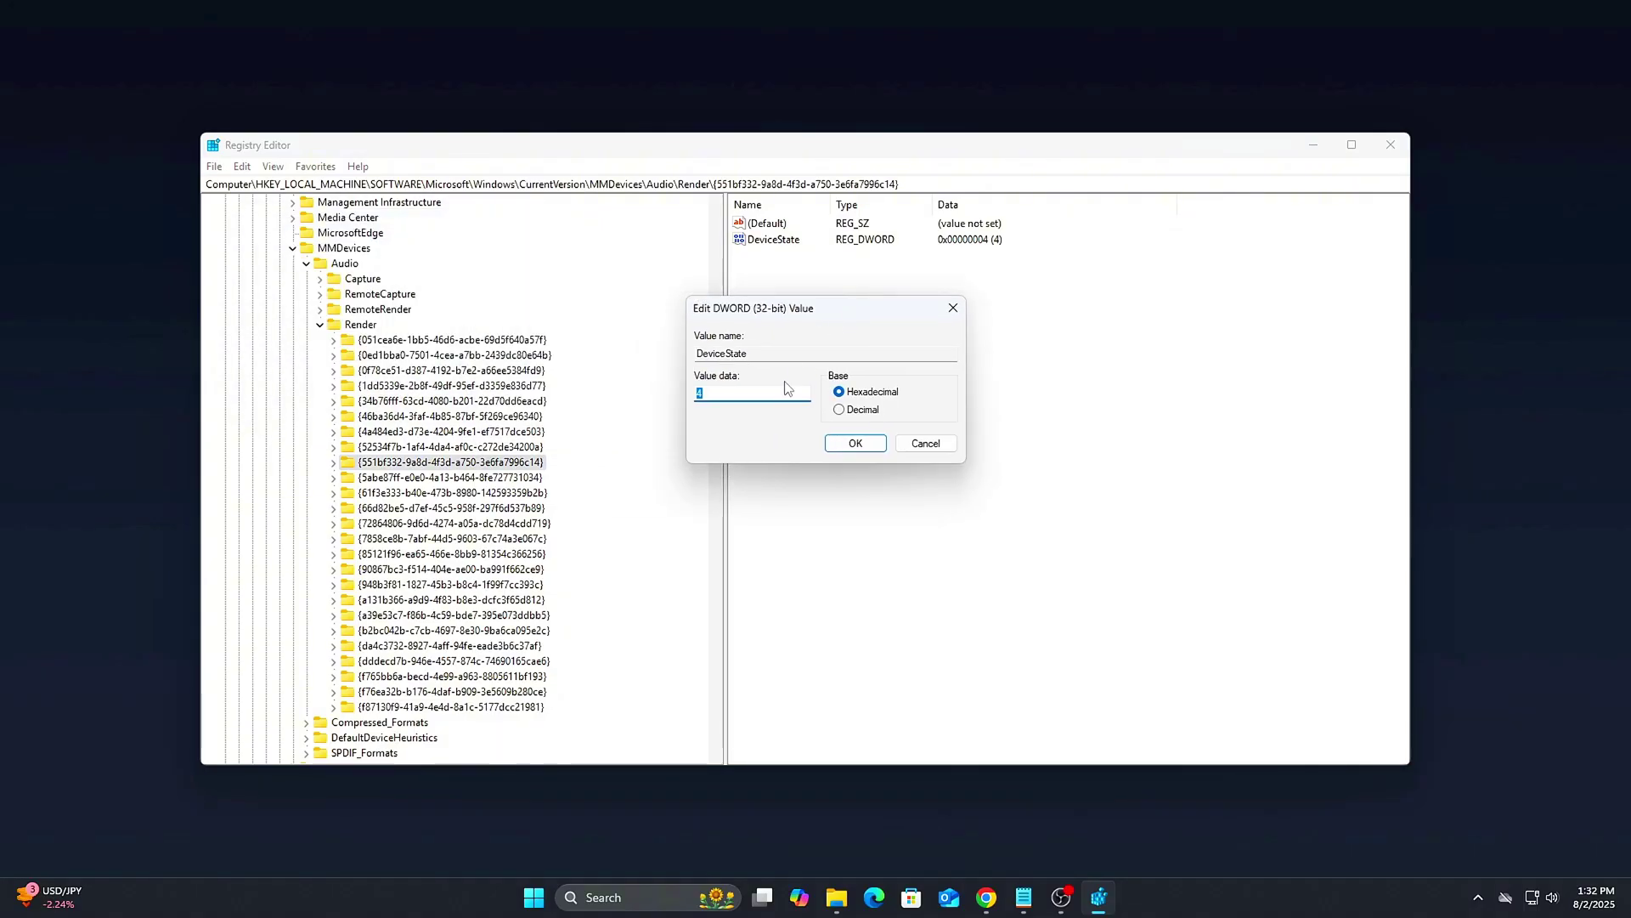
left_click(852, 443)
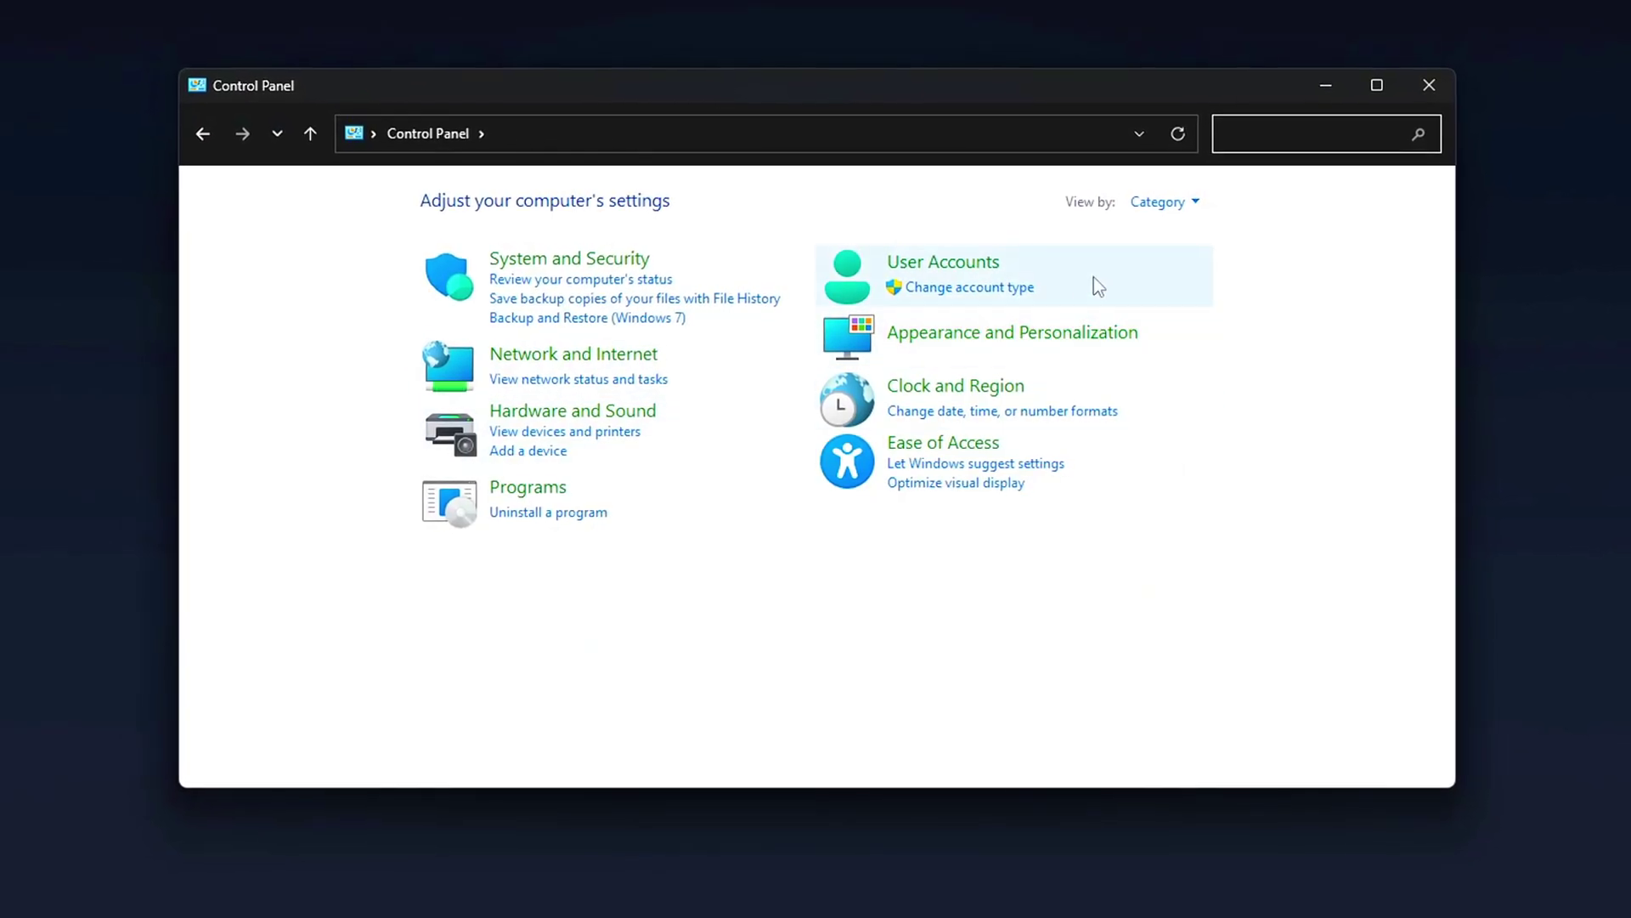
Open Ethernet 3's properties from Network Connections and scroll through its protocol items.
left_click(606, 396)
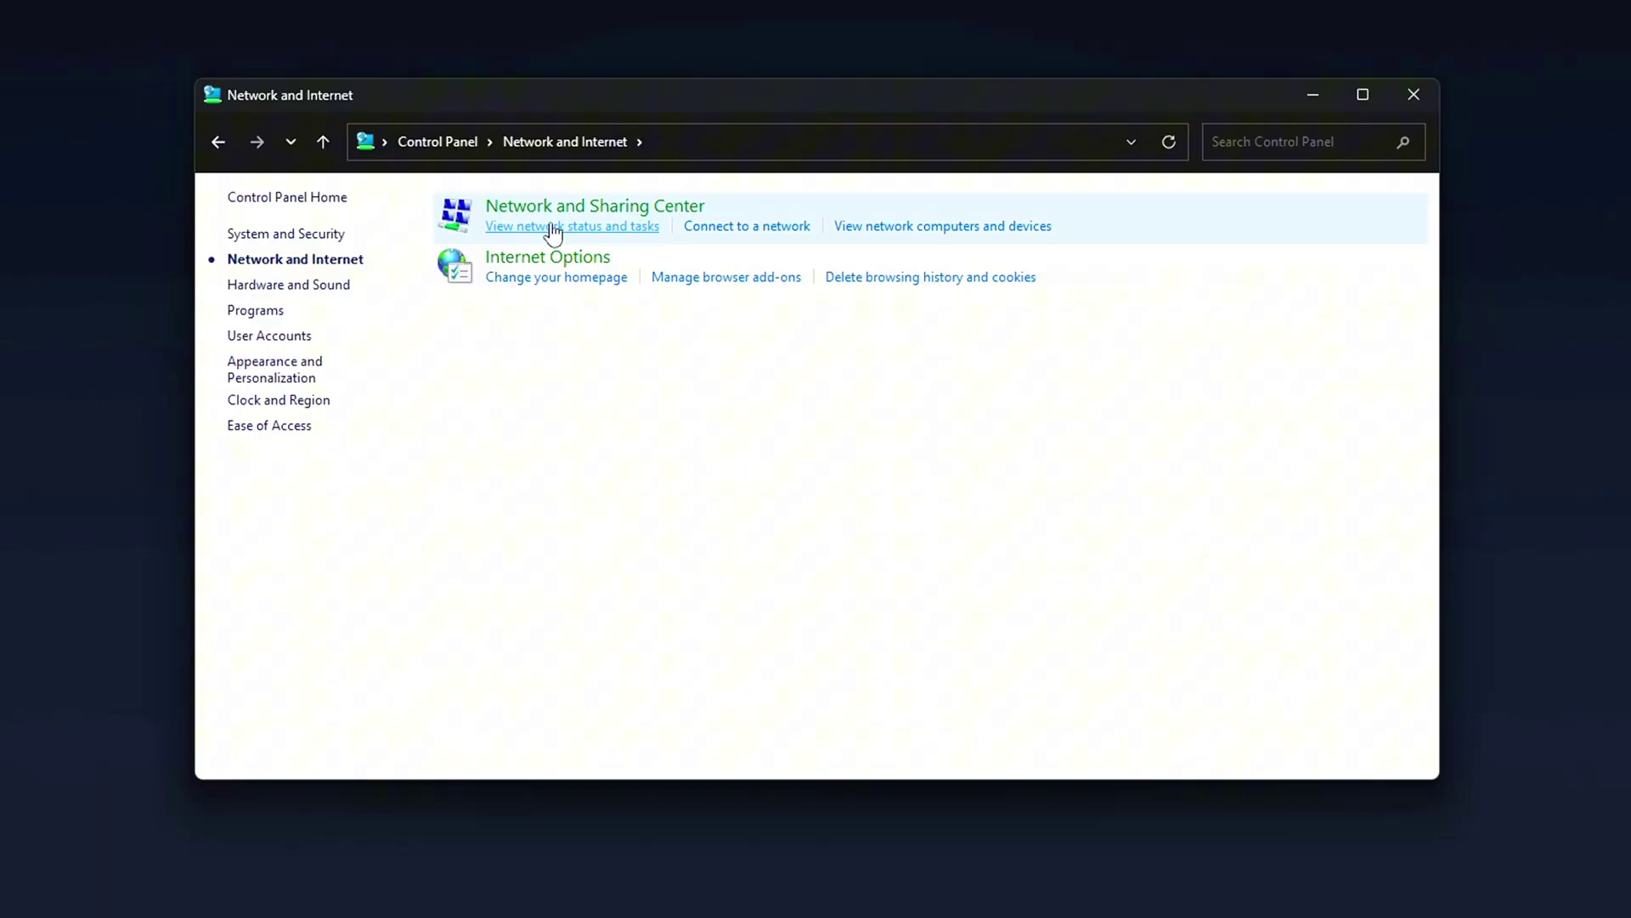
left_click(562, 223)
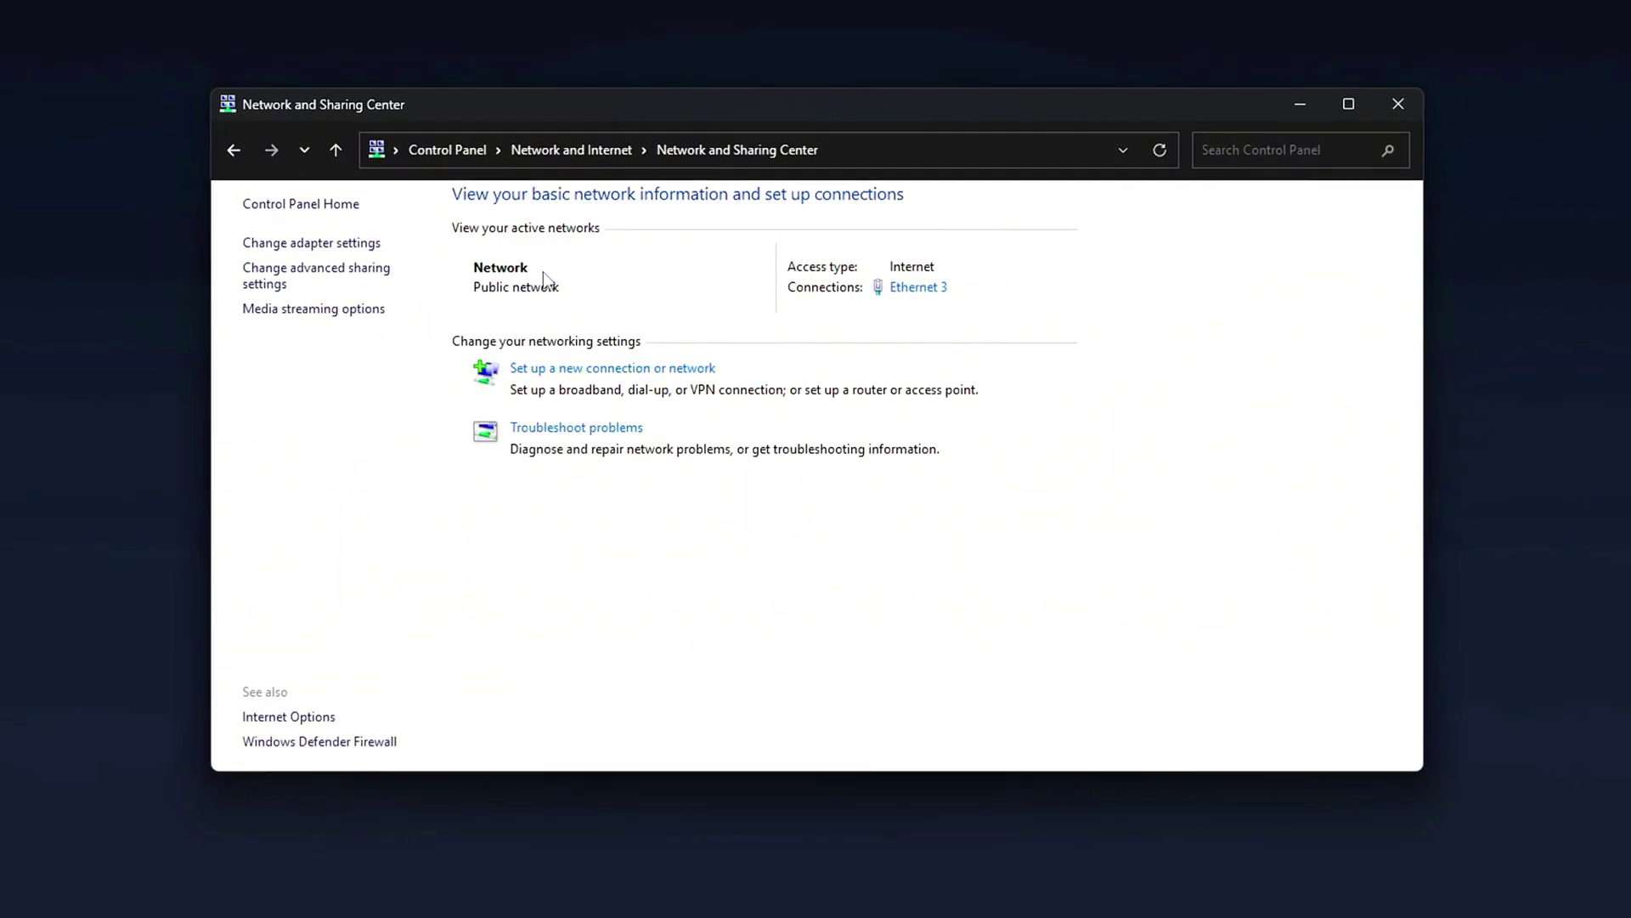
left_click(320, 243)
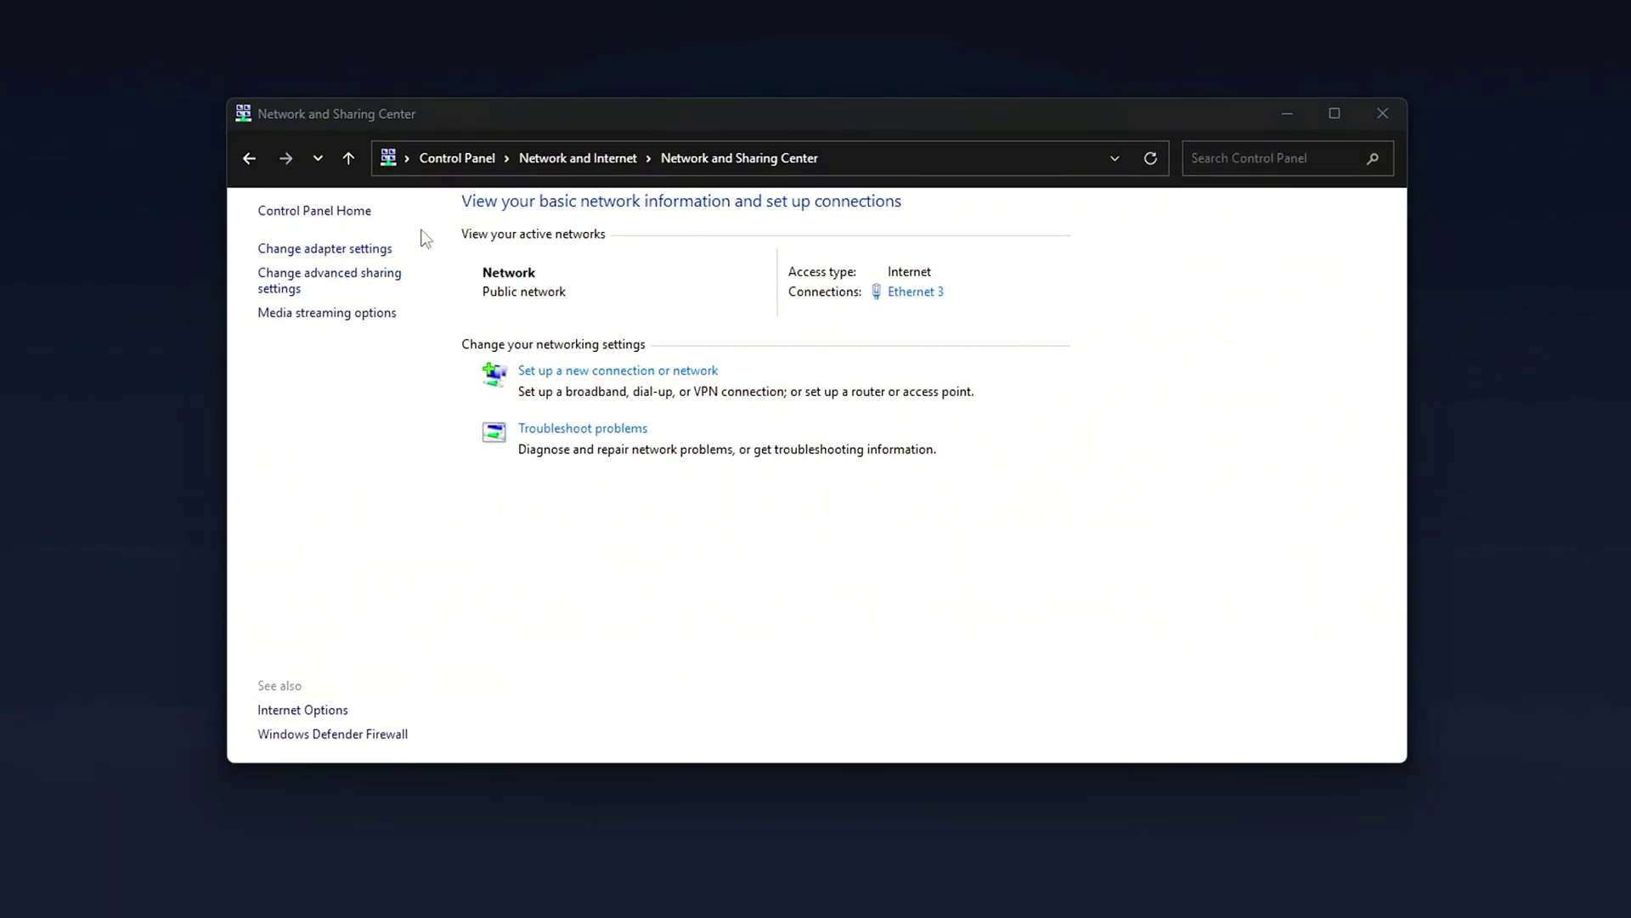
left_click_drag(437, 433, 903, 331)
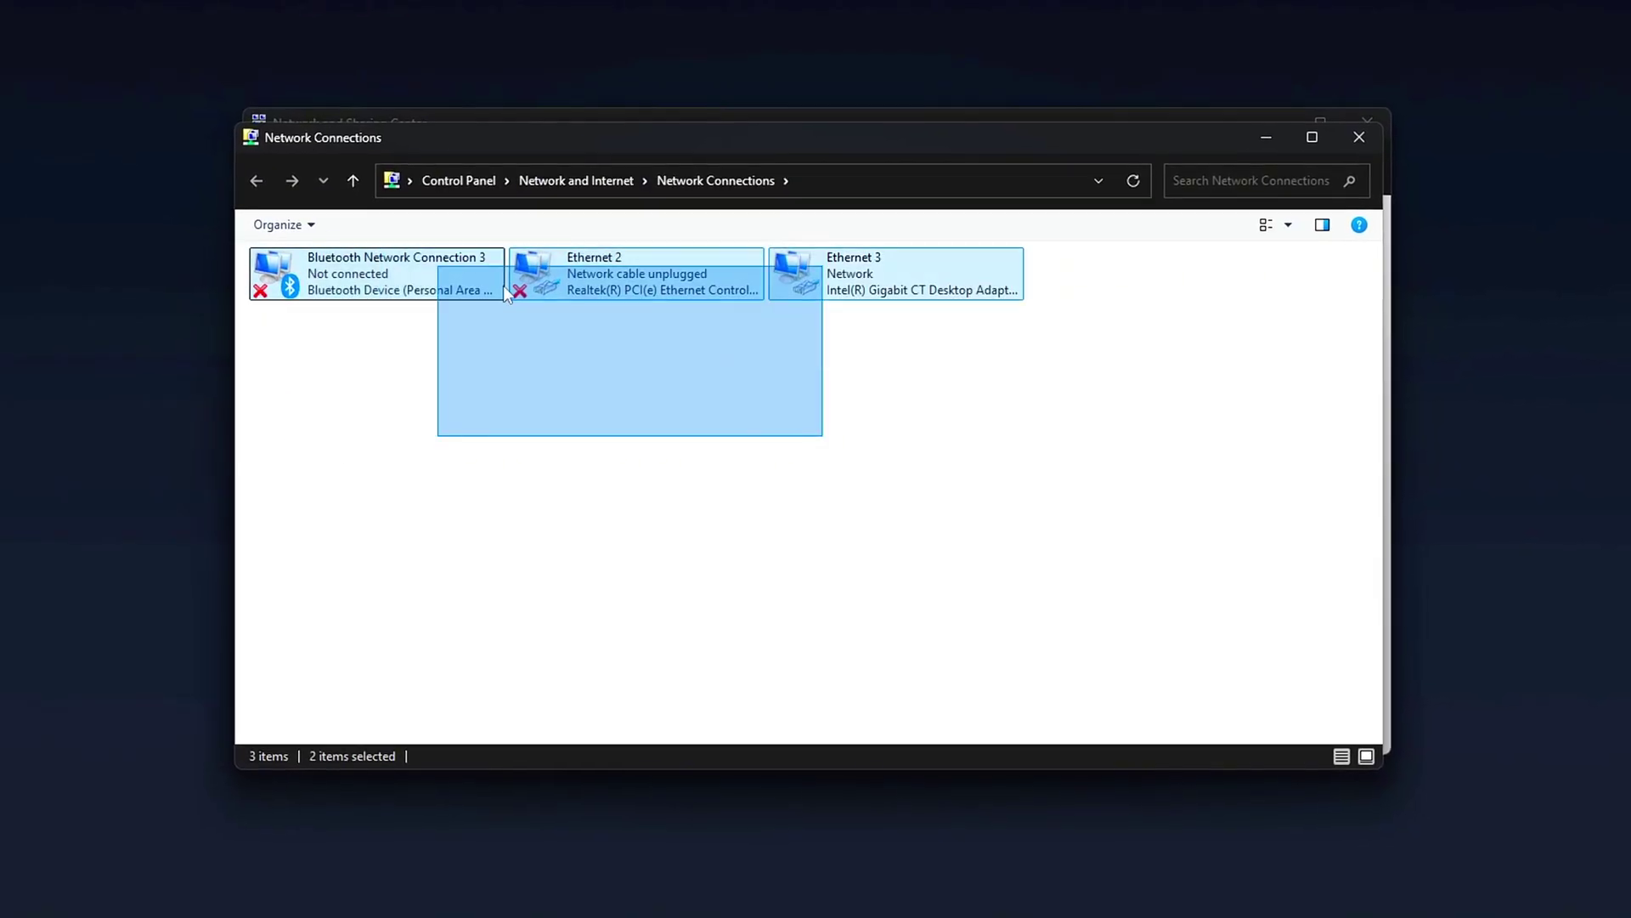
left_click(913, 296)
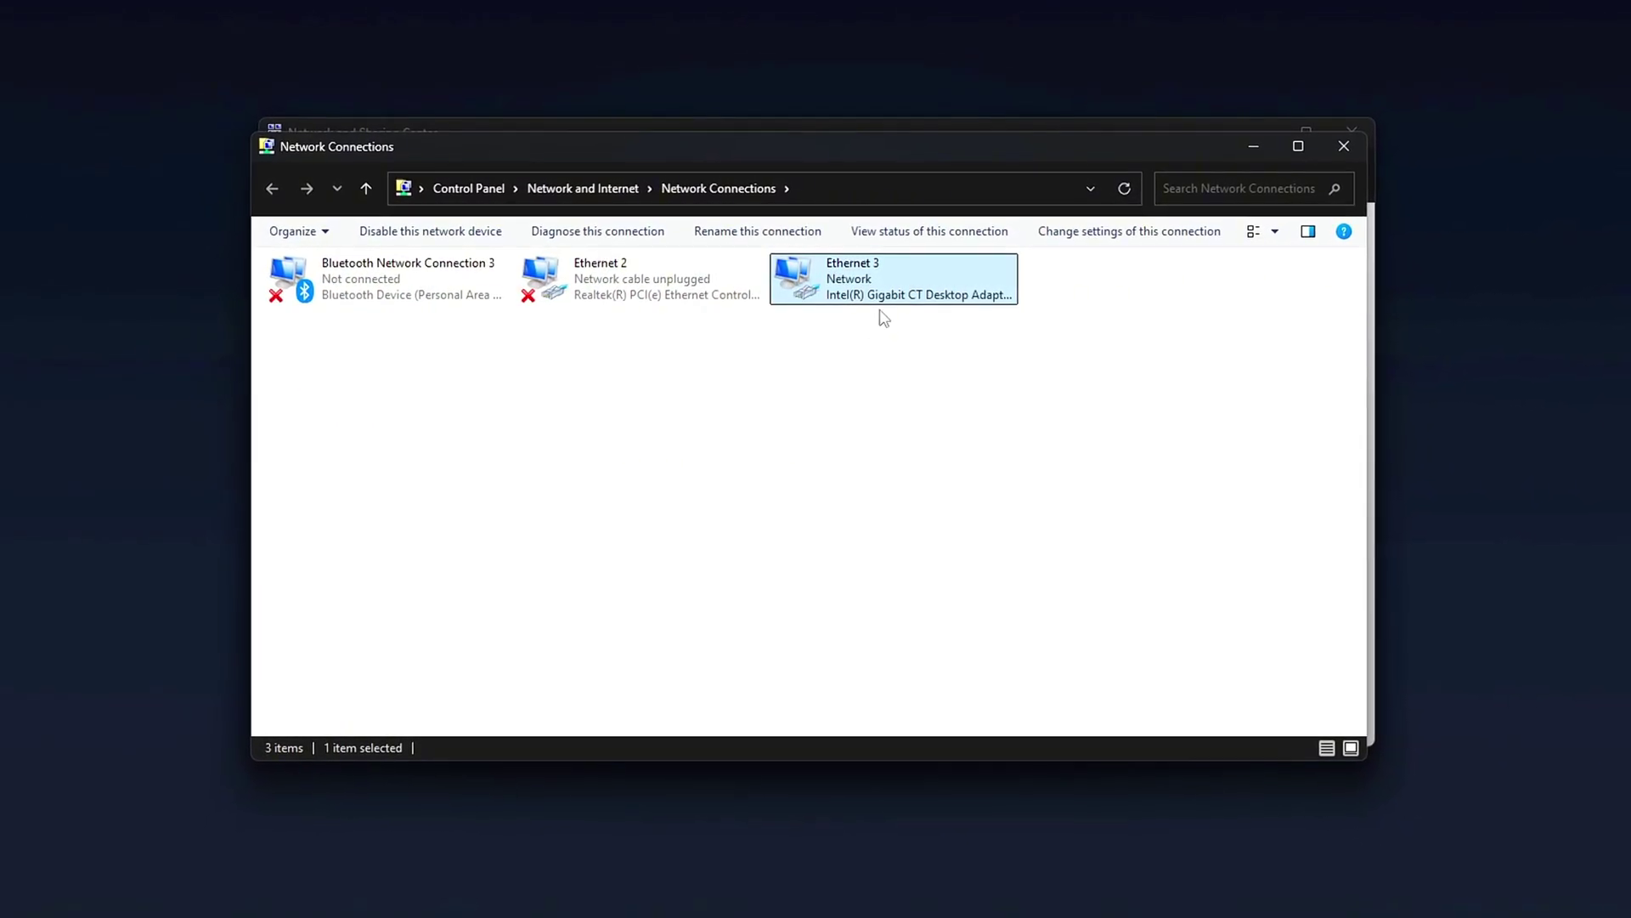
right_click(896, 291)
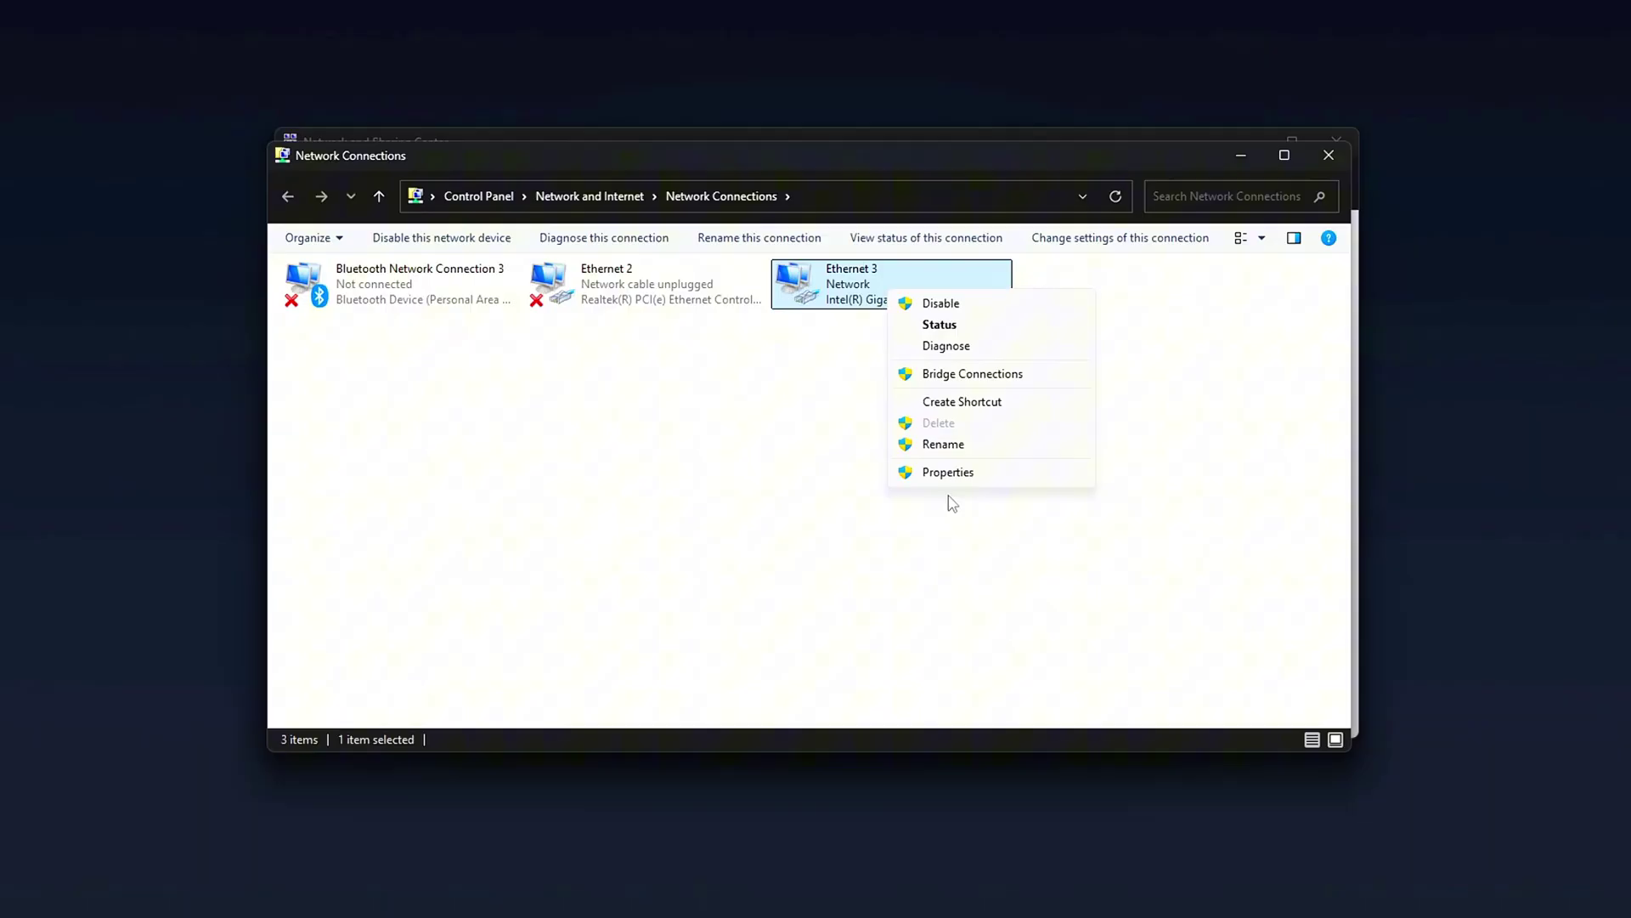
left_click(951, 472)
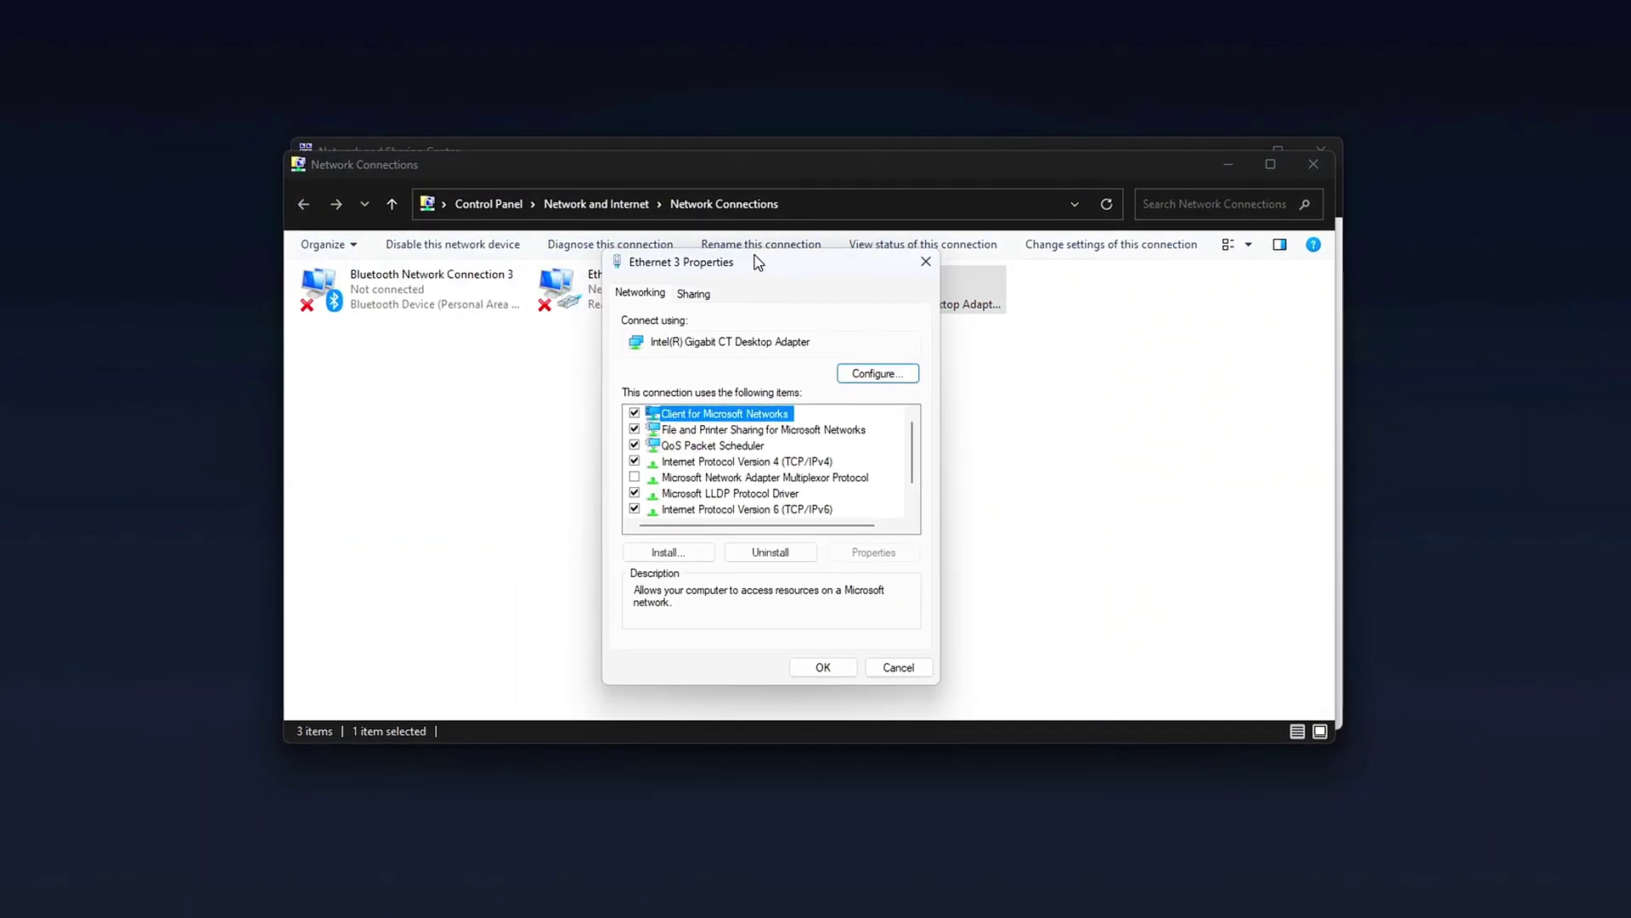
left_click_drag(735, 279, 698, 262)
scroll(659, 474, "down", 1)
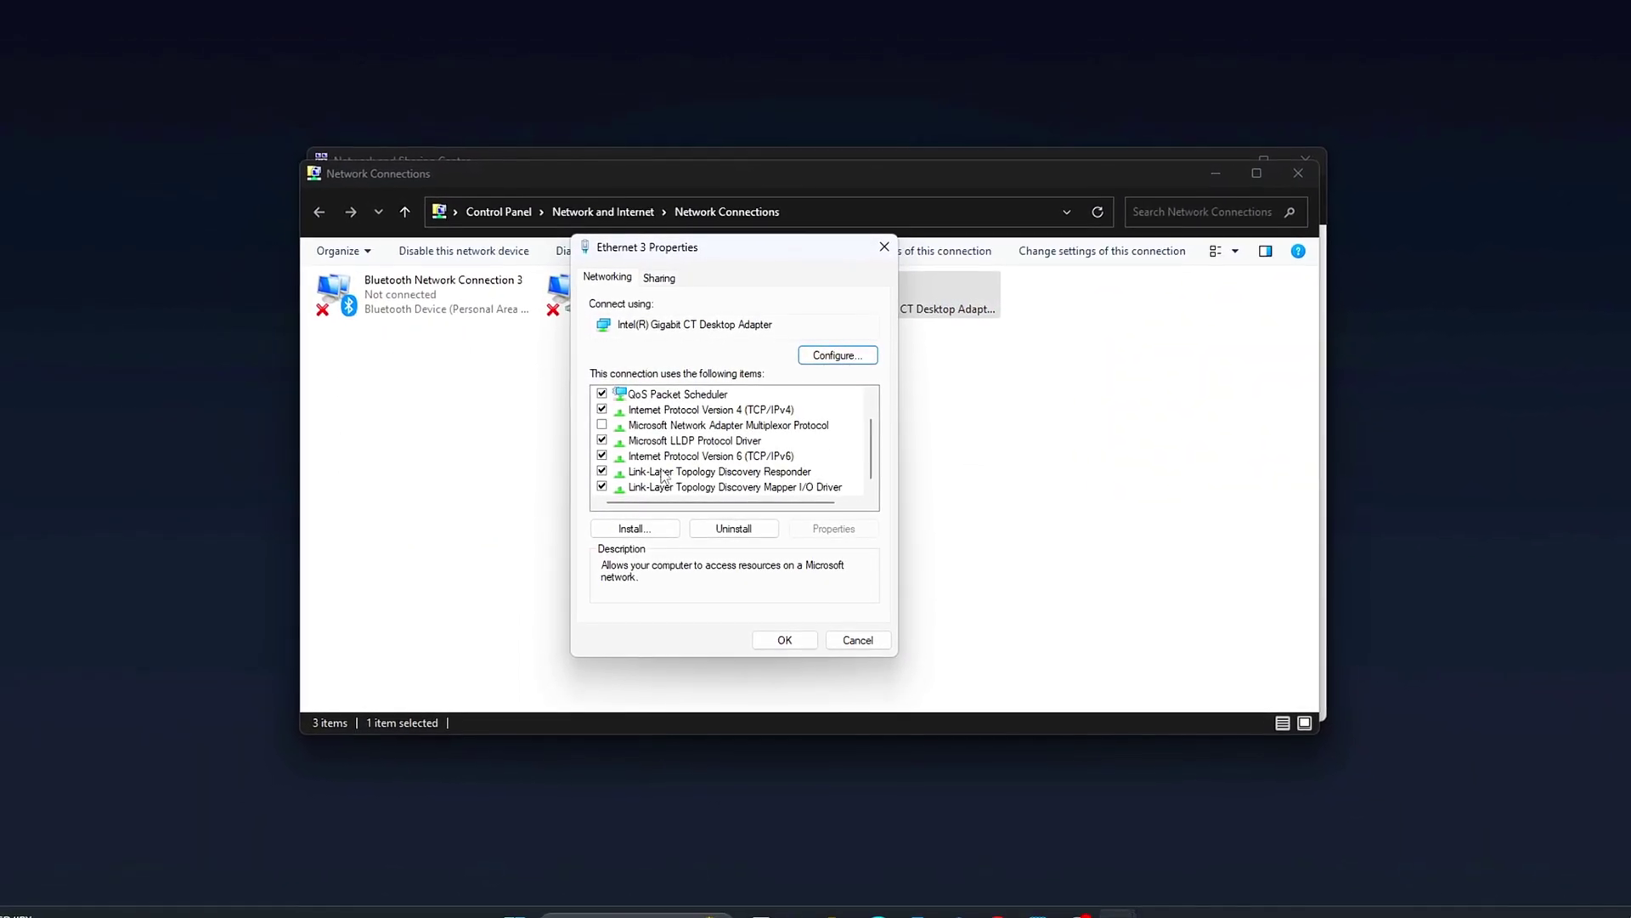
scroll(654, 463, "up", 1)
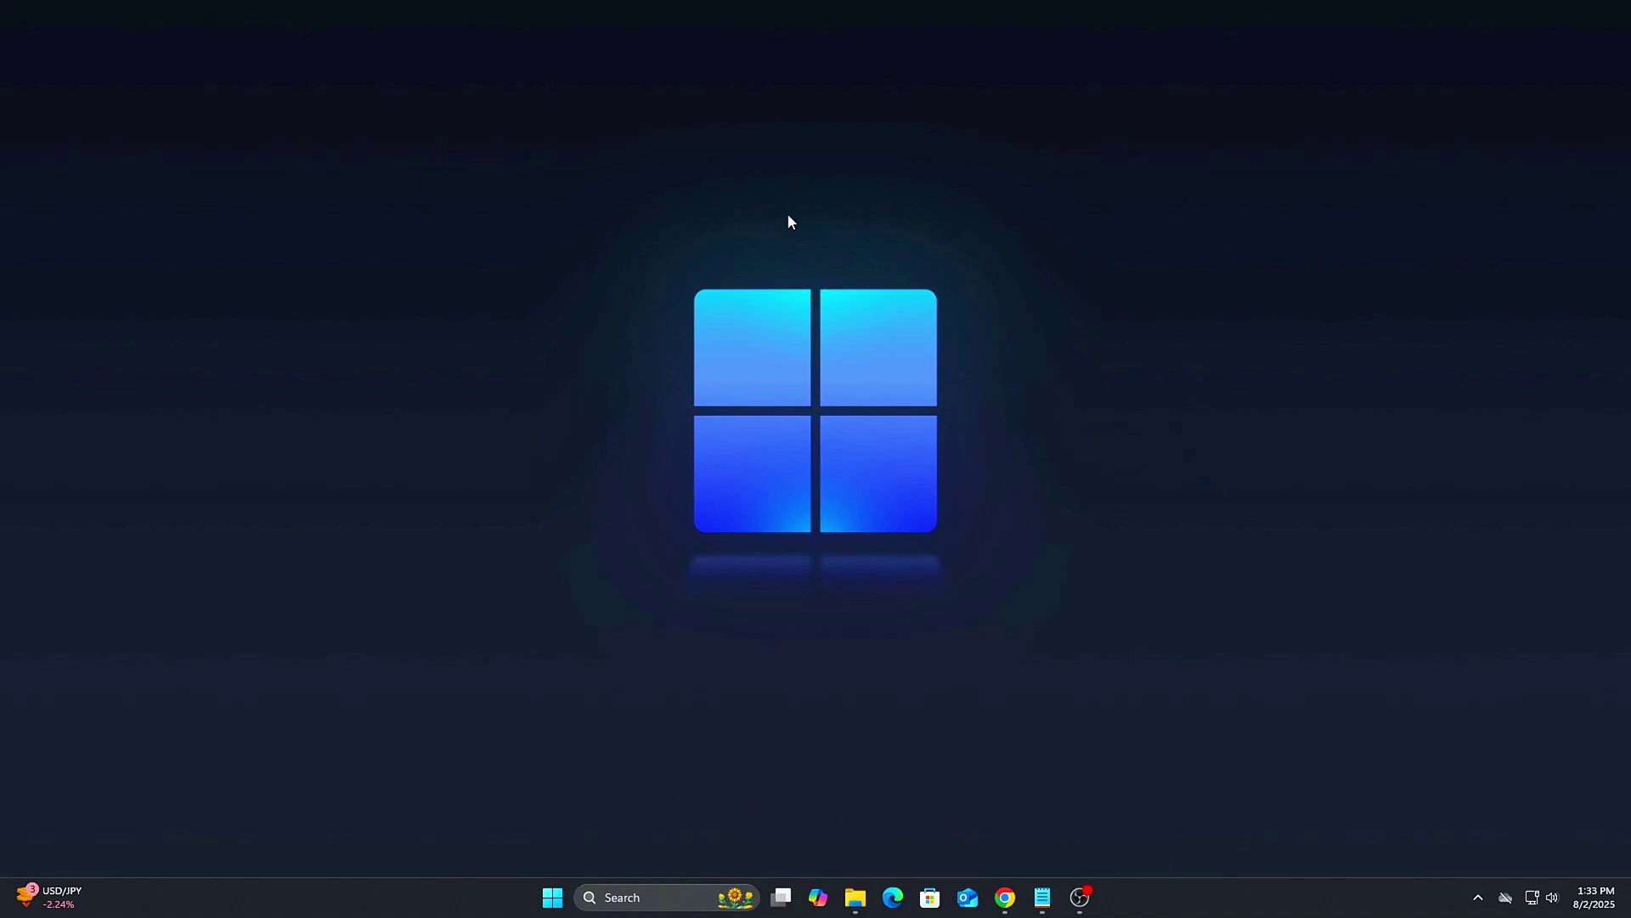
Run ipconfig /flushdns, clear the console, and close Command Prompt.
type("ipconfig /flushdns")
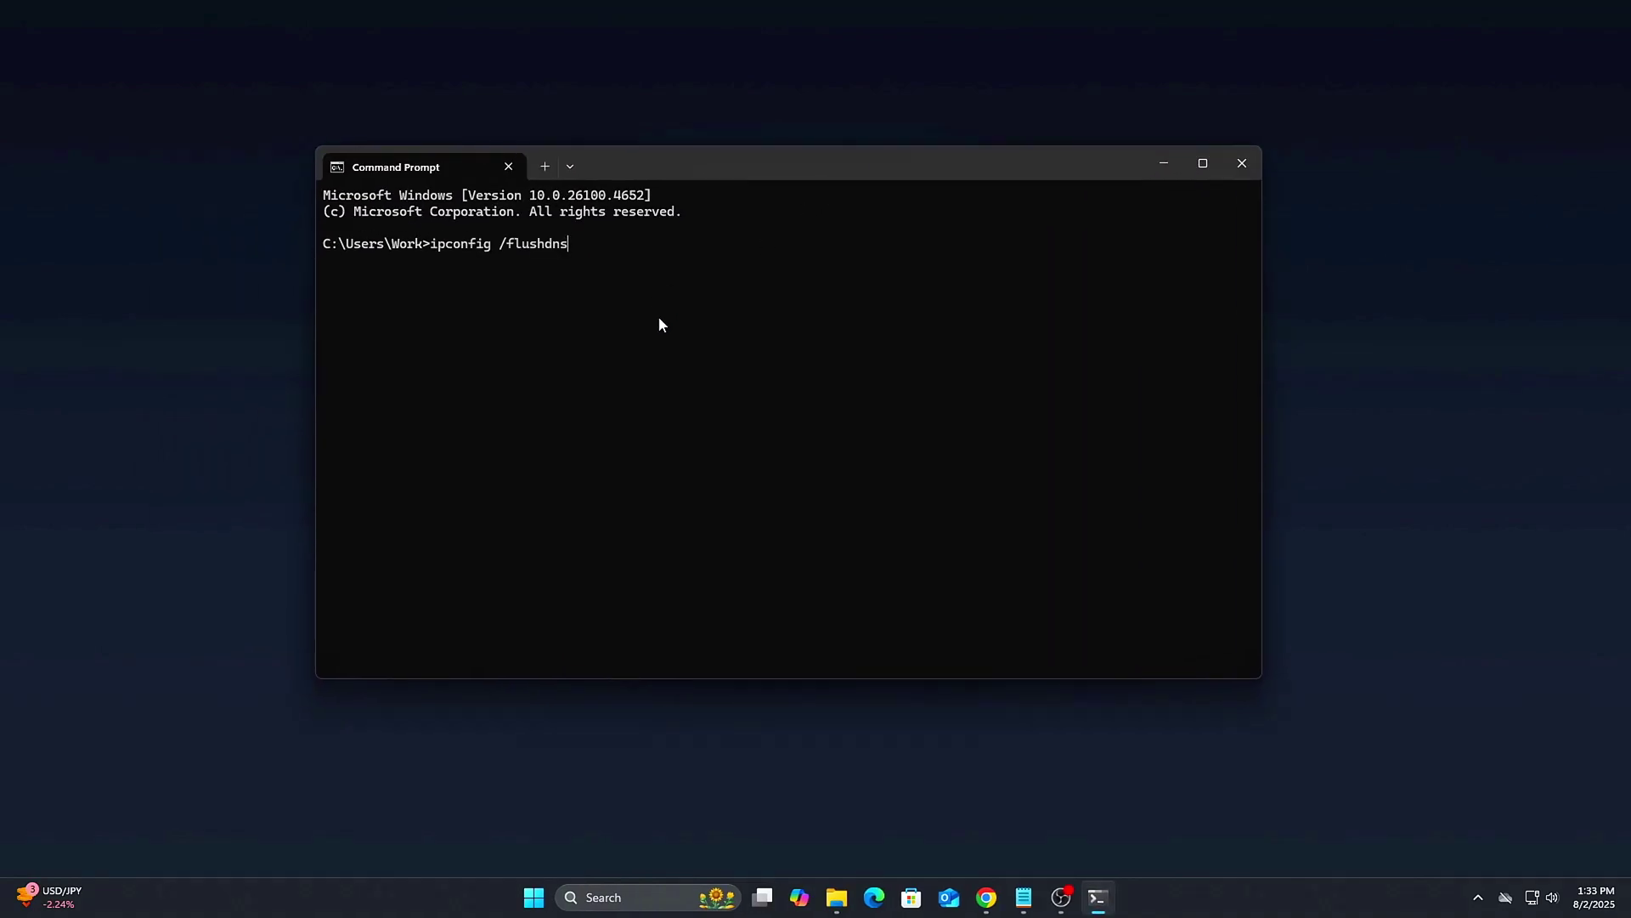
key("Return")
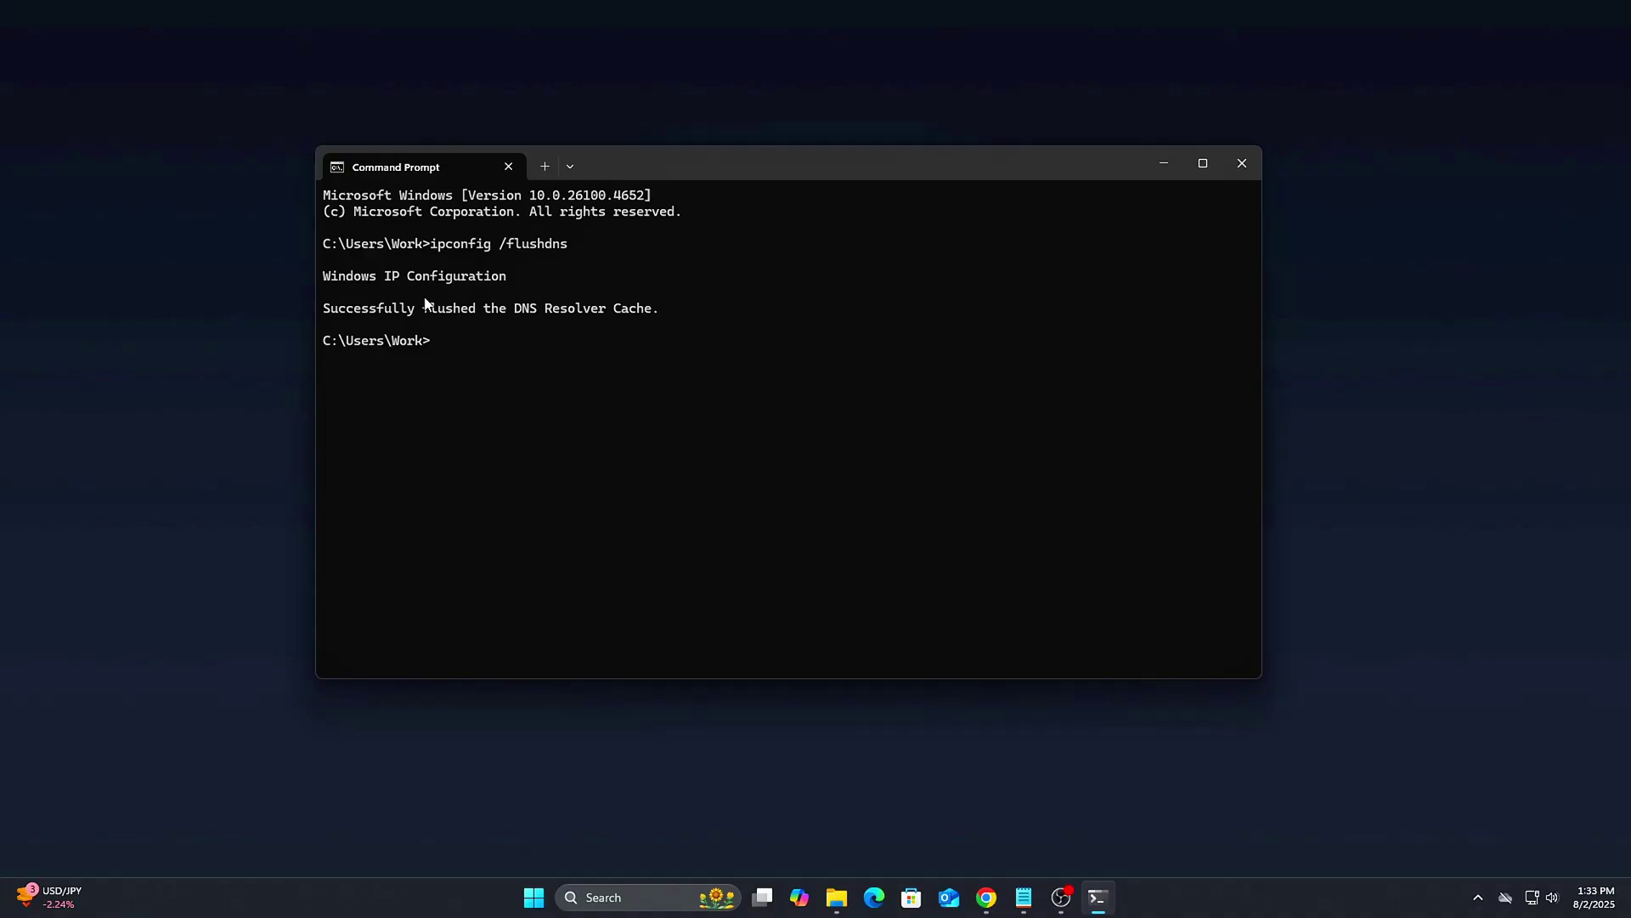
key("Return")
left_click(1242, 163)
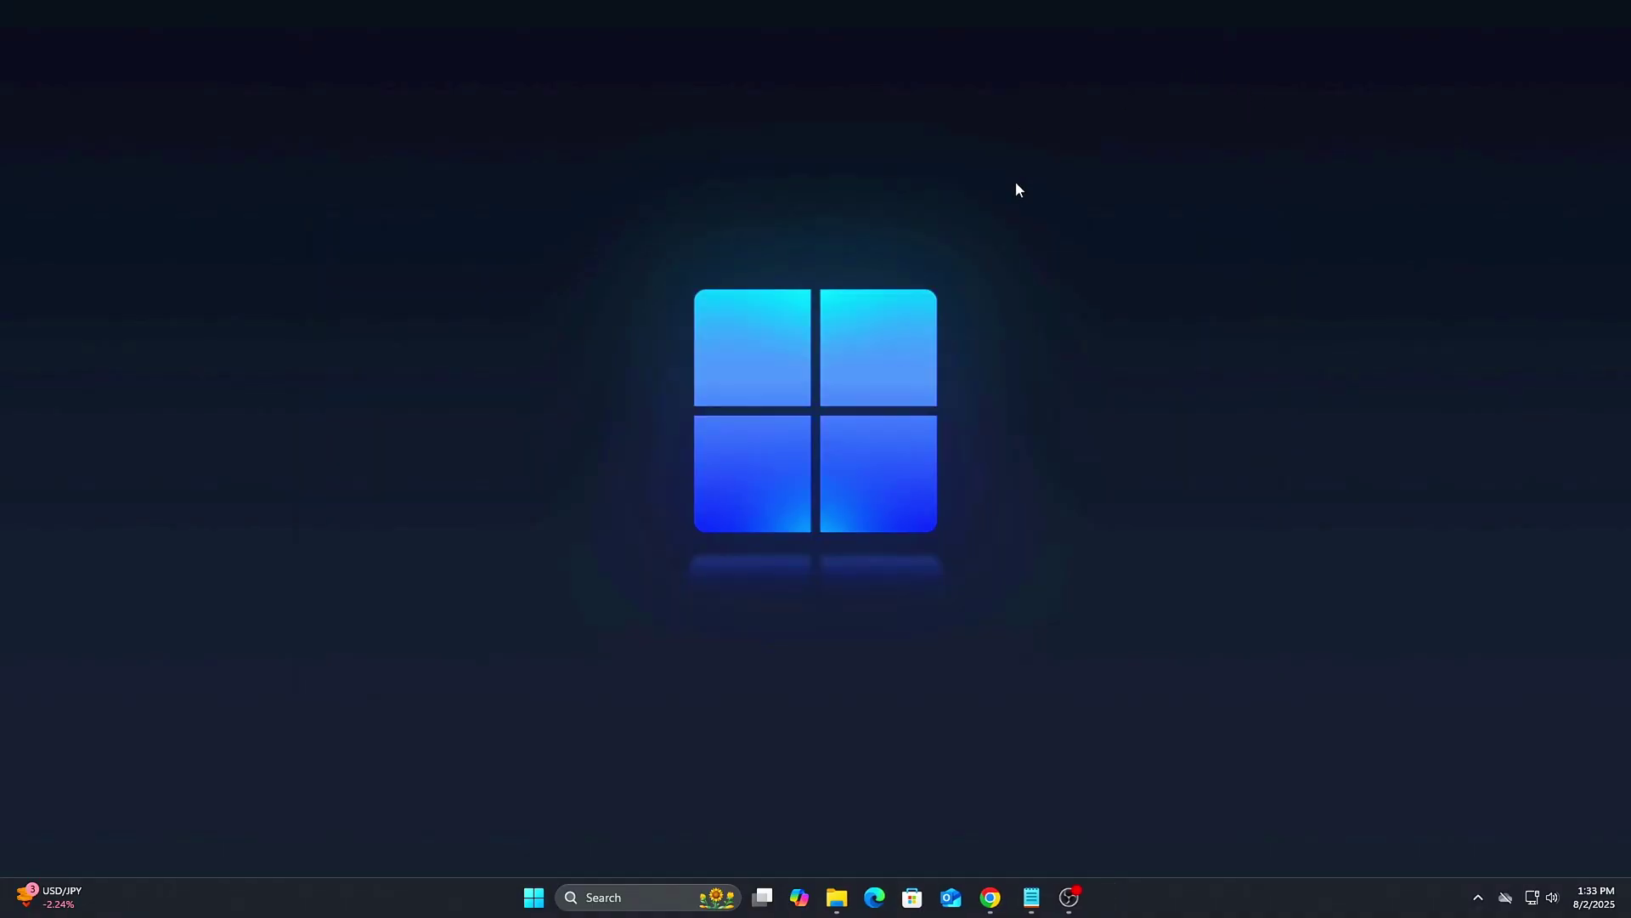
Open Control Panel's network adapter list under Network and Internet.
key("super")
type("control")
key("Escape")
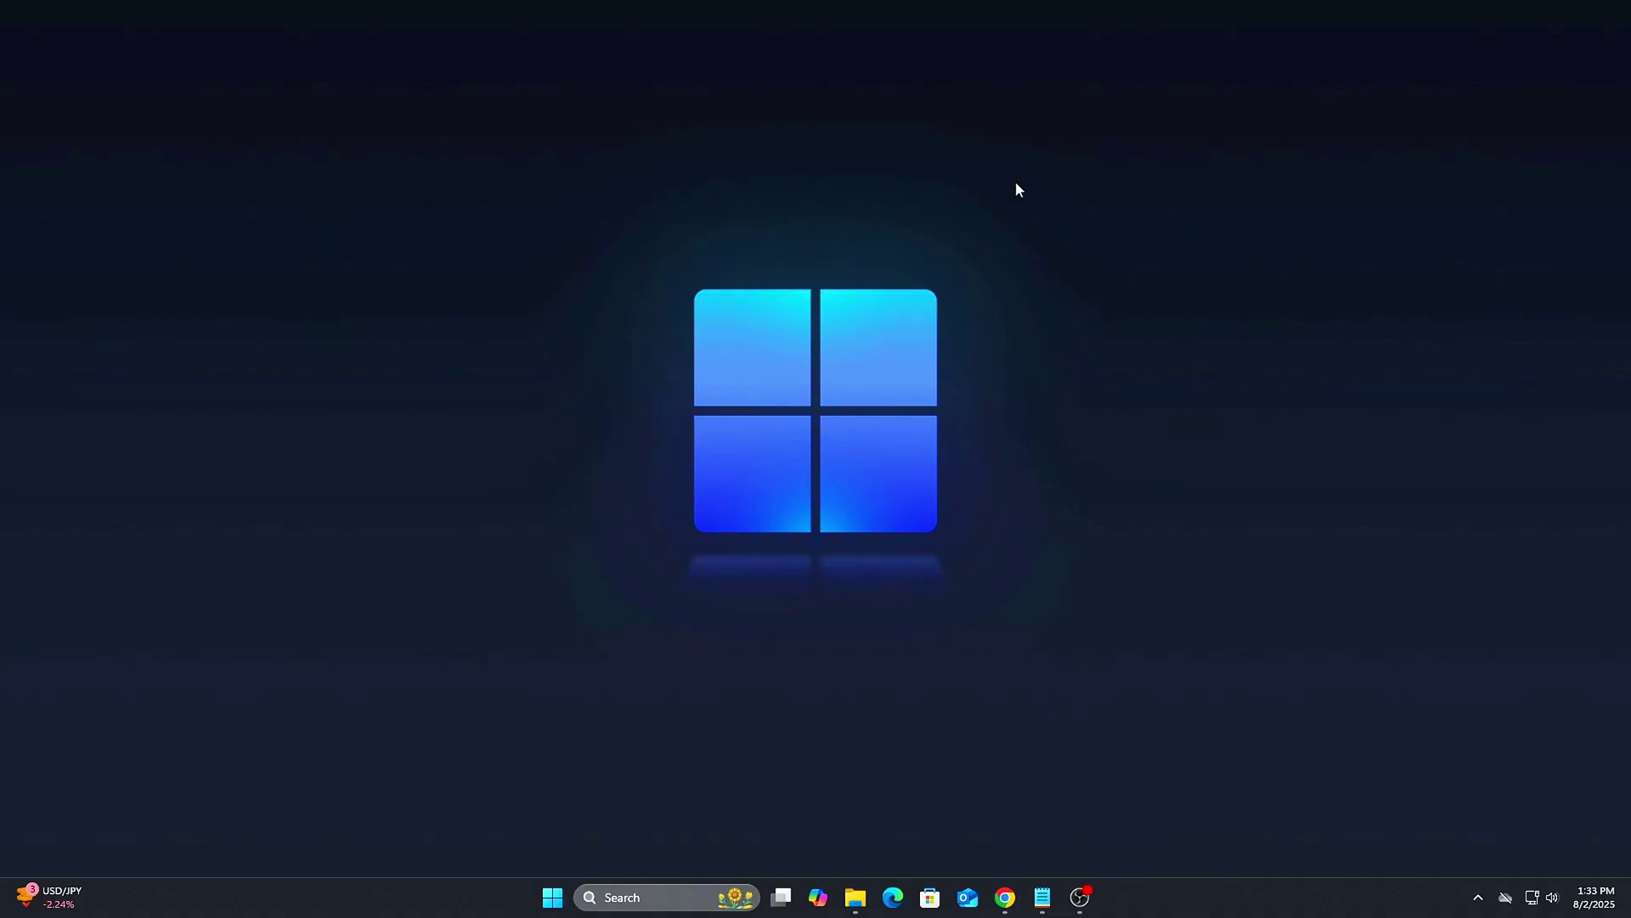
scroll(827, 518, "down", 1)
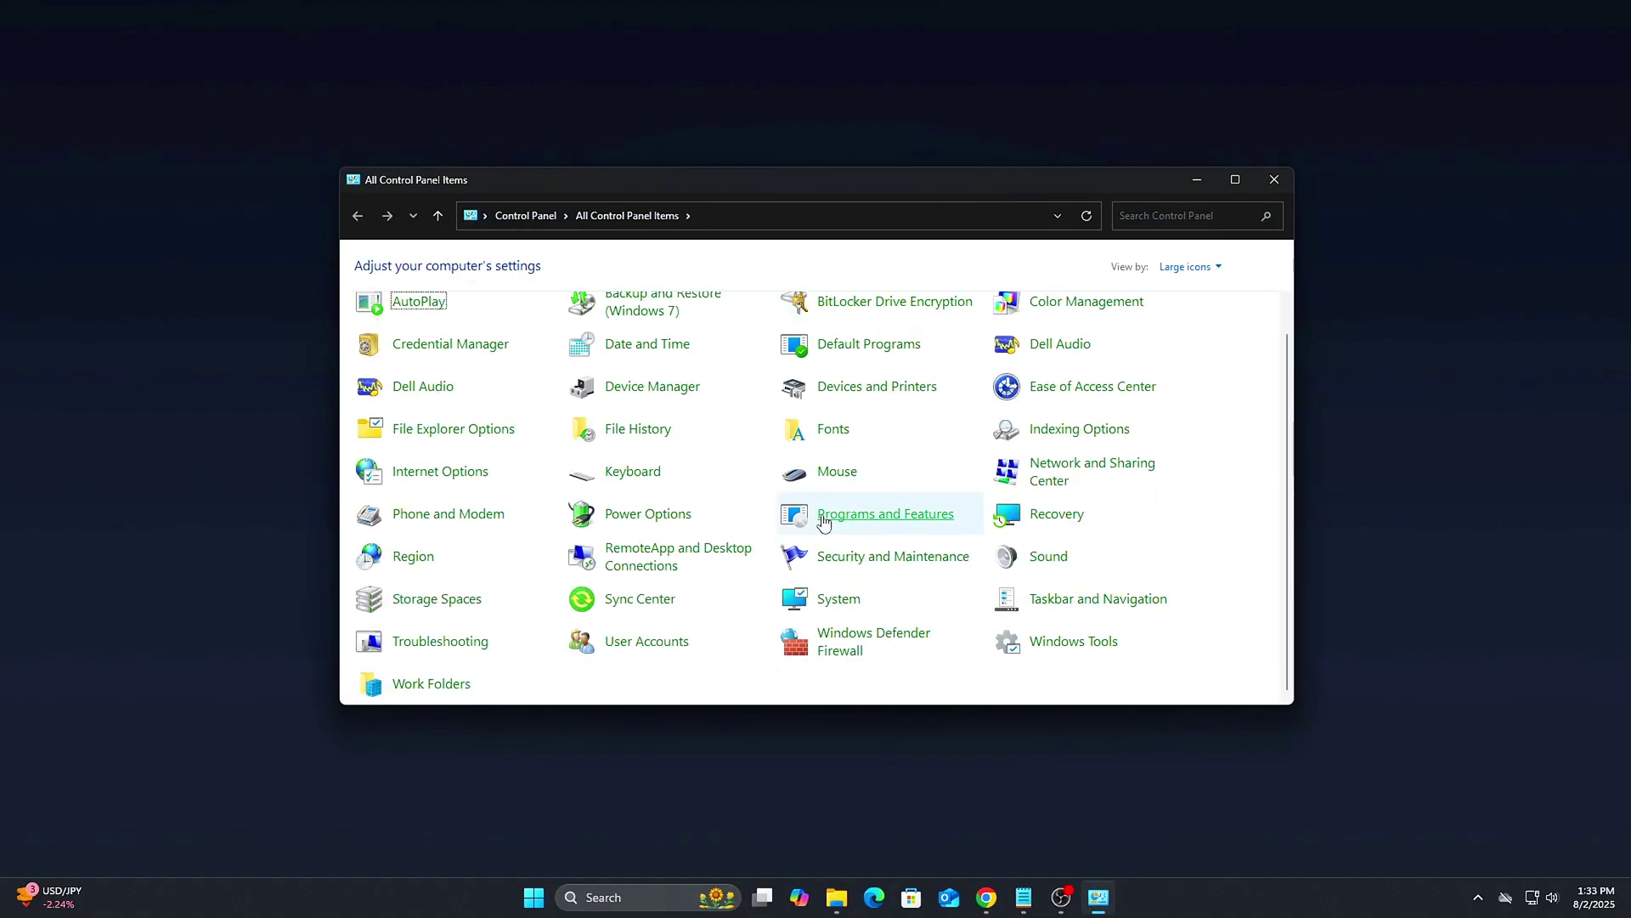
key("alt+Left")
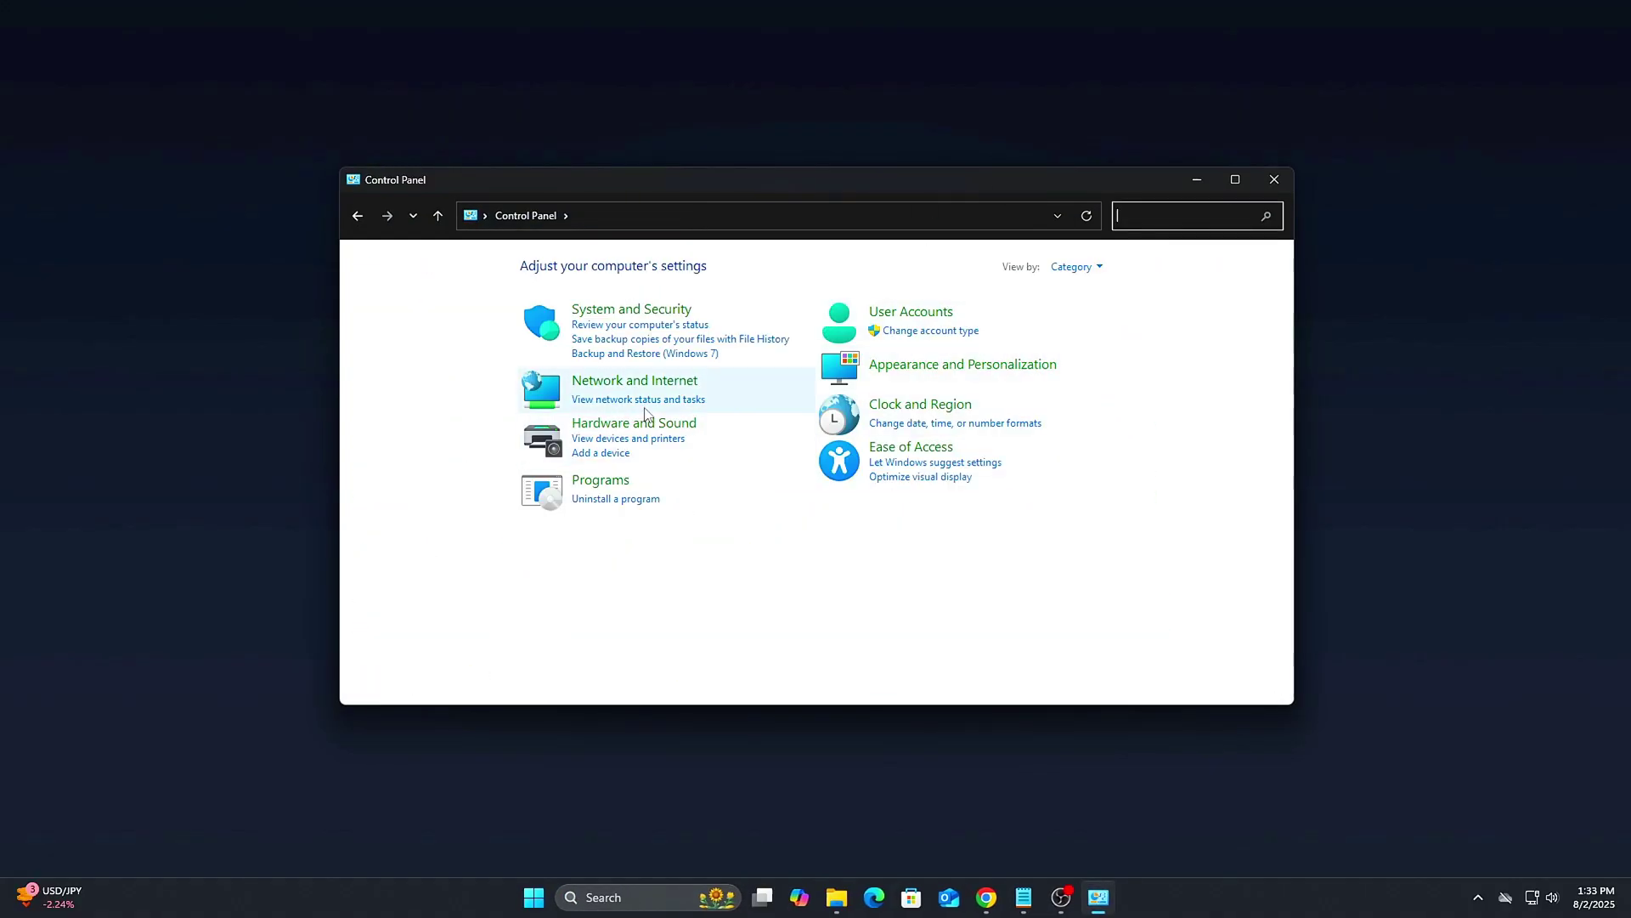
left_click(581, 382)
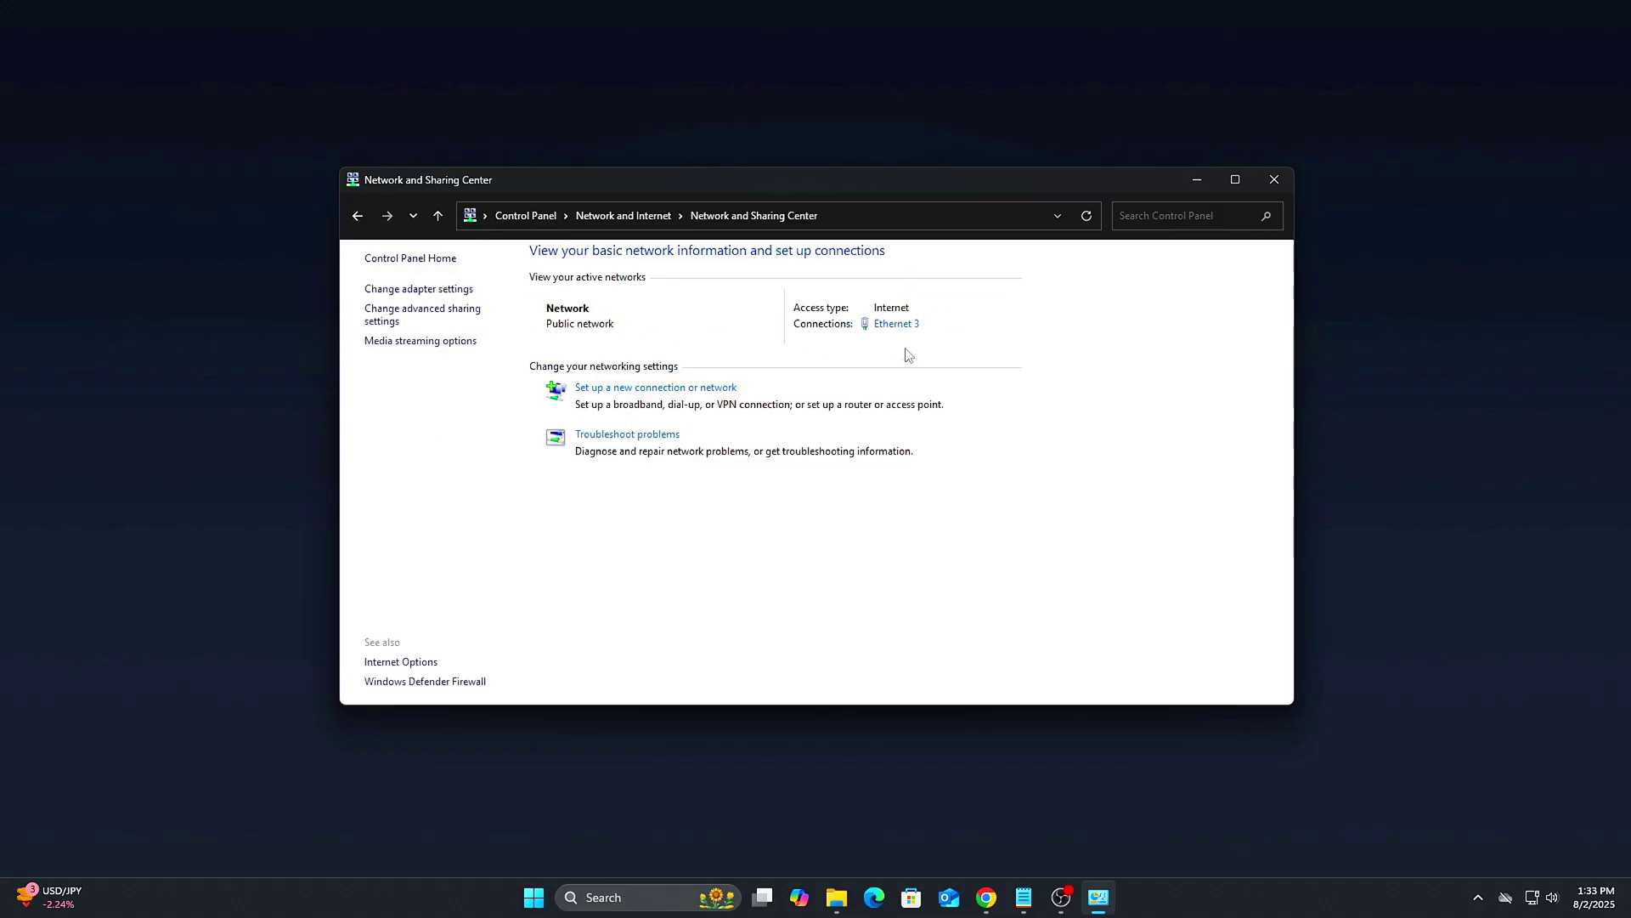
left_click(418, 289)
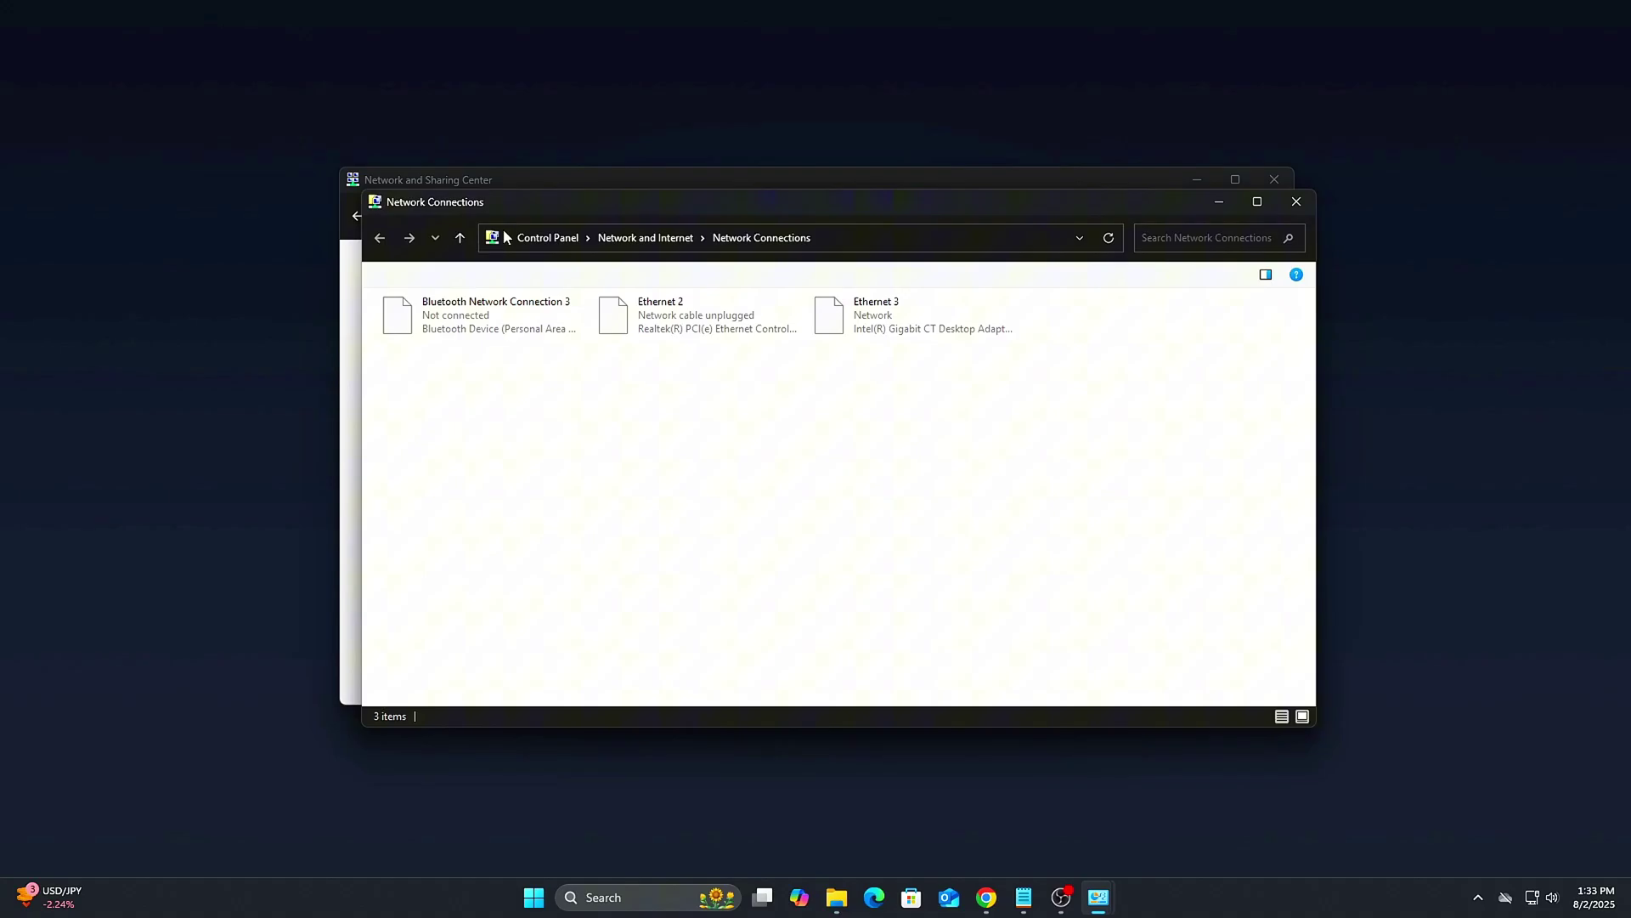
left_click_drag(823, 441, 884, 349)
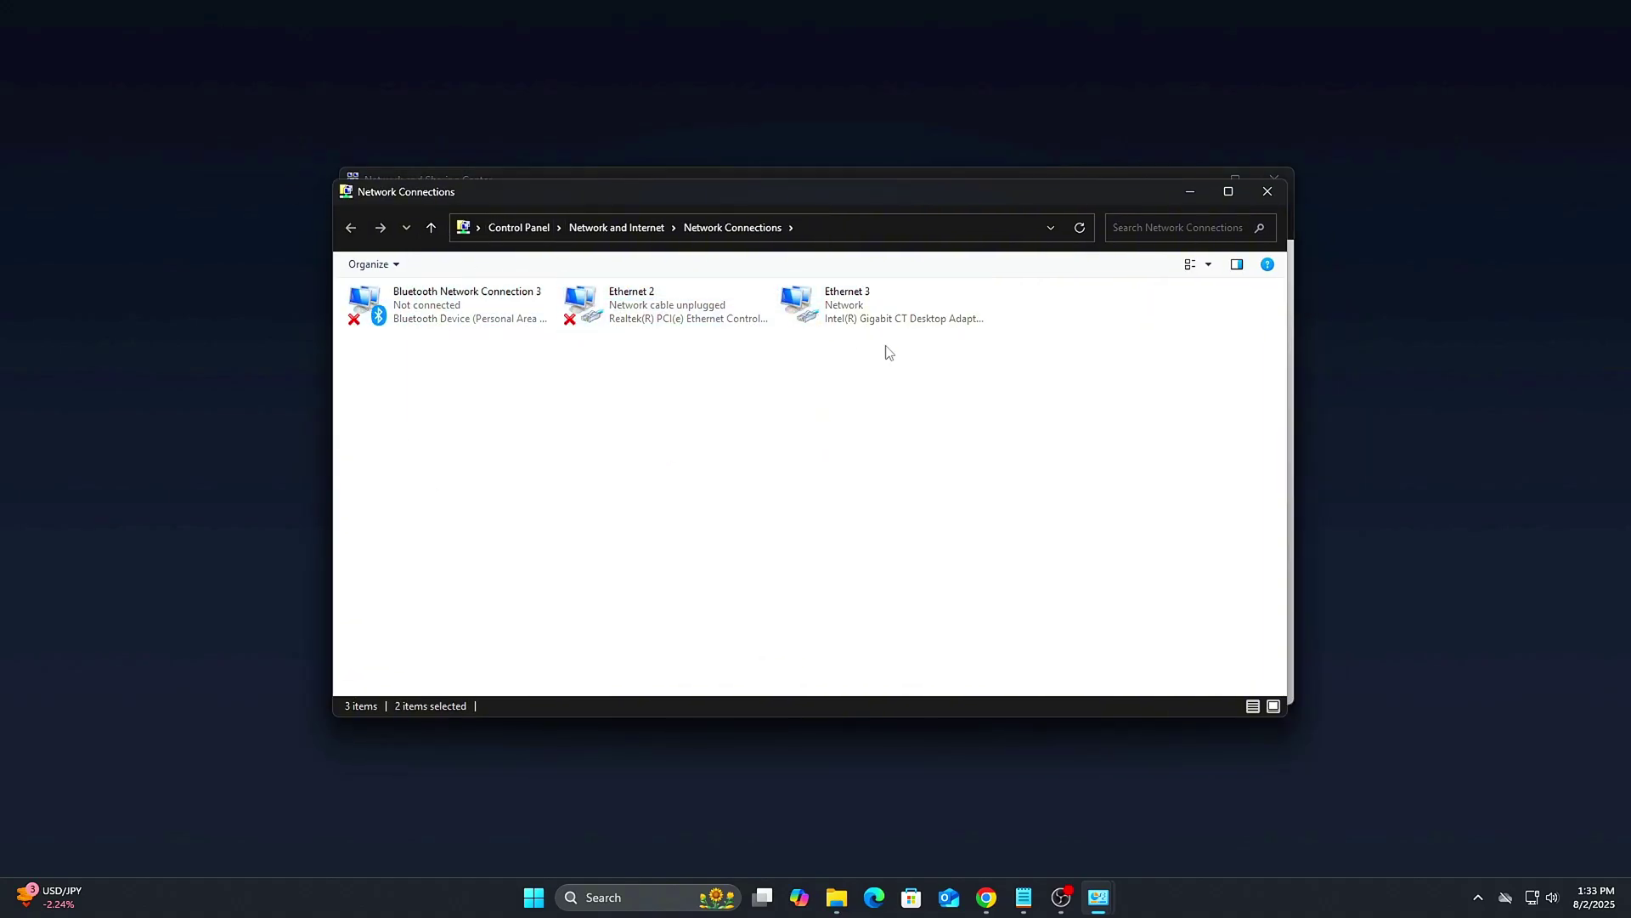
Open the Ethernet 3 connection's Properties dialog.
left_click(842, 313)
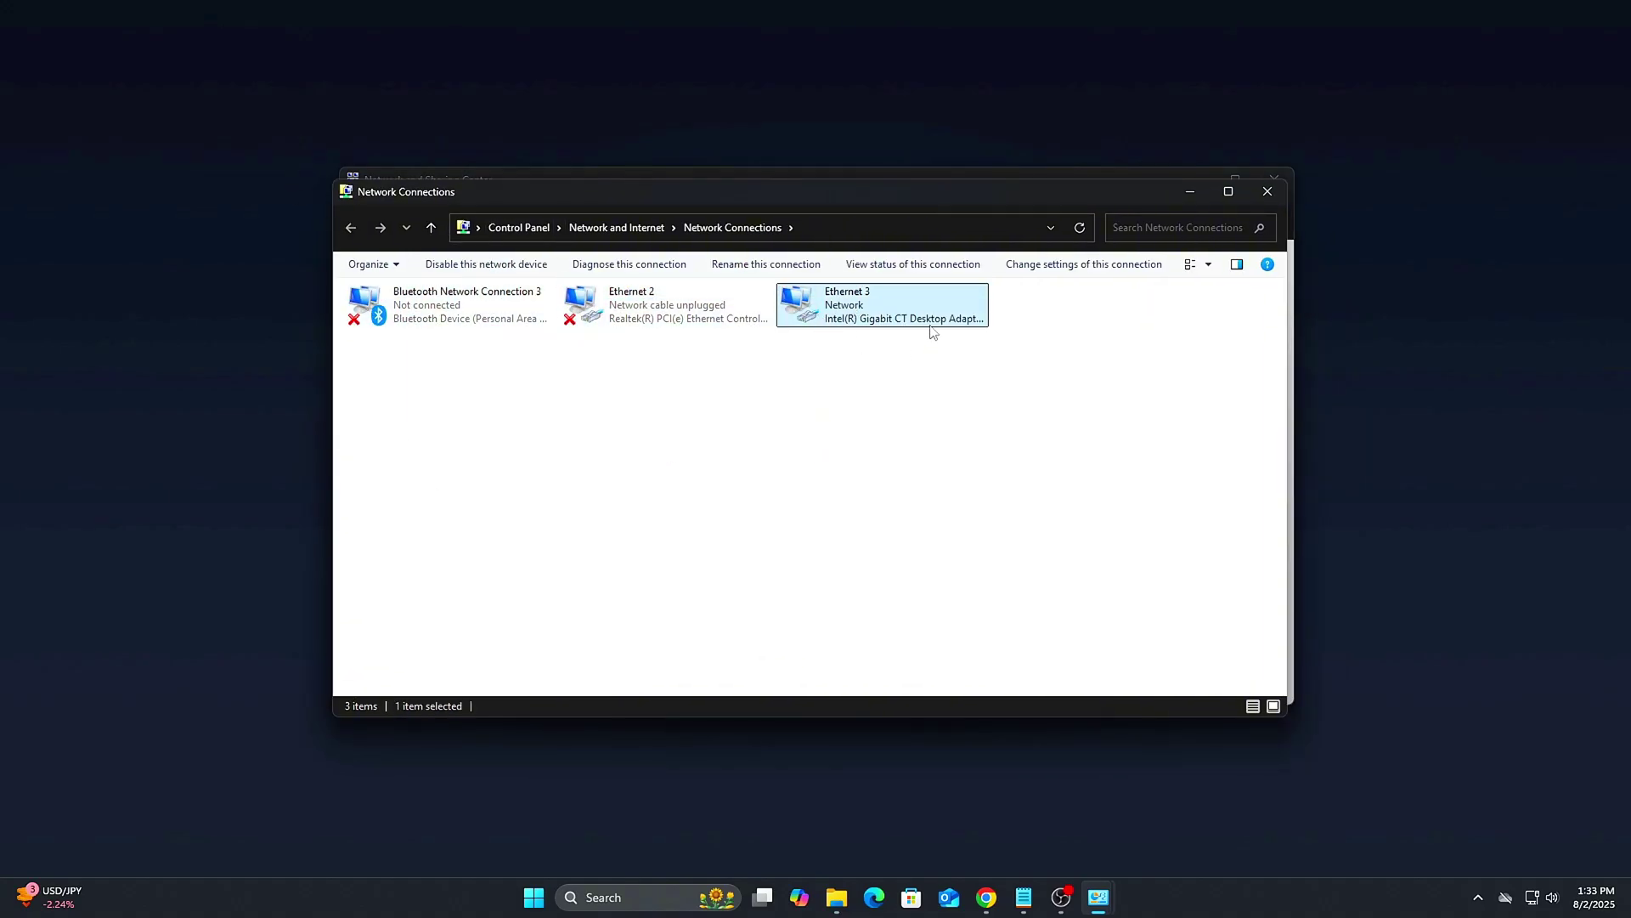
right_click(880, 314)
left_click(921, 472)
left_click_drag(762, 278, 724, 258)
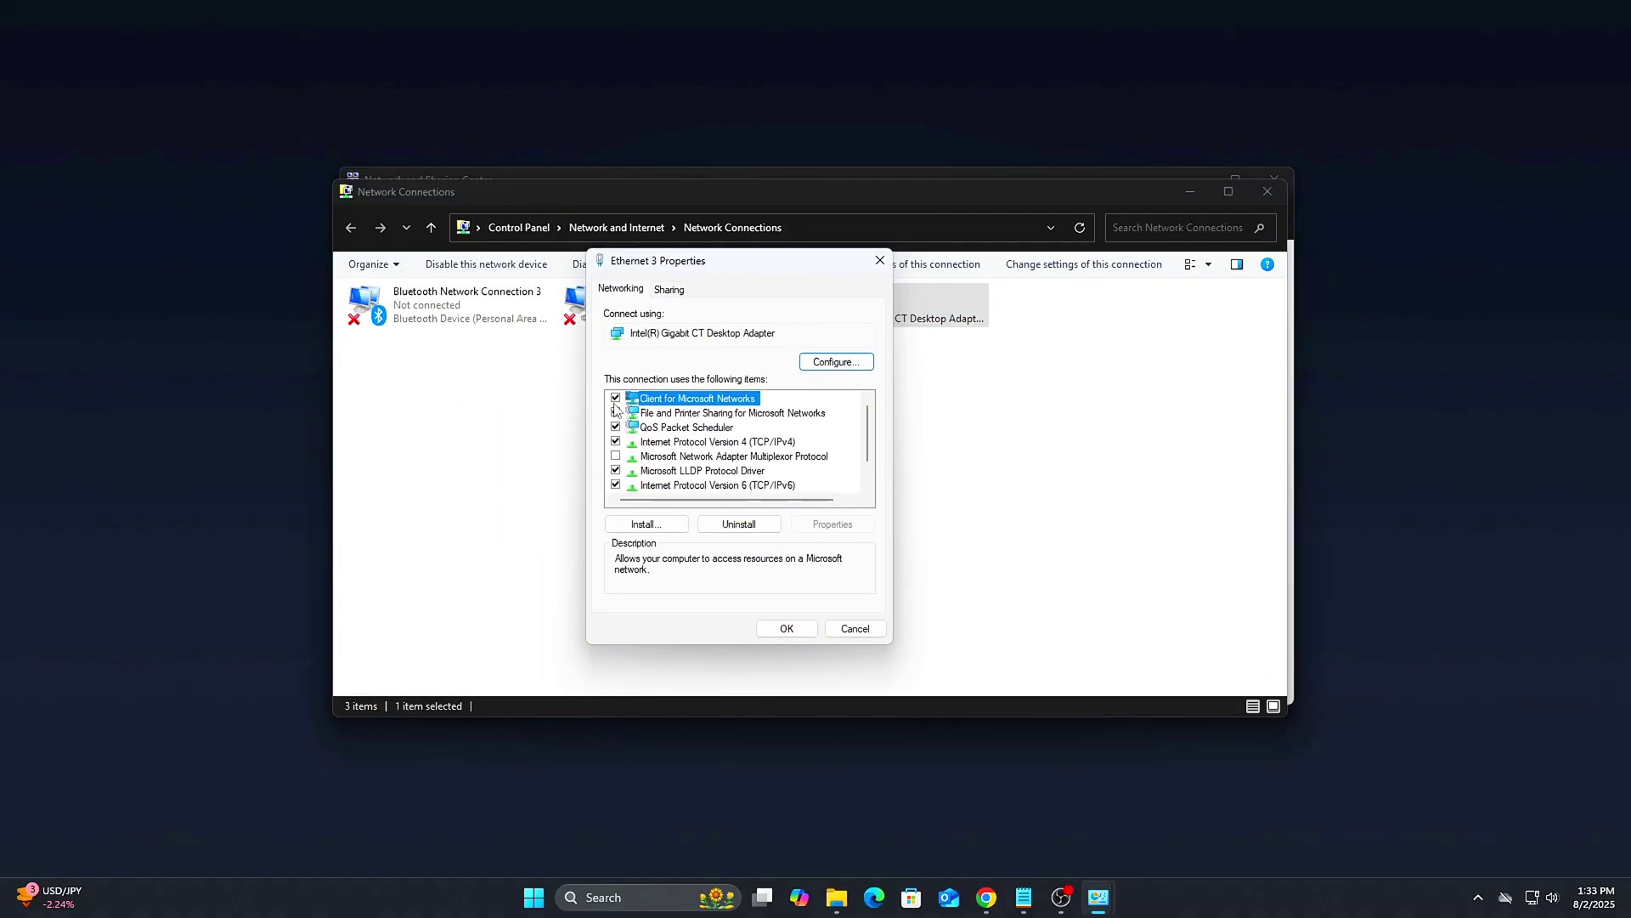
Uncheck Internet Protocol Version 6 (TCP/IPv6), then open the IPv4 properties.
scroll(671, 474, "down", 1)
scroll(667, 473, "up", 1)
scroll(659, 473, "down", 1)
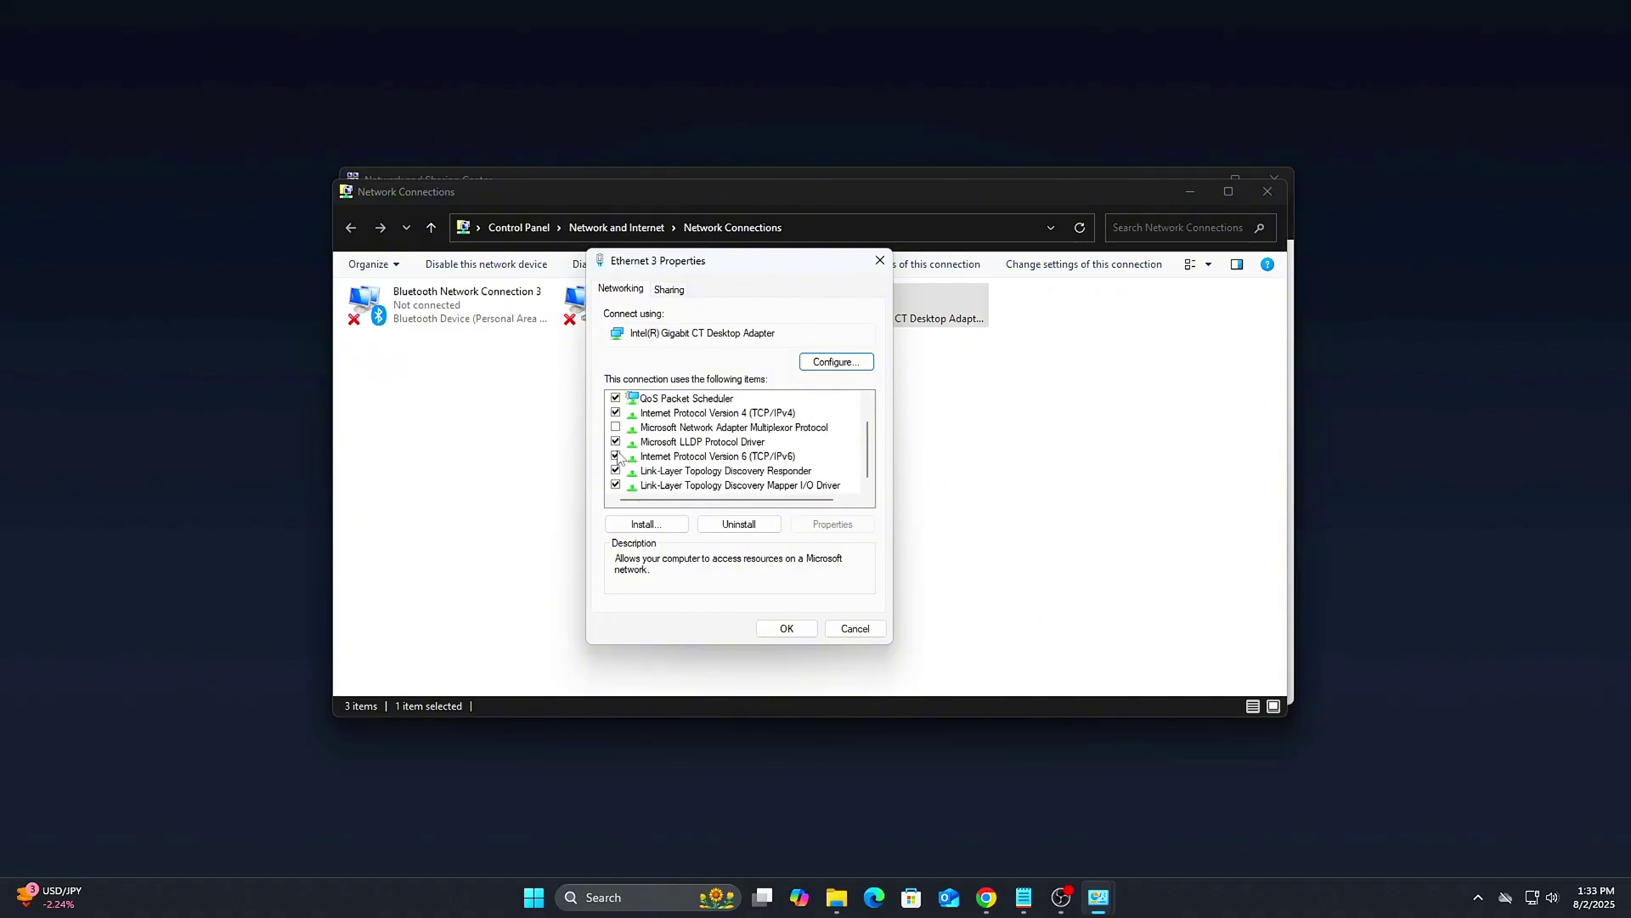
left_click(616, 456)
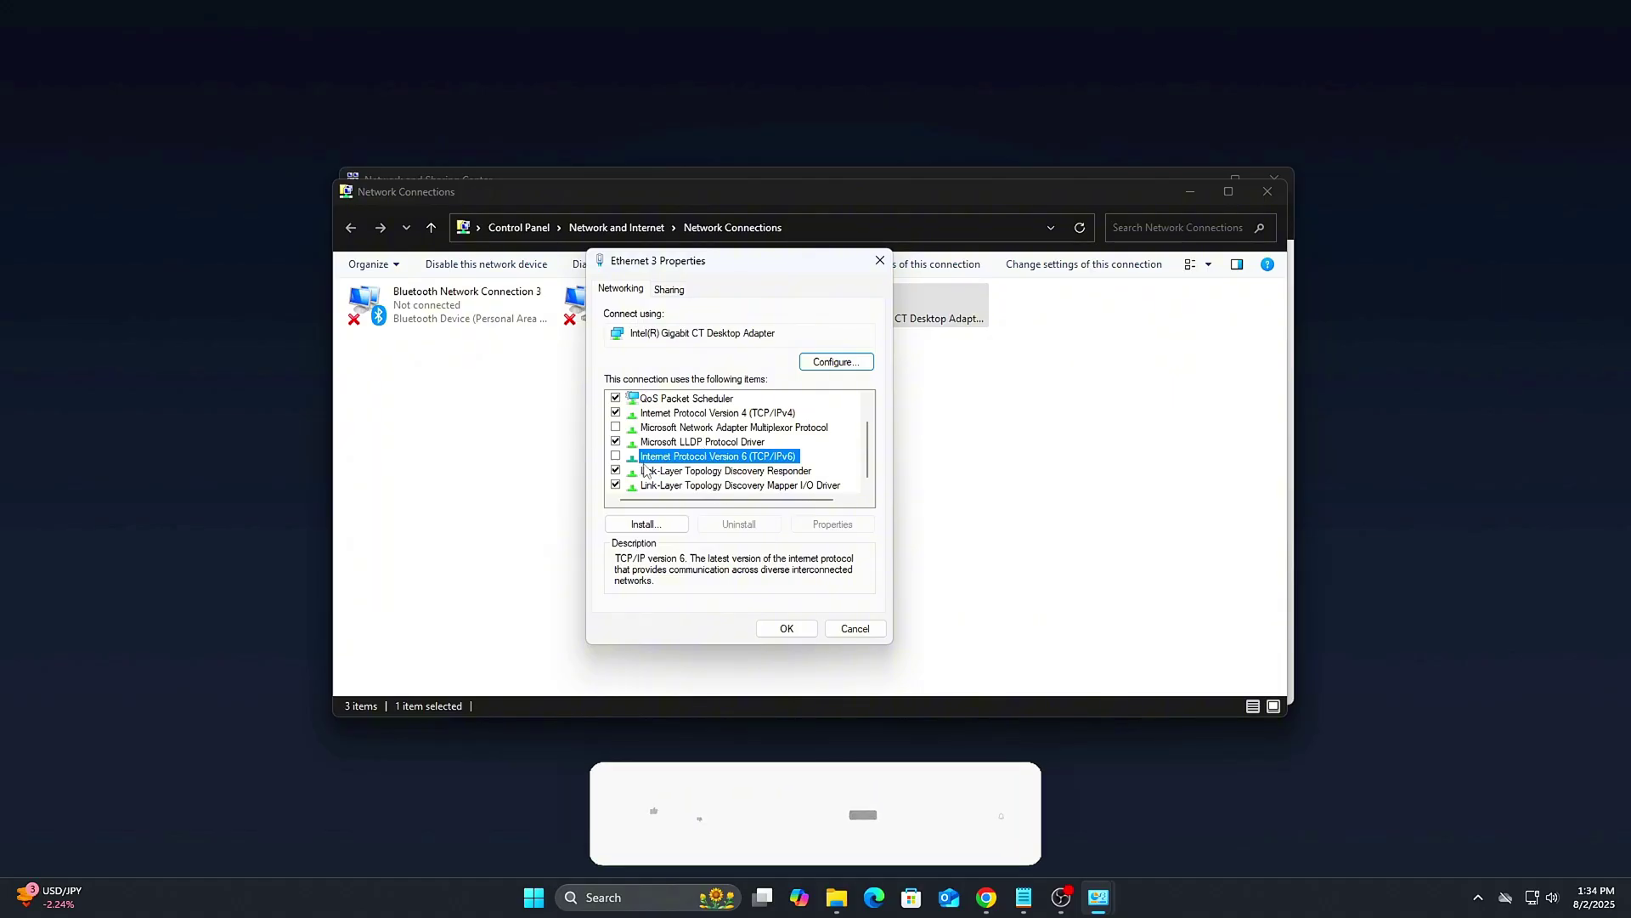
scroll(644, 470, "up", 1)
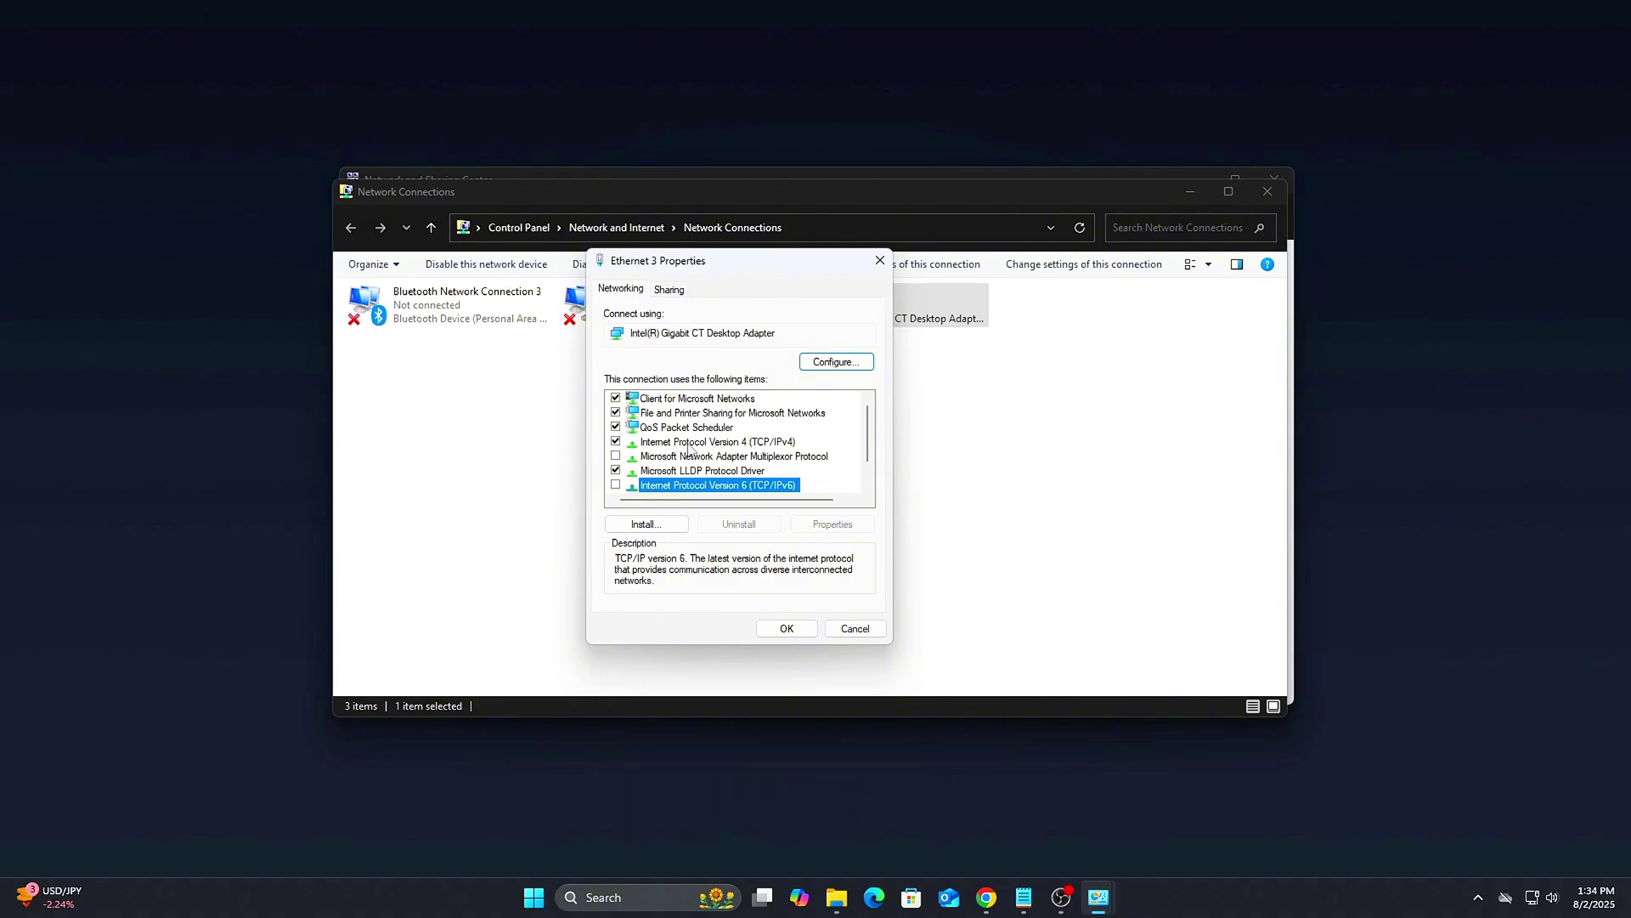
double_click(688, 444)
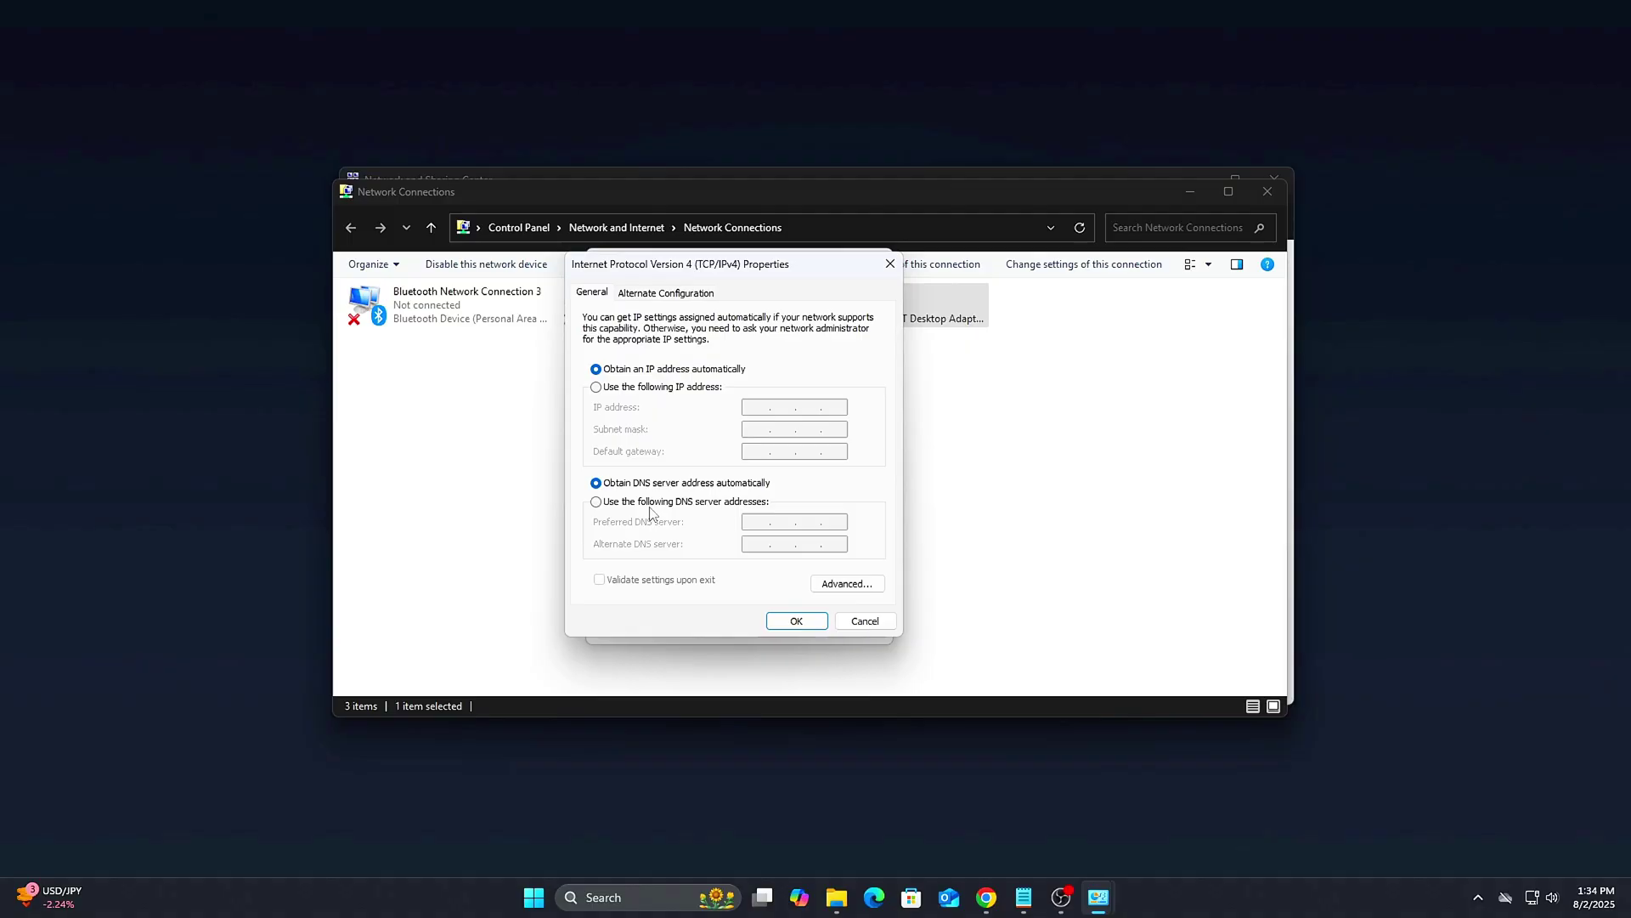
Choose 'Use the following DNS server addresses' in the IPv4 properties.
left_click(650, 506)
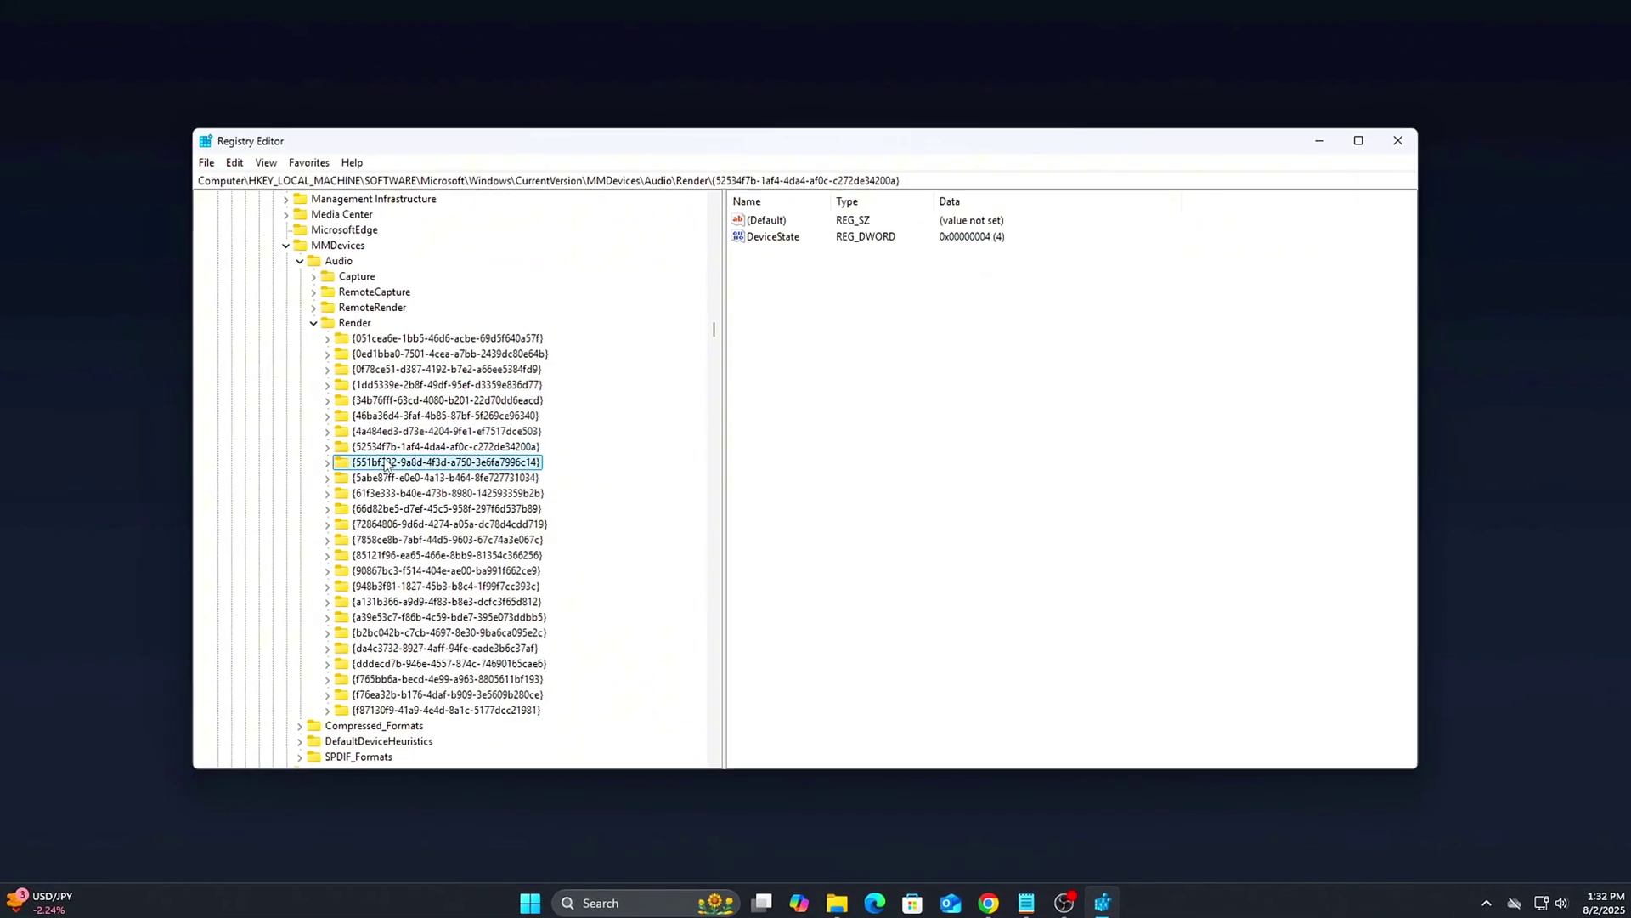
Step down through the audio Render device keys in the registry.
key("Down")
key("Down")
key("Down")
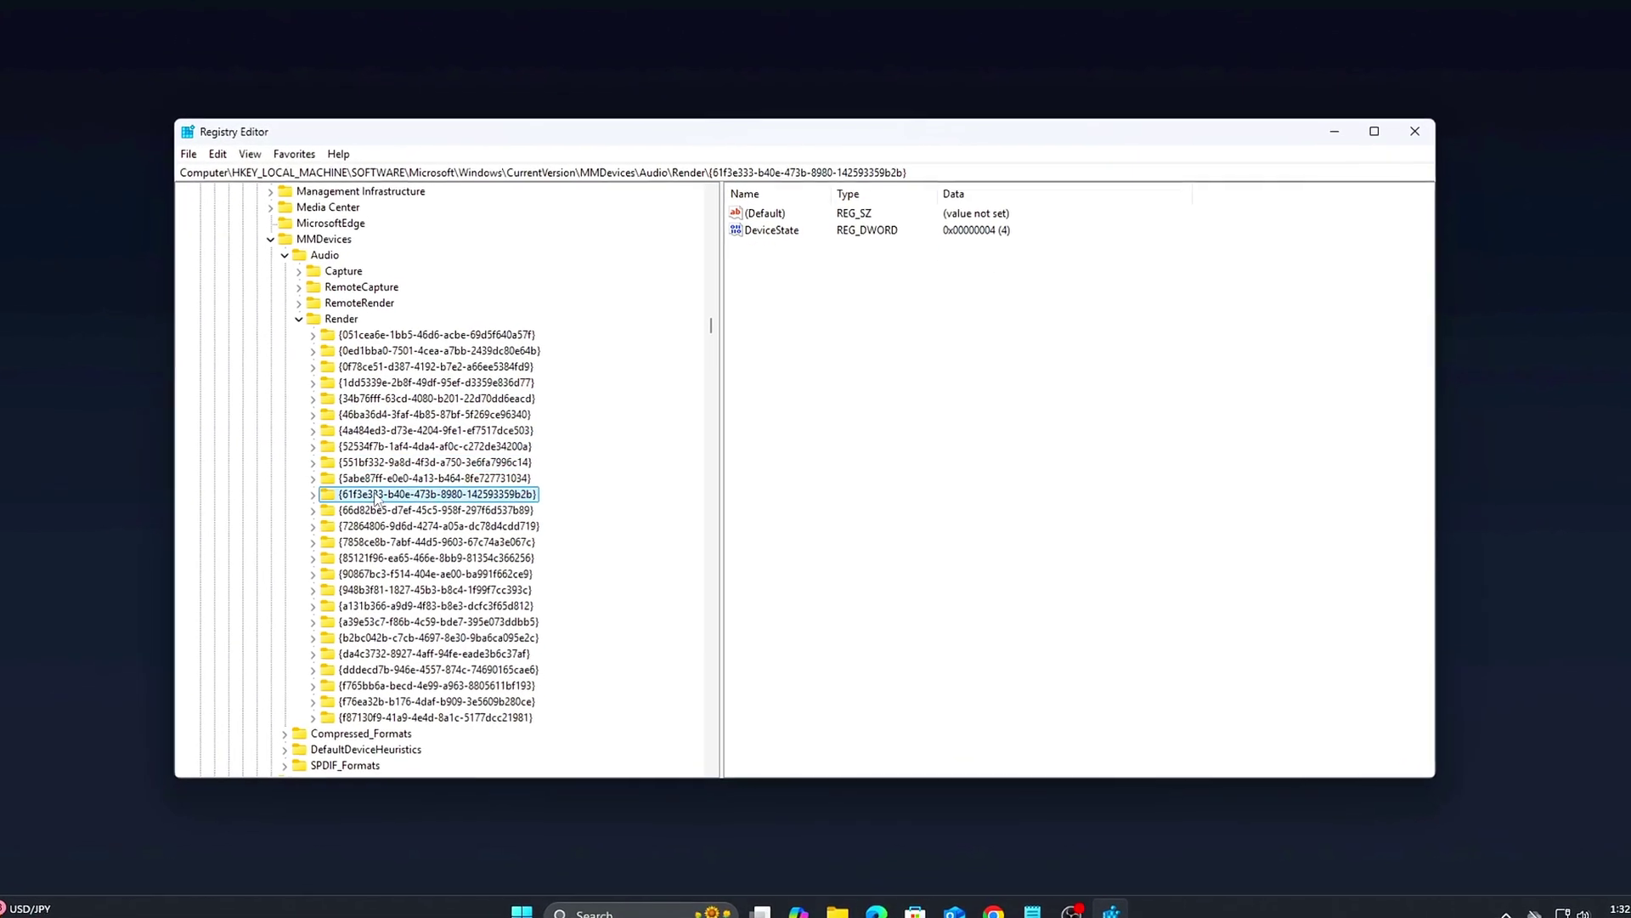
key("Down")
key("Down")
key("Down")
key("Down")
key("Down")
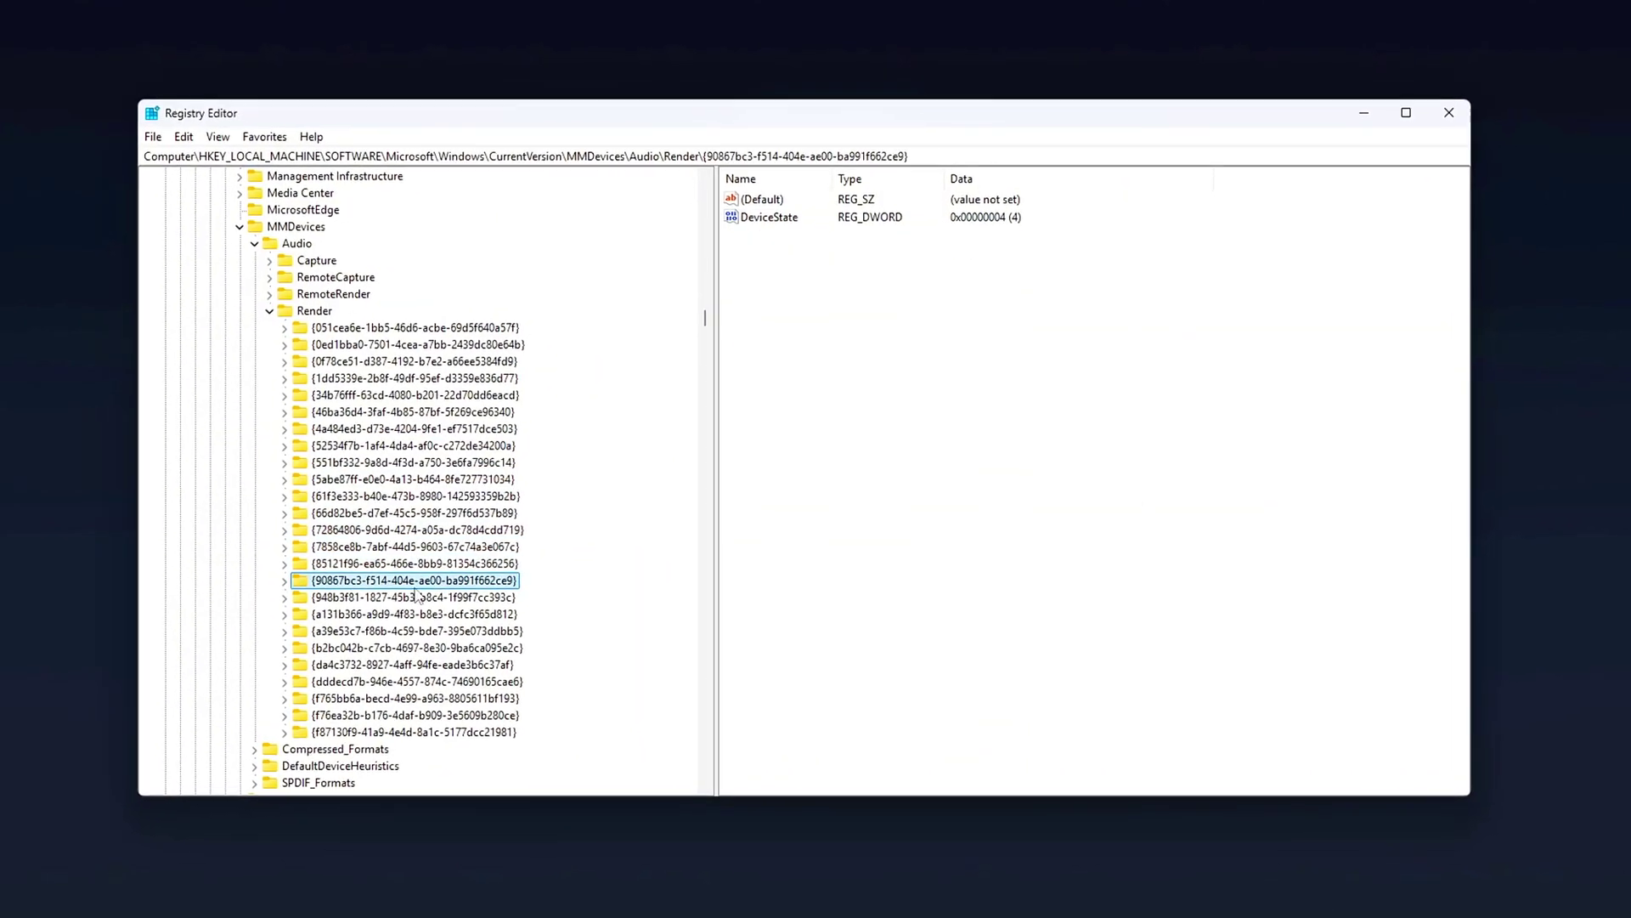
key("Down")
key("Down")
key("Down")
key("Down")
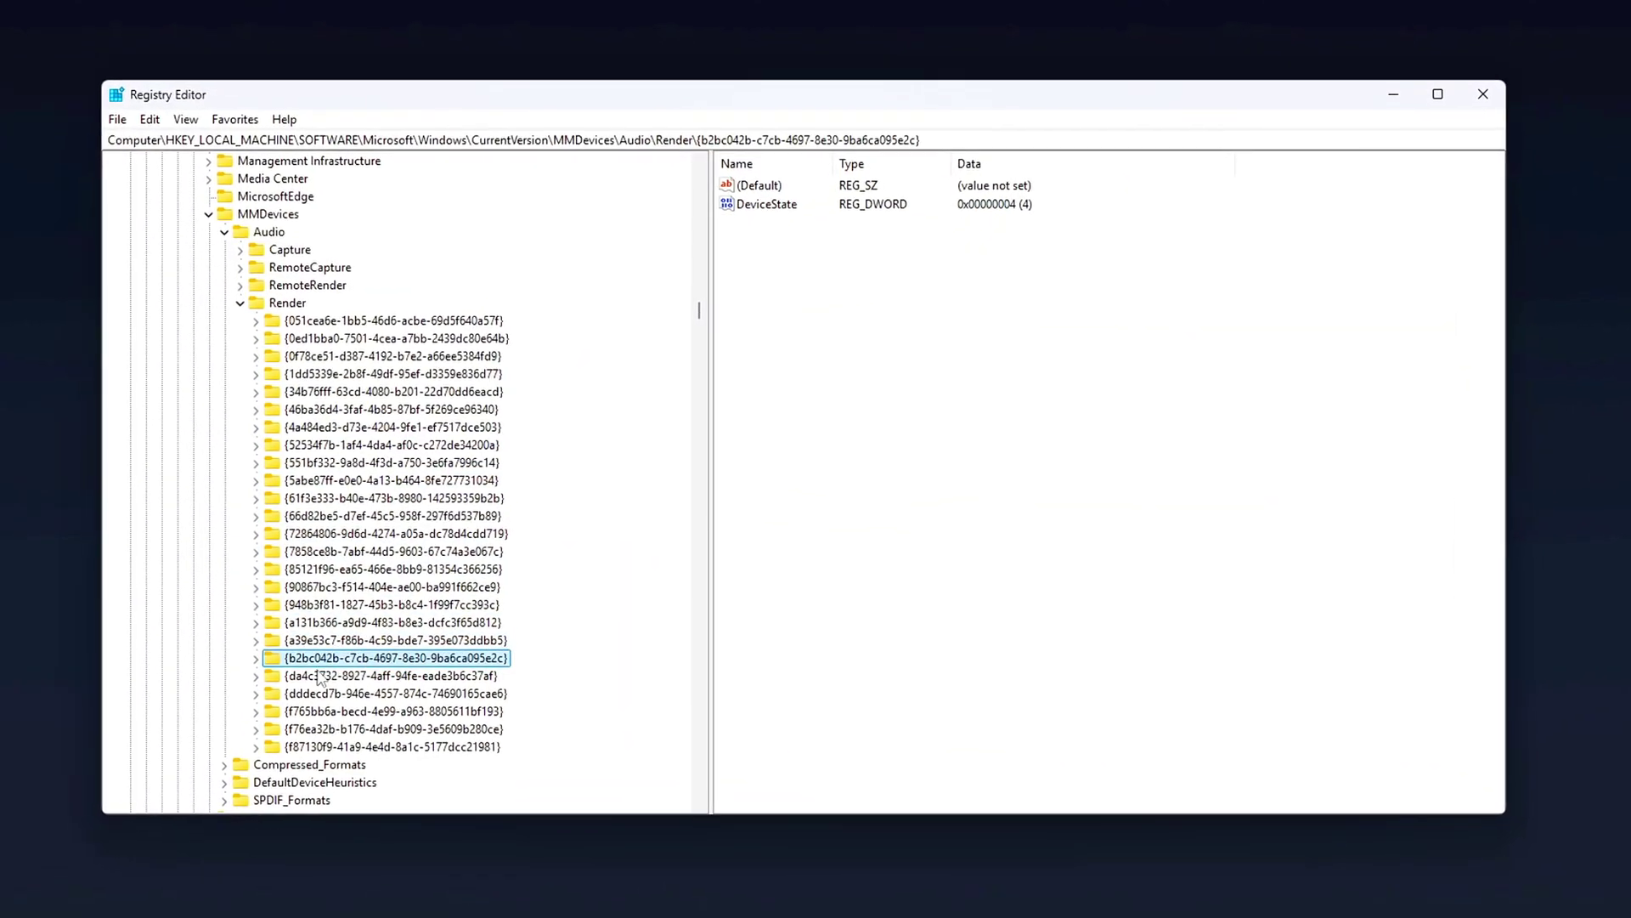
key("Down")
key("Down")
key("Down")
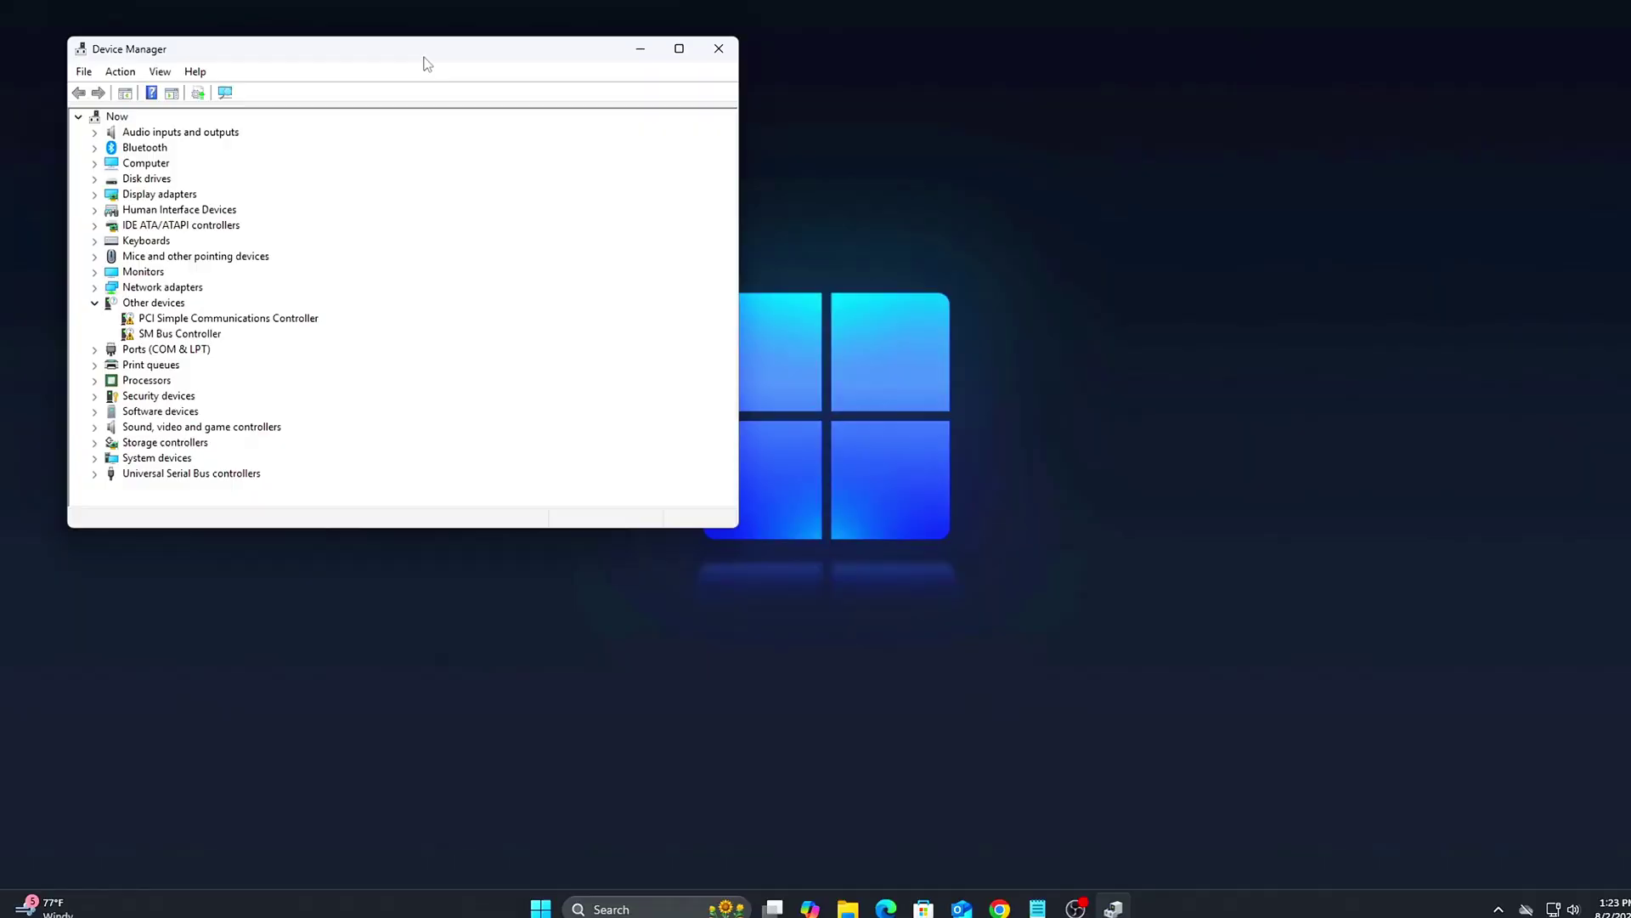
Expand Network adapters and show the Realtek PCI(e) Ethernet Controller's Advanced settings.
left_click(198, 340)
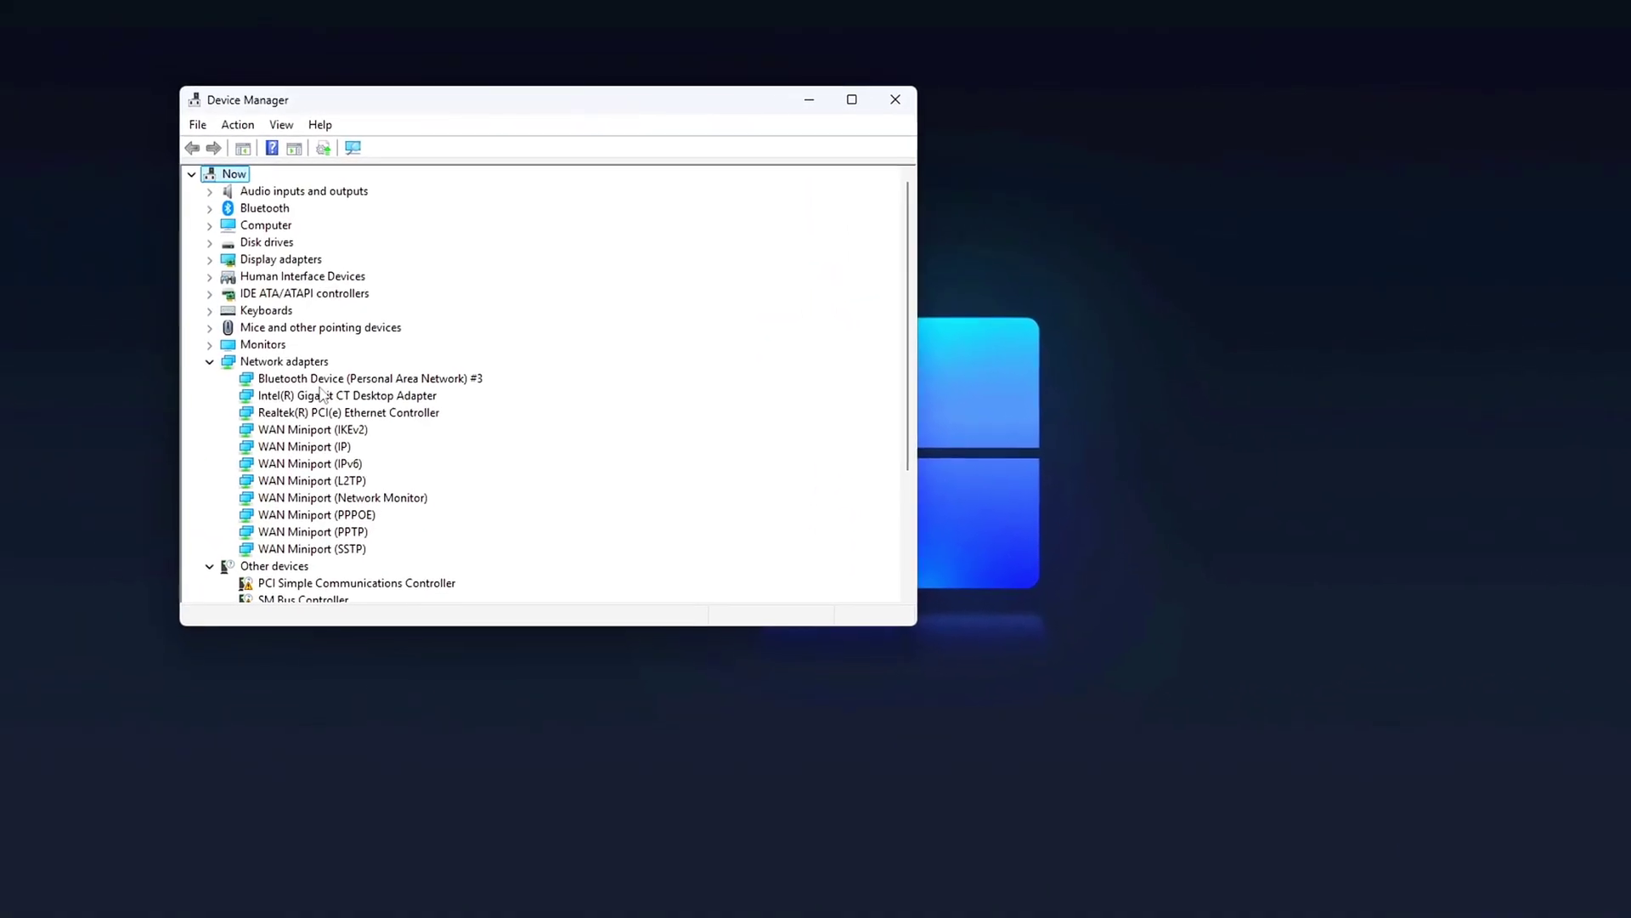
left_click(304, 373)
left_click(330, 417)
left_click(330, 410)
left_click(329, 417)
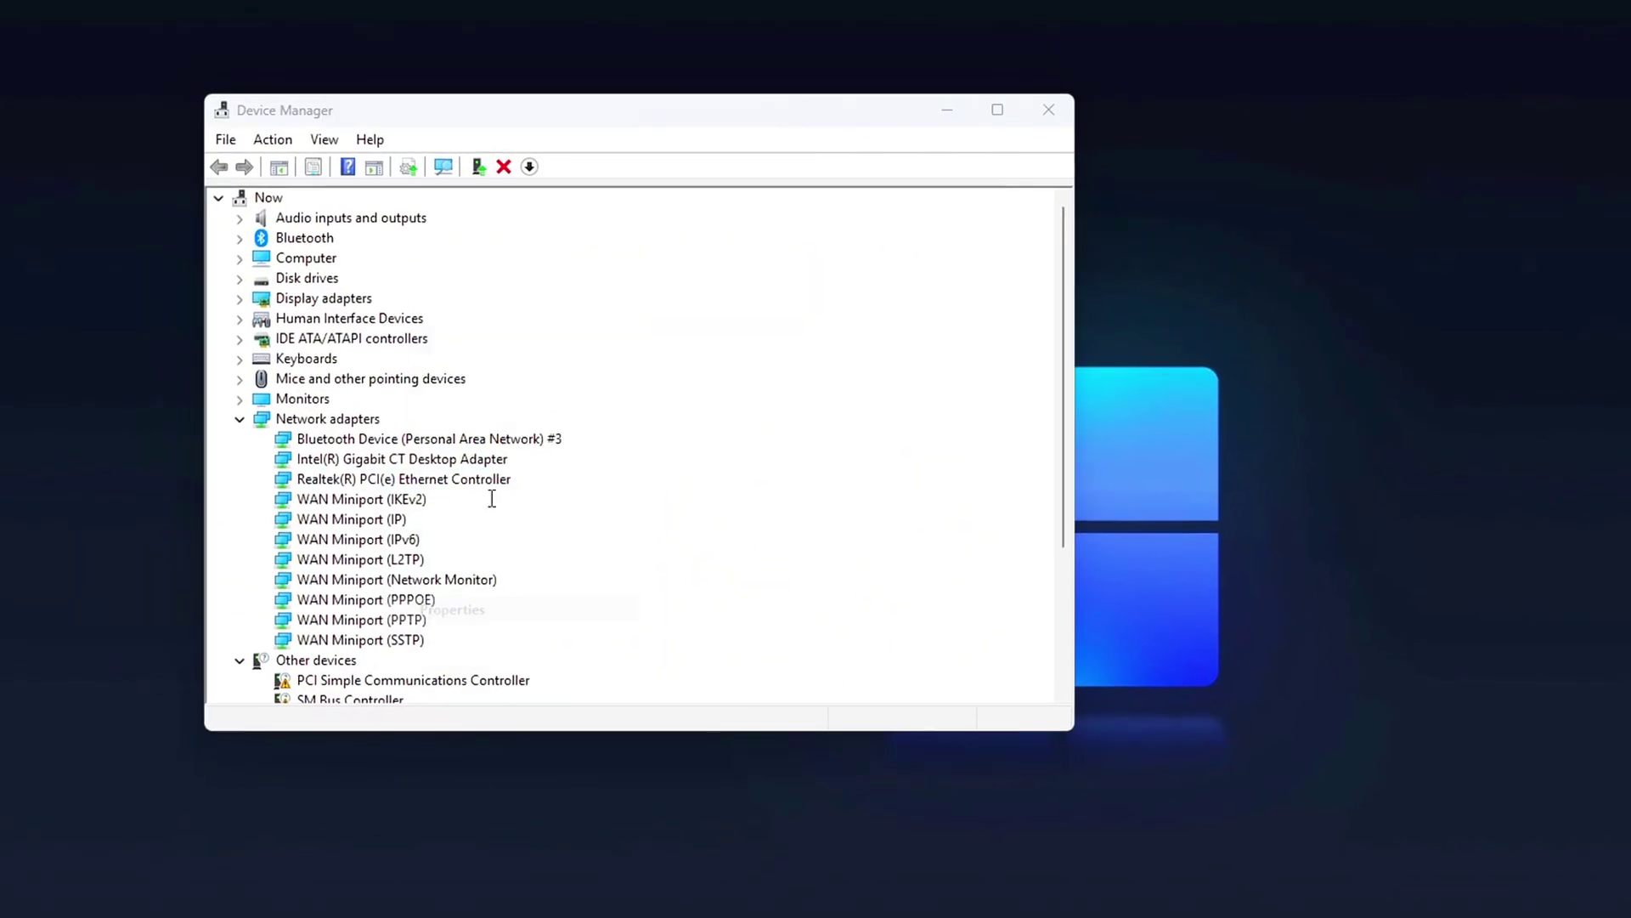
left_click(574, 239)
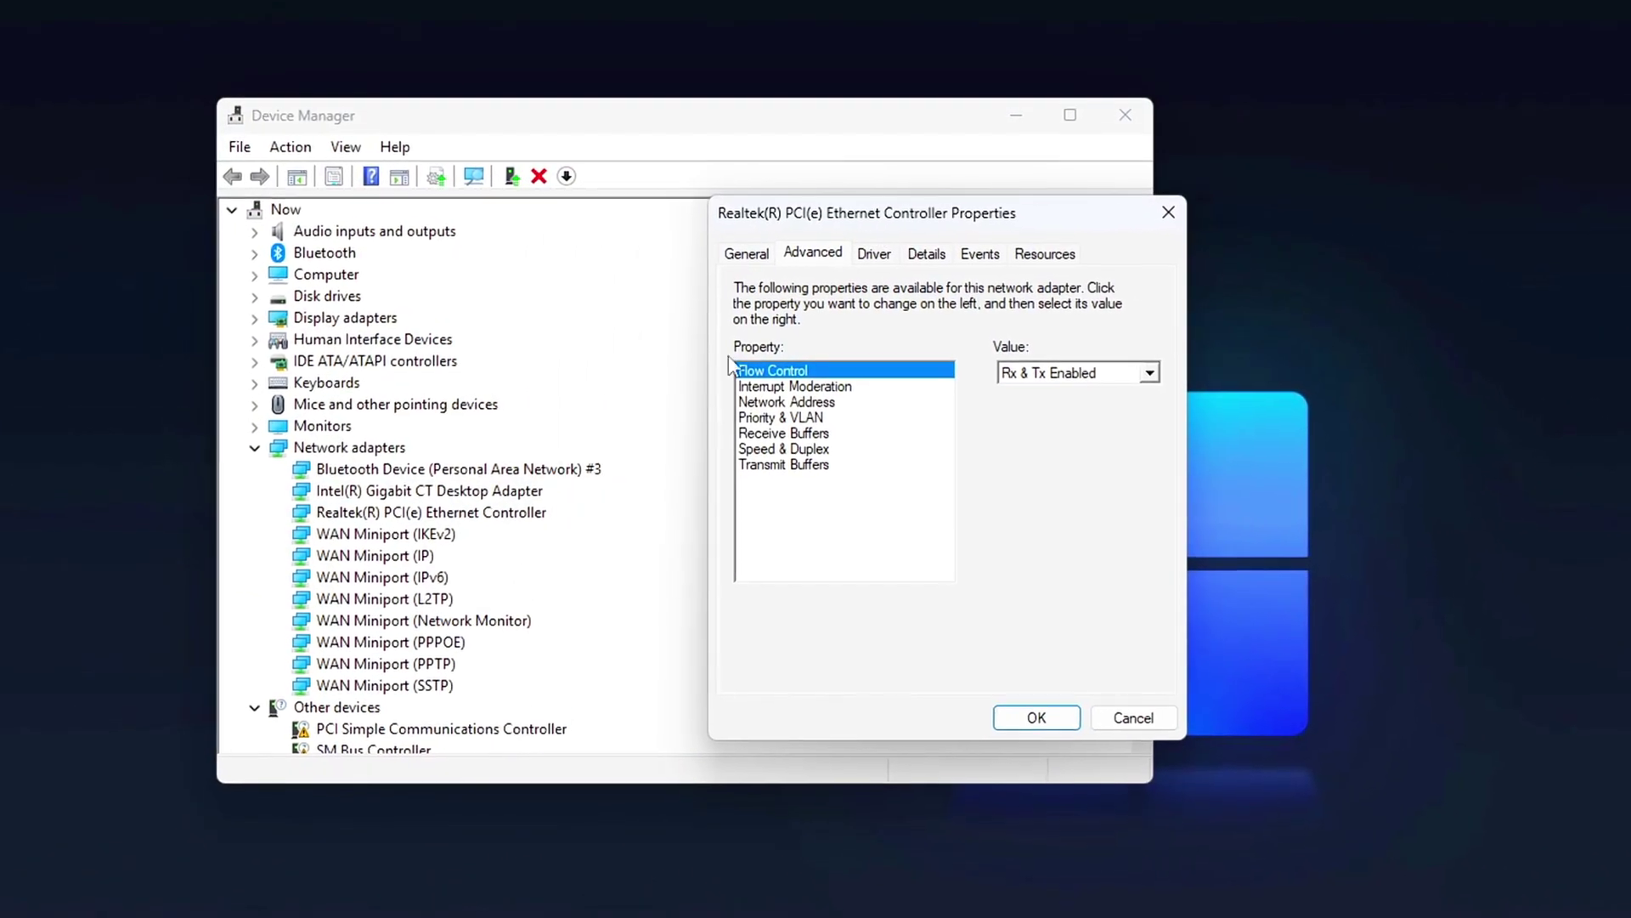